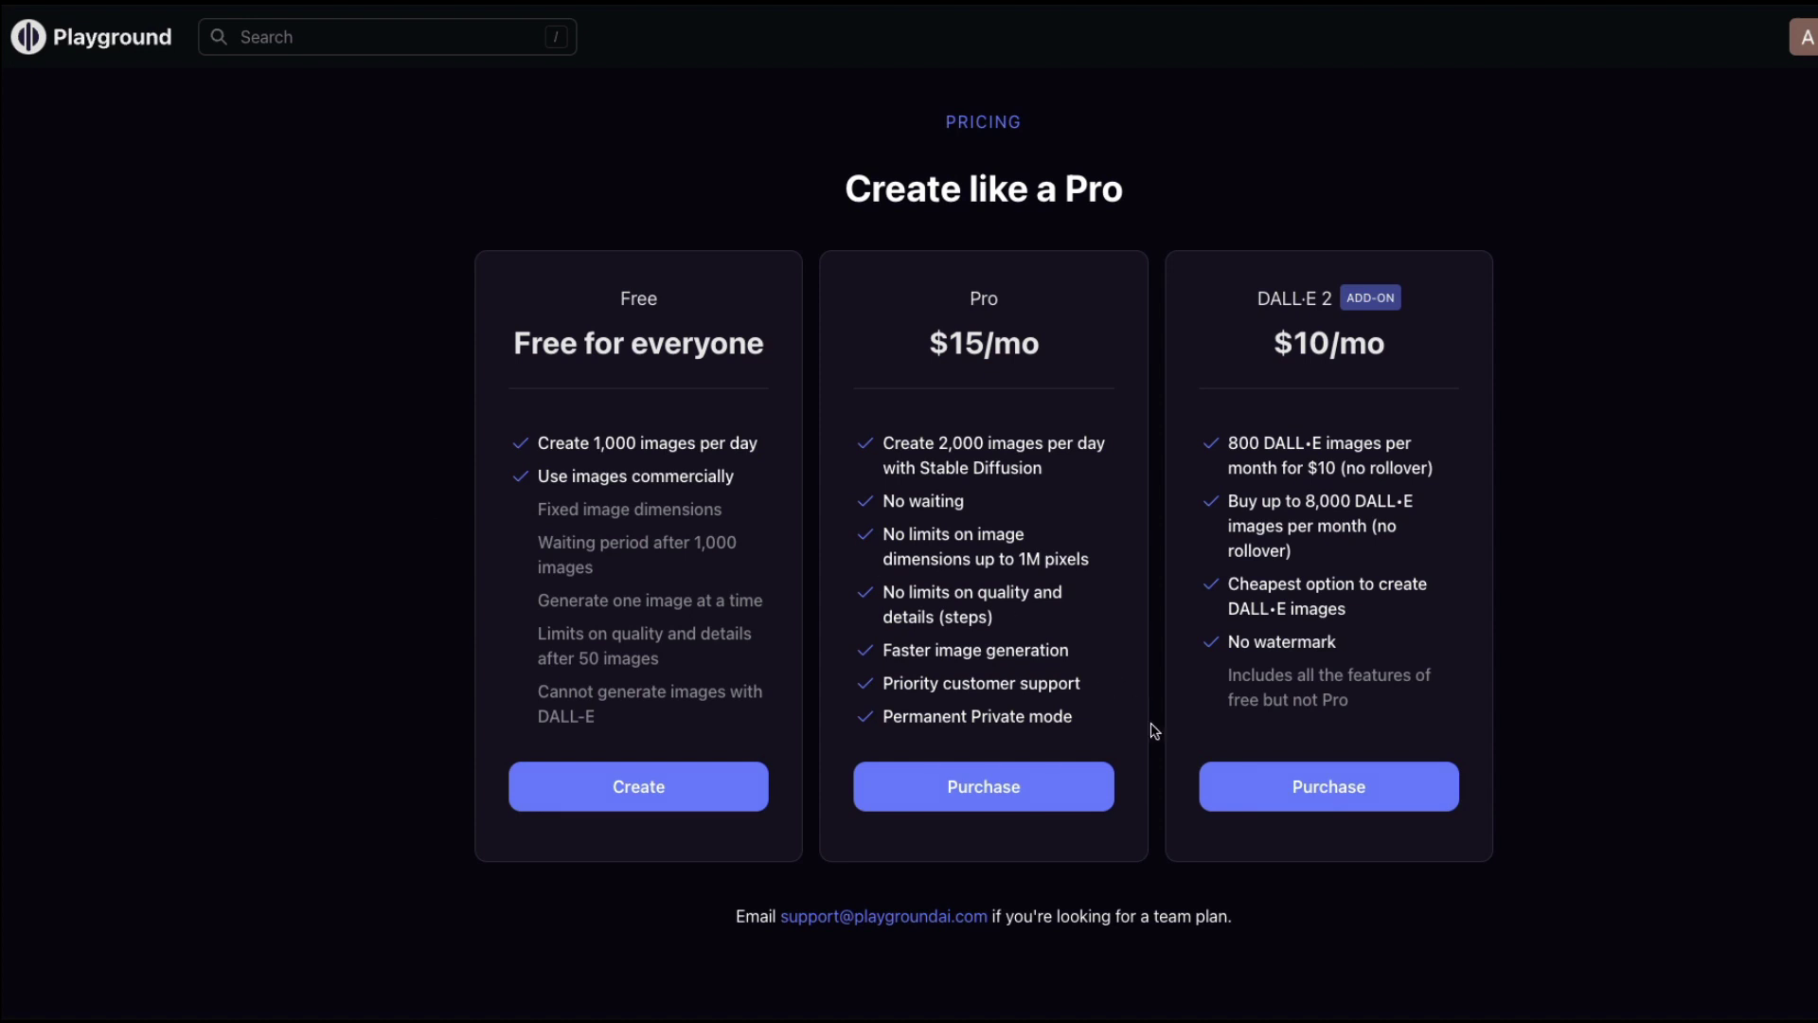
Step: Compare the features and monthly prices of the Pro plan and the DALL·E 2 add-on
left_click_drag(1112, 735, 880, 437)
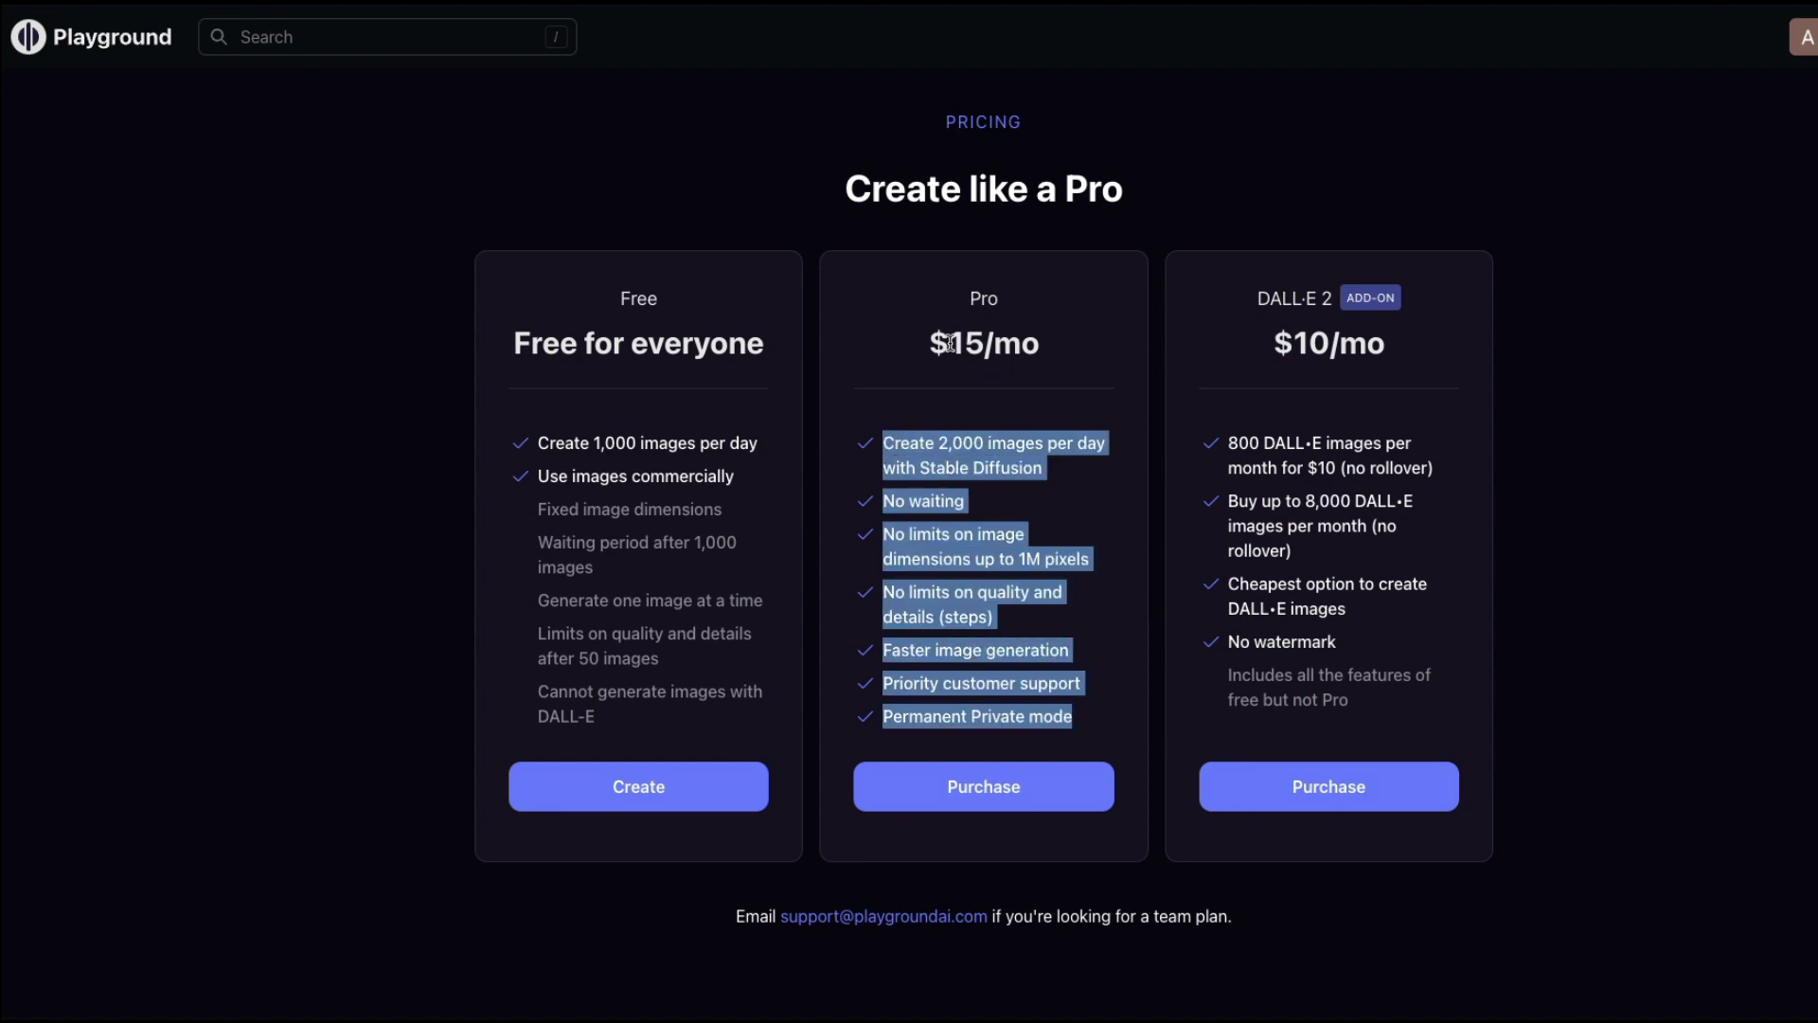
left_click_drag(950, 343, 1102, 346)
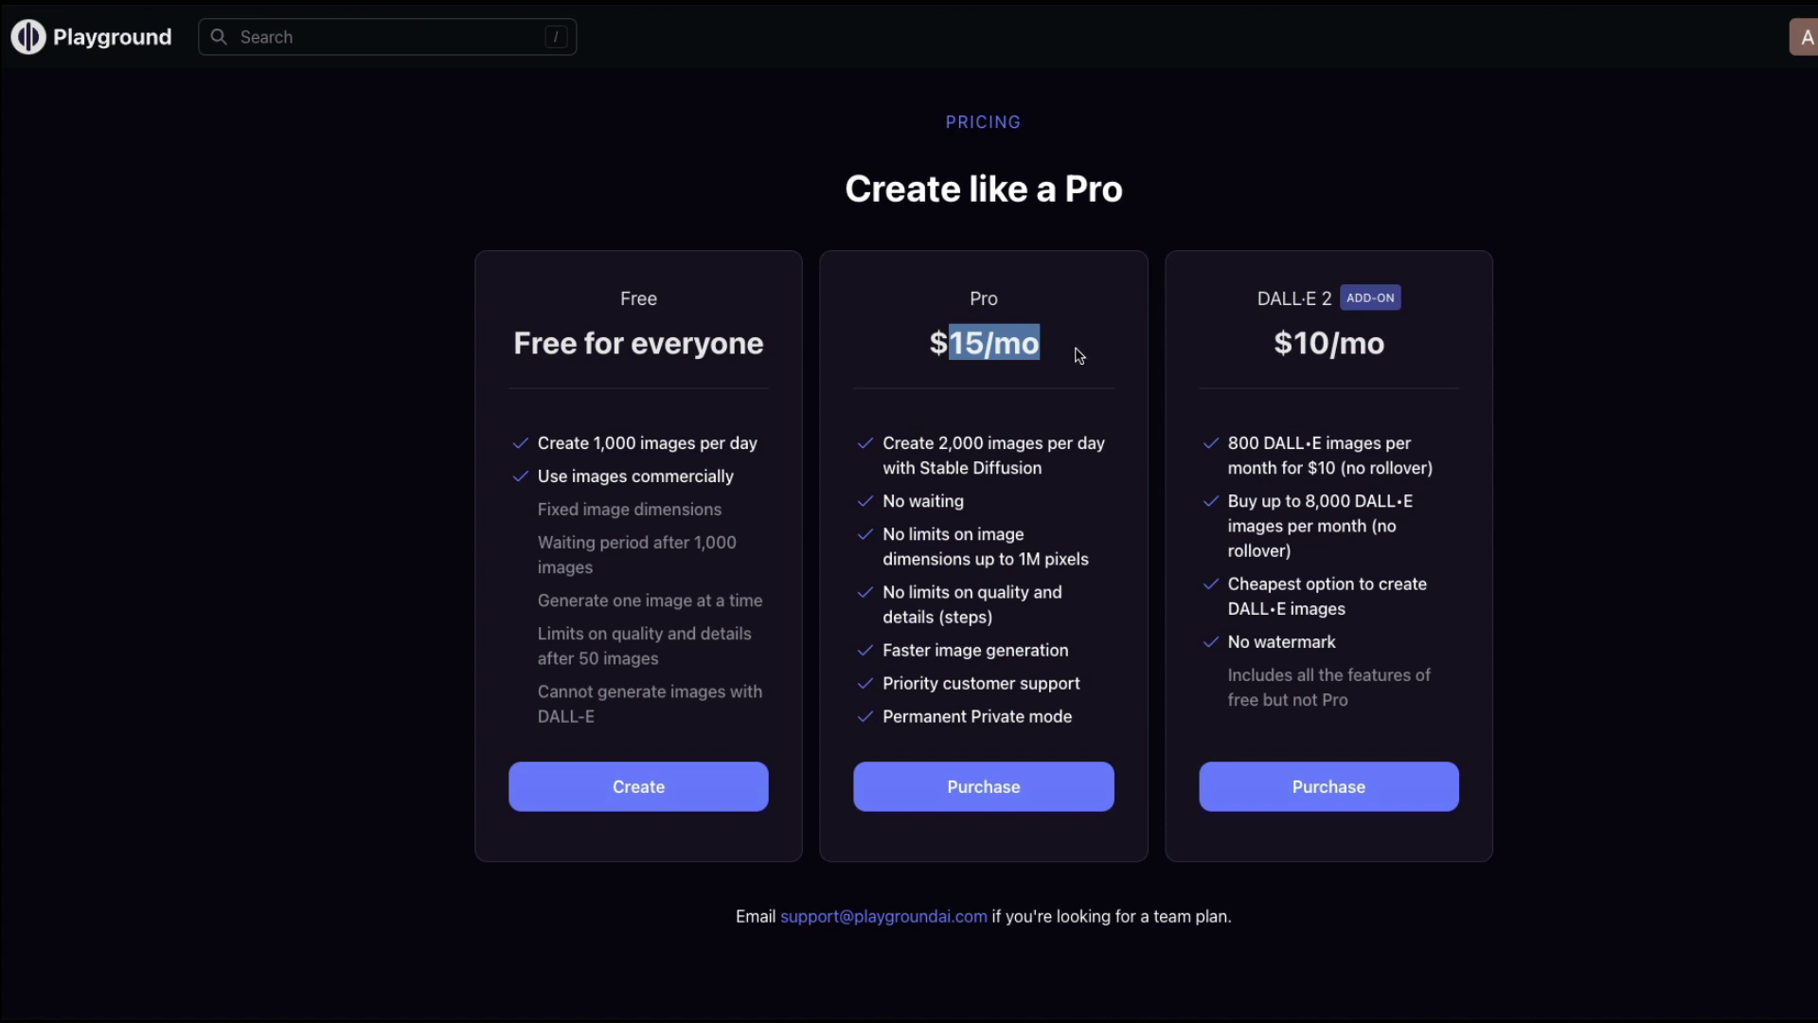
left_click(1302, 344)
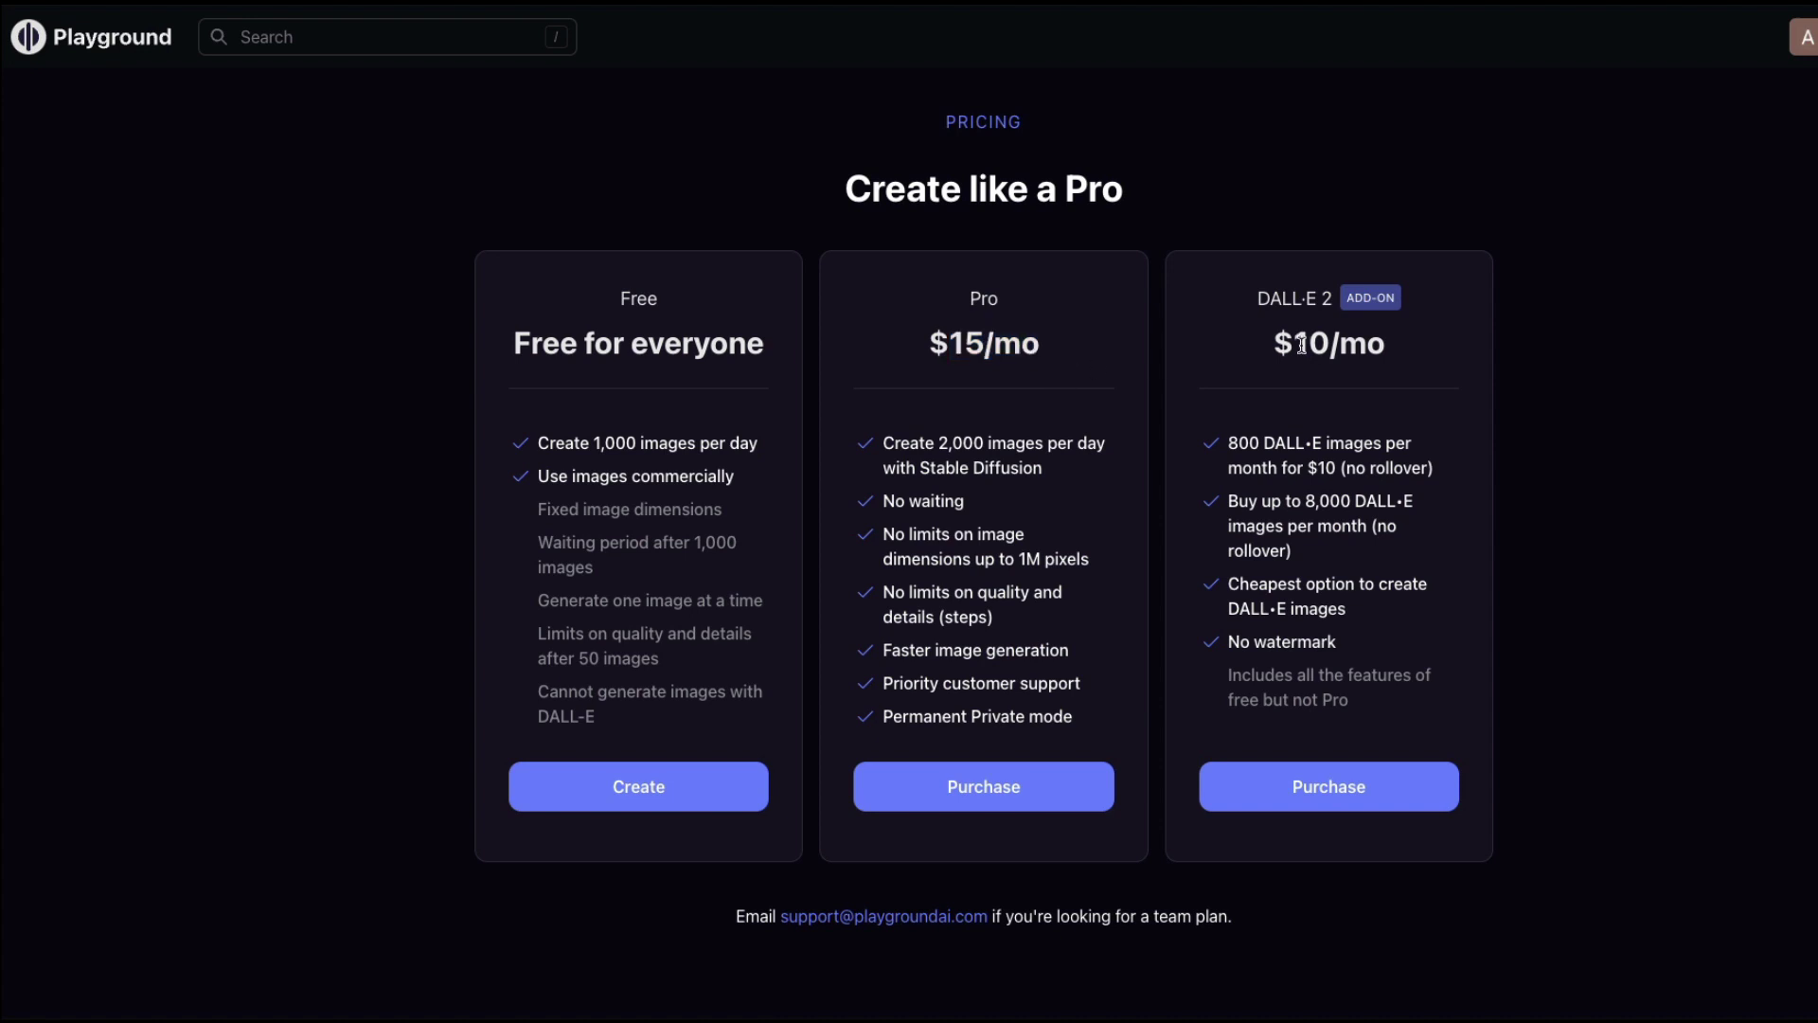
left_click_drag(1299, 343, 1420, 345)
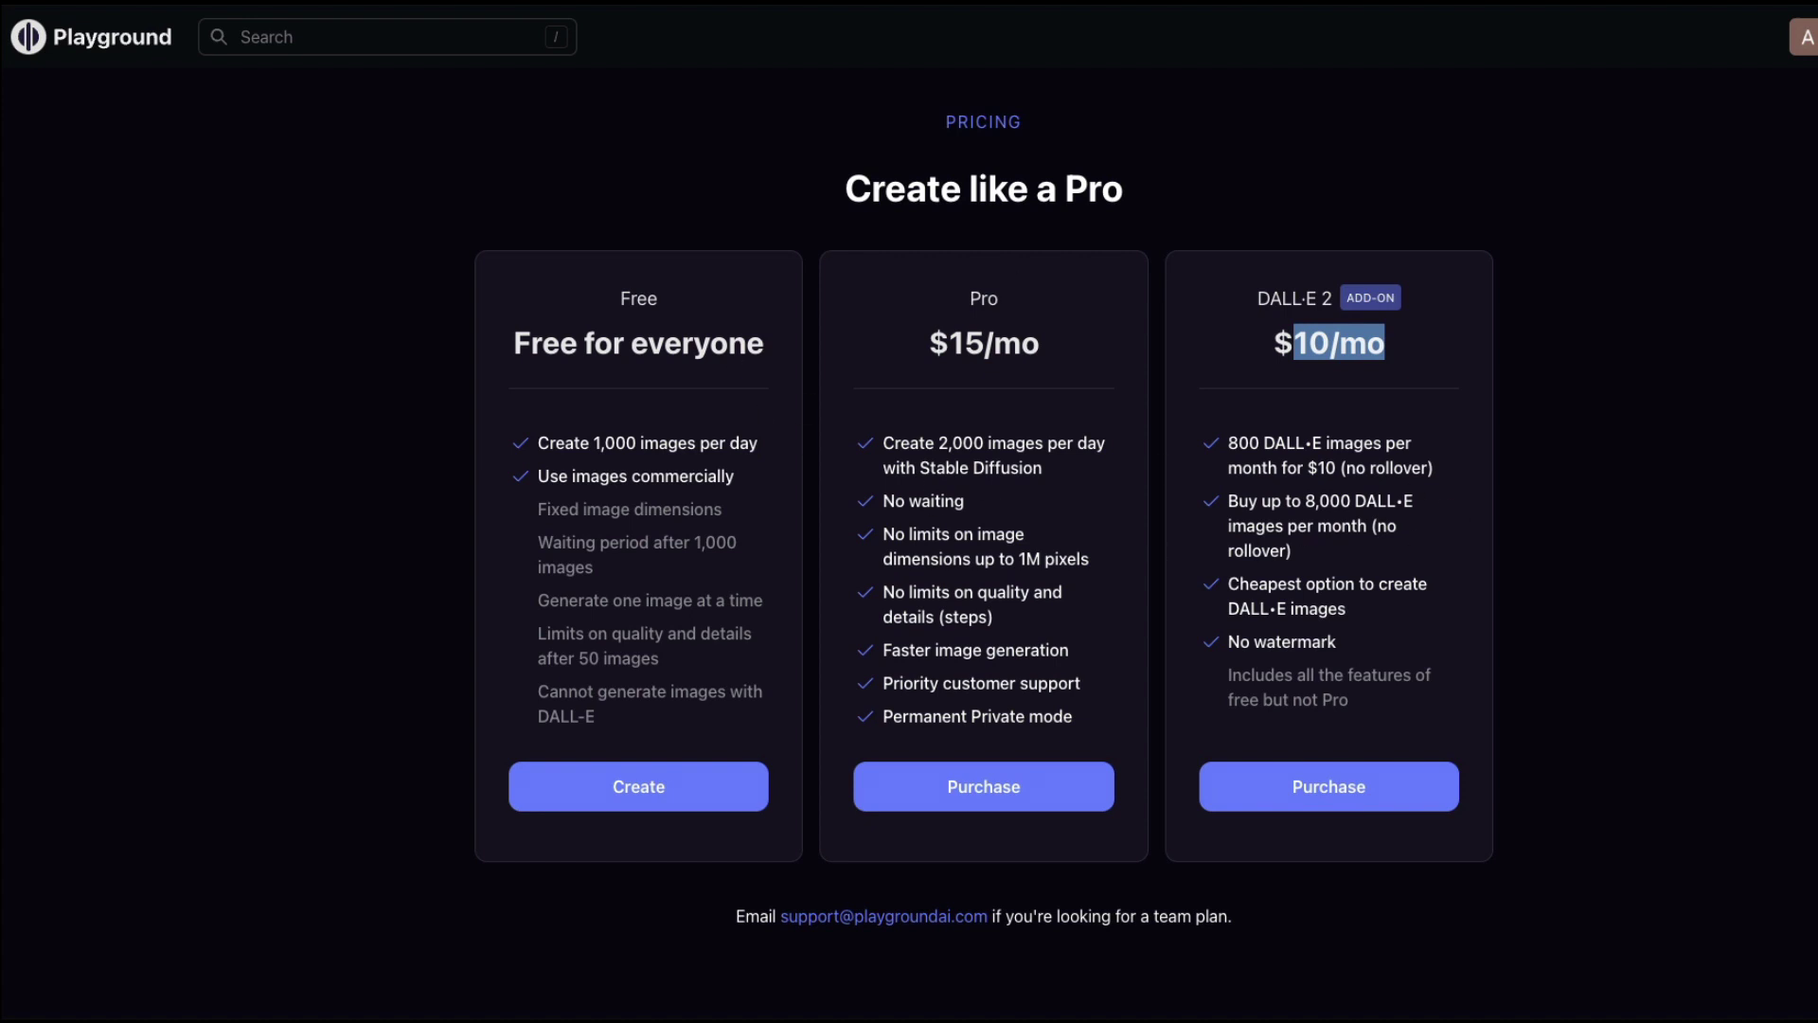
key("Escape")
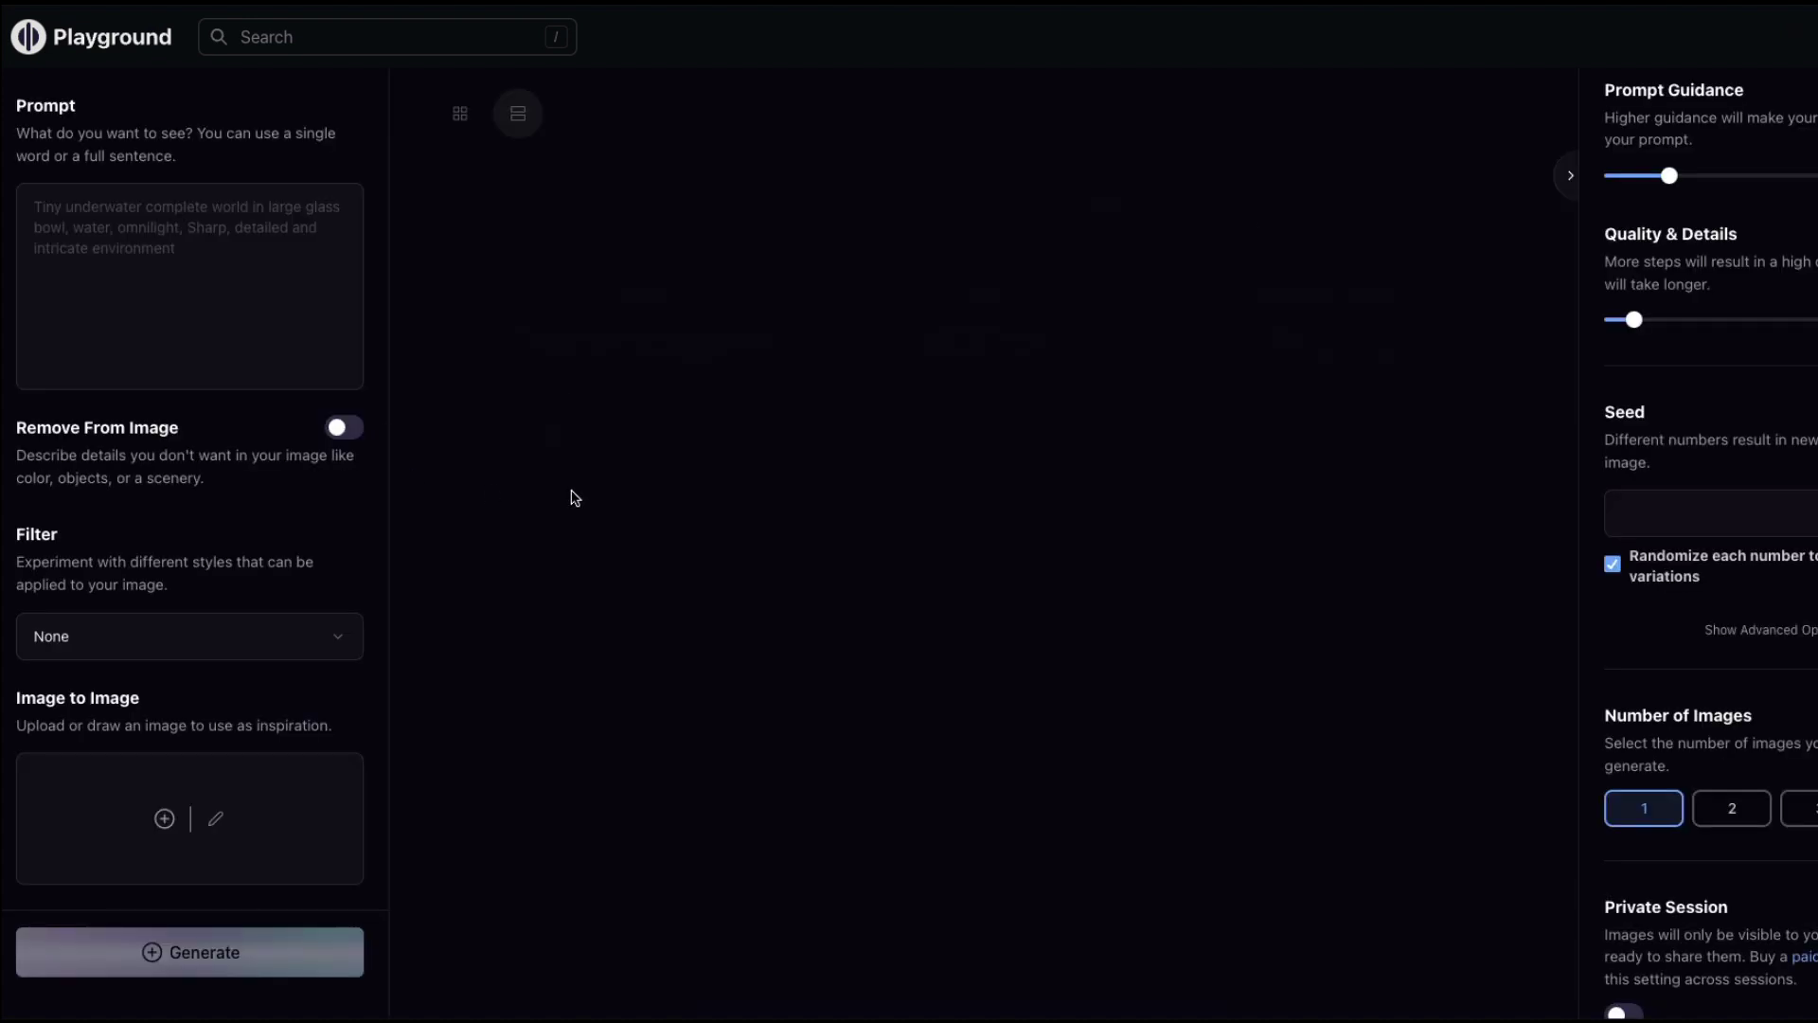
Step: Examine the image creation settings, including the prompt field, Remove From Image option, filter styles and generation parameters
key("ctrl+plus")
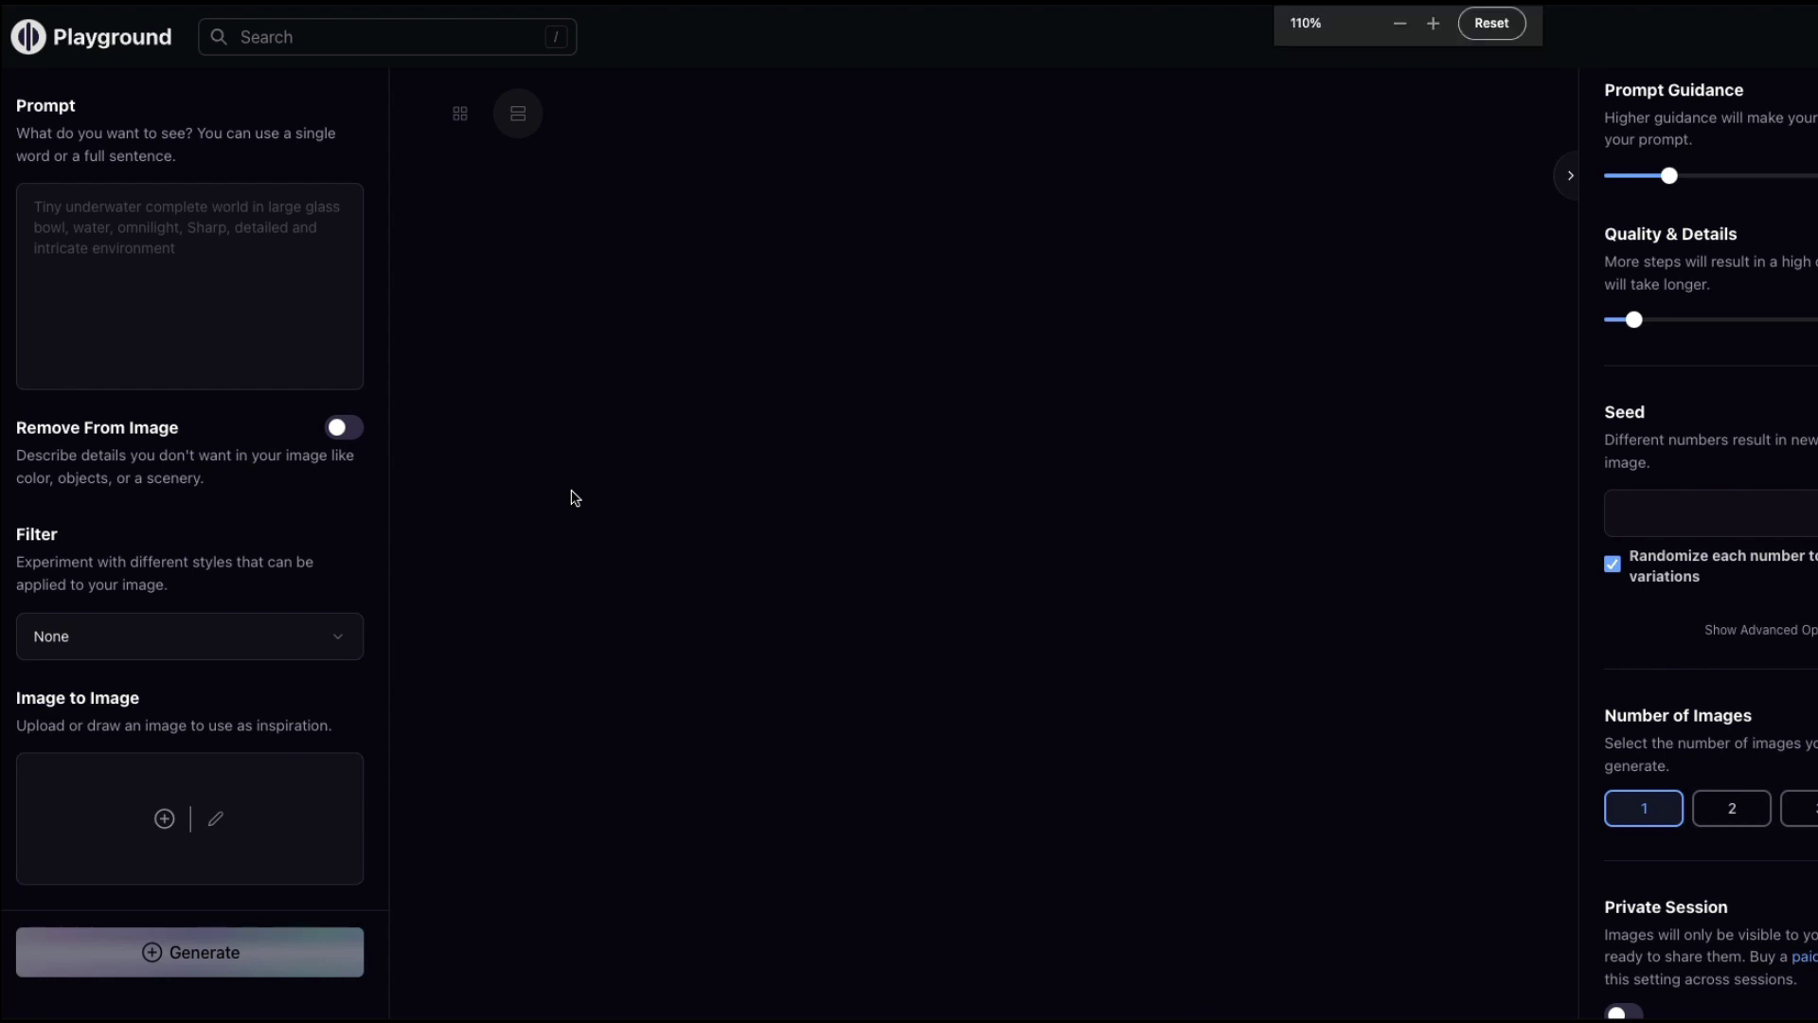
key("ctrl+minus")
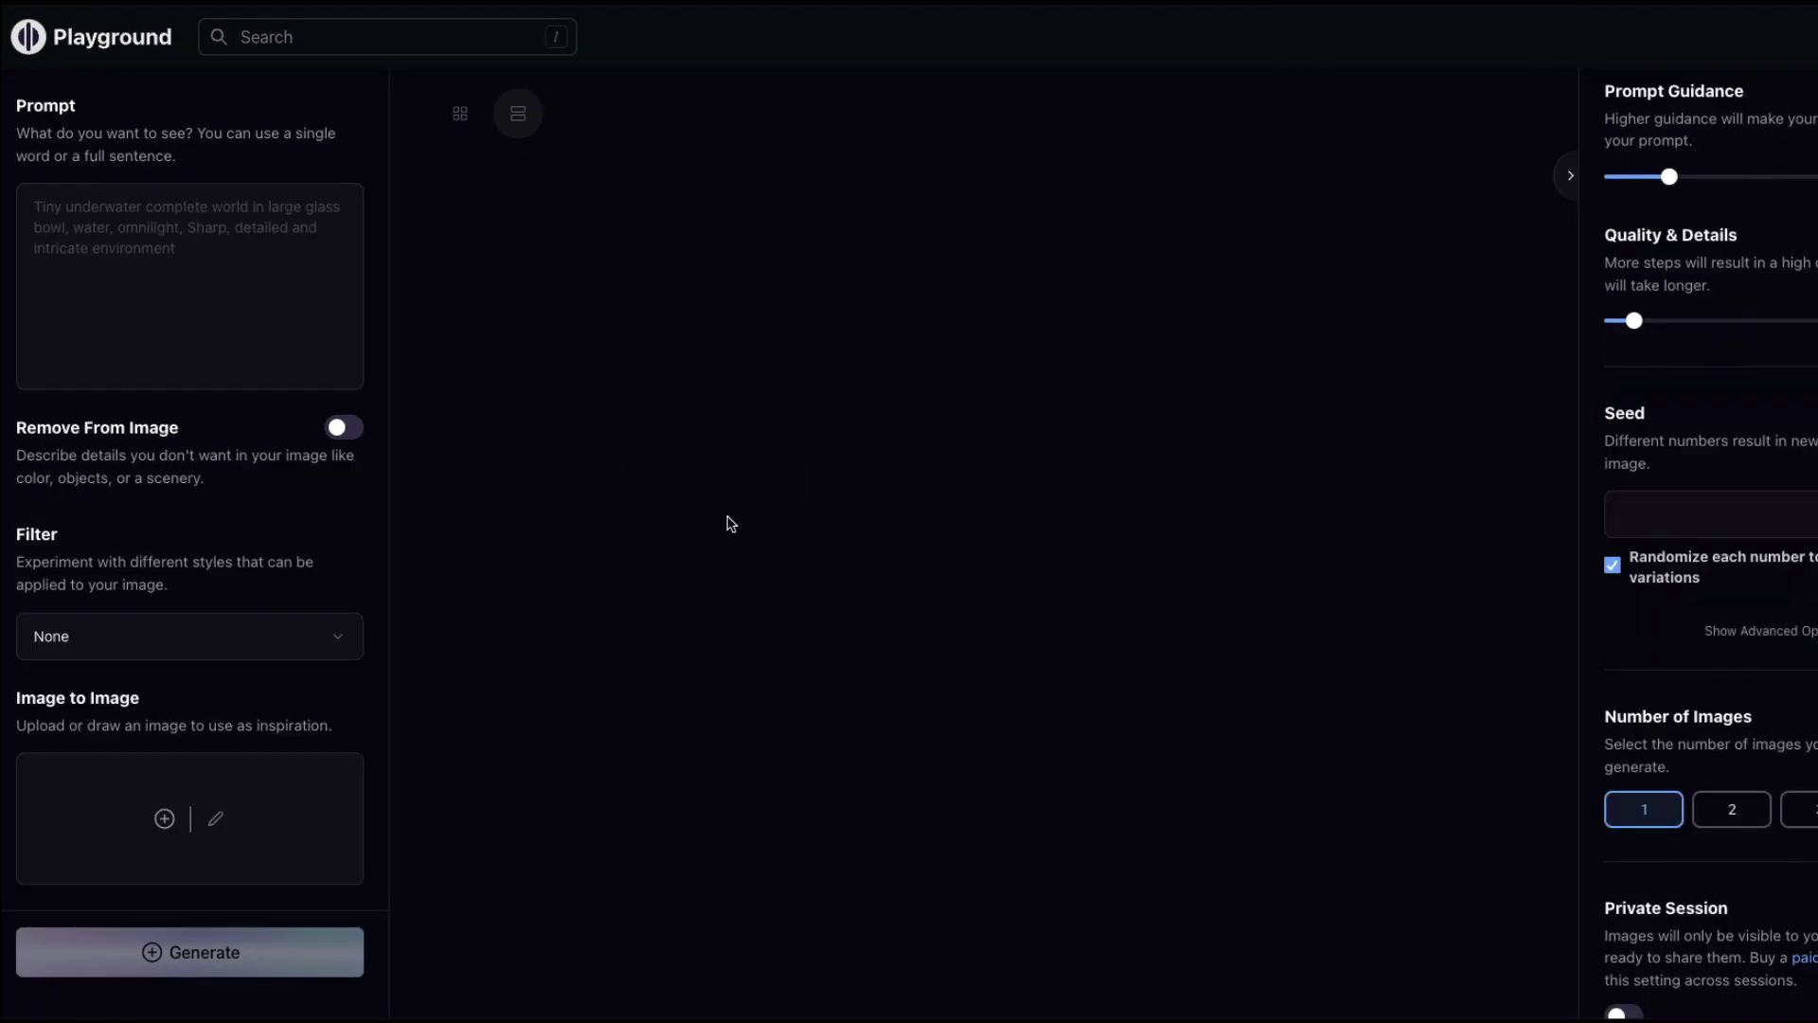
left_click(127, 258)
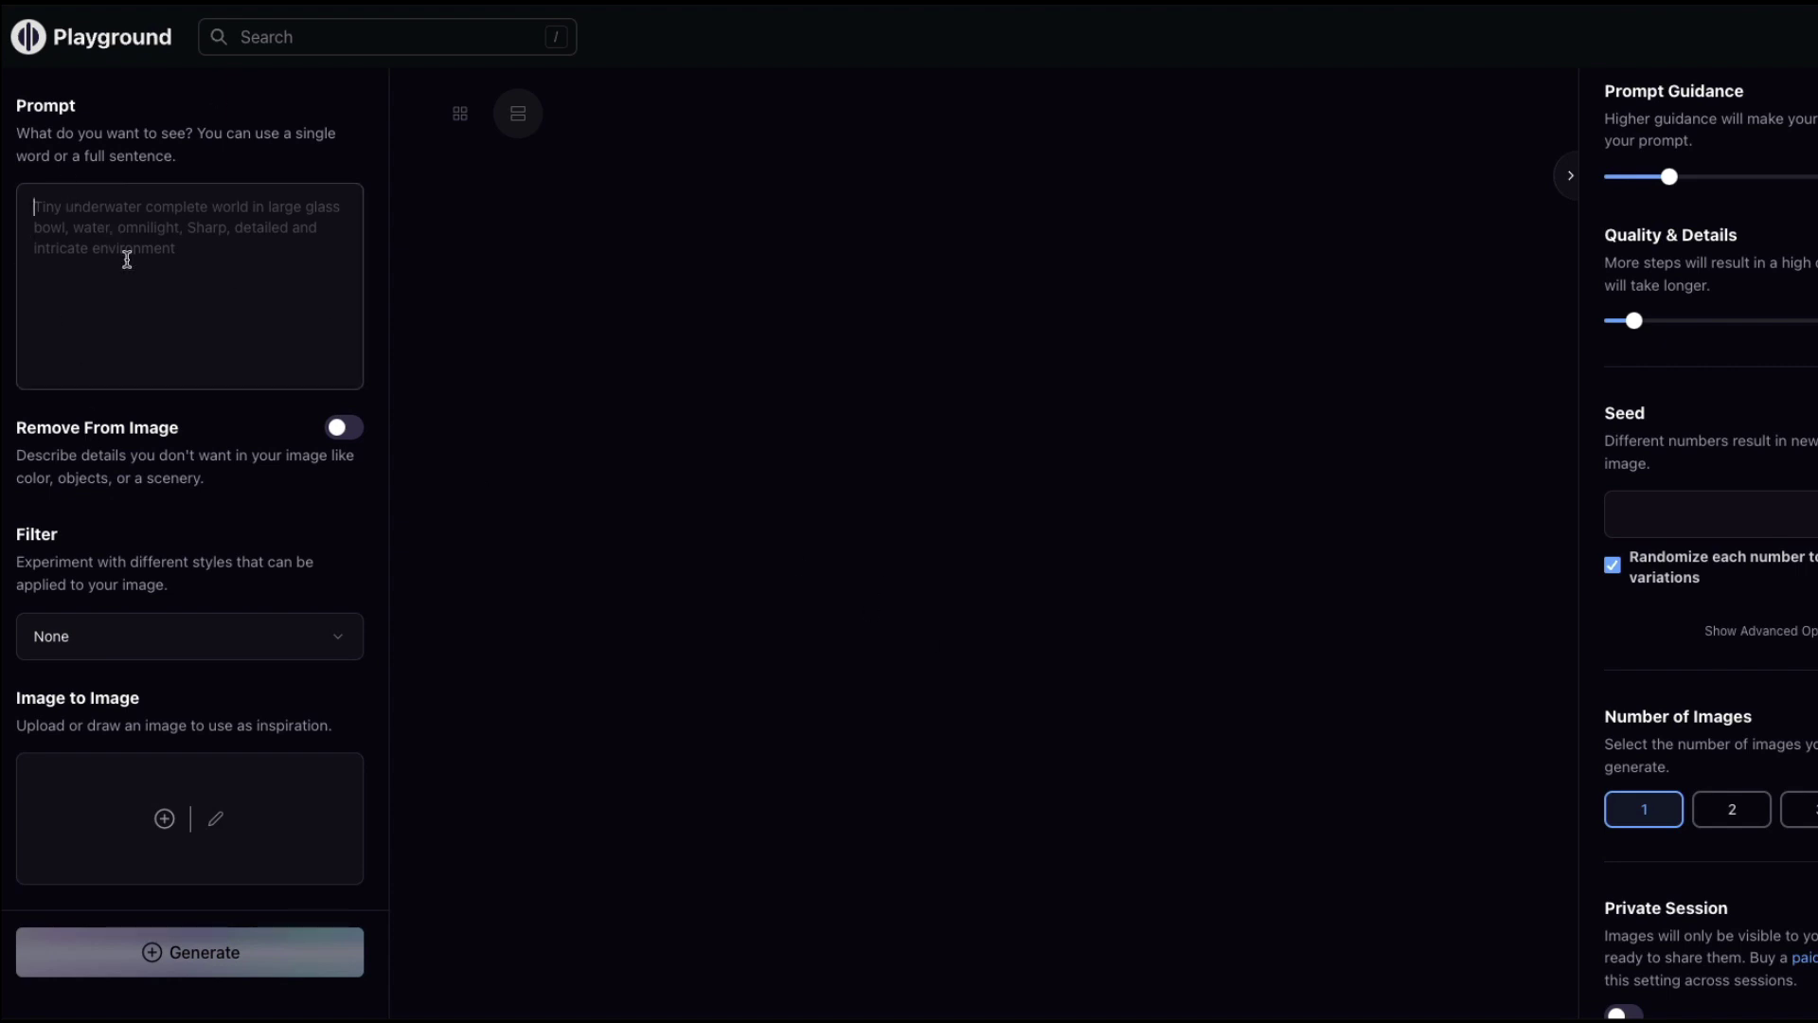
left_click(359, 437)
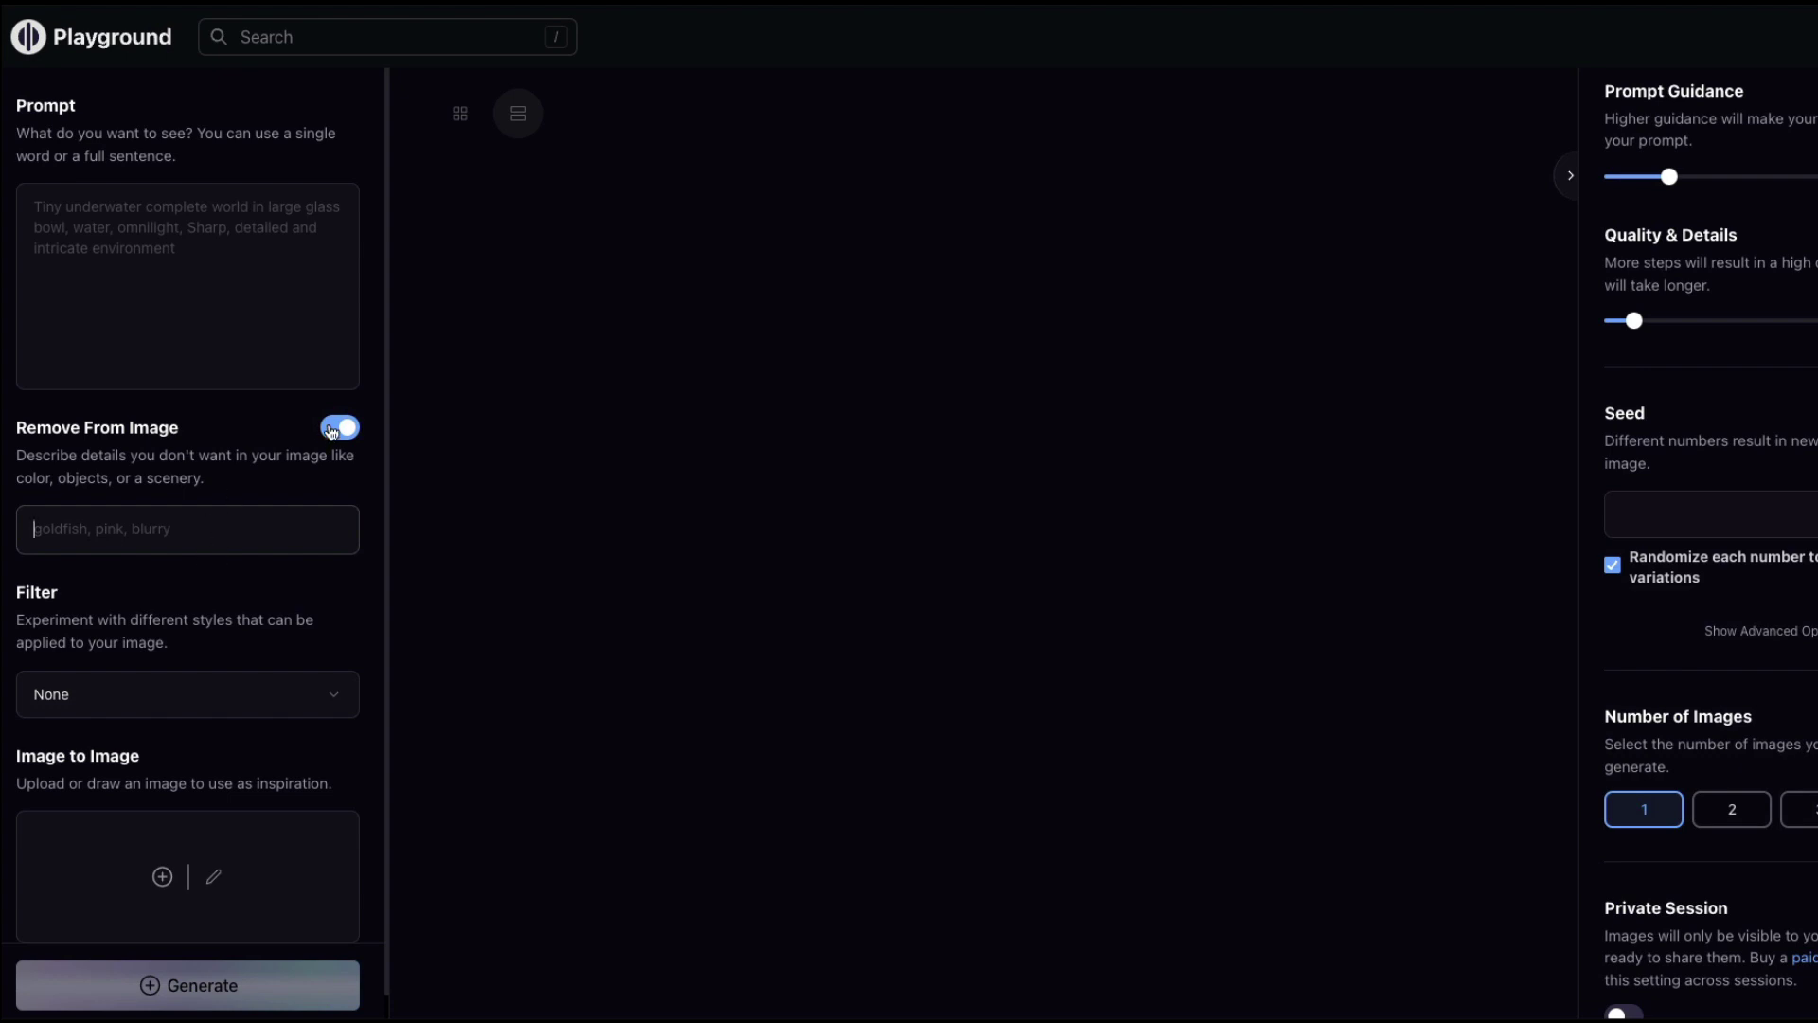
left_click(334, 432)
left_click(109, 649)
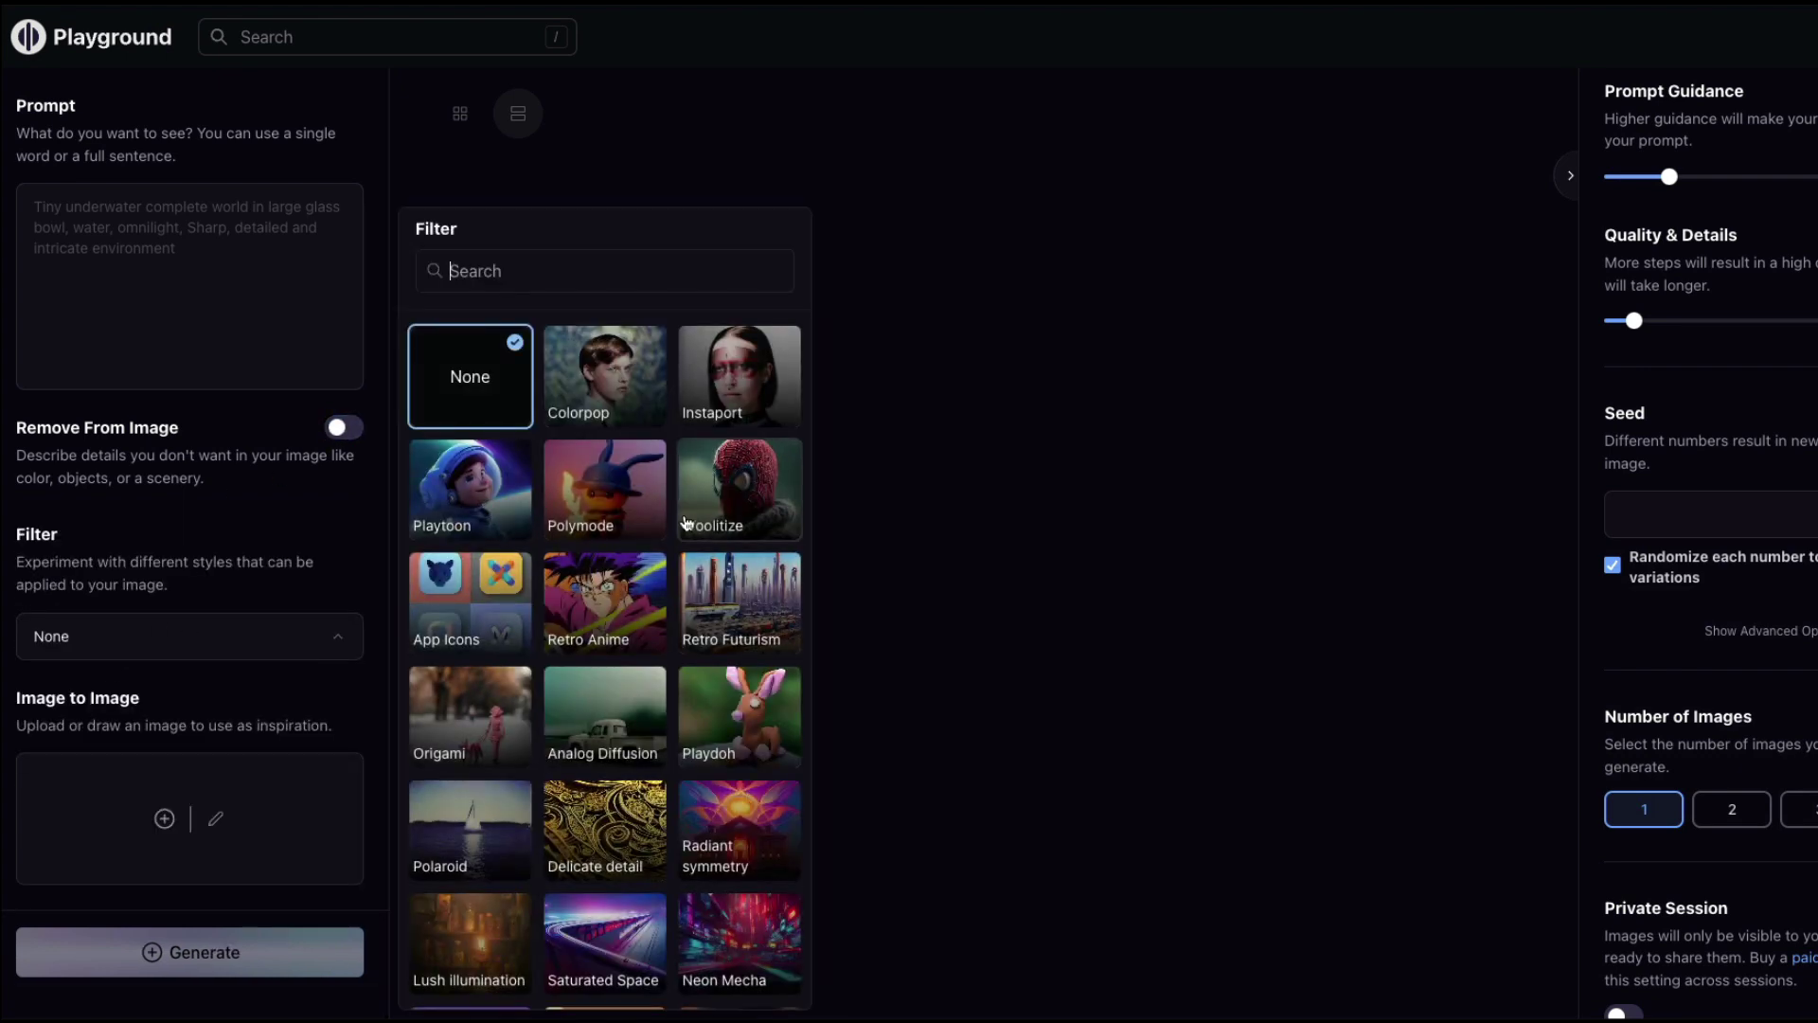
left_click(1014, 694)
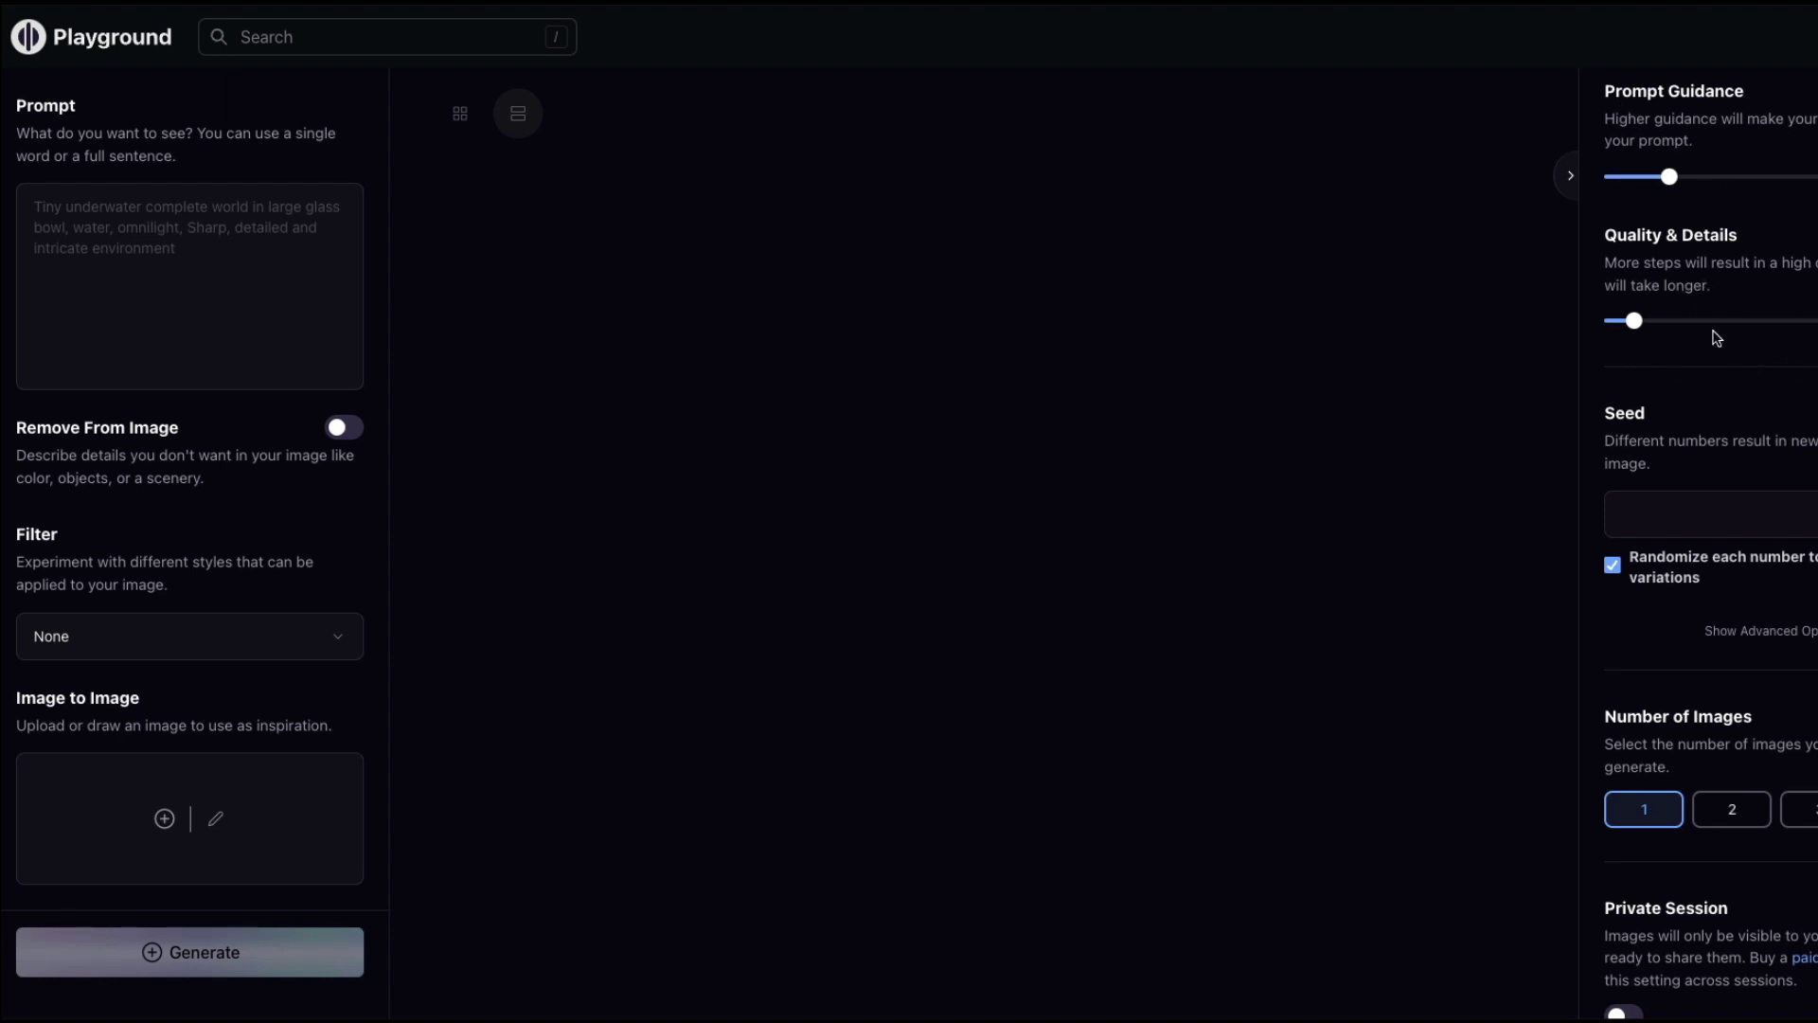
scroll(1796, 712, "down", 1)
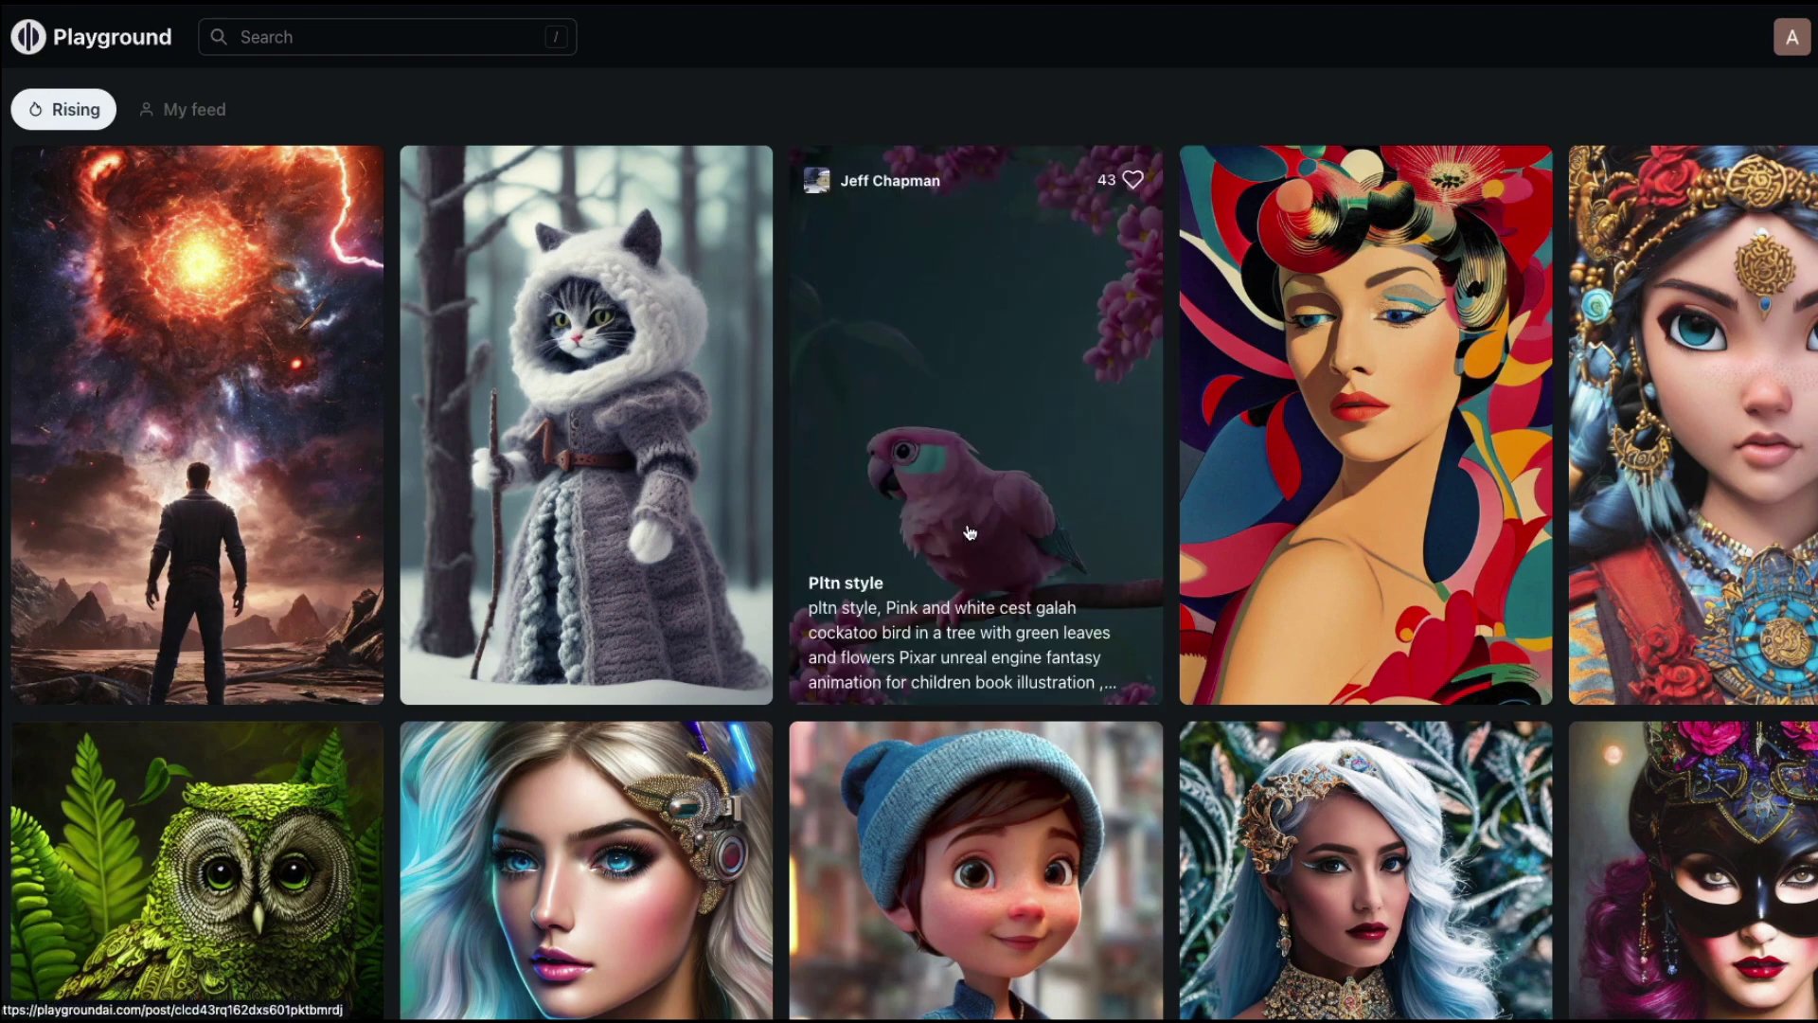
Step: Browse the community feed and open the pink cockatoo image to read its prompt
scroll(985, 616, "down", 5)
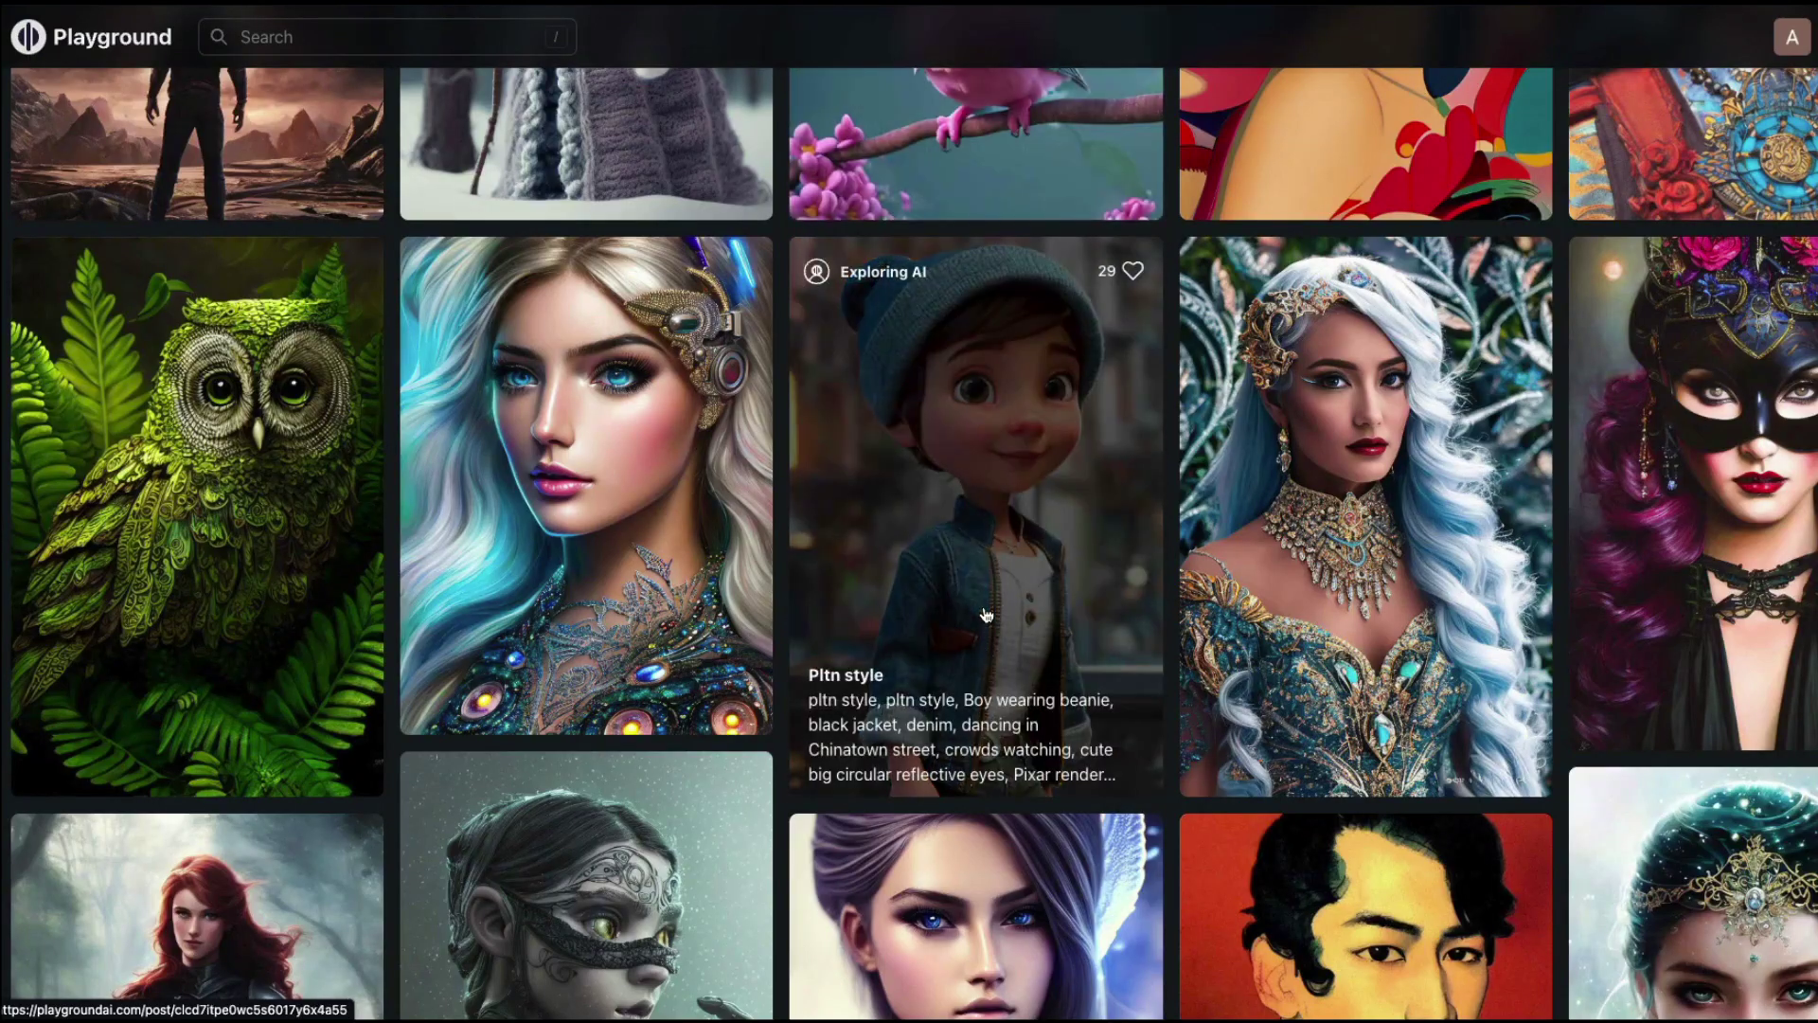
scroll(984, 616, "up", 5)
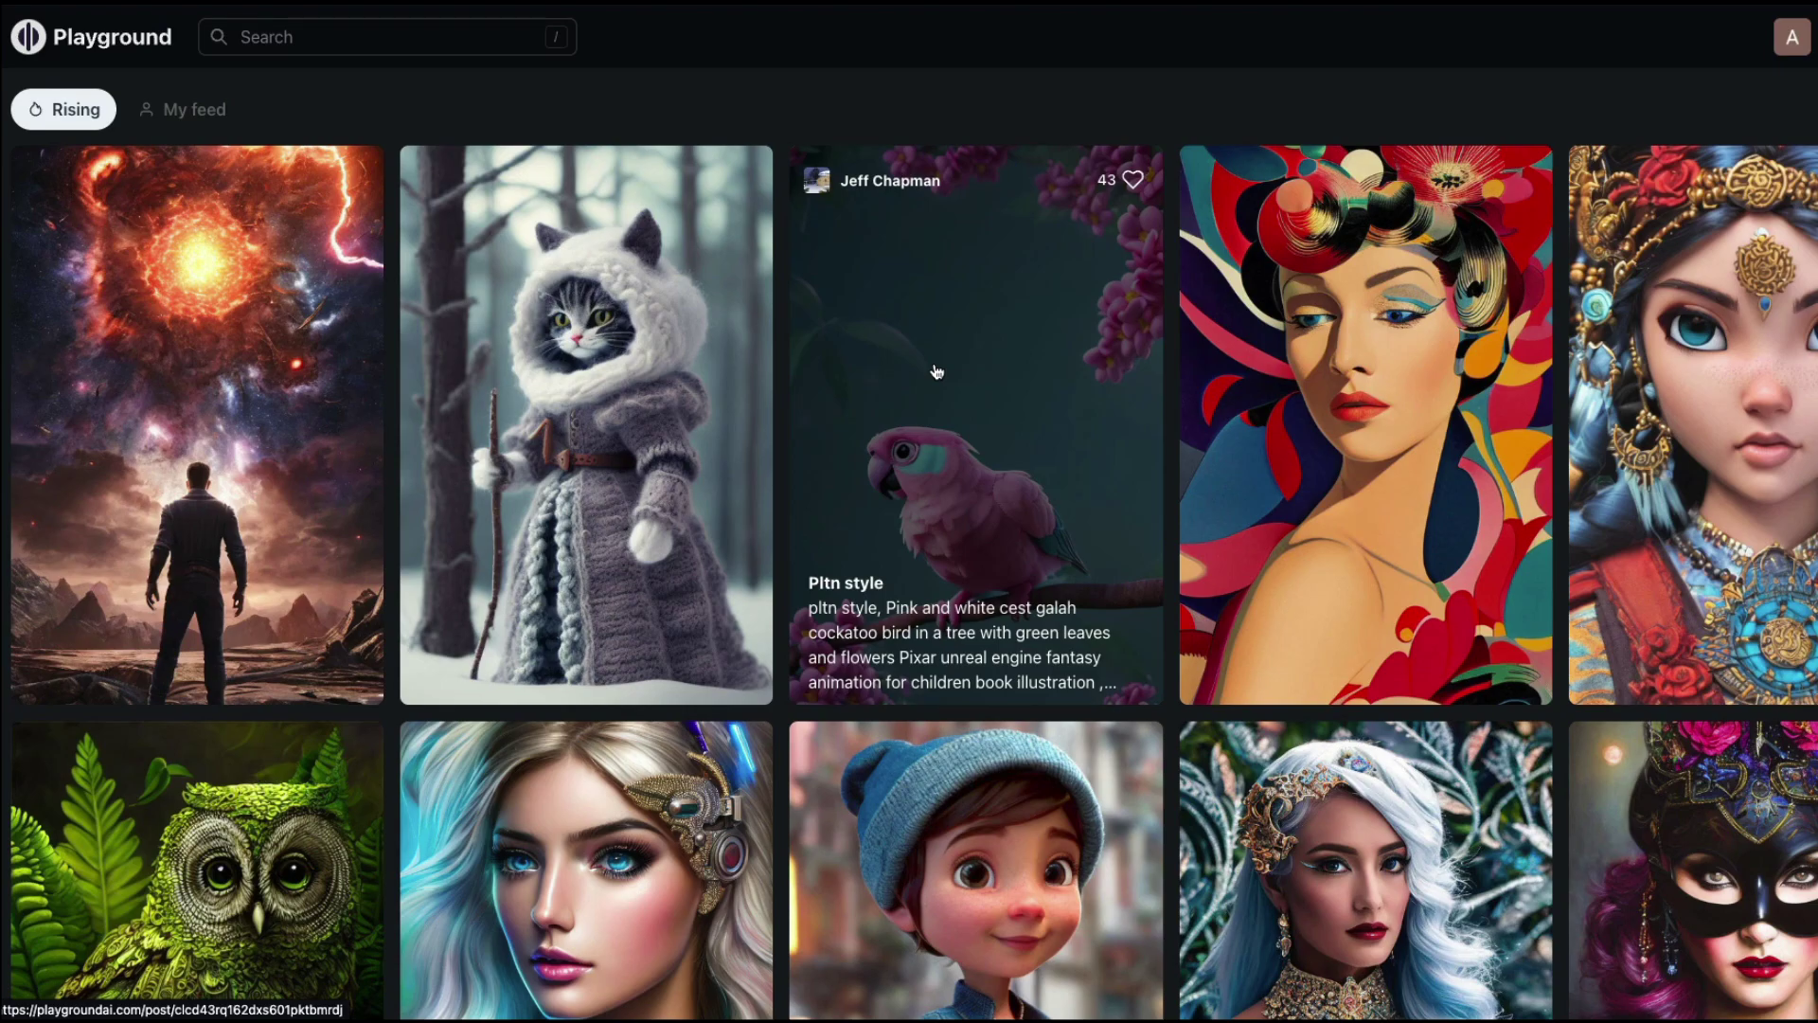
left_click(934, 362)
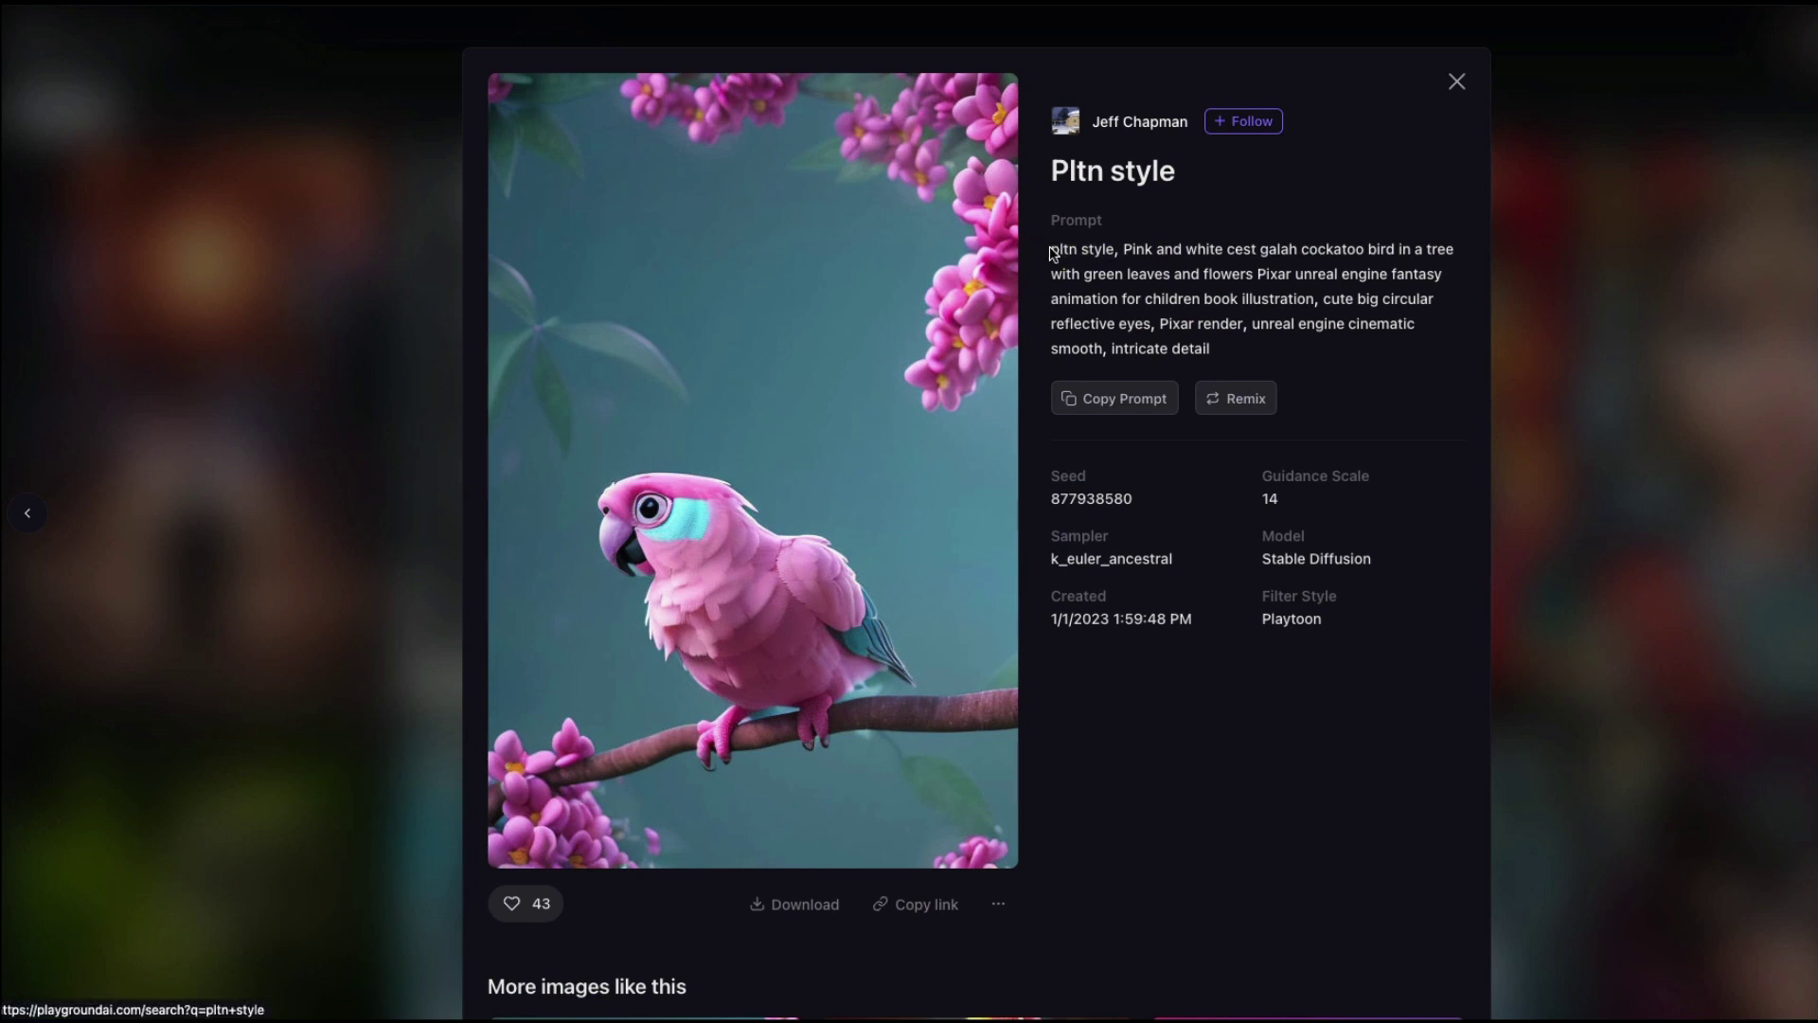
left_click_drag(1303, 369, 1299, 205)
left_click(1299, 206)
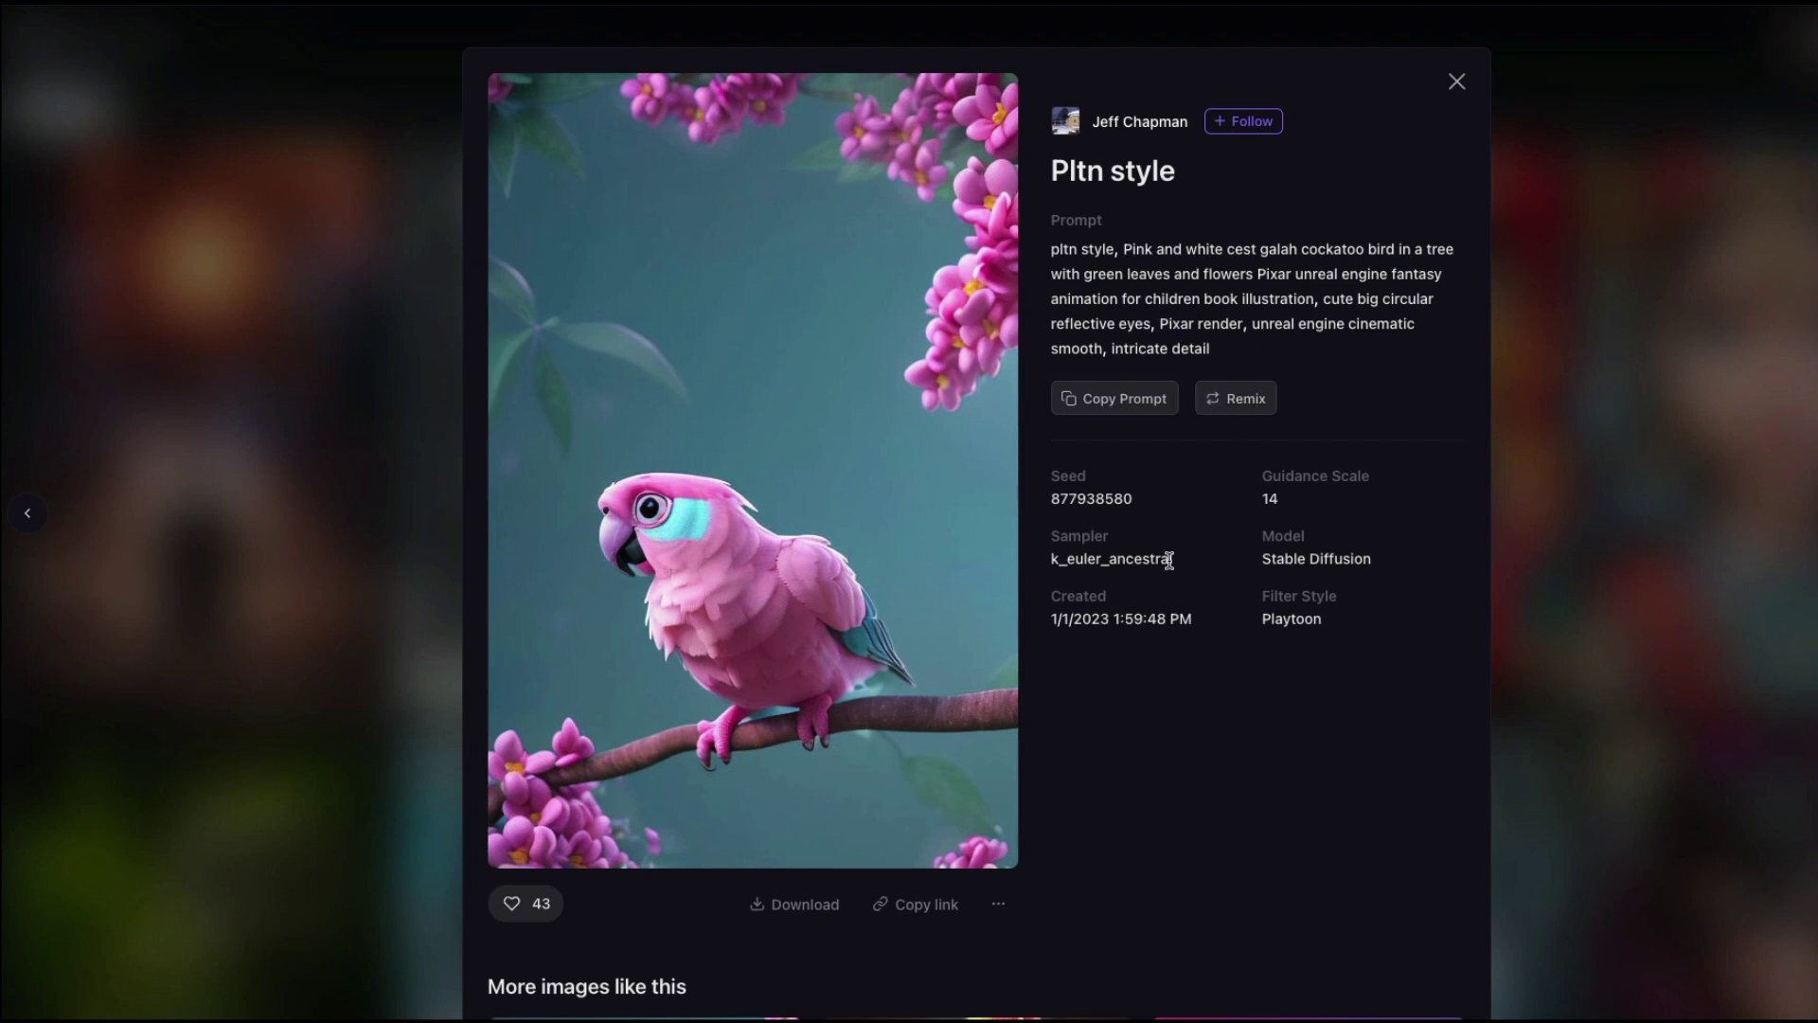
Step: Examine the cockatoo image's seed, guidance scale, filter style and creation date
double_click(1080, 497)
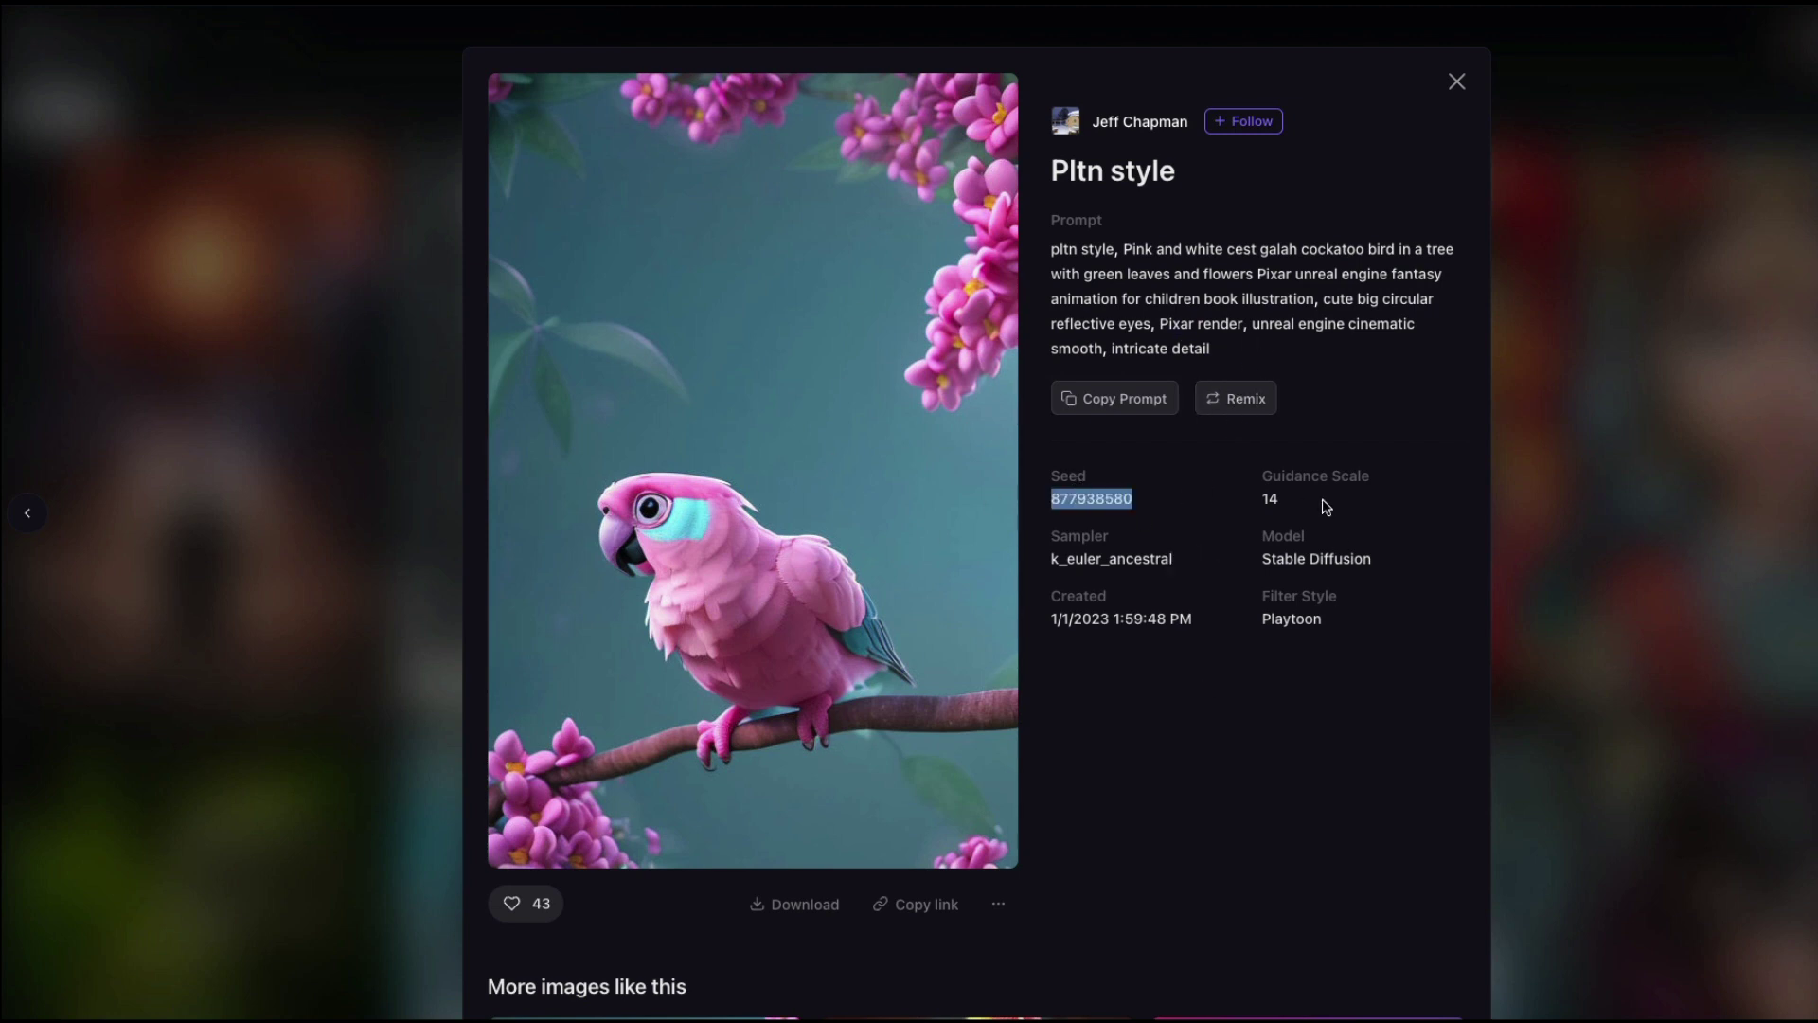
left_click_drag(1303, 507, 1265, 478)
left_click(1279, 532)
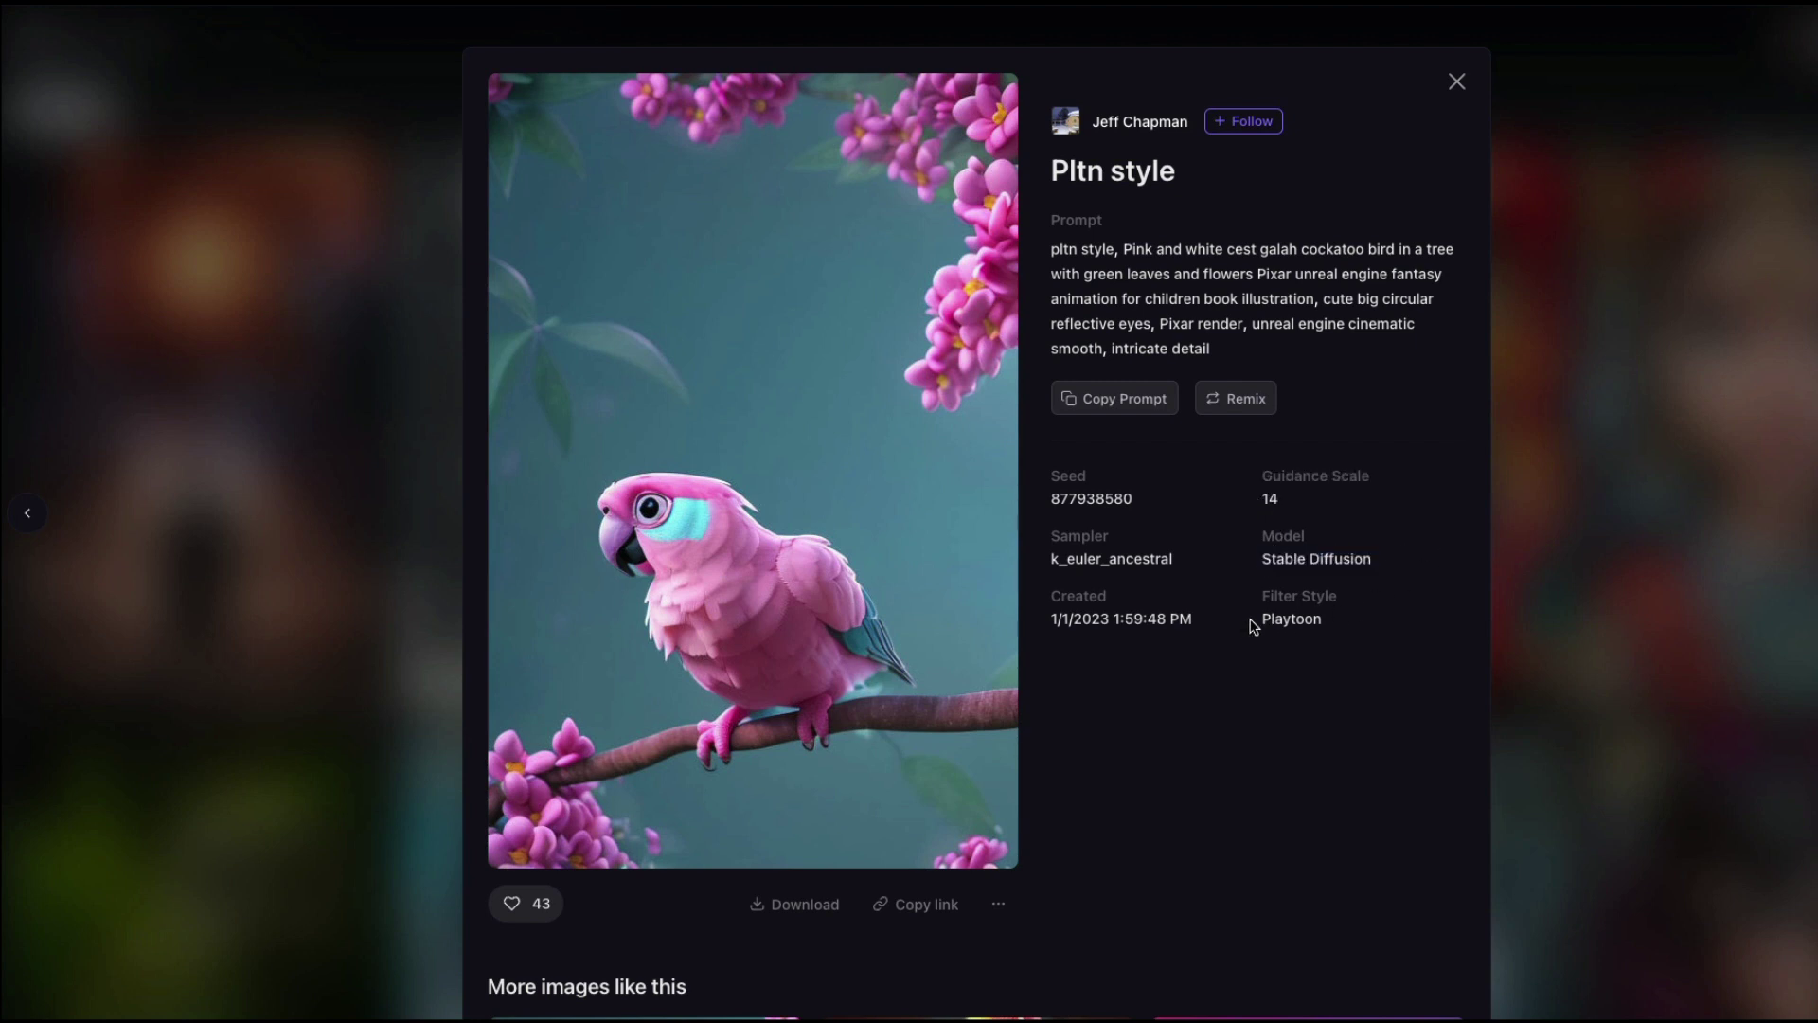
left_click_drag(1249, 625, 1359, 626)
left_click(1359, 625)
left_click_drag(1058, 621, 1236, 628)
left_click(1236, 628)
Step: Look over the images similar to the cockatoo, and close its details
scroll(1154, 608, "down", 4)
scroll(1156, 609, "down", 3)
scroll(851, 663, "down", 1)
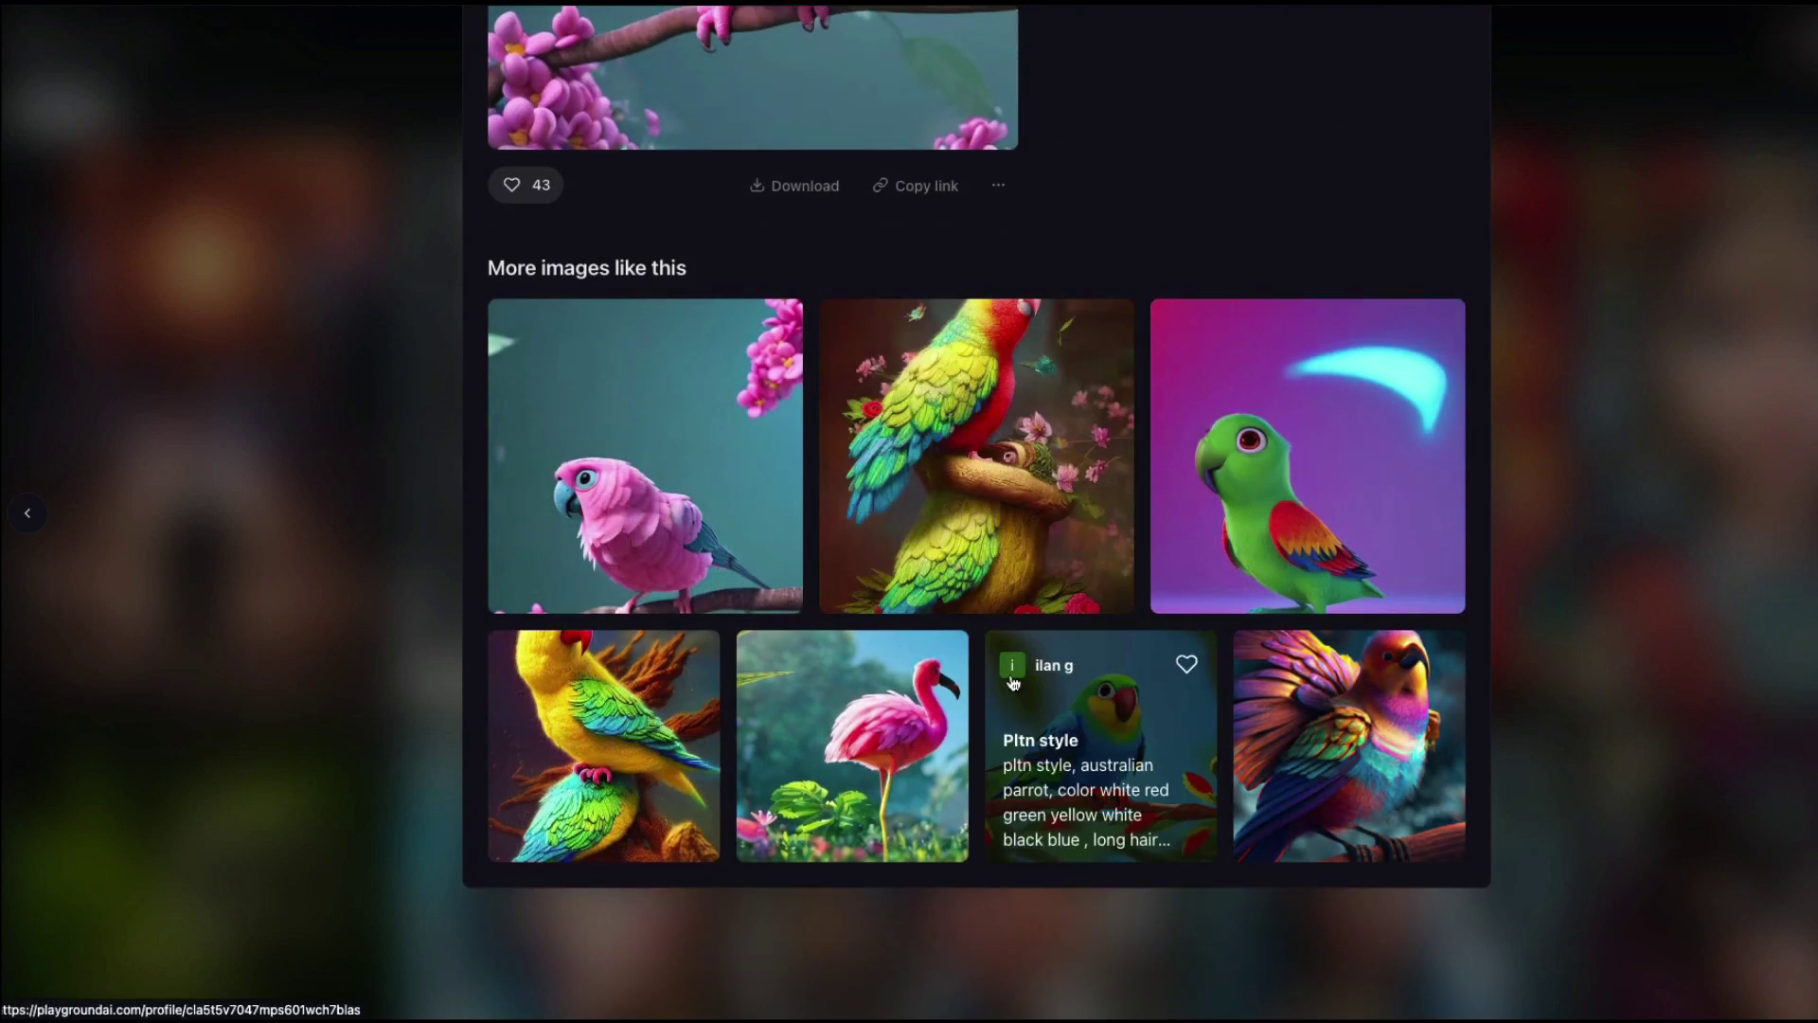
scroll(849, 653, "up", 8)
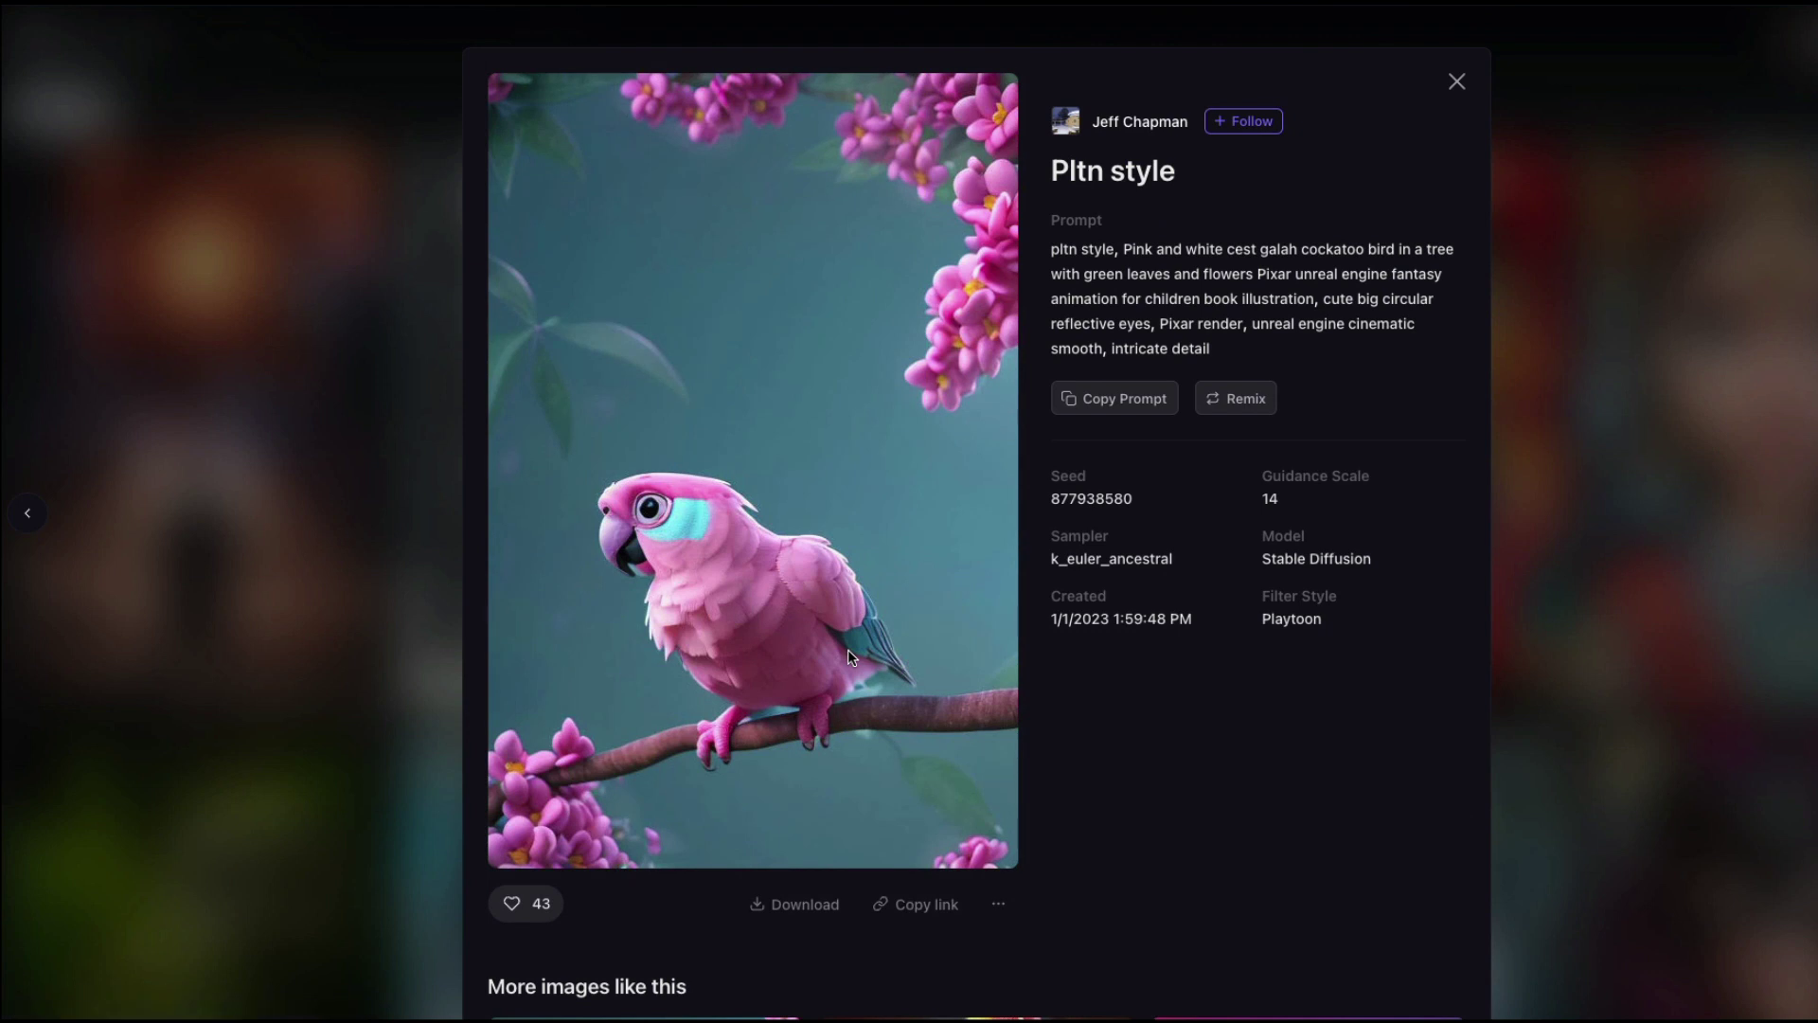
left_click(1454, 82)
Step: Open the feed image of the boy in the blue beanie, and inspect its original version's removed-from-image terms
scroll(767, 453, "down", 6)
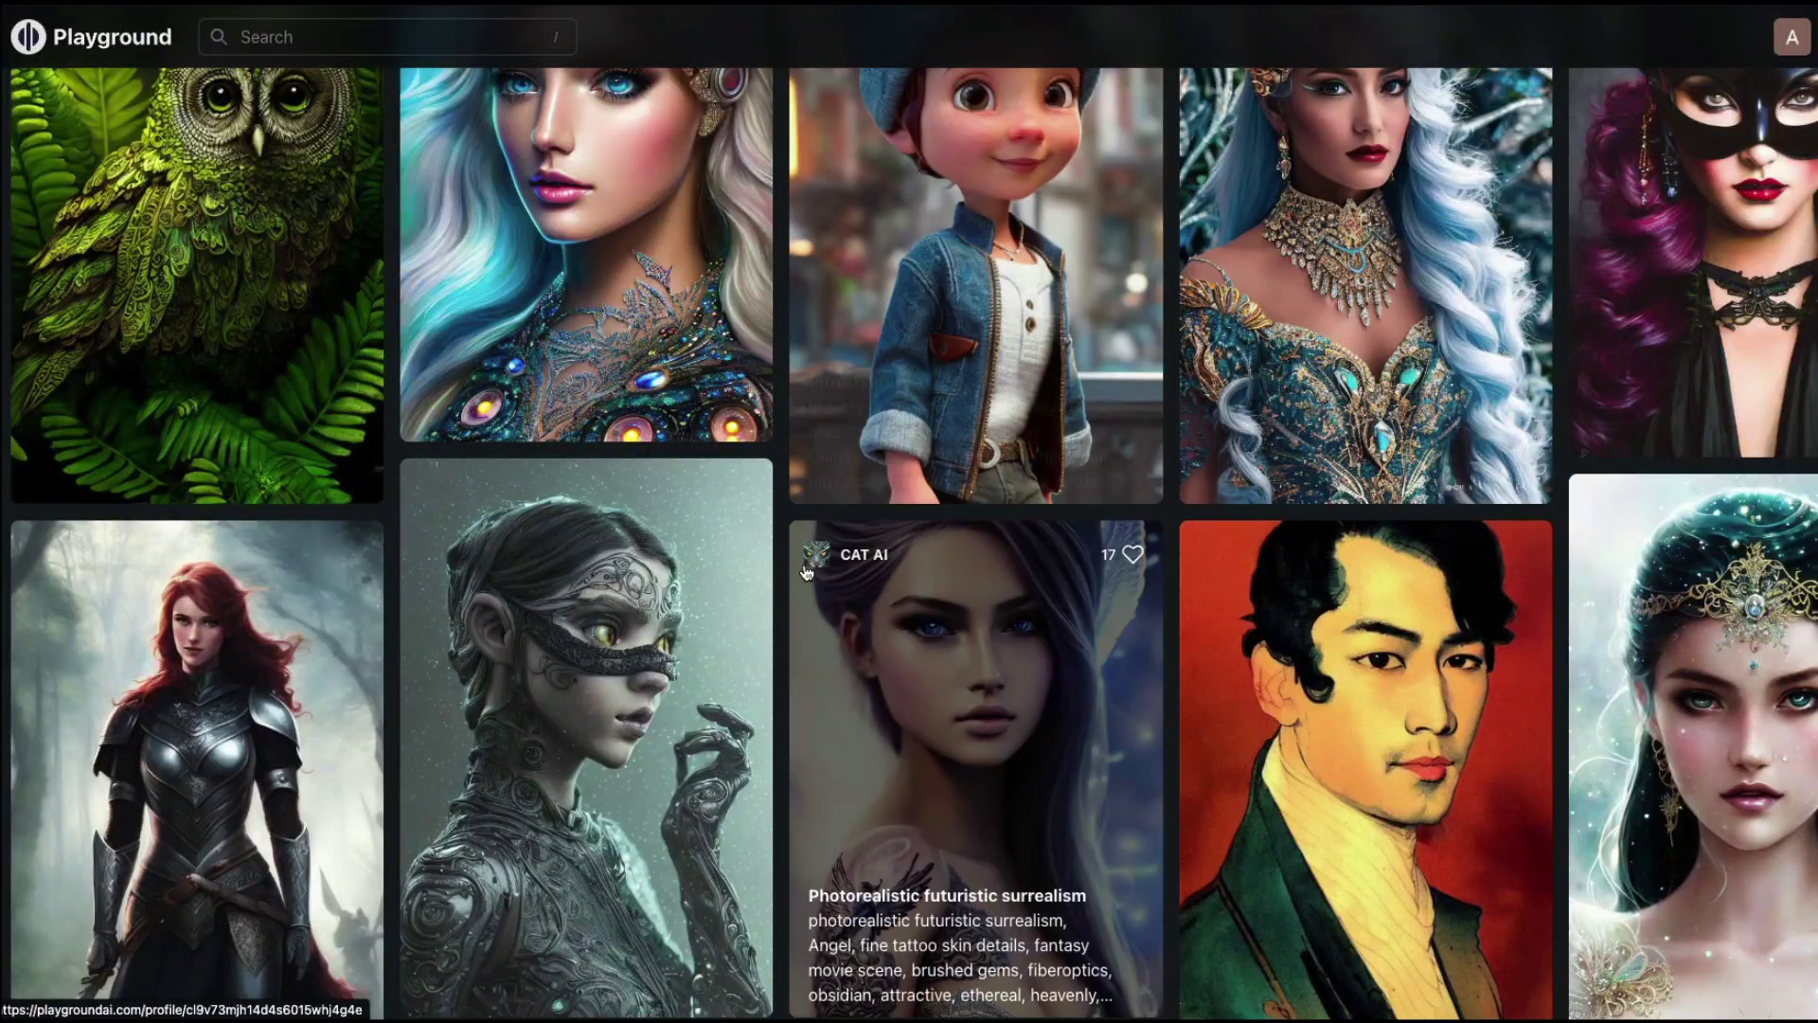
scroll(932, 512, "up", 4)
left_click(1022, 478)
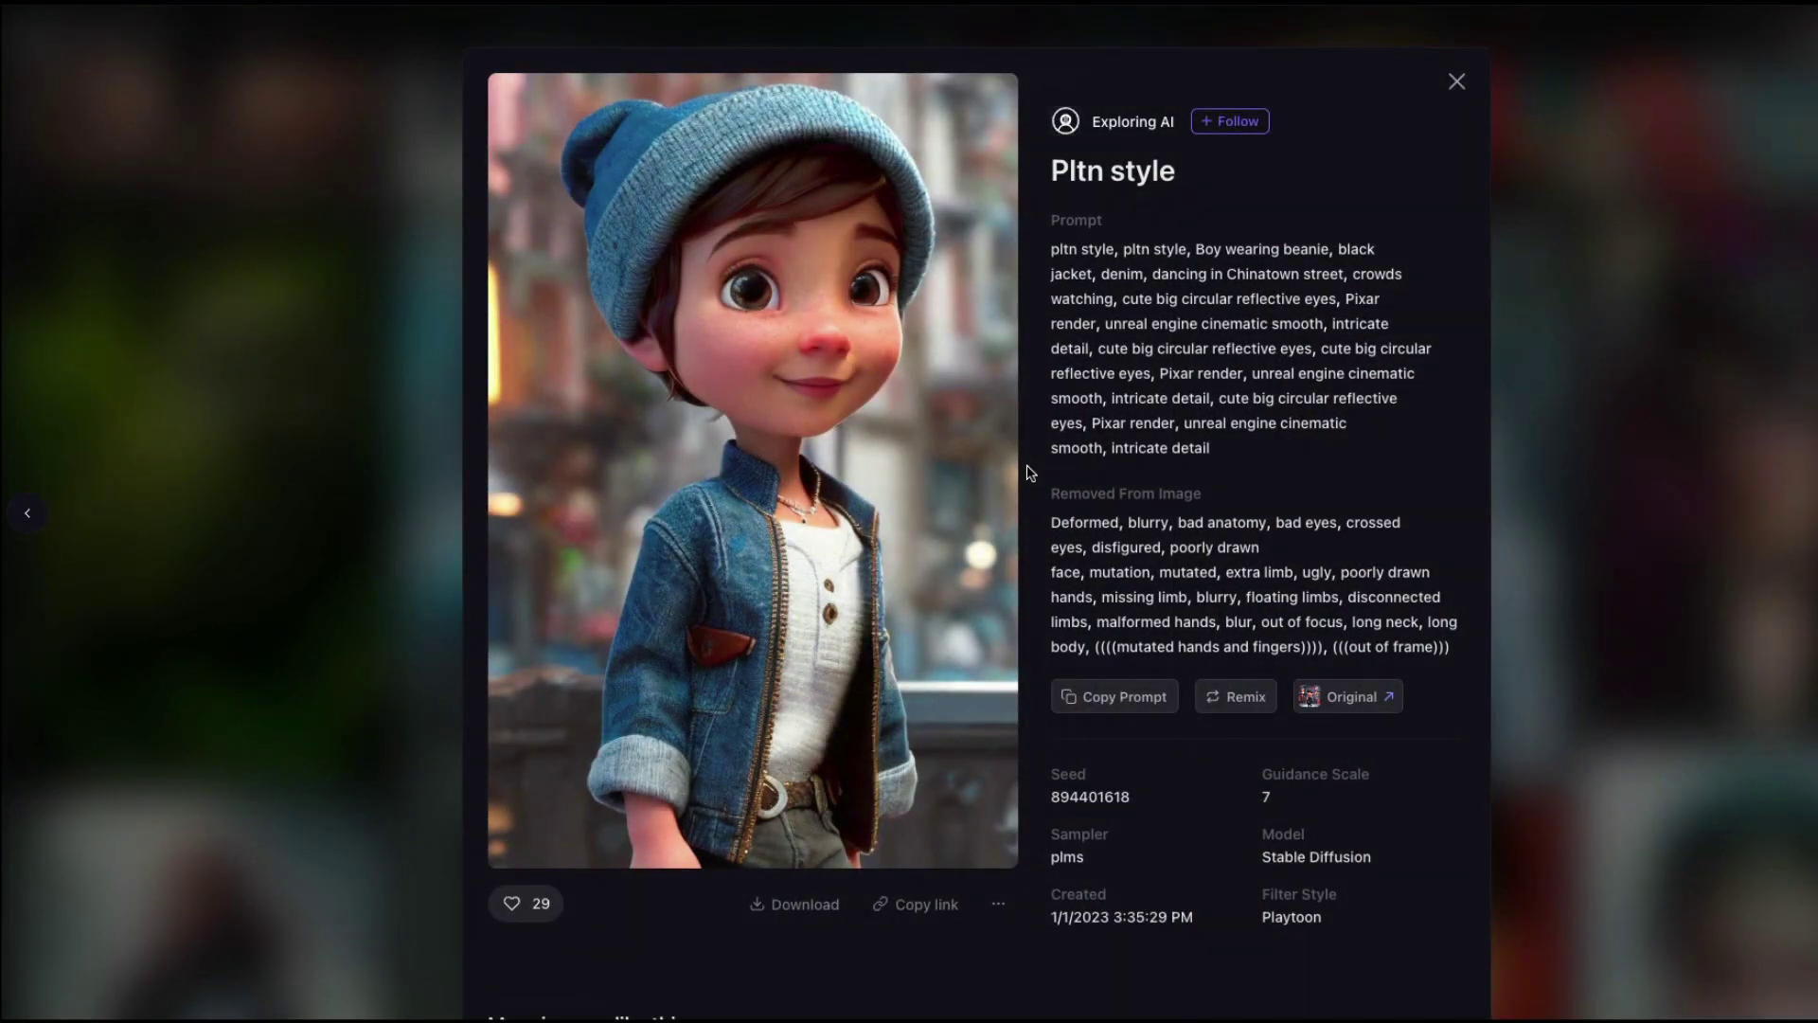
left_click(1352, 698)
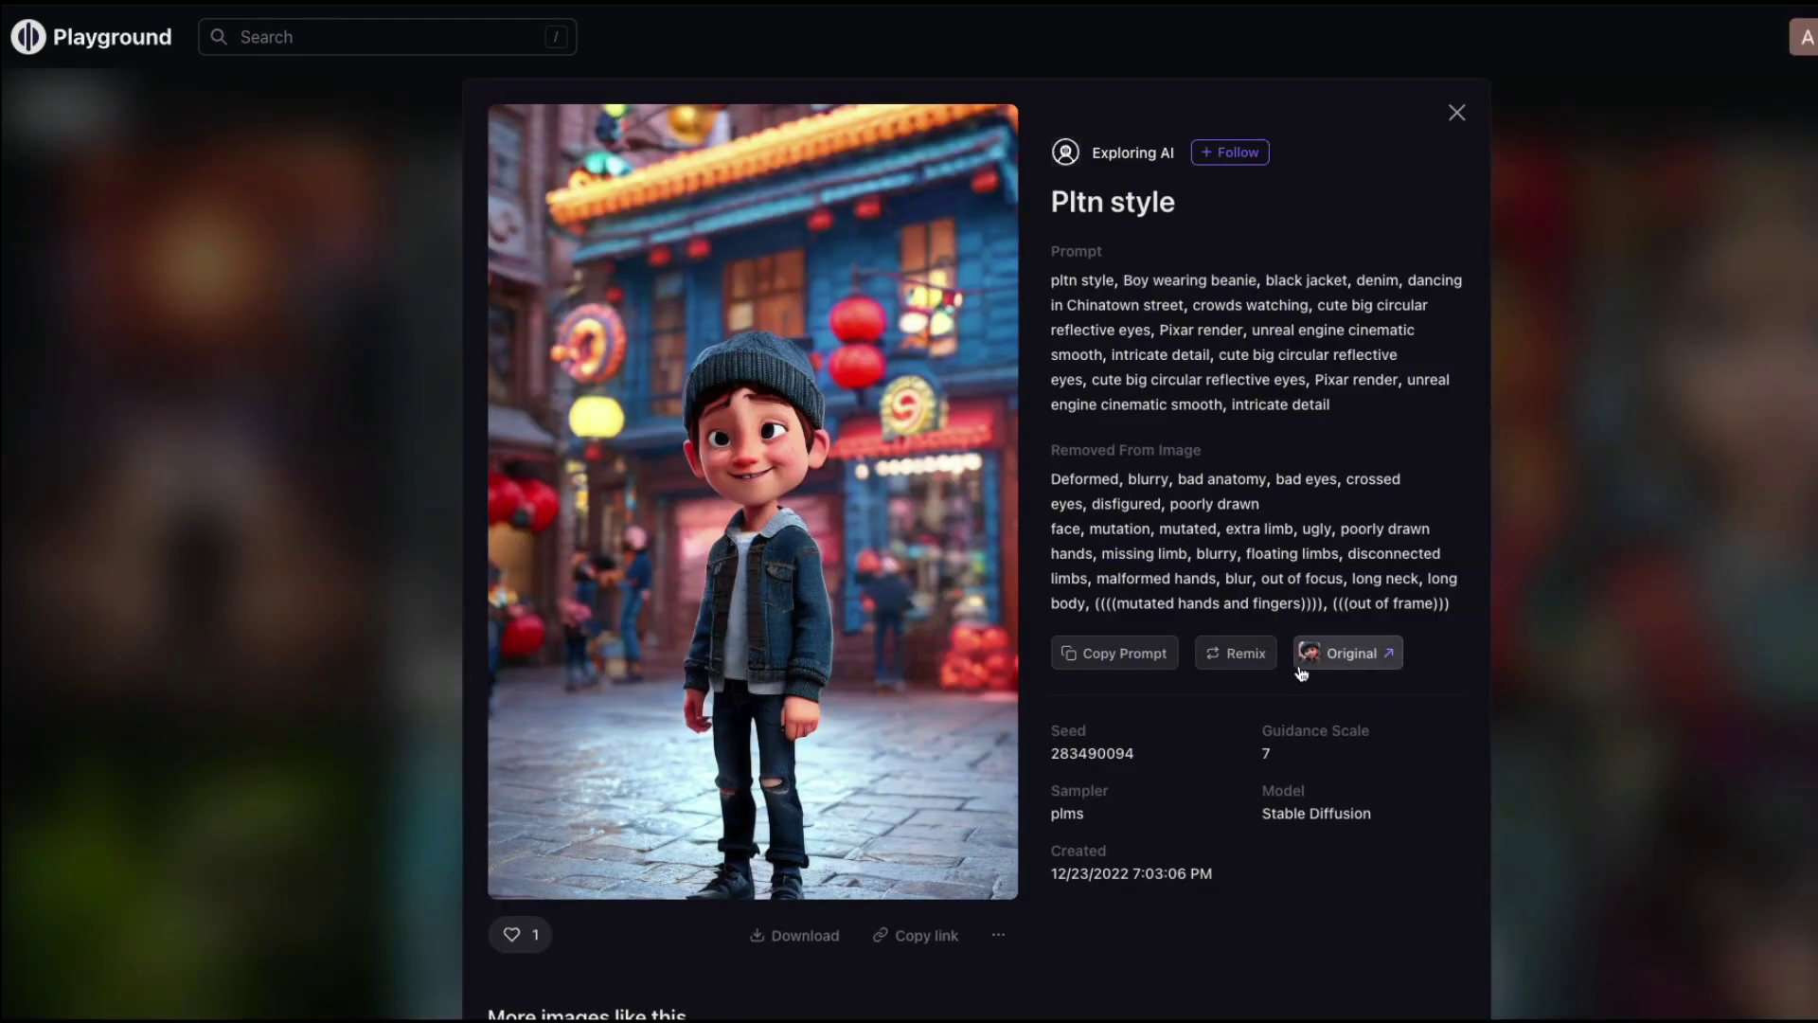
double_click(1126, 504)
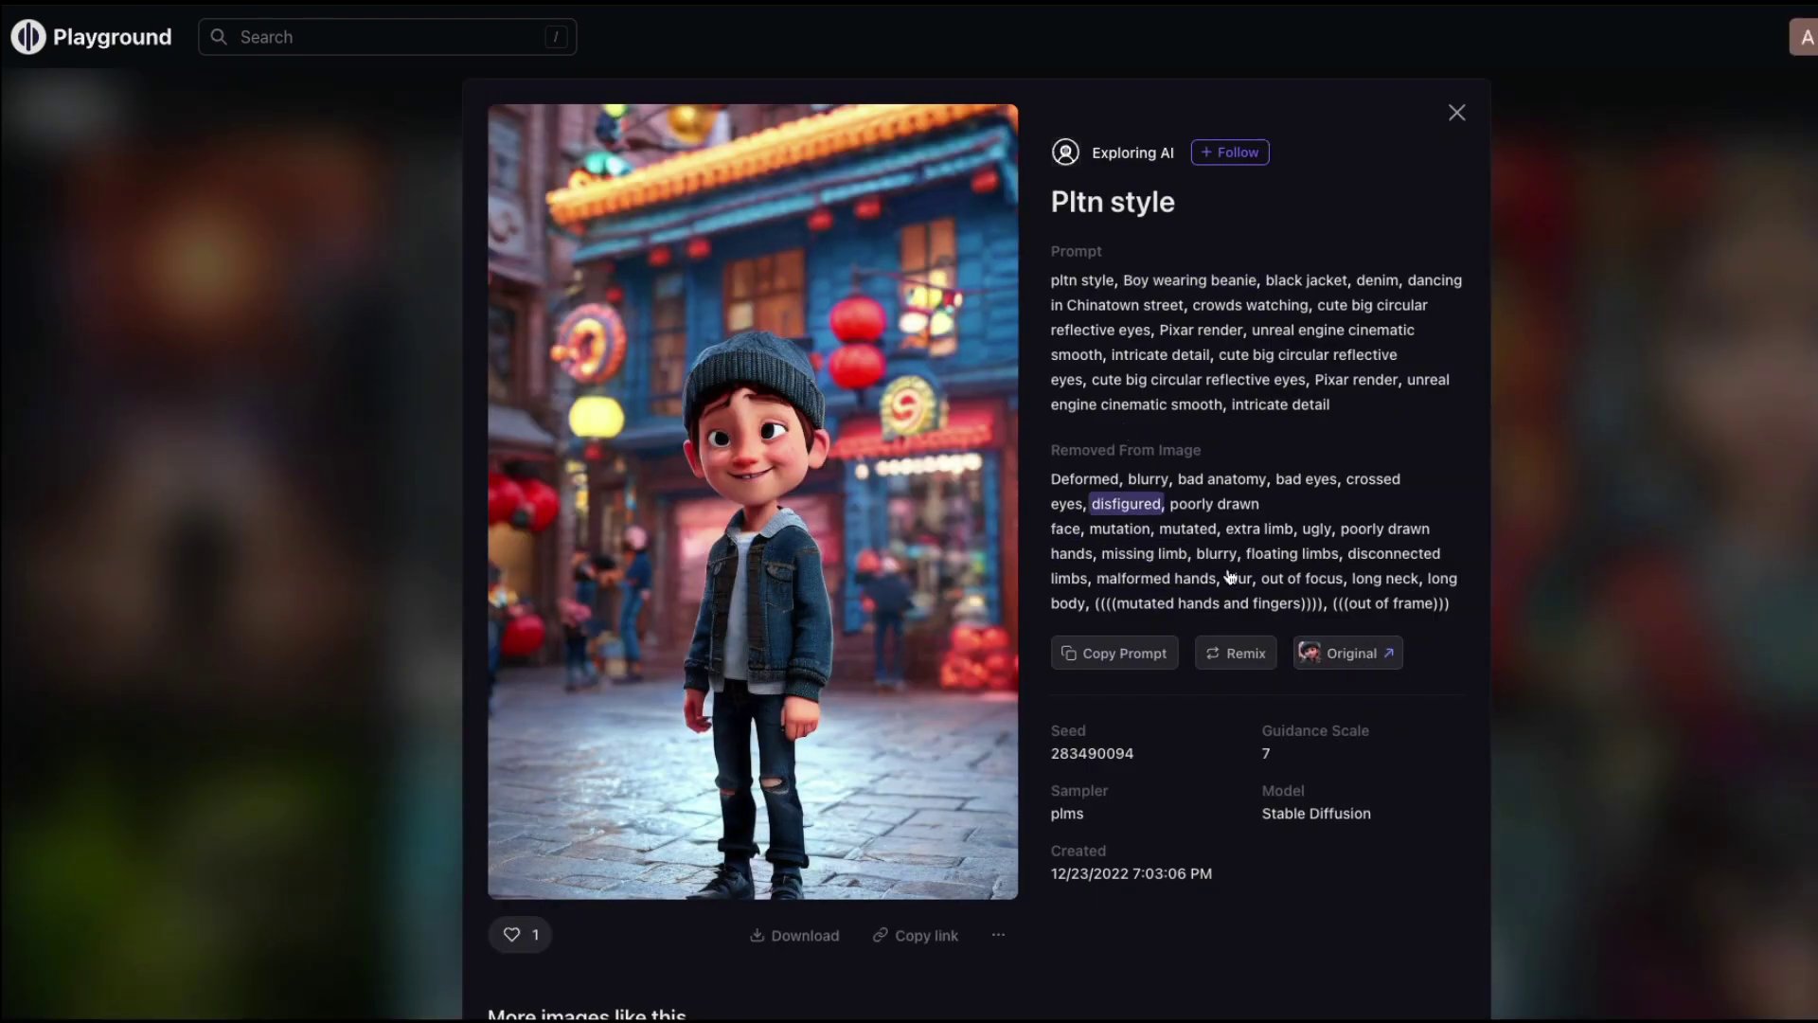
left_click(1115, 652)
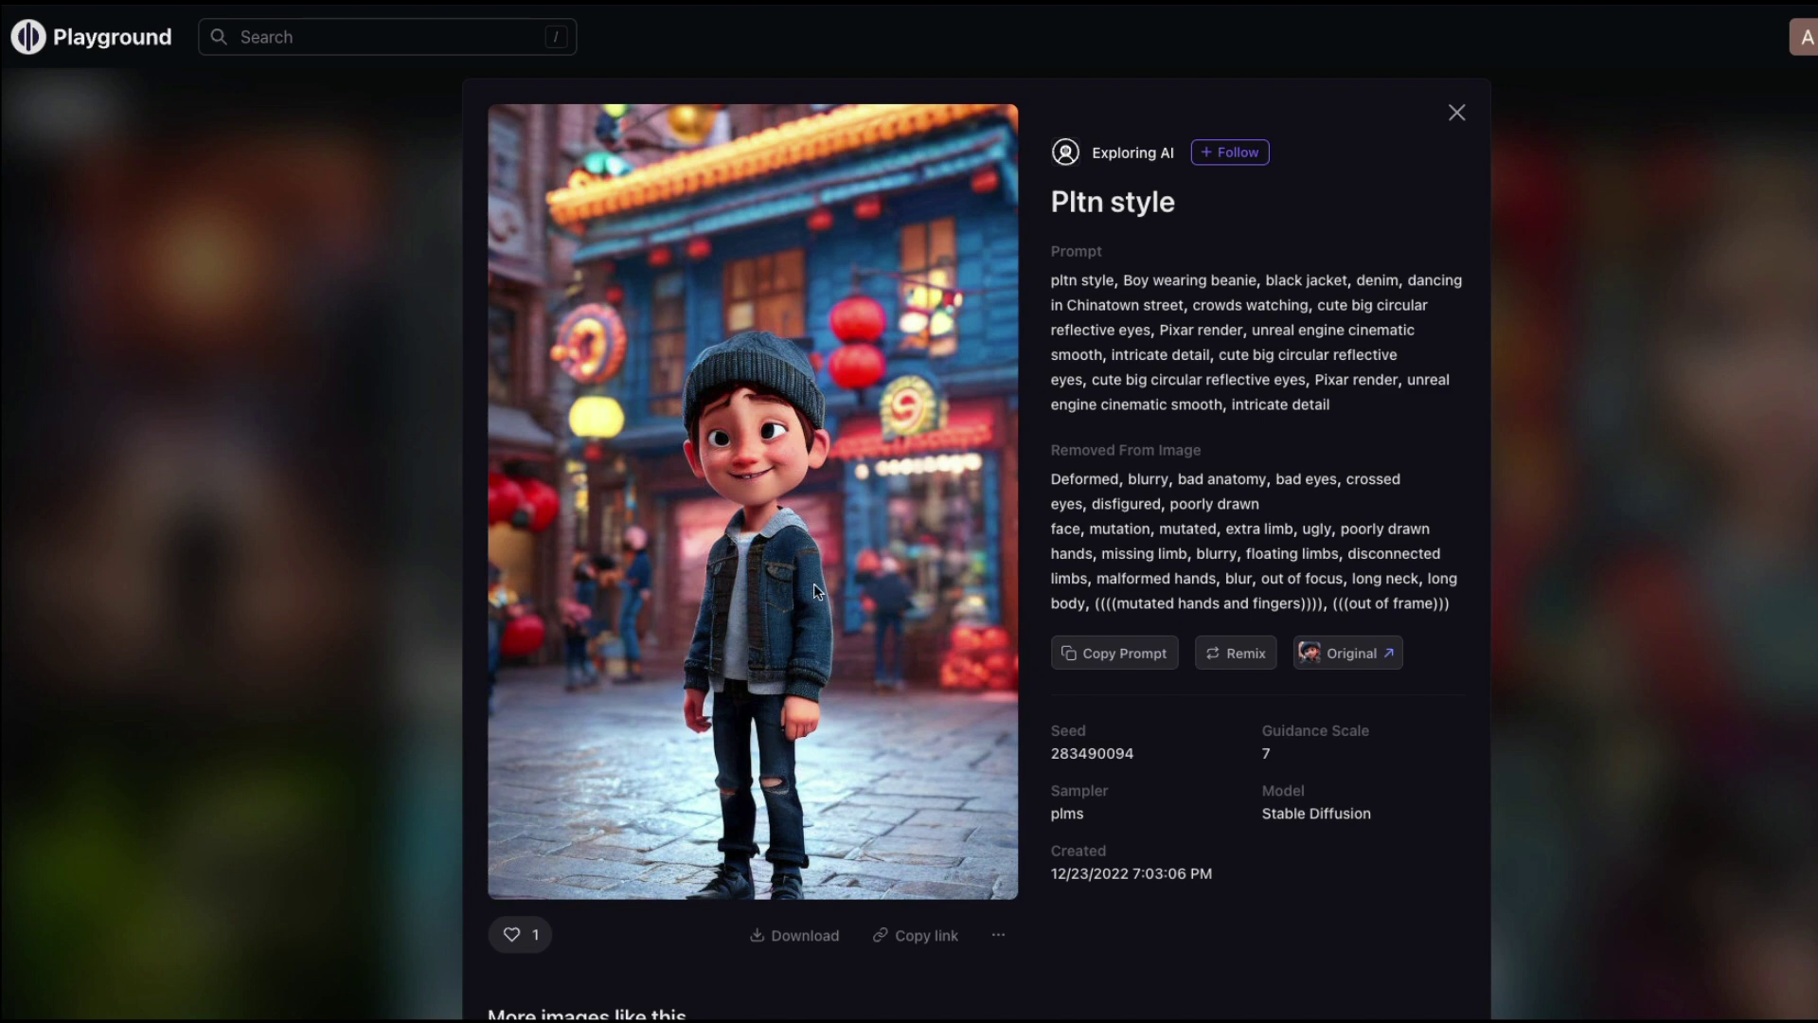
Step: View one of the similar images suggested beneath the original beanie boy picture
scroll(792, 440, "down", 8)
left_click(585, 532)
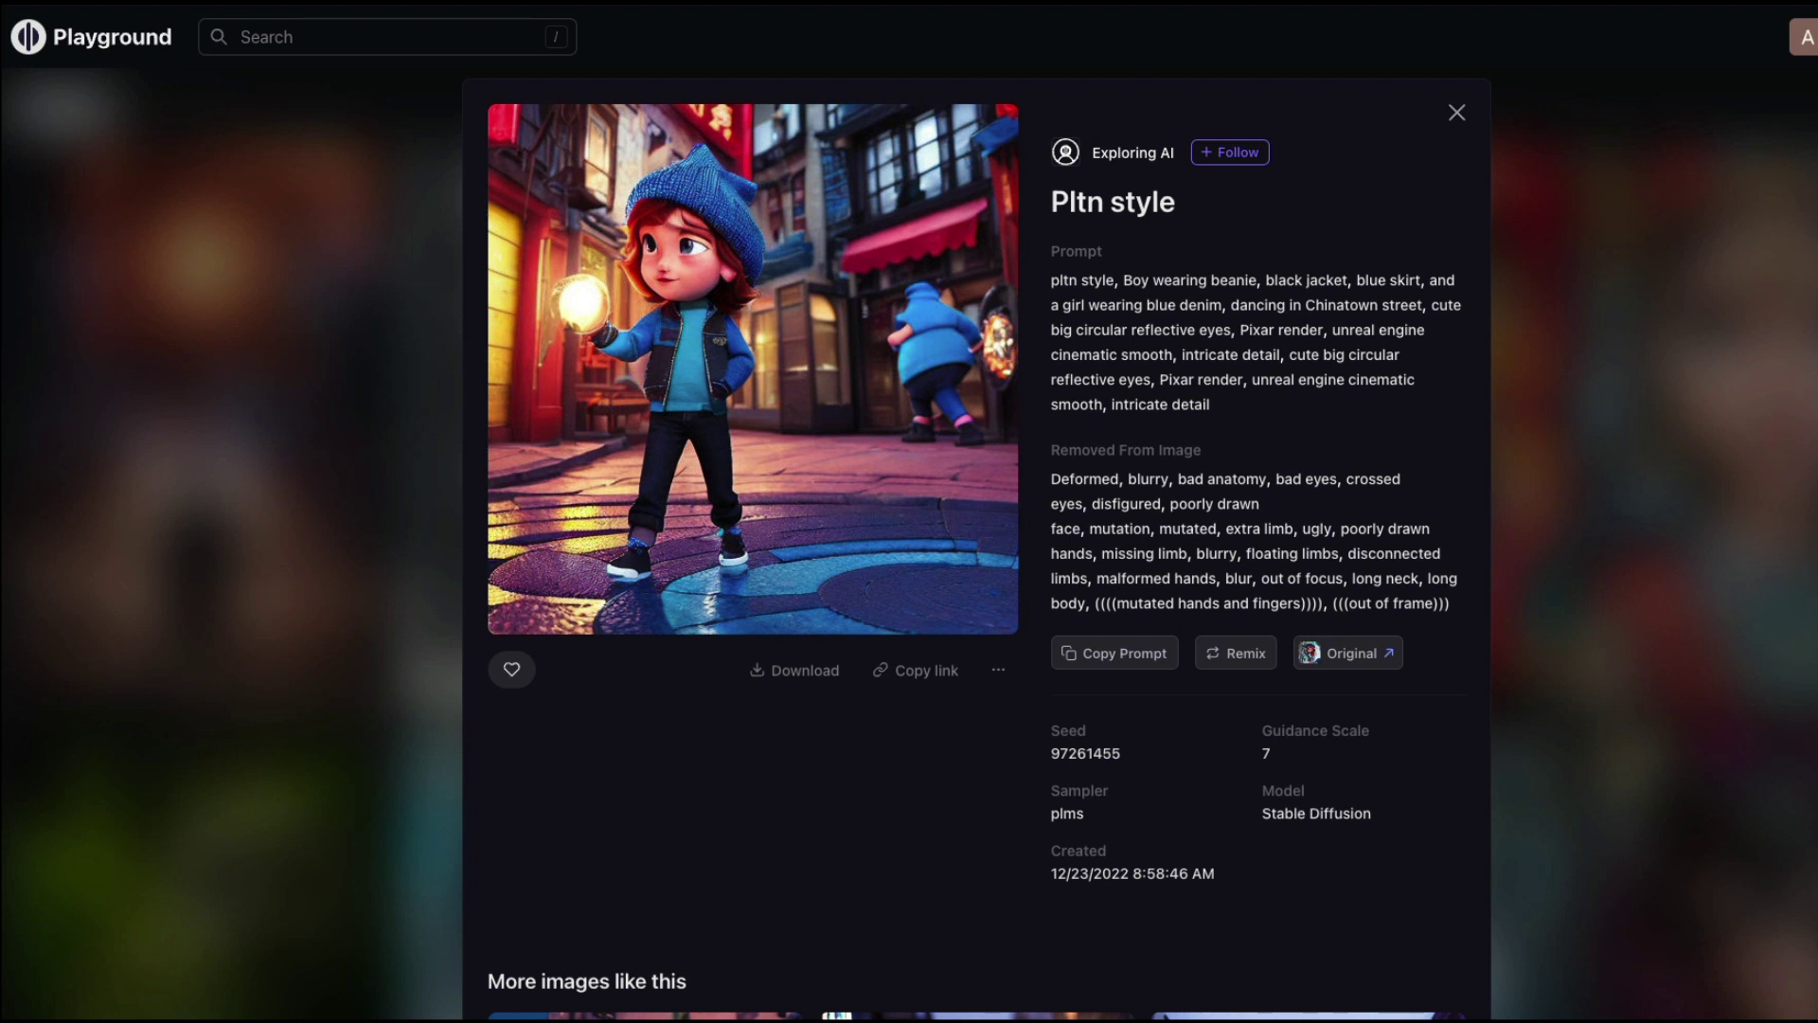
left_click(956, 445)
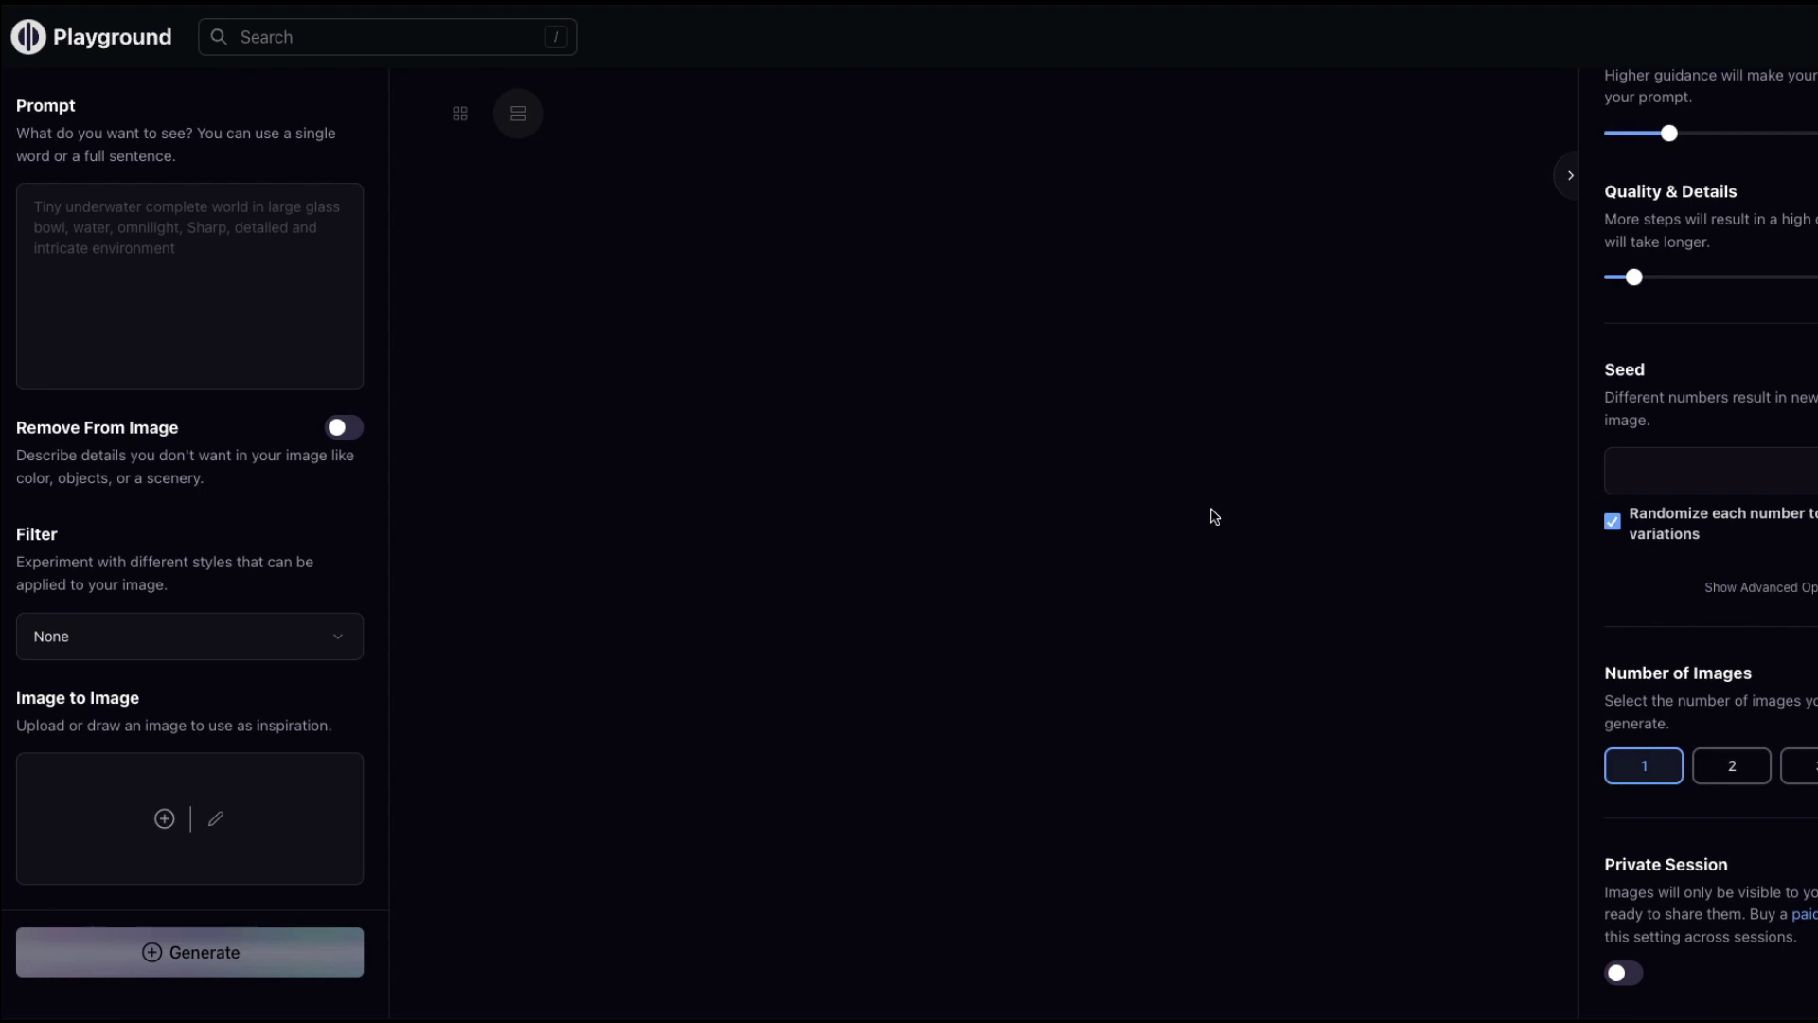
Step: Enter the image prompt "close up portrait of a young chinese girl, studio lighting"
left_click(221, 280)
type("a")
key("BackSpace")
type("clo")
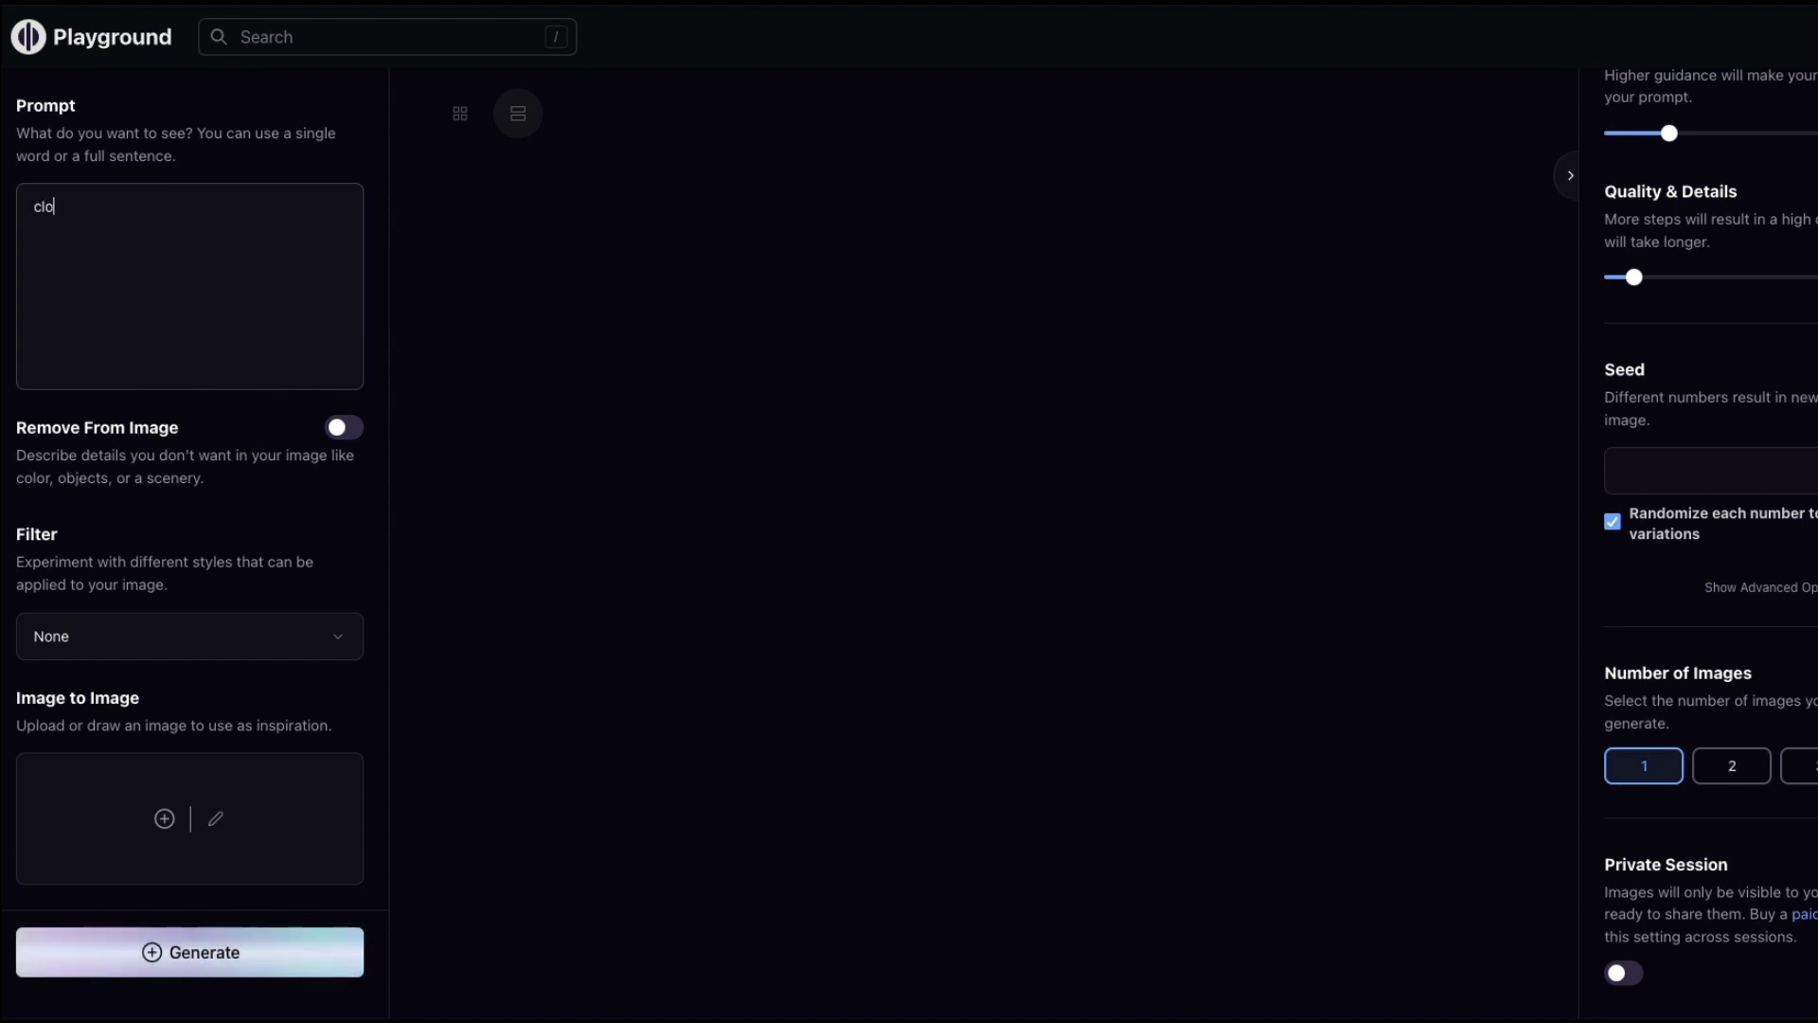
type("se up portrait of a young chine")
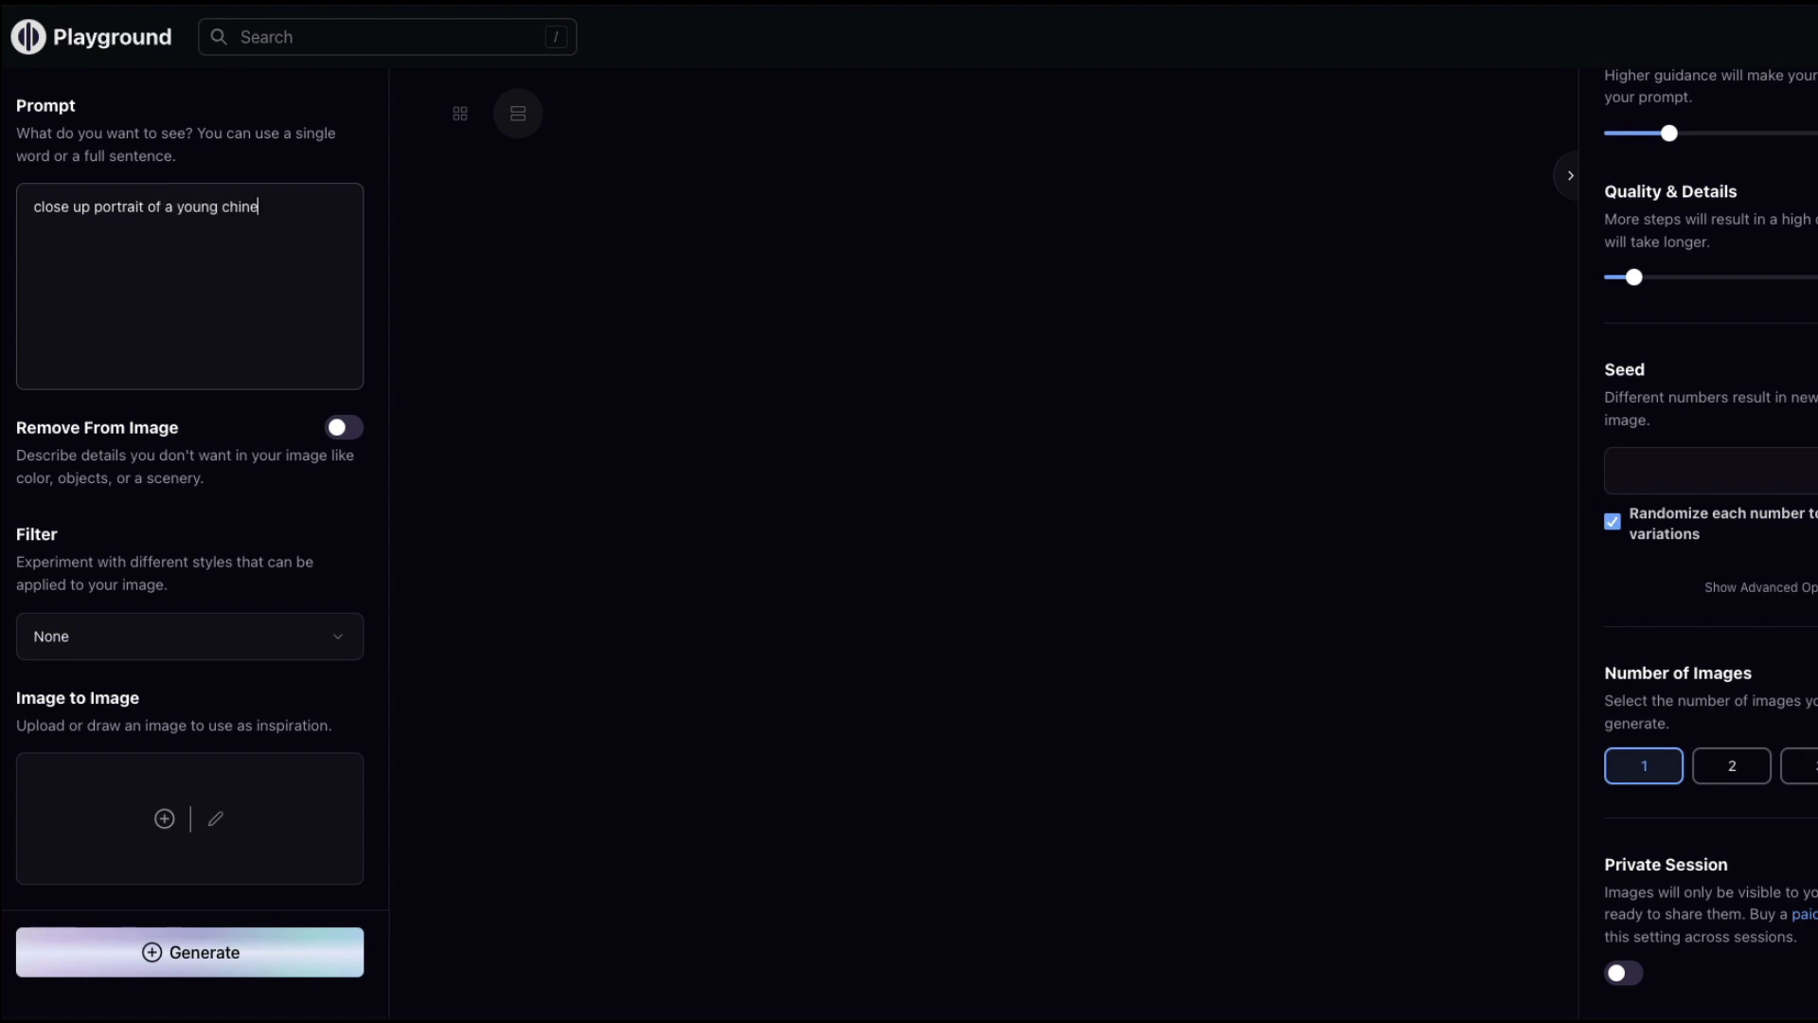
type("se girl  studio lighting")
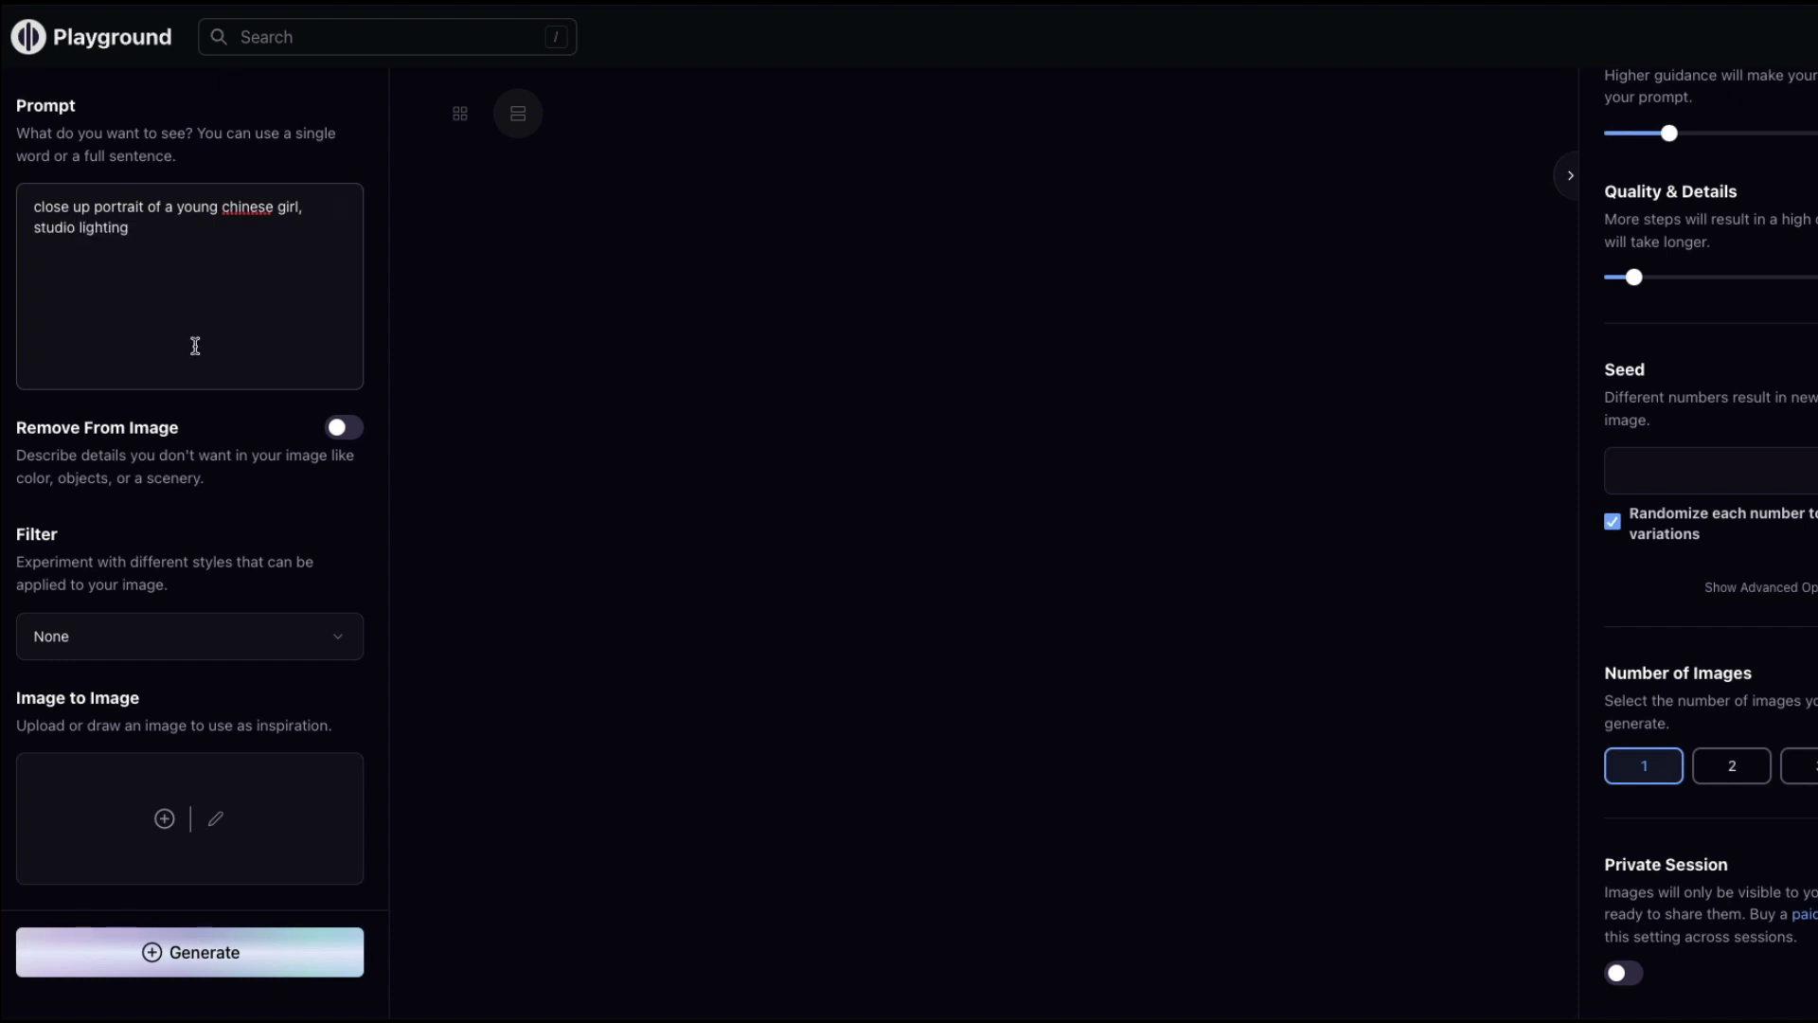
Step: Enable Remove From Image and exclude "ugly, deformed, asymmetric eyes"
left_click(358, 432)
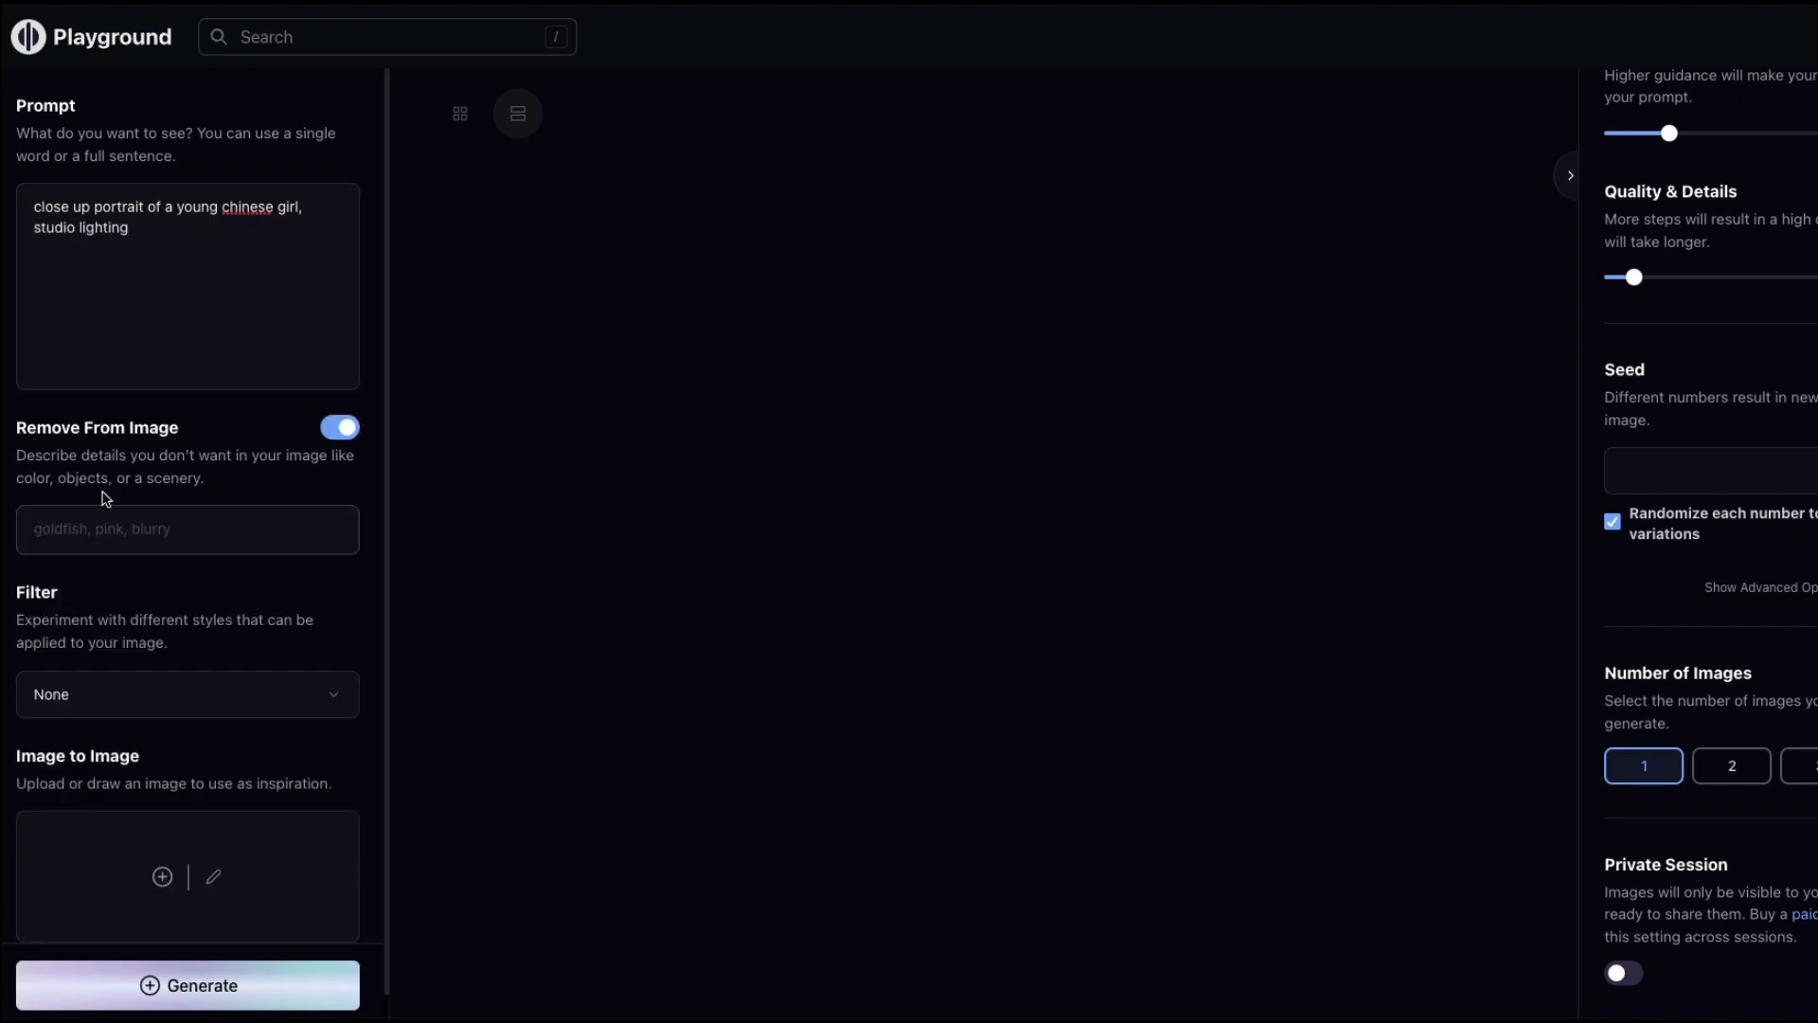
type("ugly, deformed, assy")
key("BackSpace")
type("ymme")
key("BackSpace")
type("metric eyes")
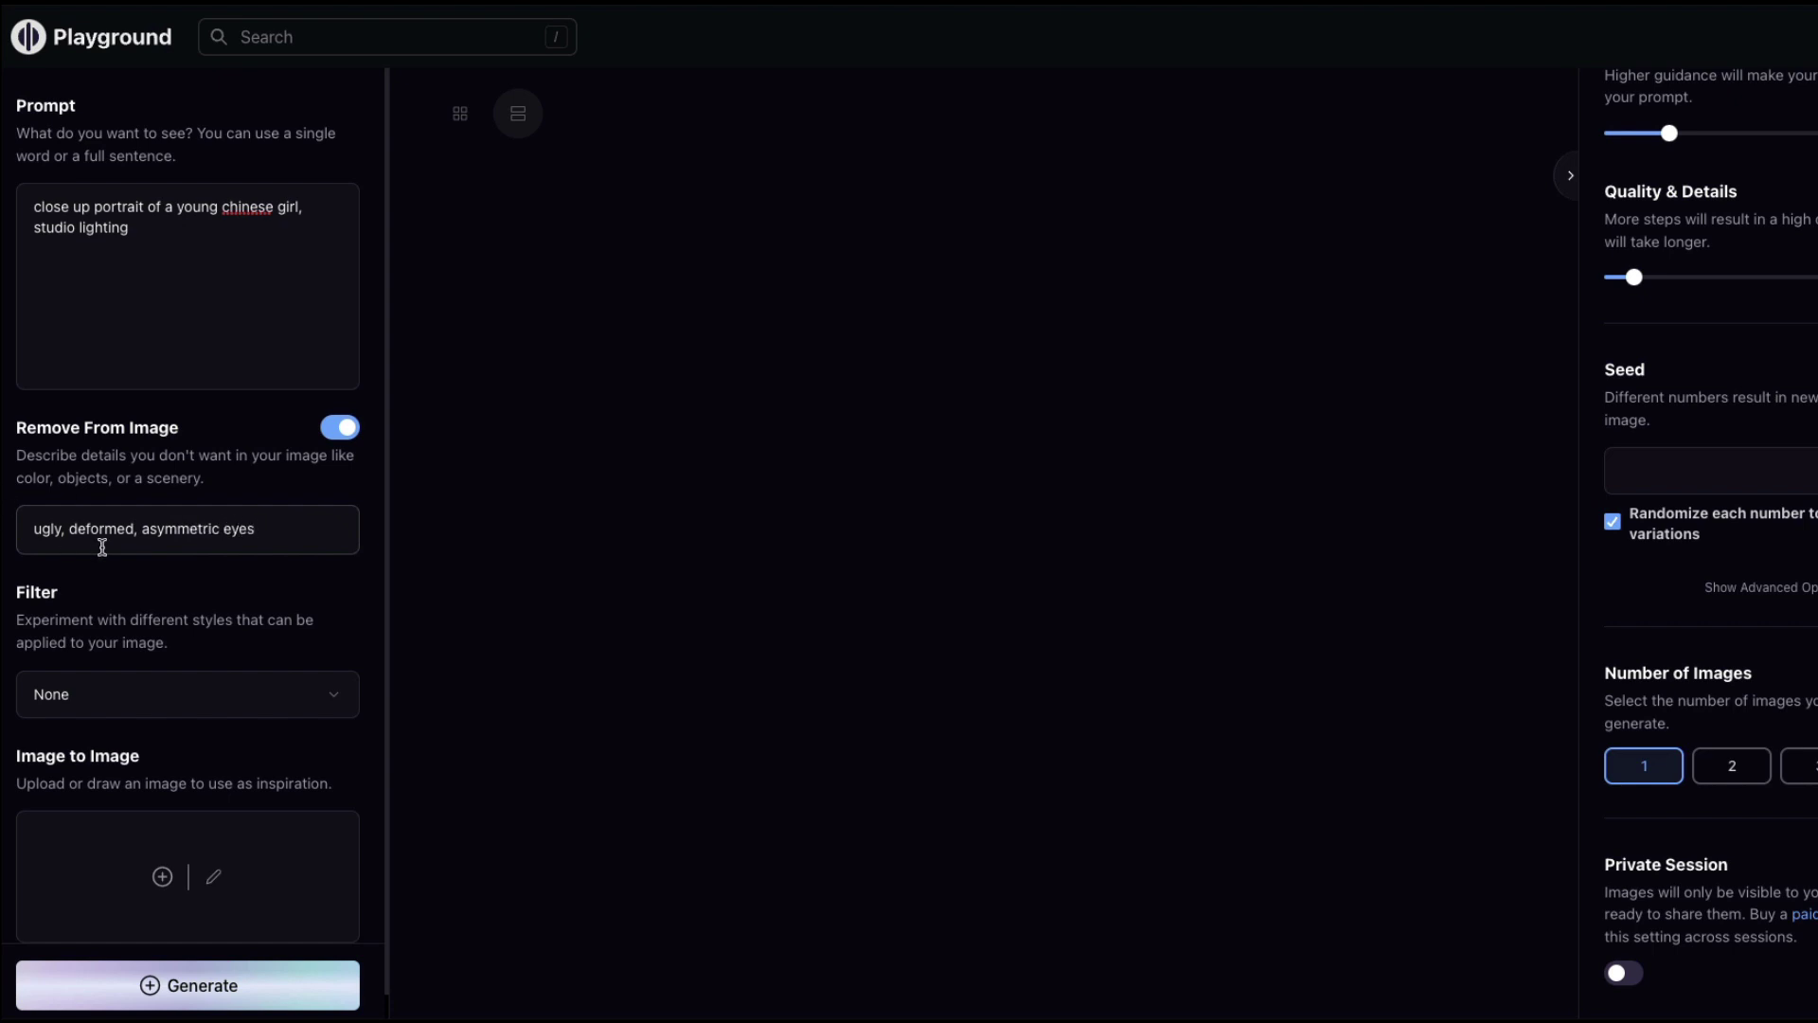
Step: Look through the available filter styles and choose None for the portrait
scroll(102, 547, "down", 1)
left_click(150, 673)
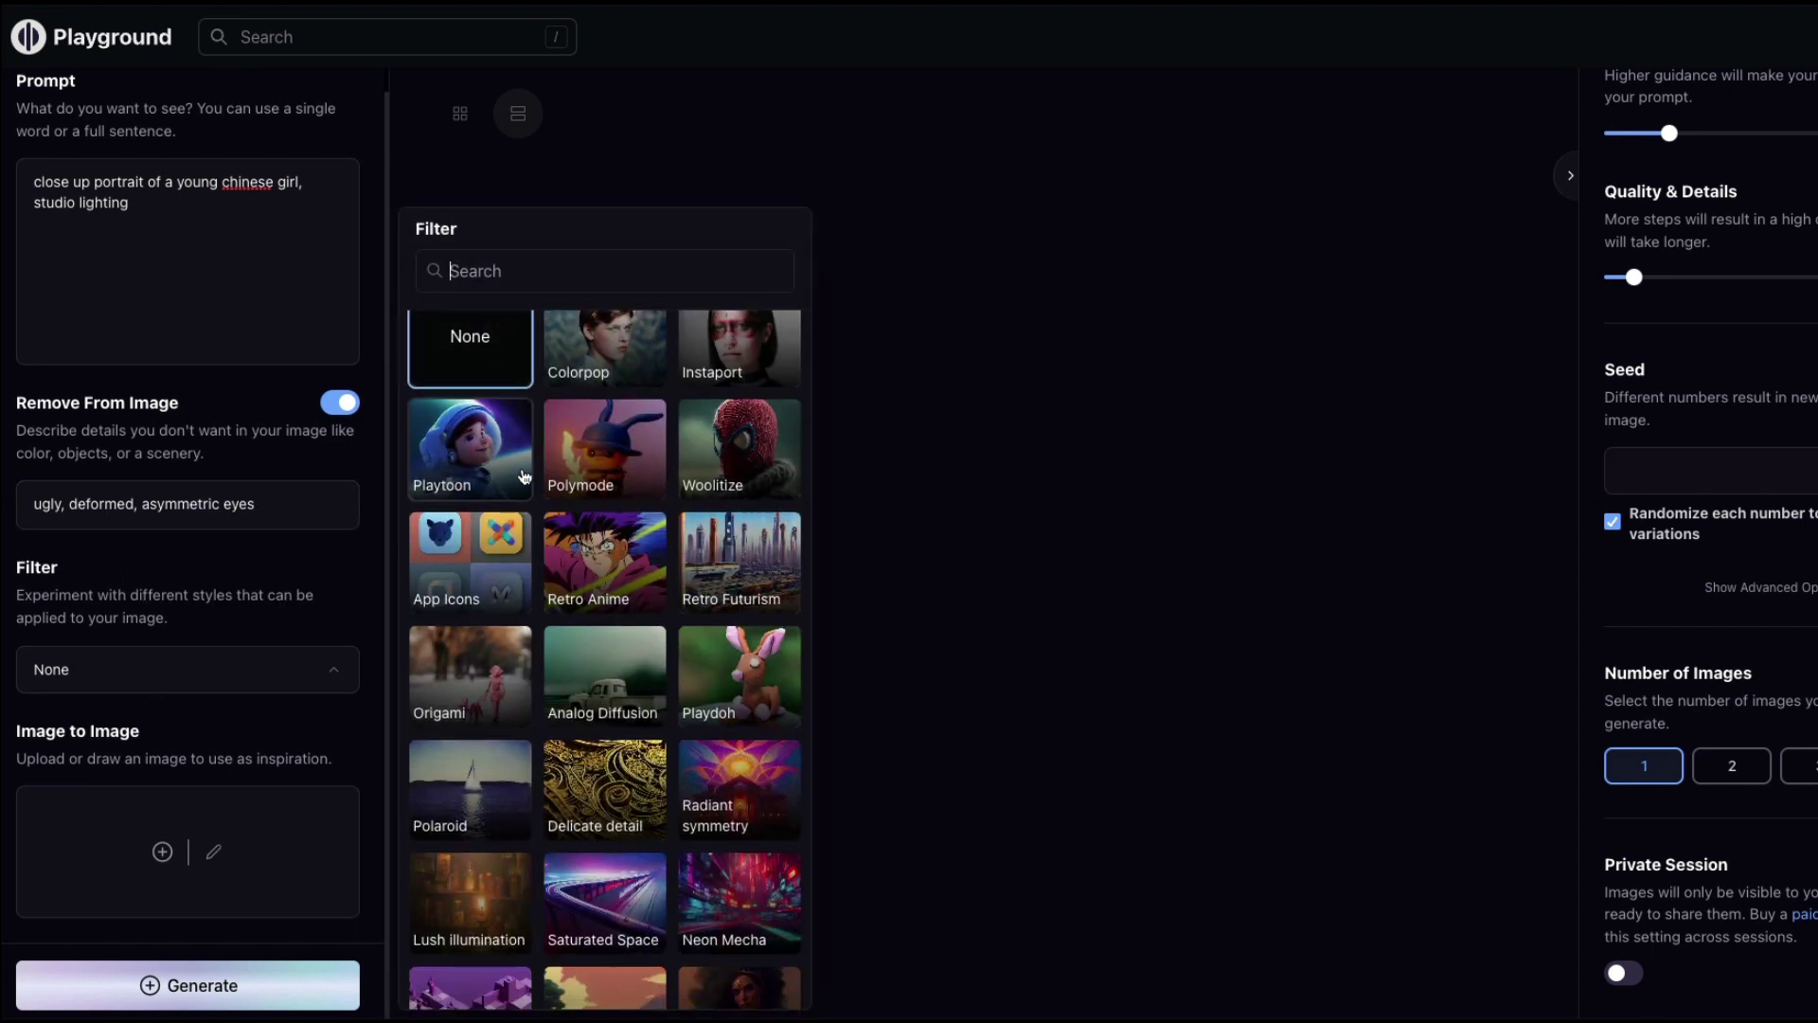
left_click(473, 379)
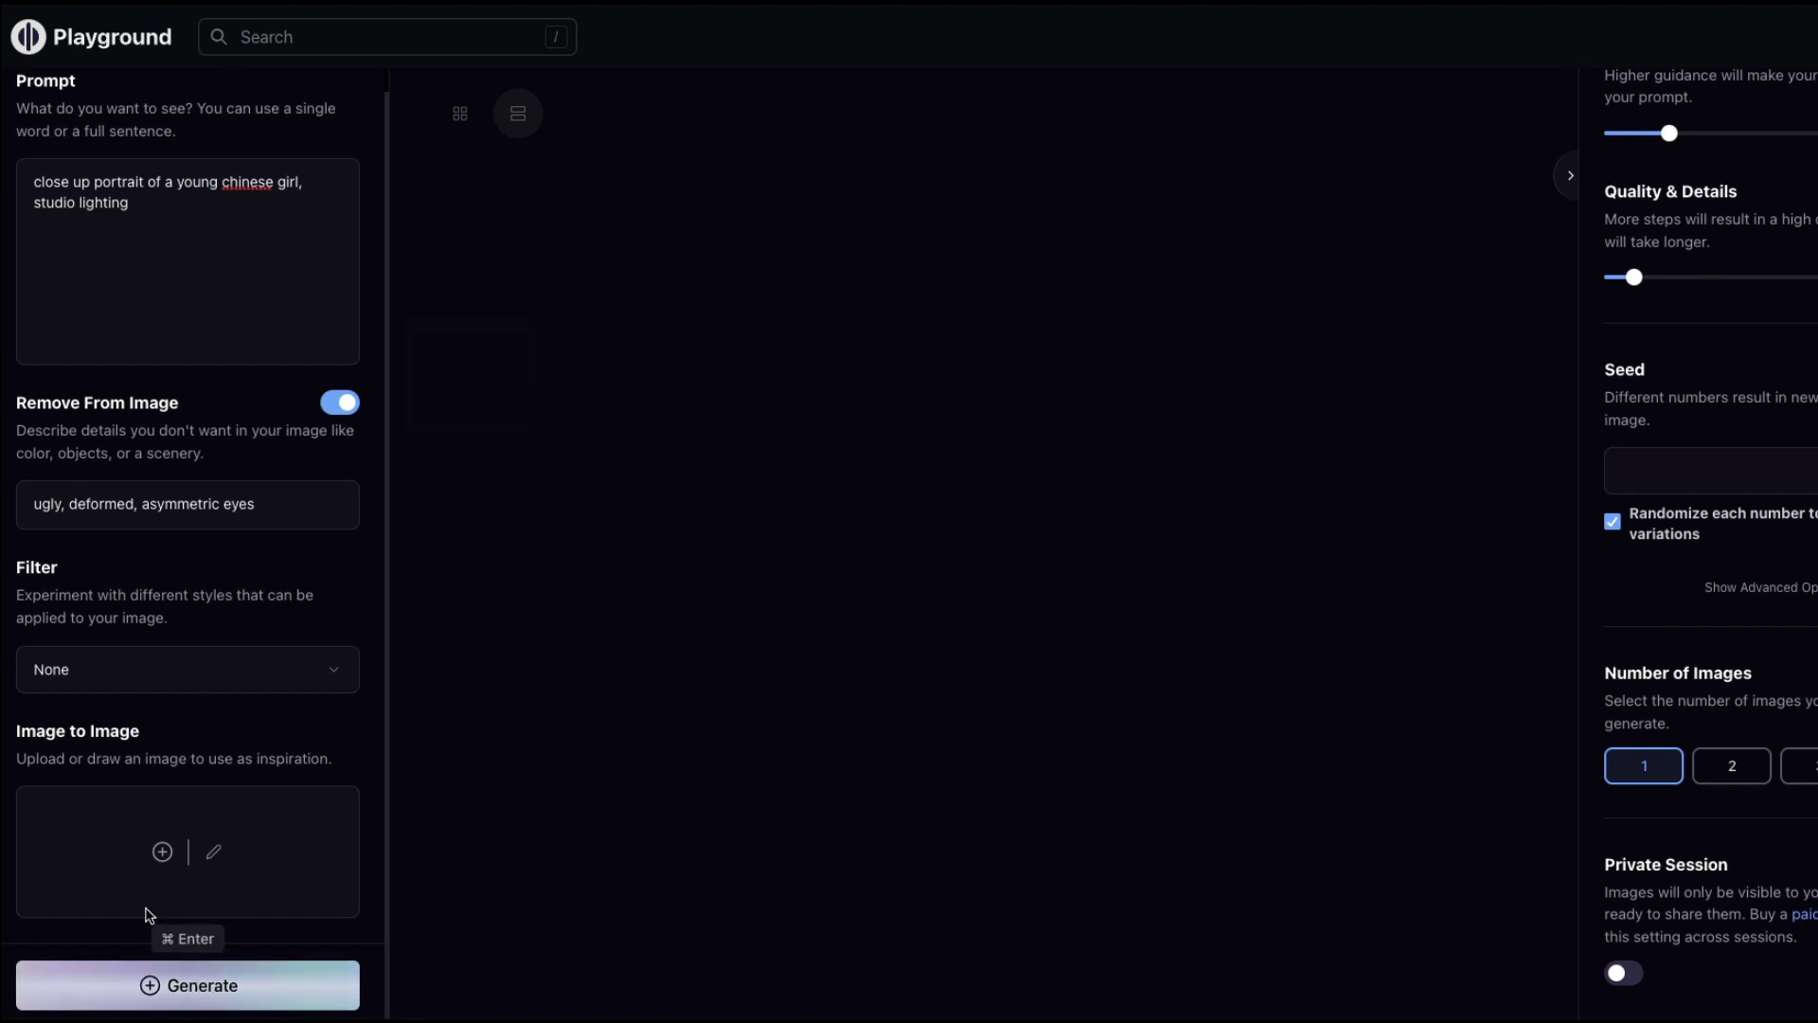
scroll(1798, 190, "up", 5)
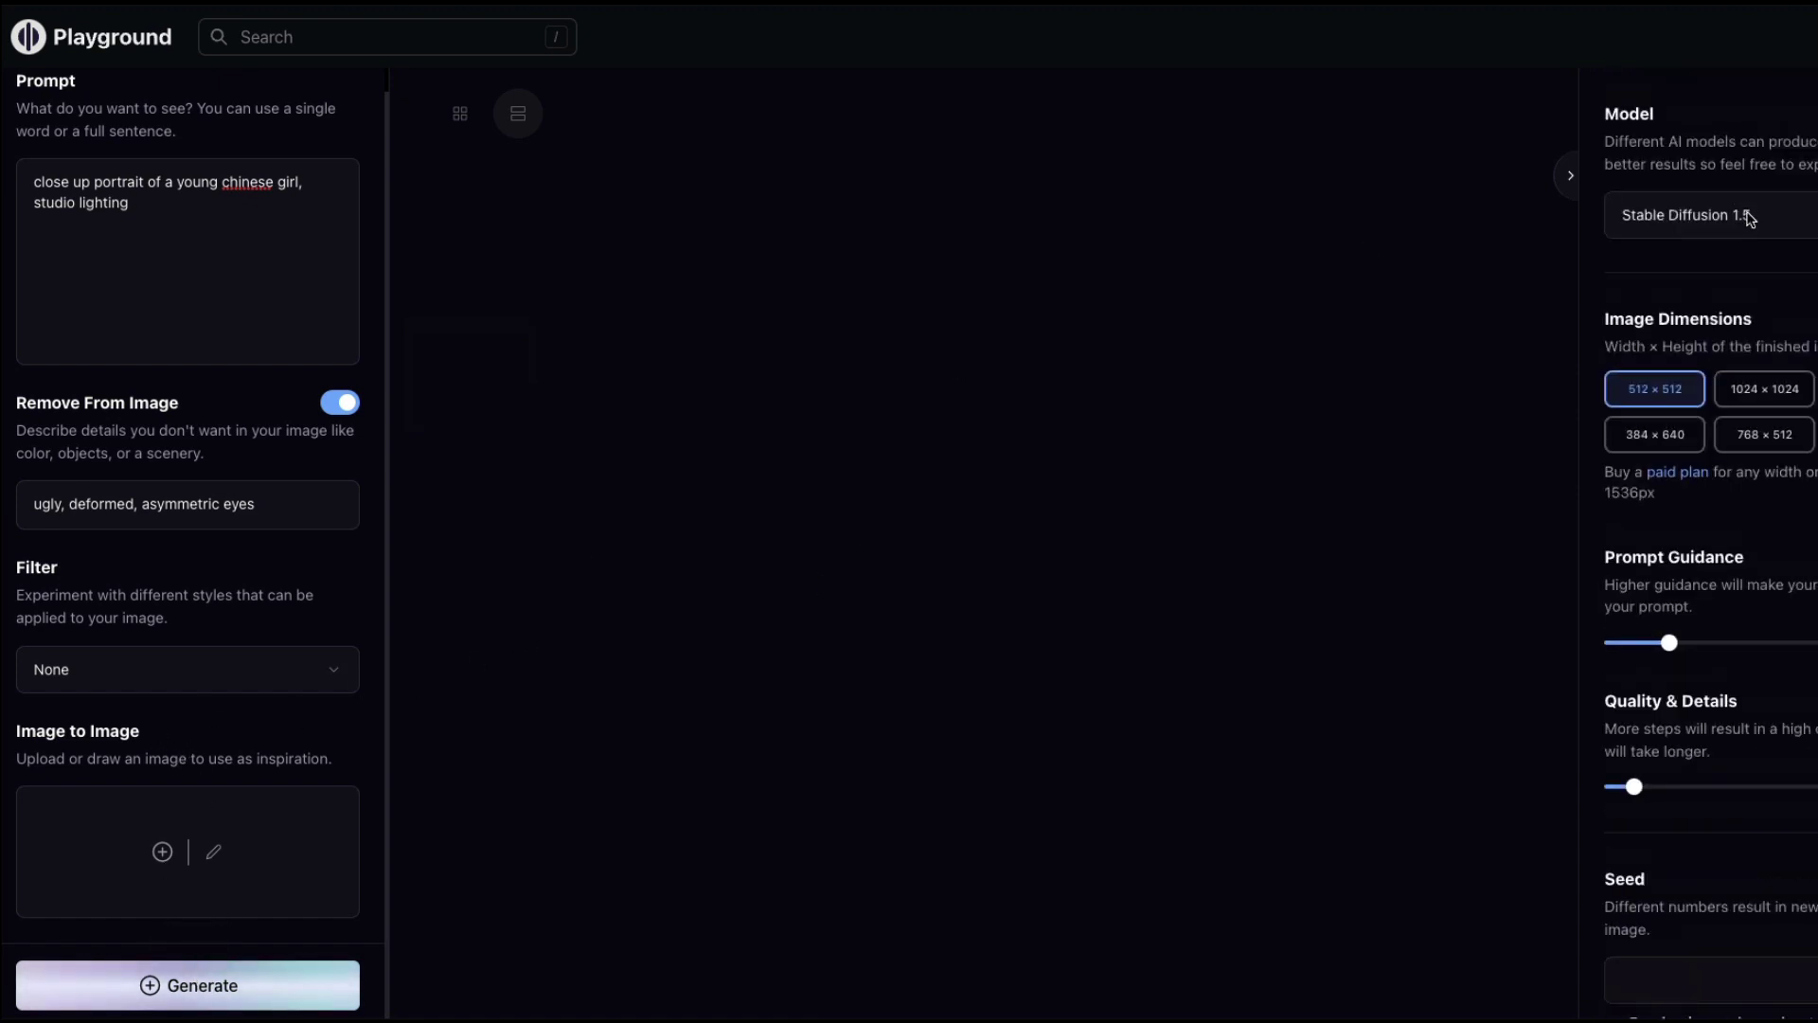
Step: Review the available models and the image dimensions, prompt guidance, quality, seed and number of images settings
left_click(1810, 214)
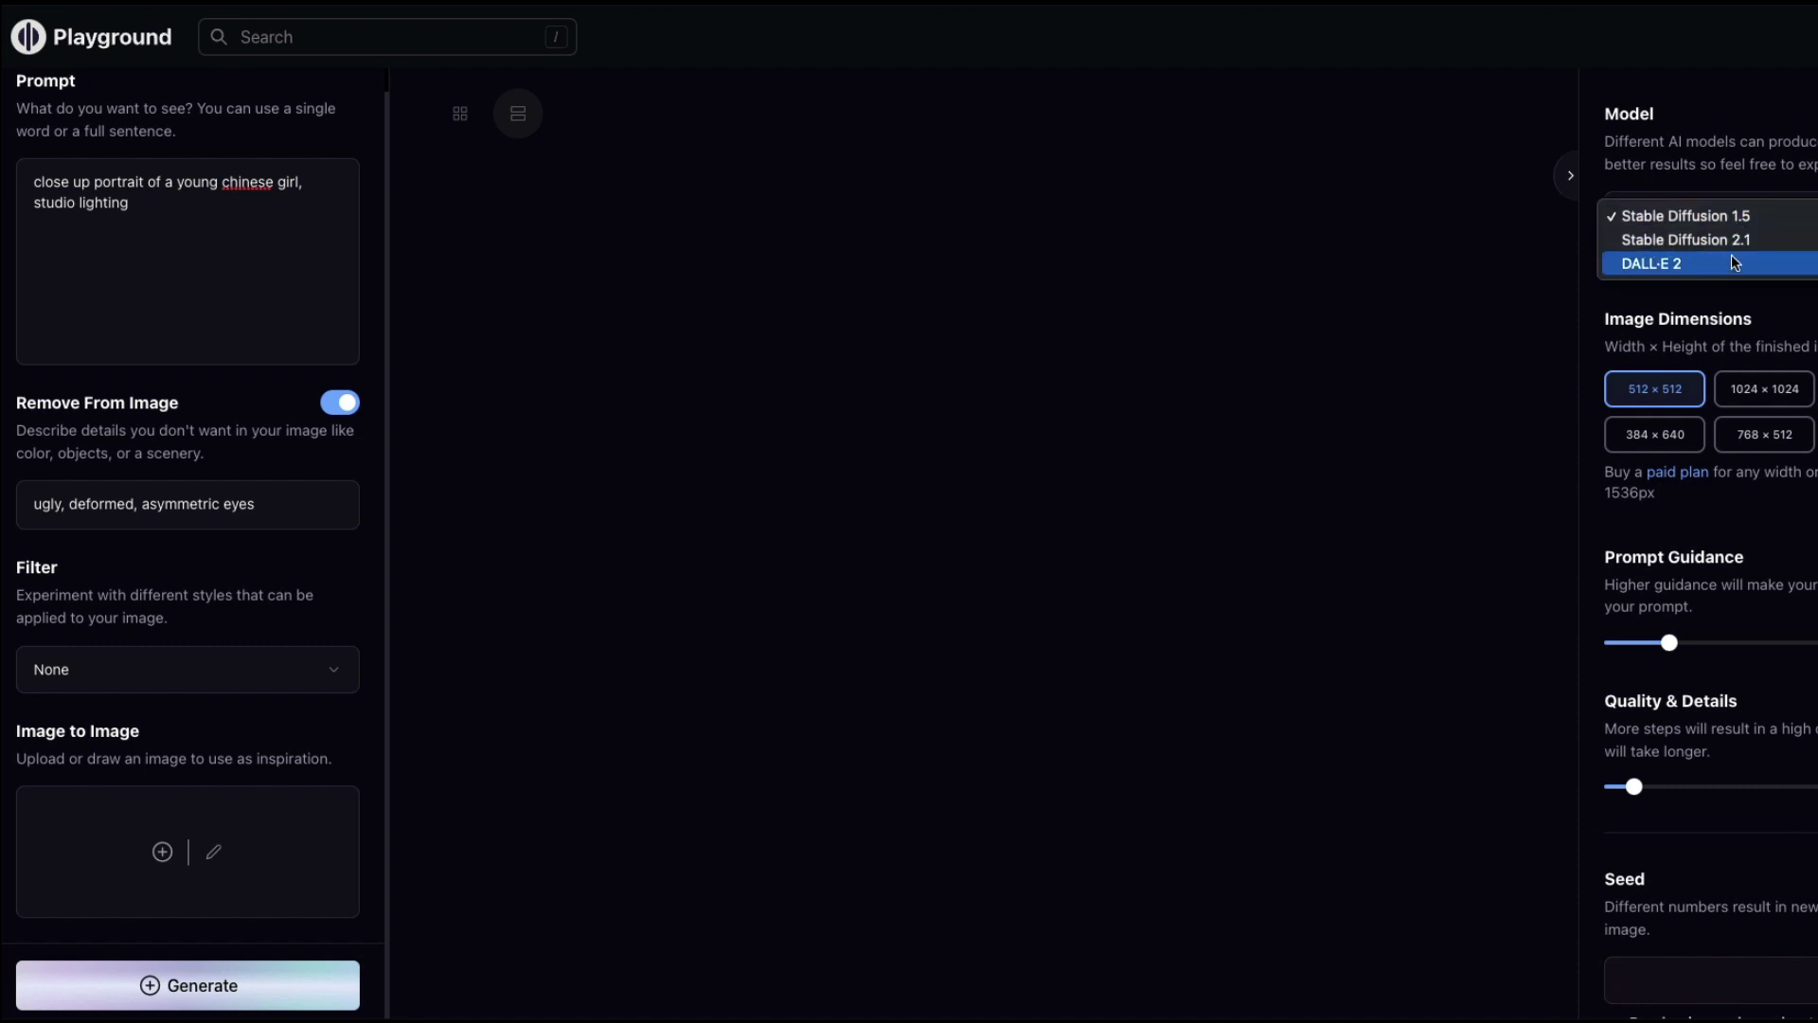
left_click(1760, 352)
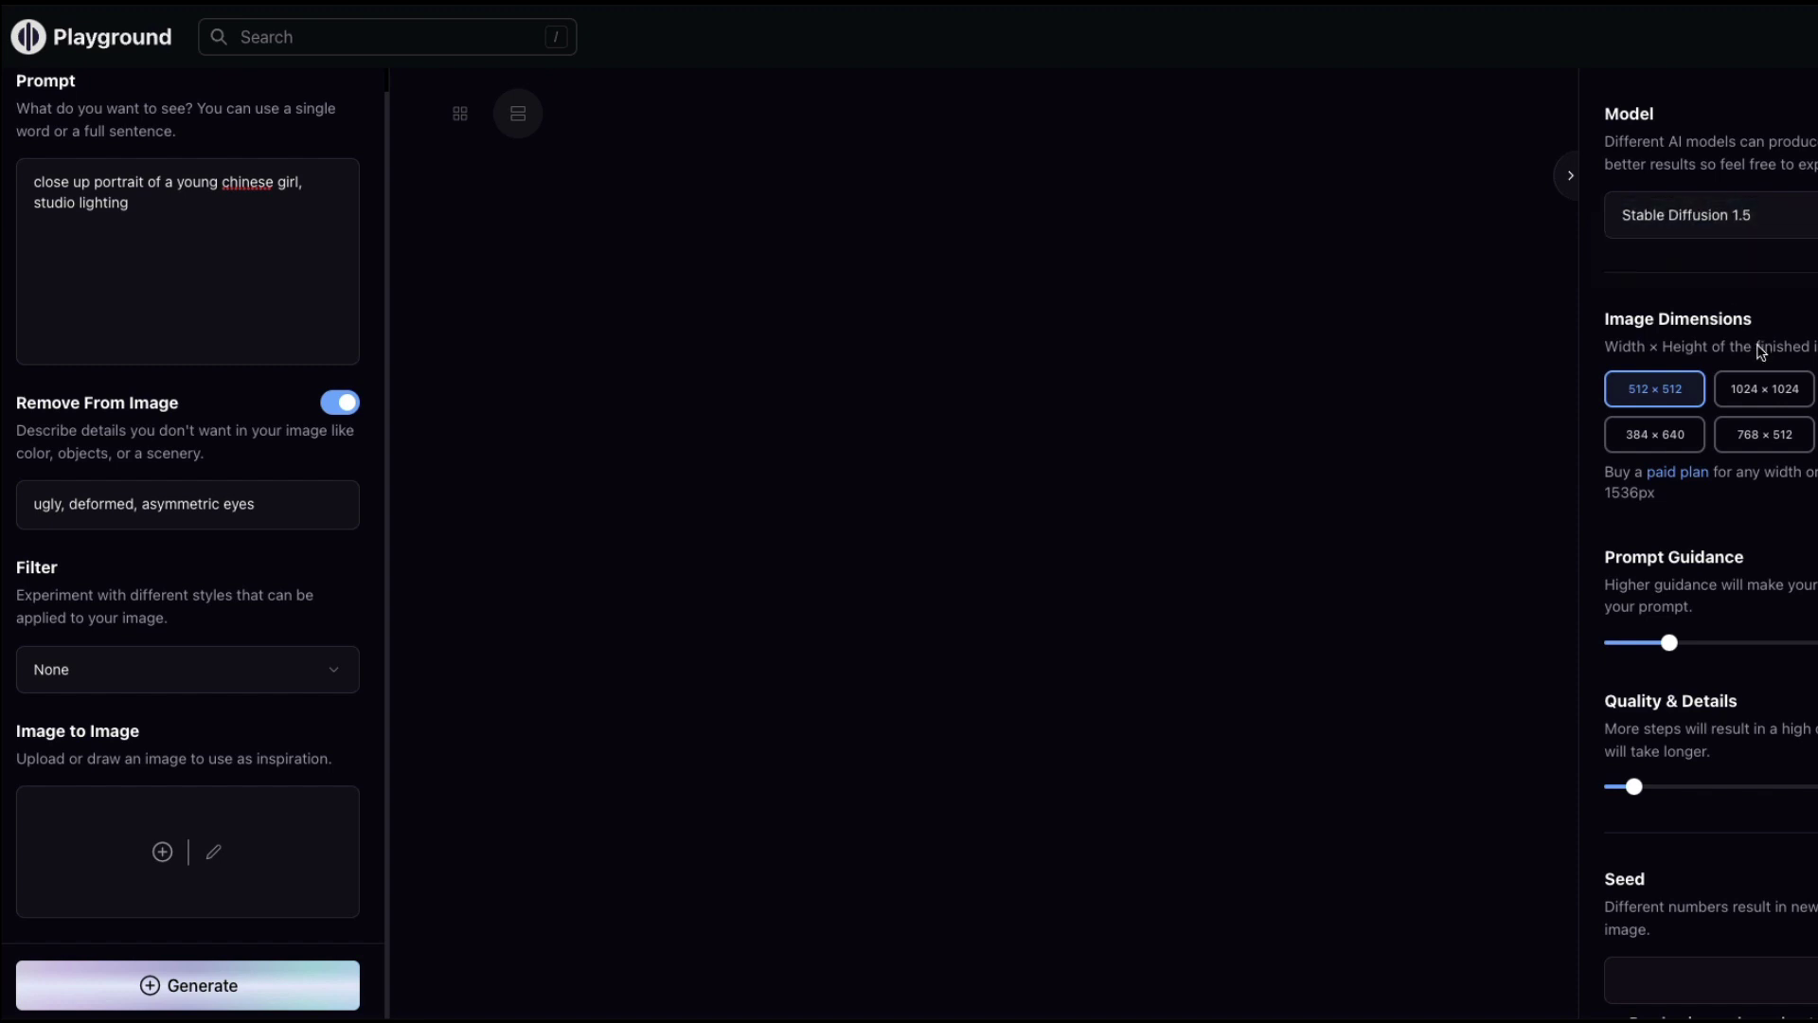
left_click(1786, 225)
left_click(1787, 216)
scroll(1754, 340, "down", 1)
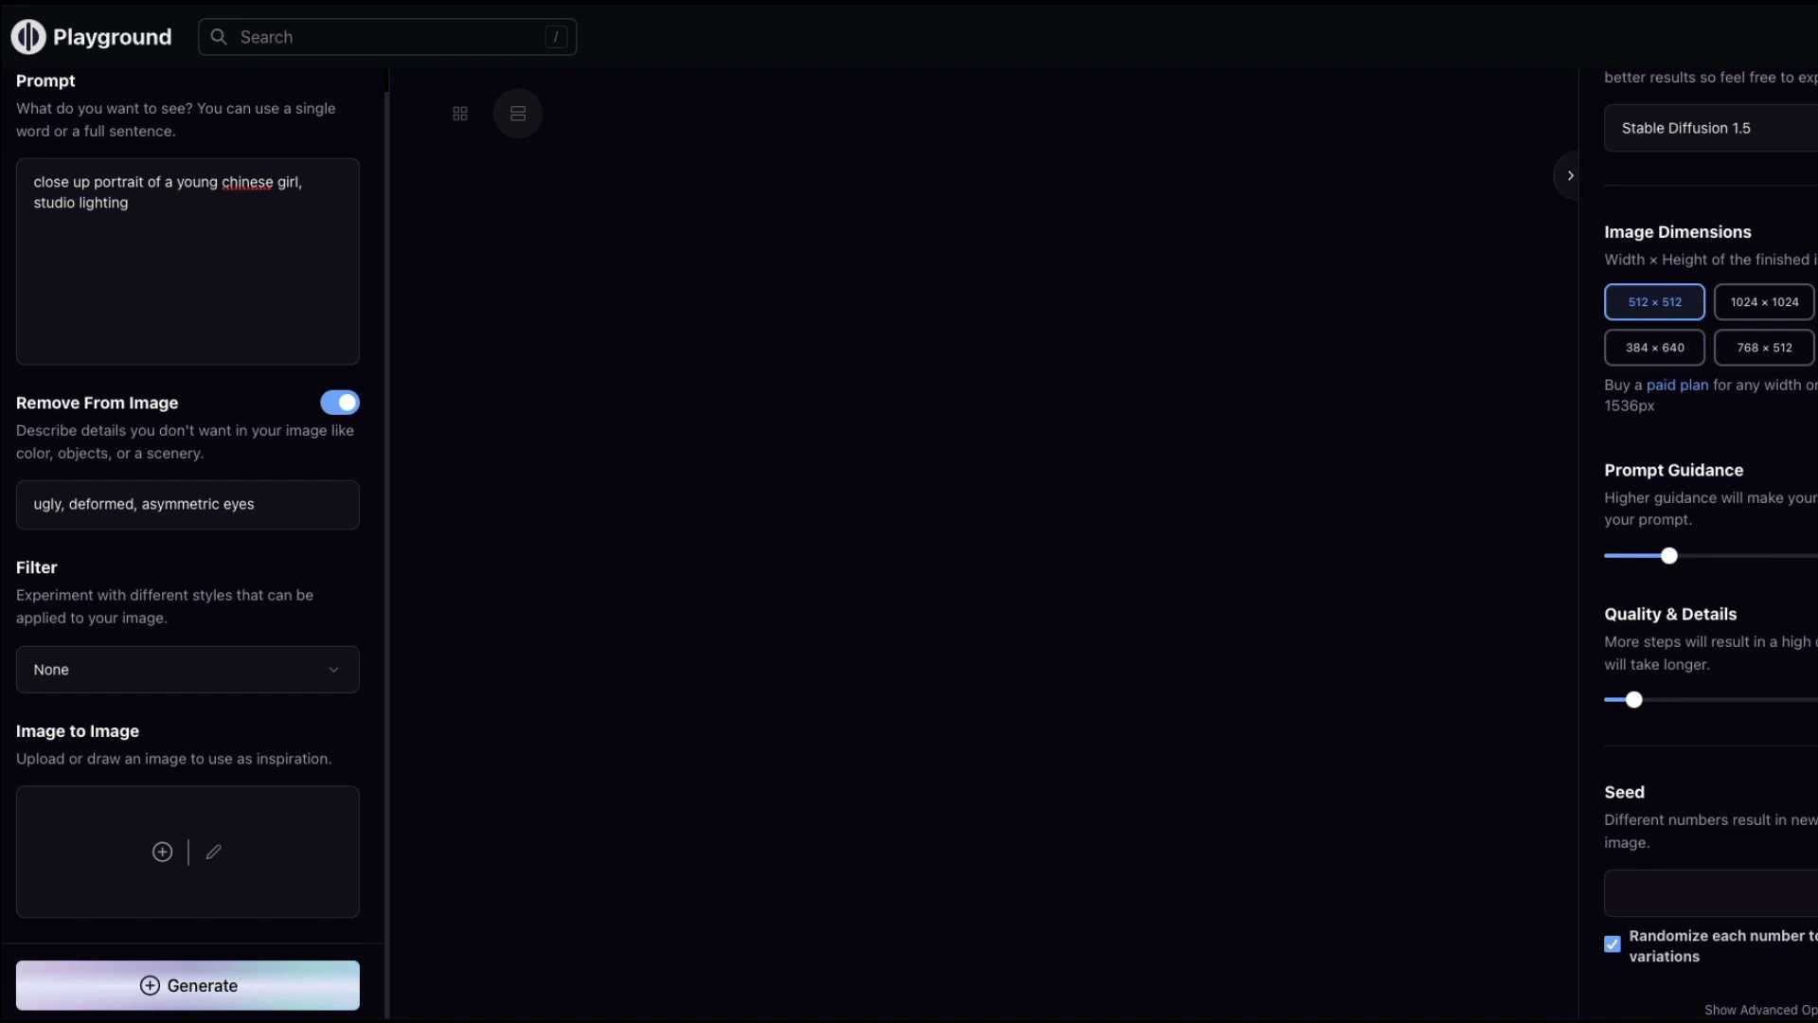
scroll(1788, 426, "down", 3)
scroll(1695, 199, "up", 2)
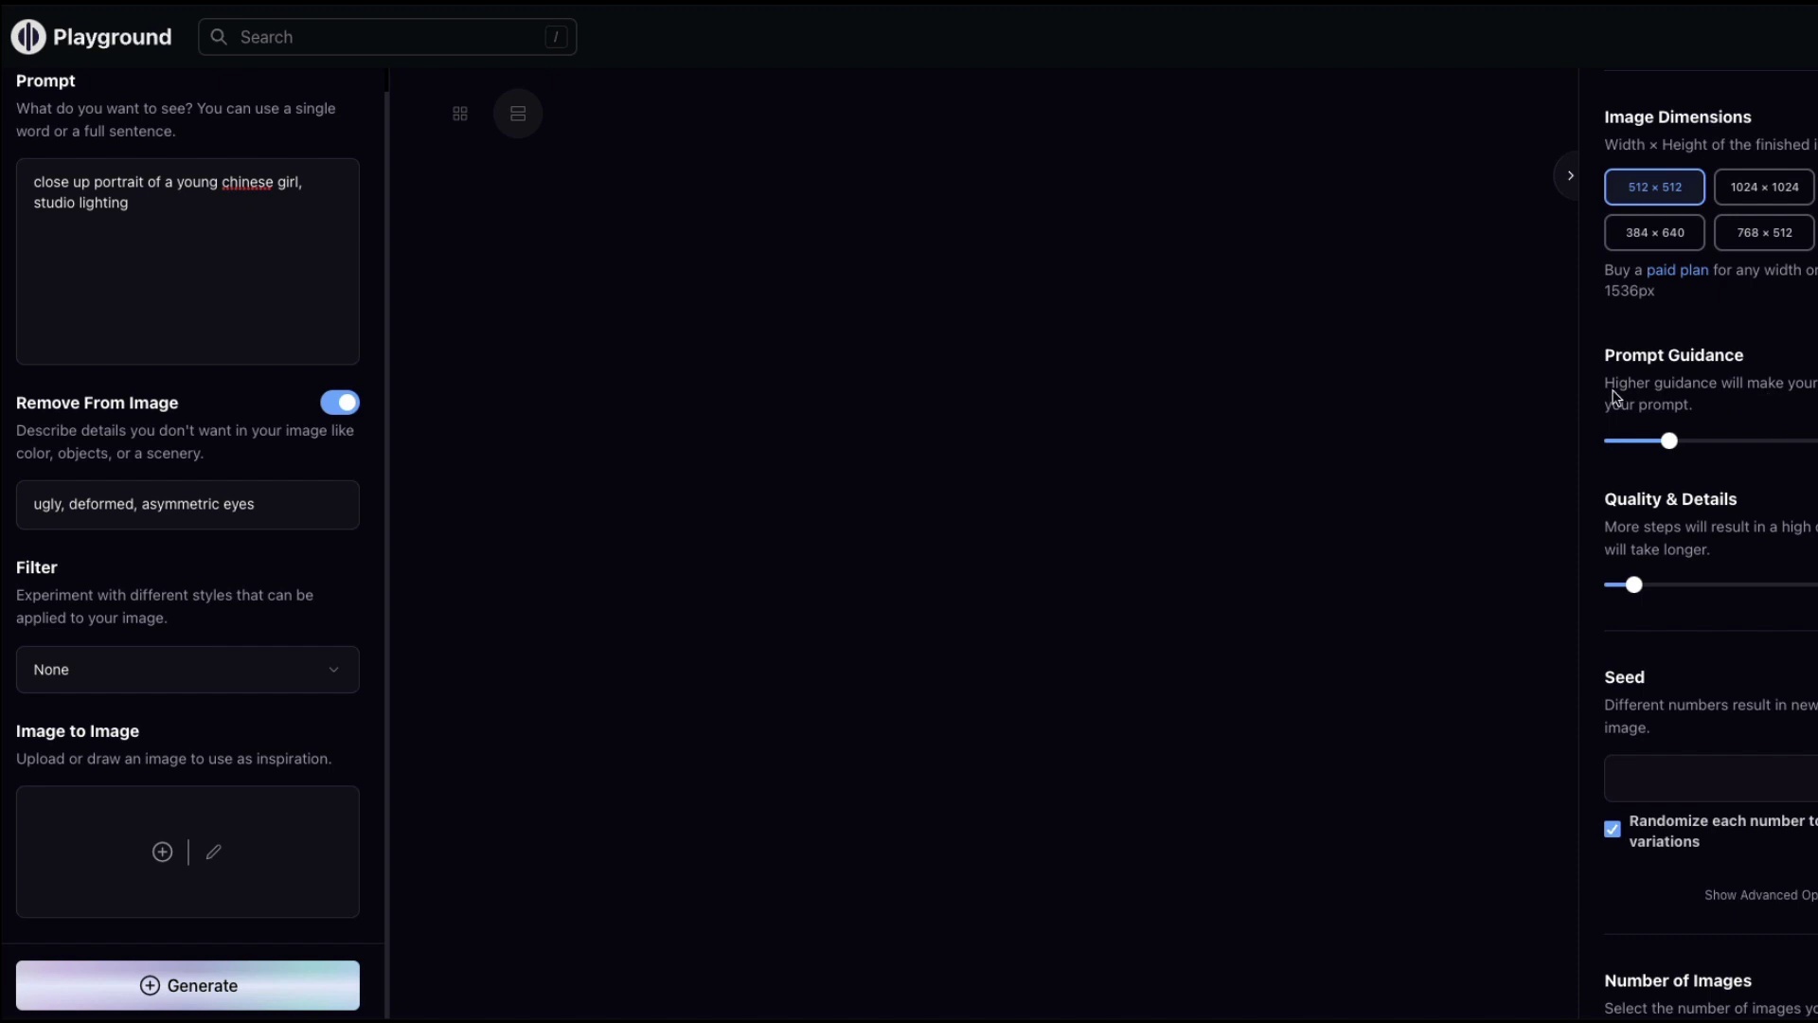
scroll(1613, 396, "down", 3)
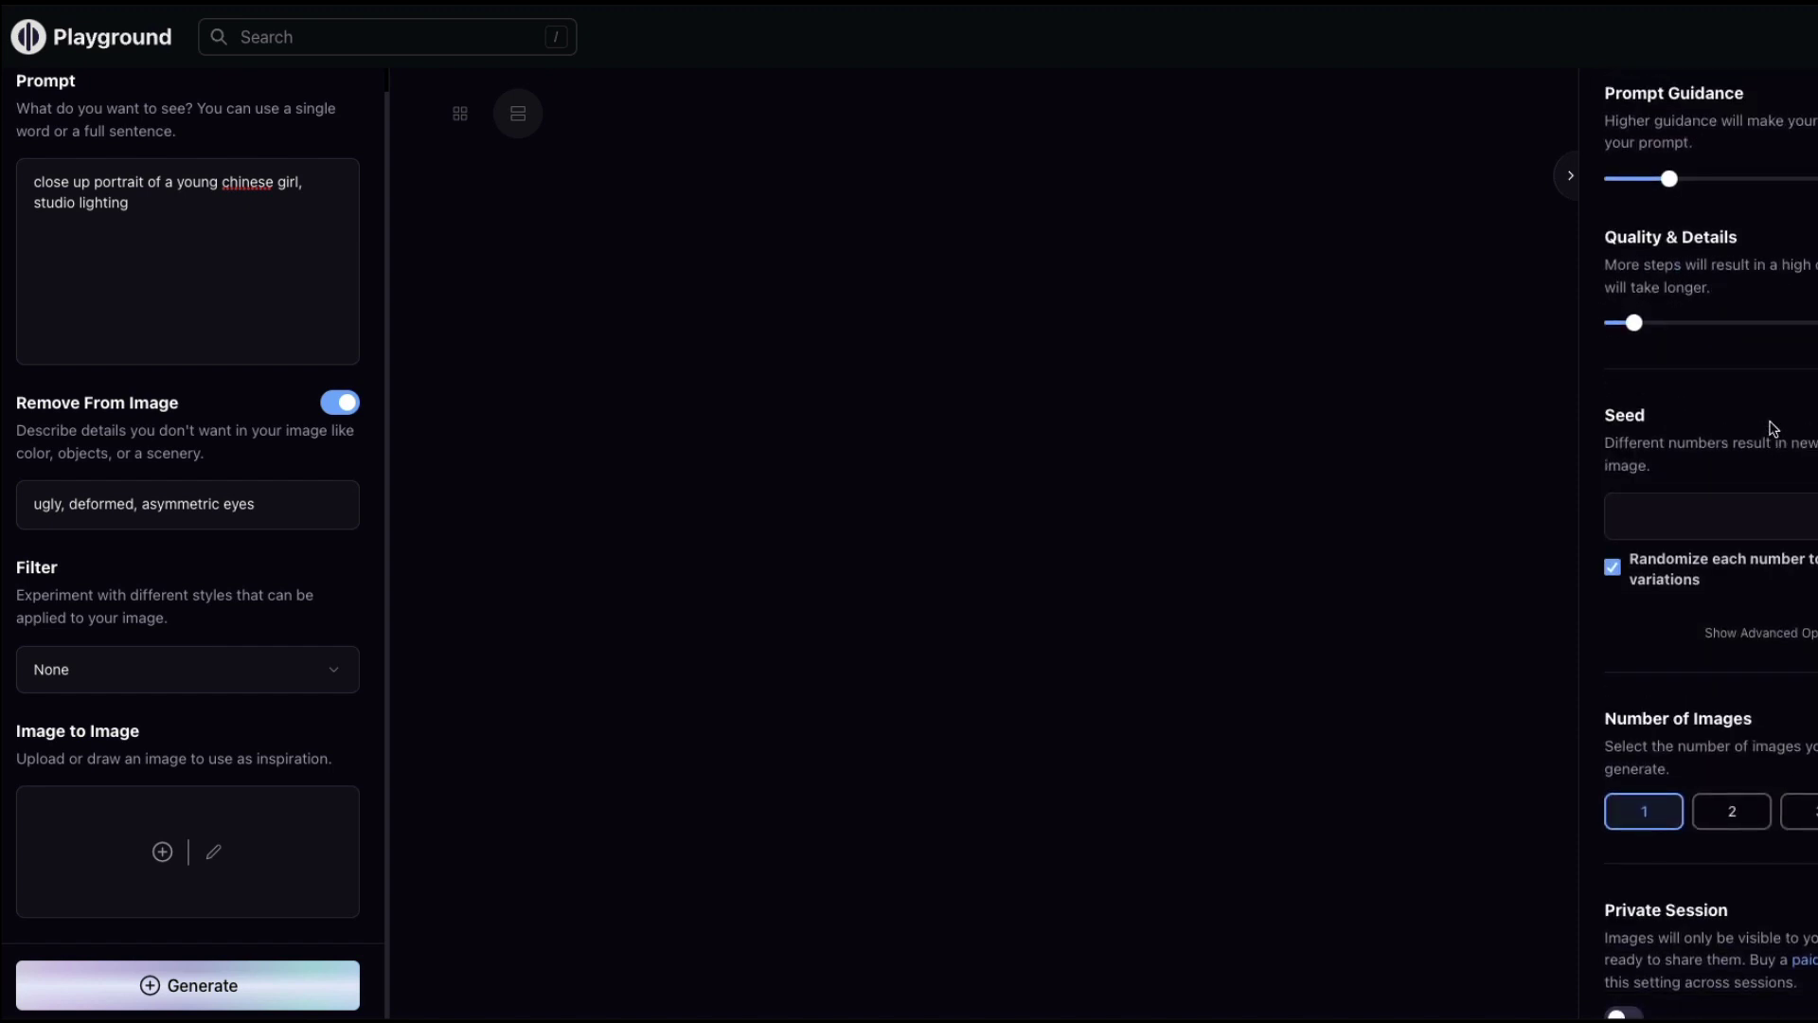
scroll(1770, 426, "down", 1)
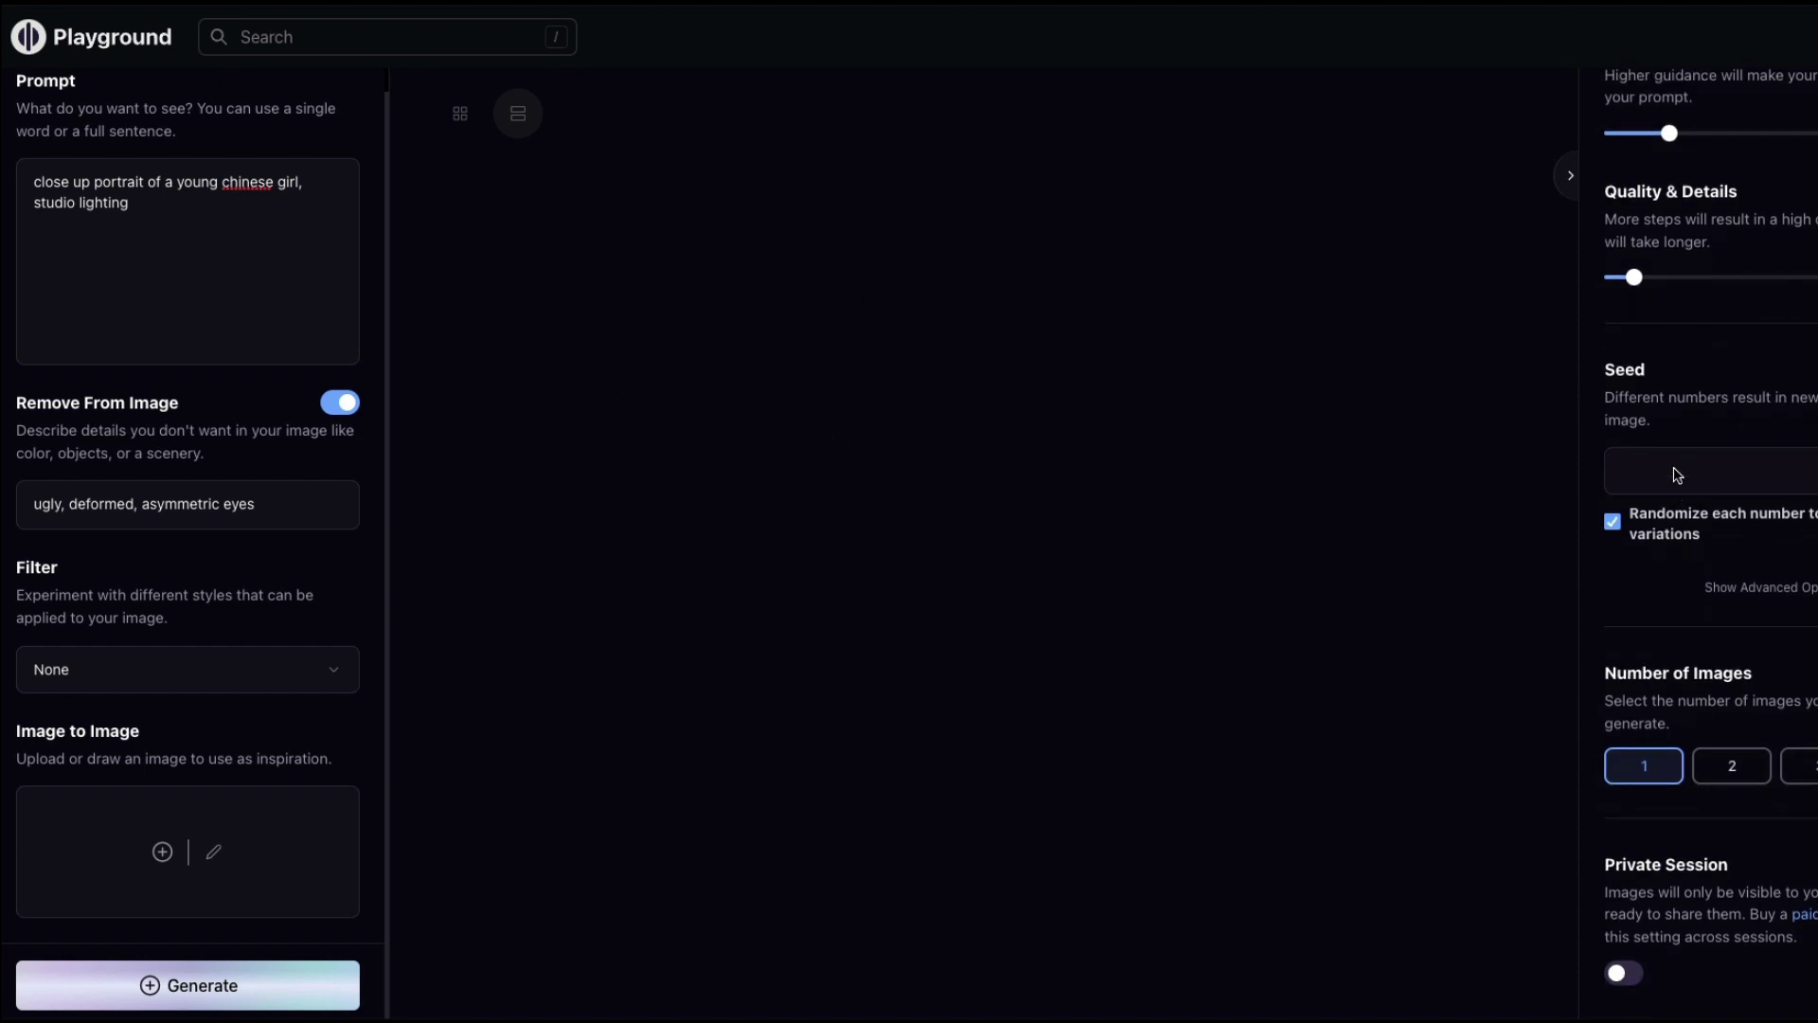
Step: Turn off seed randomization and generate the portrait with the seed set to 42
left_click(1612, 521)
double_click(1690, 458)
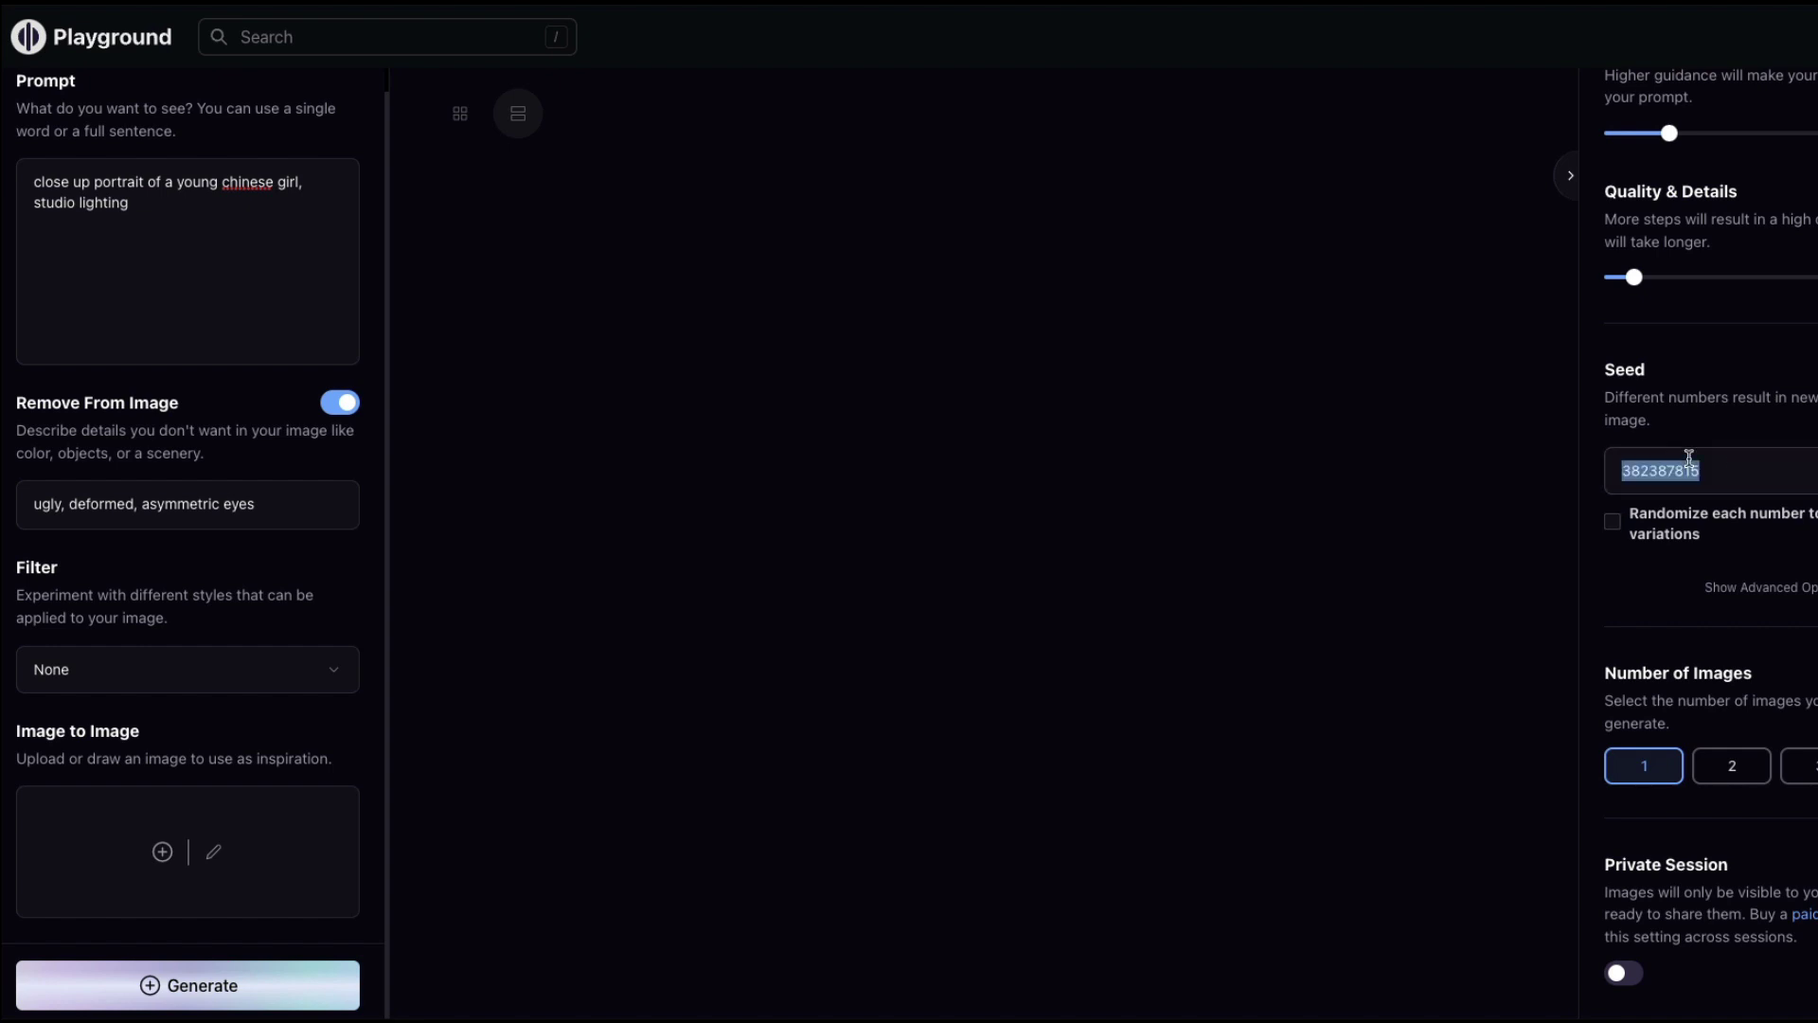
type("42")
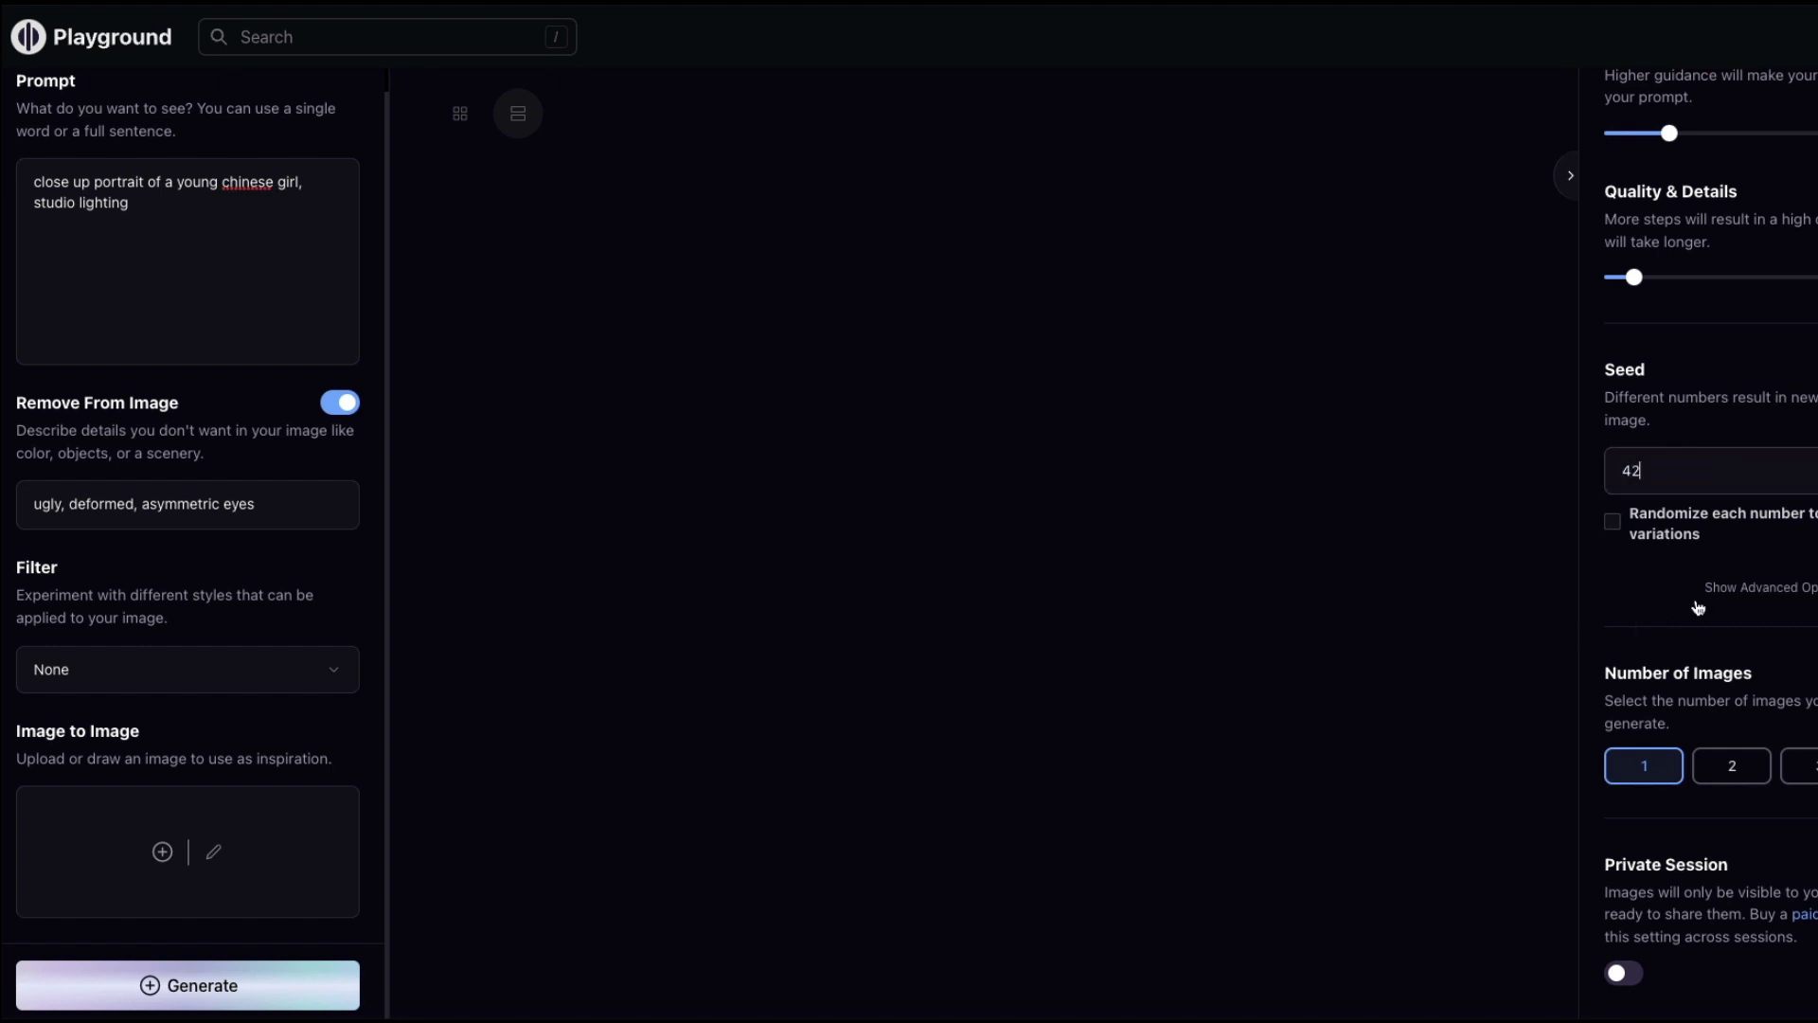
scroll(1698, 606, "up", 5)
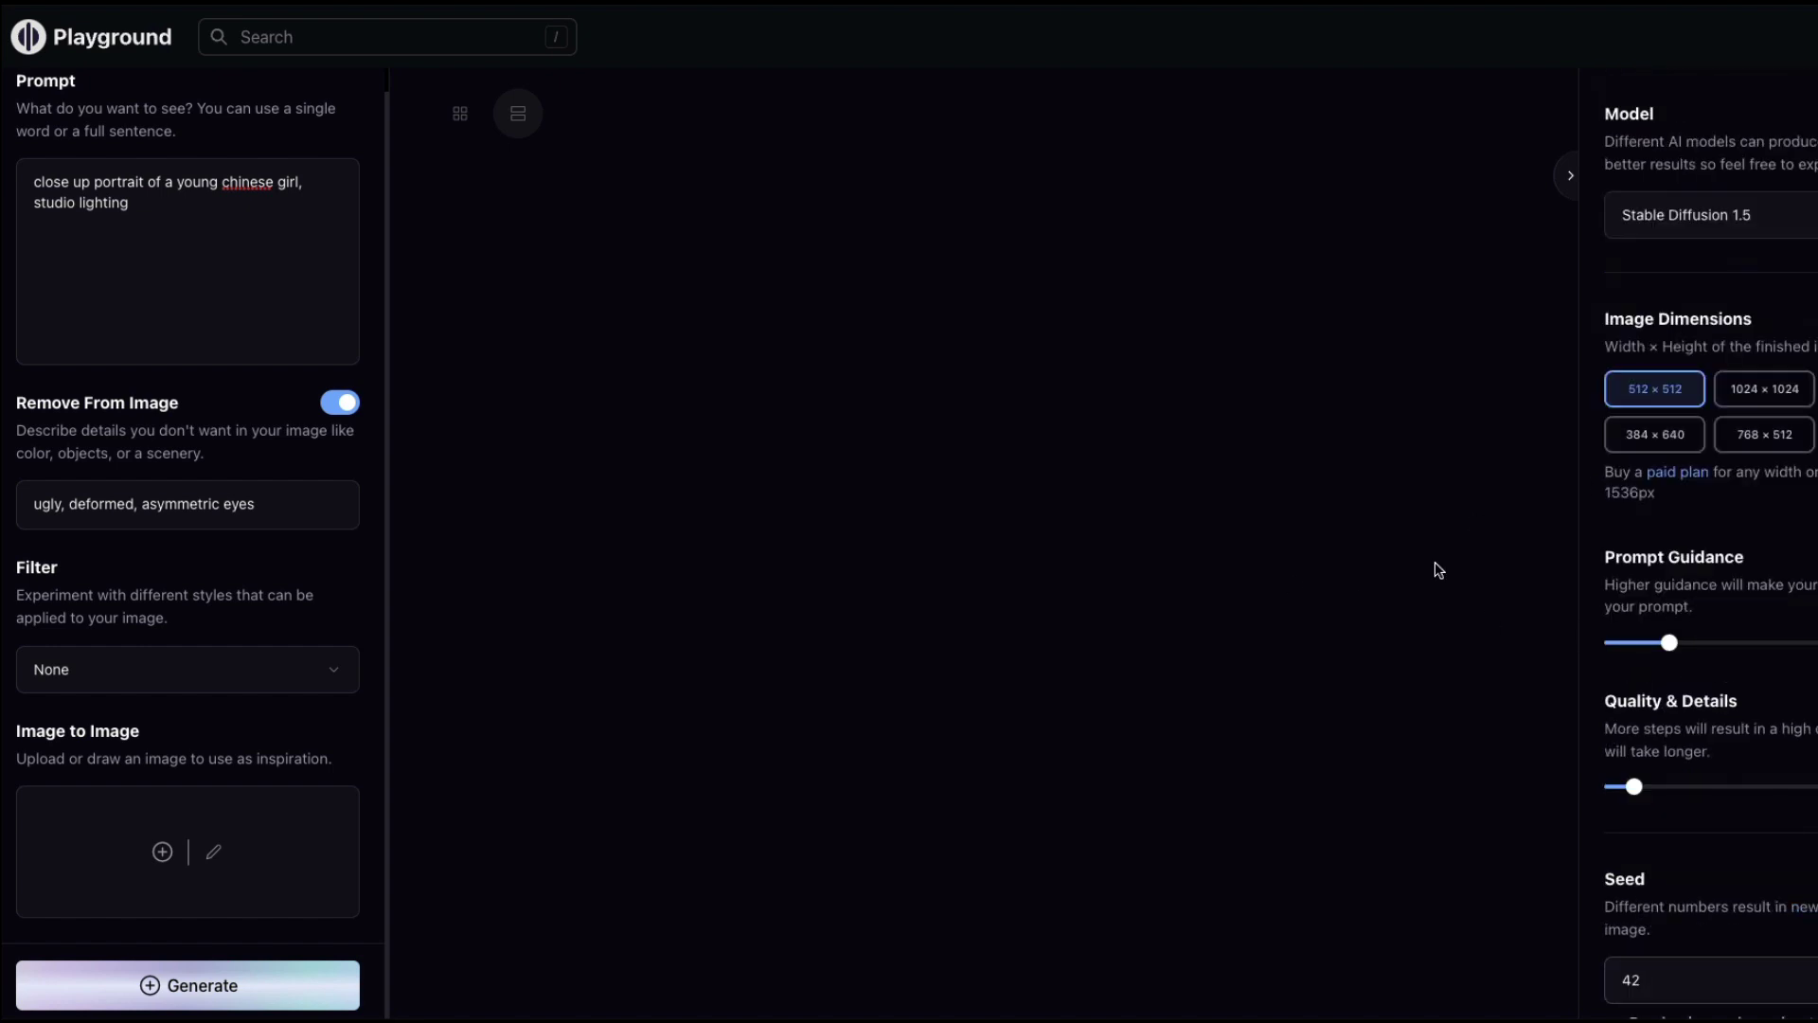
left_click(232, 986)
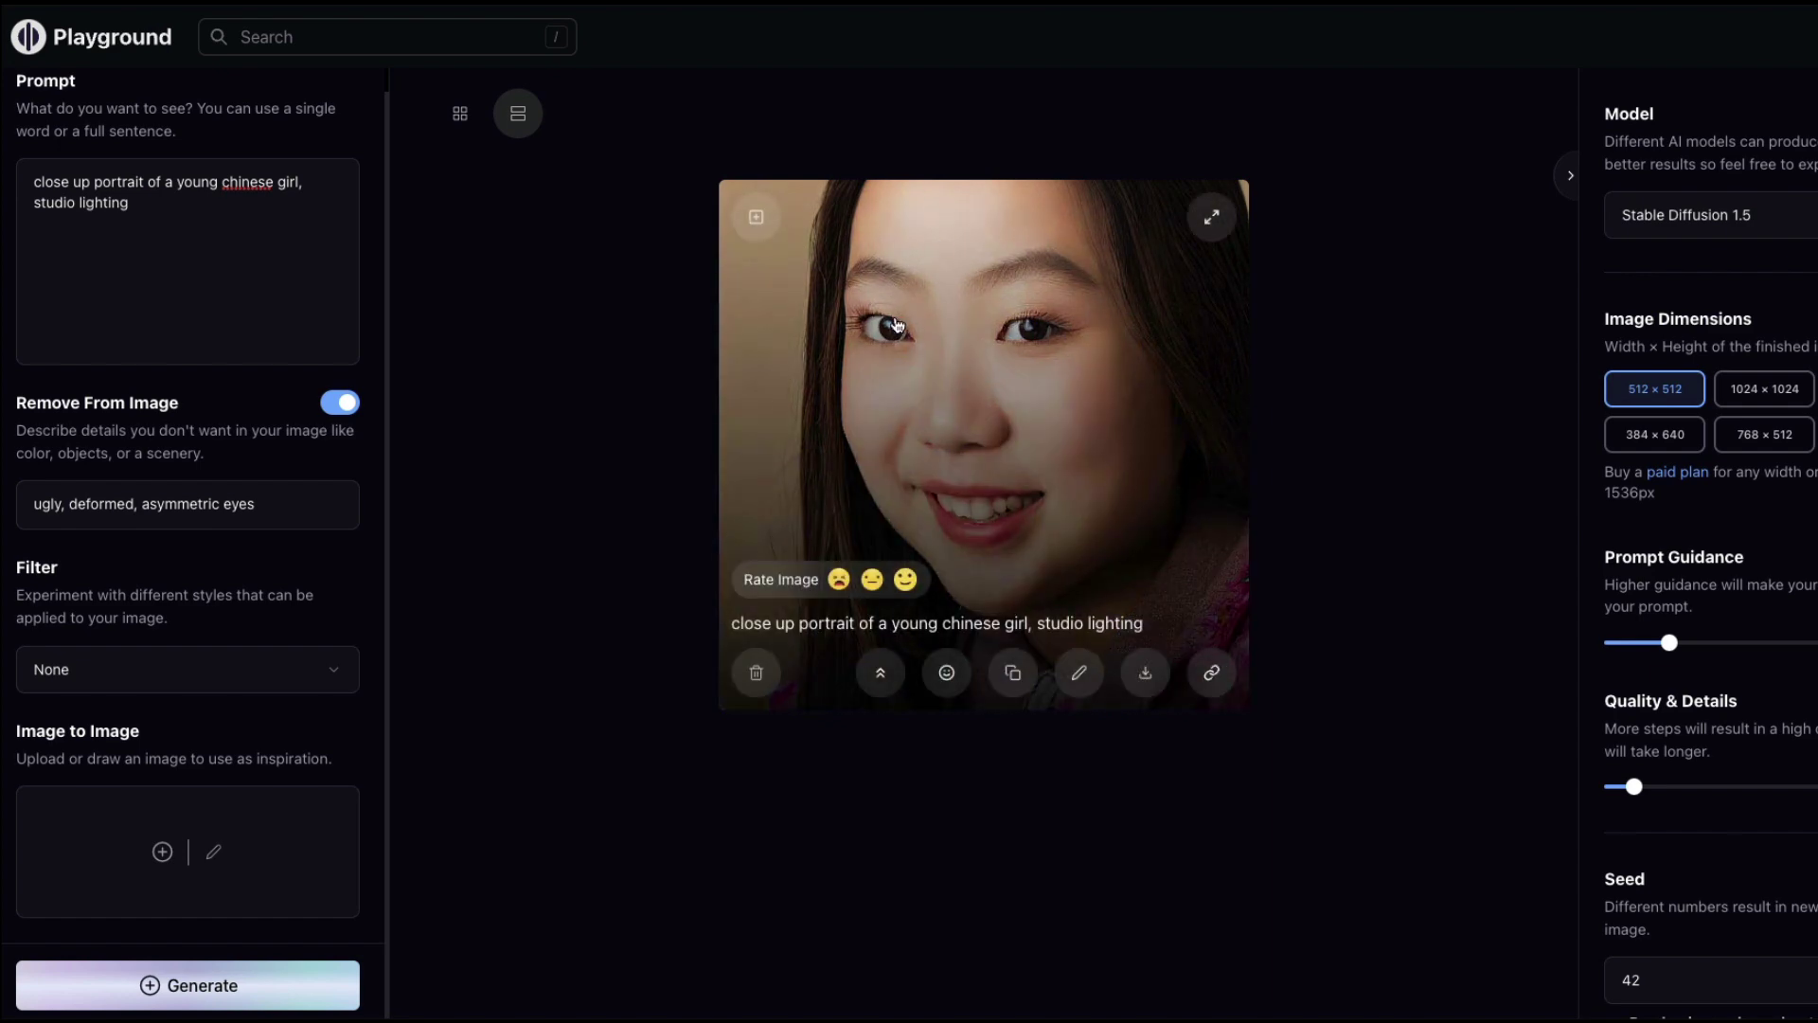
mouse_move(734, 390)
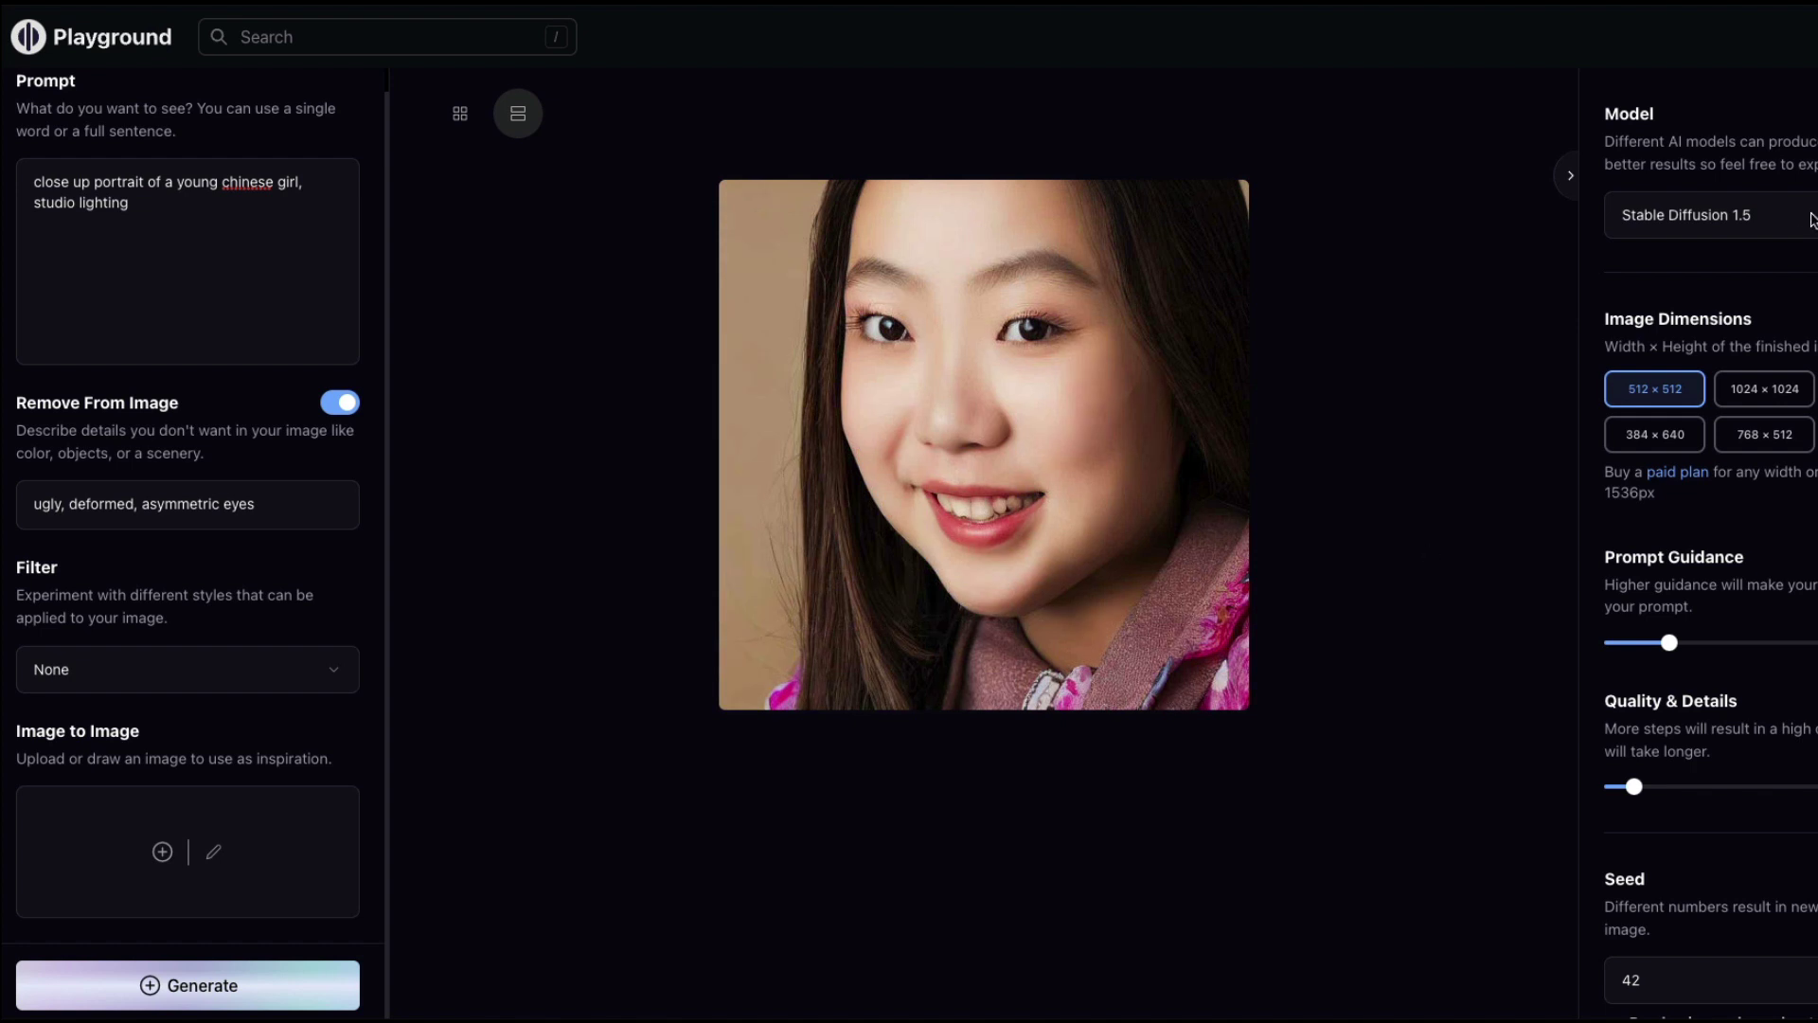
Step: Switch the model to Stable Diffusion 2.1 and generate the same portrait with seed 42
left_click(1752, 214)
left_click(1738, 242)
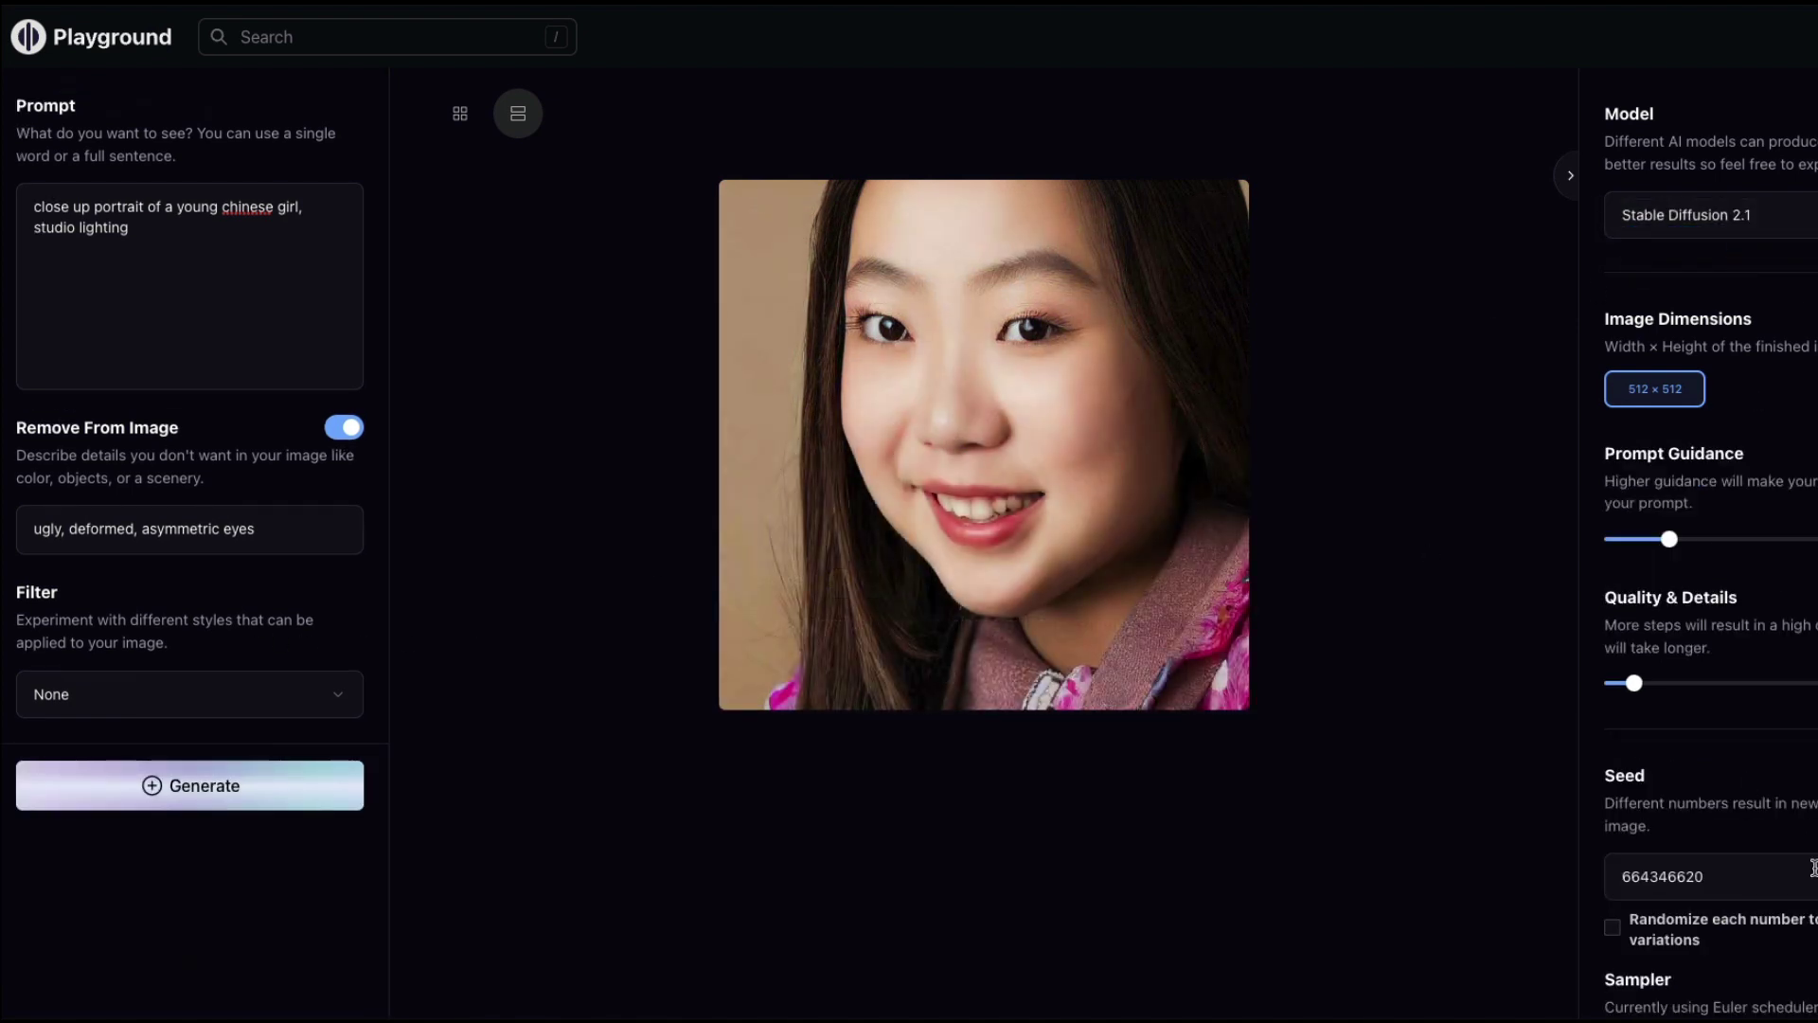
double_click(1701, 878)
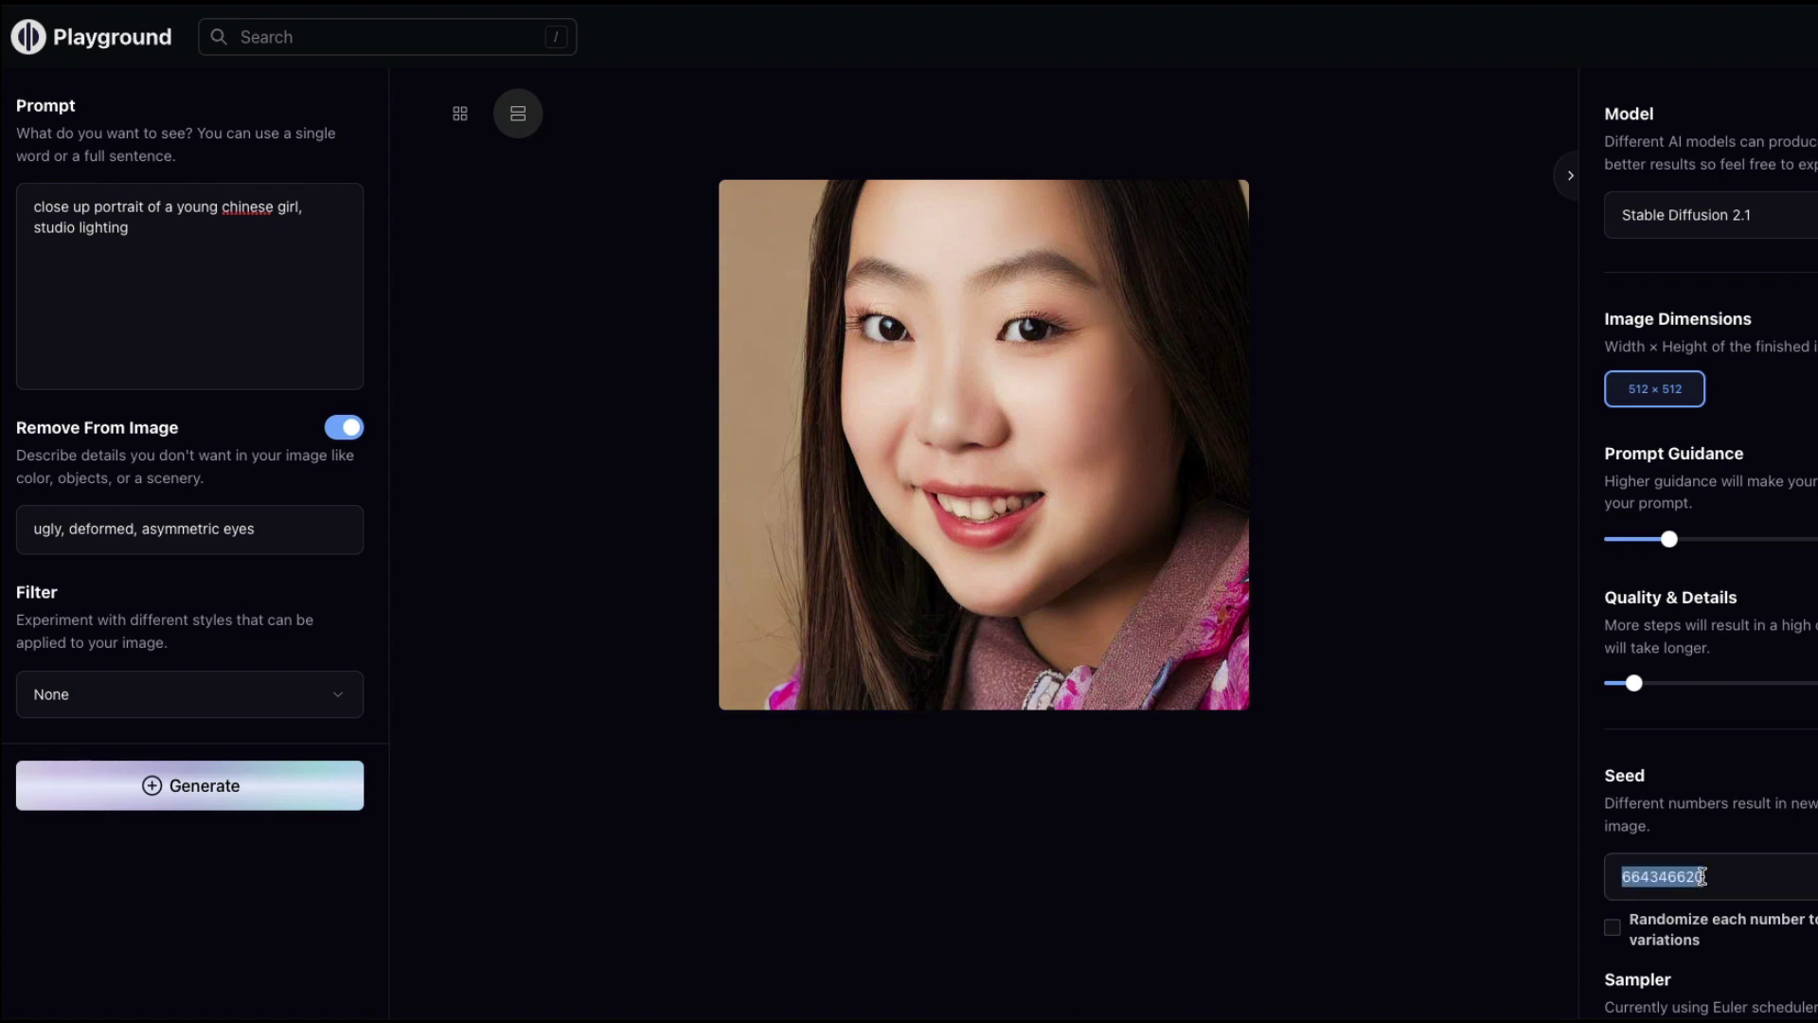
key("BackSpace")
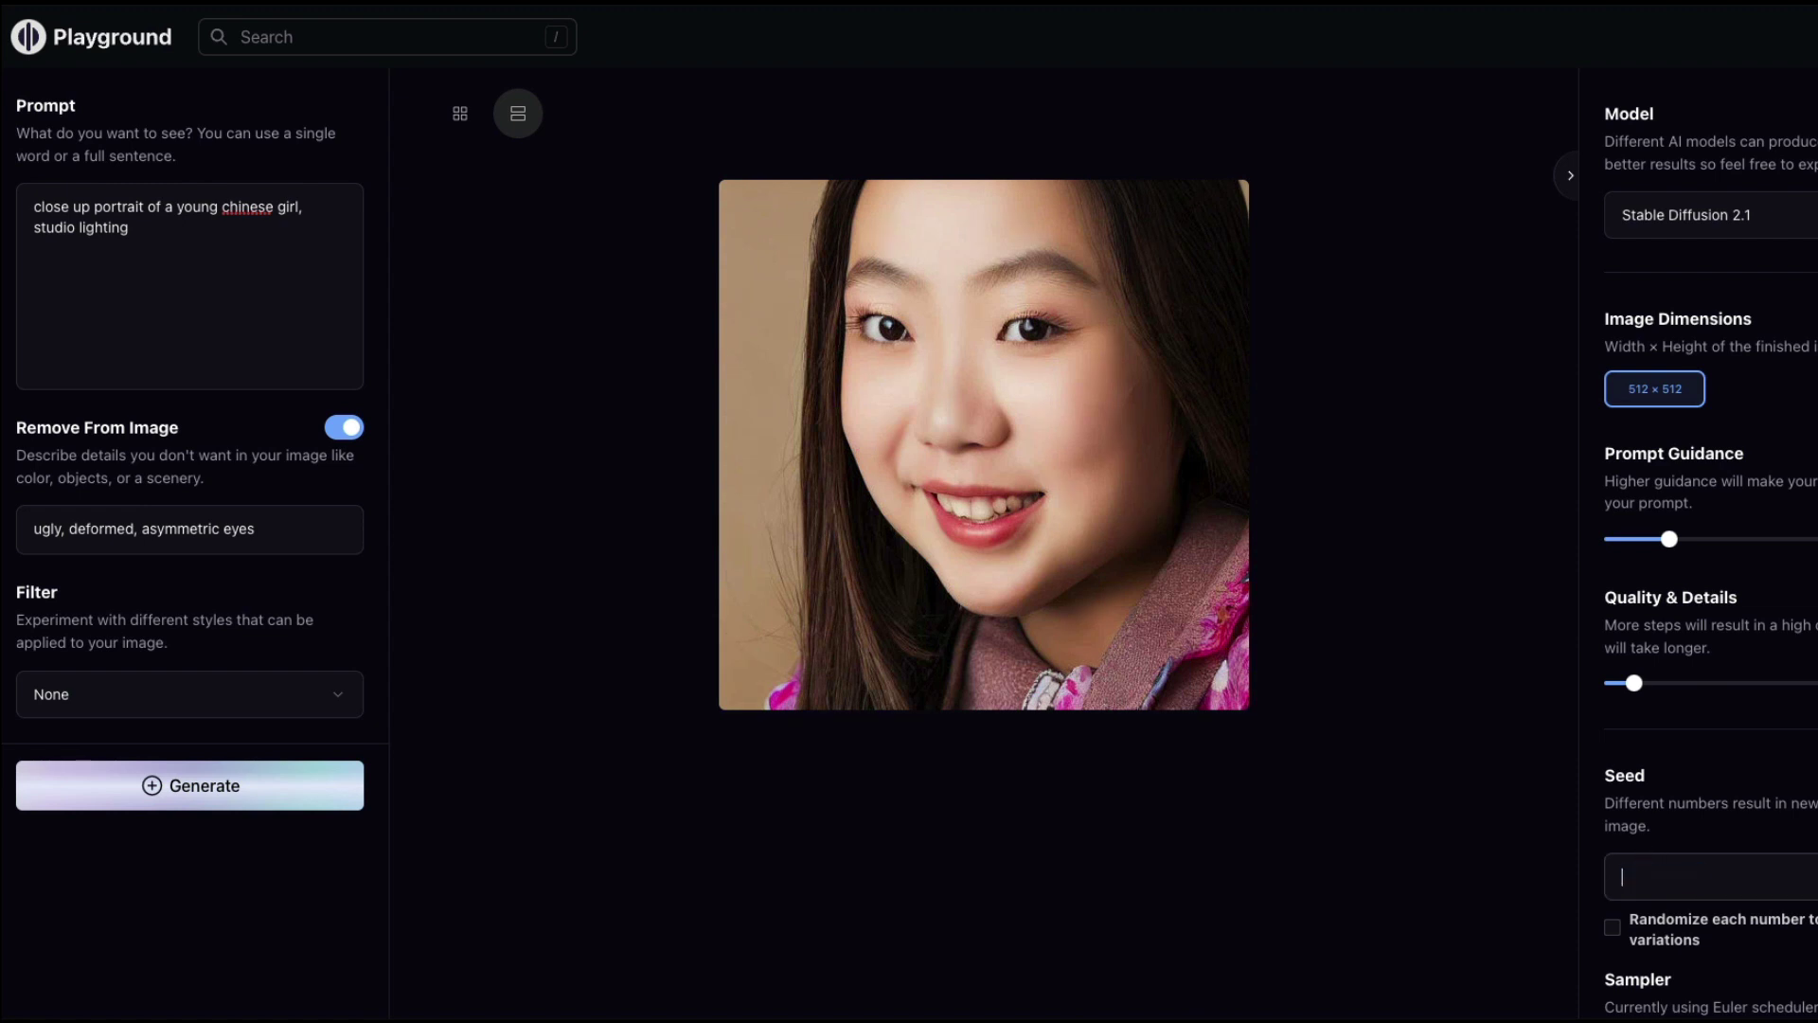
type("42")
left_click(239, 789)
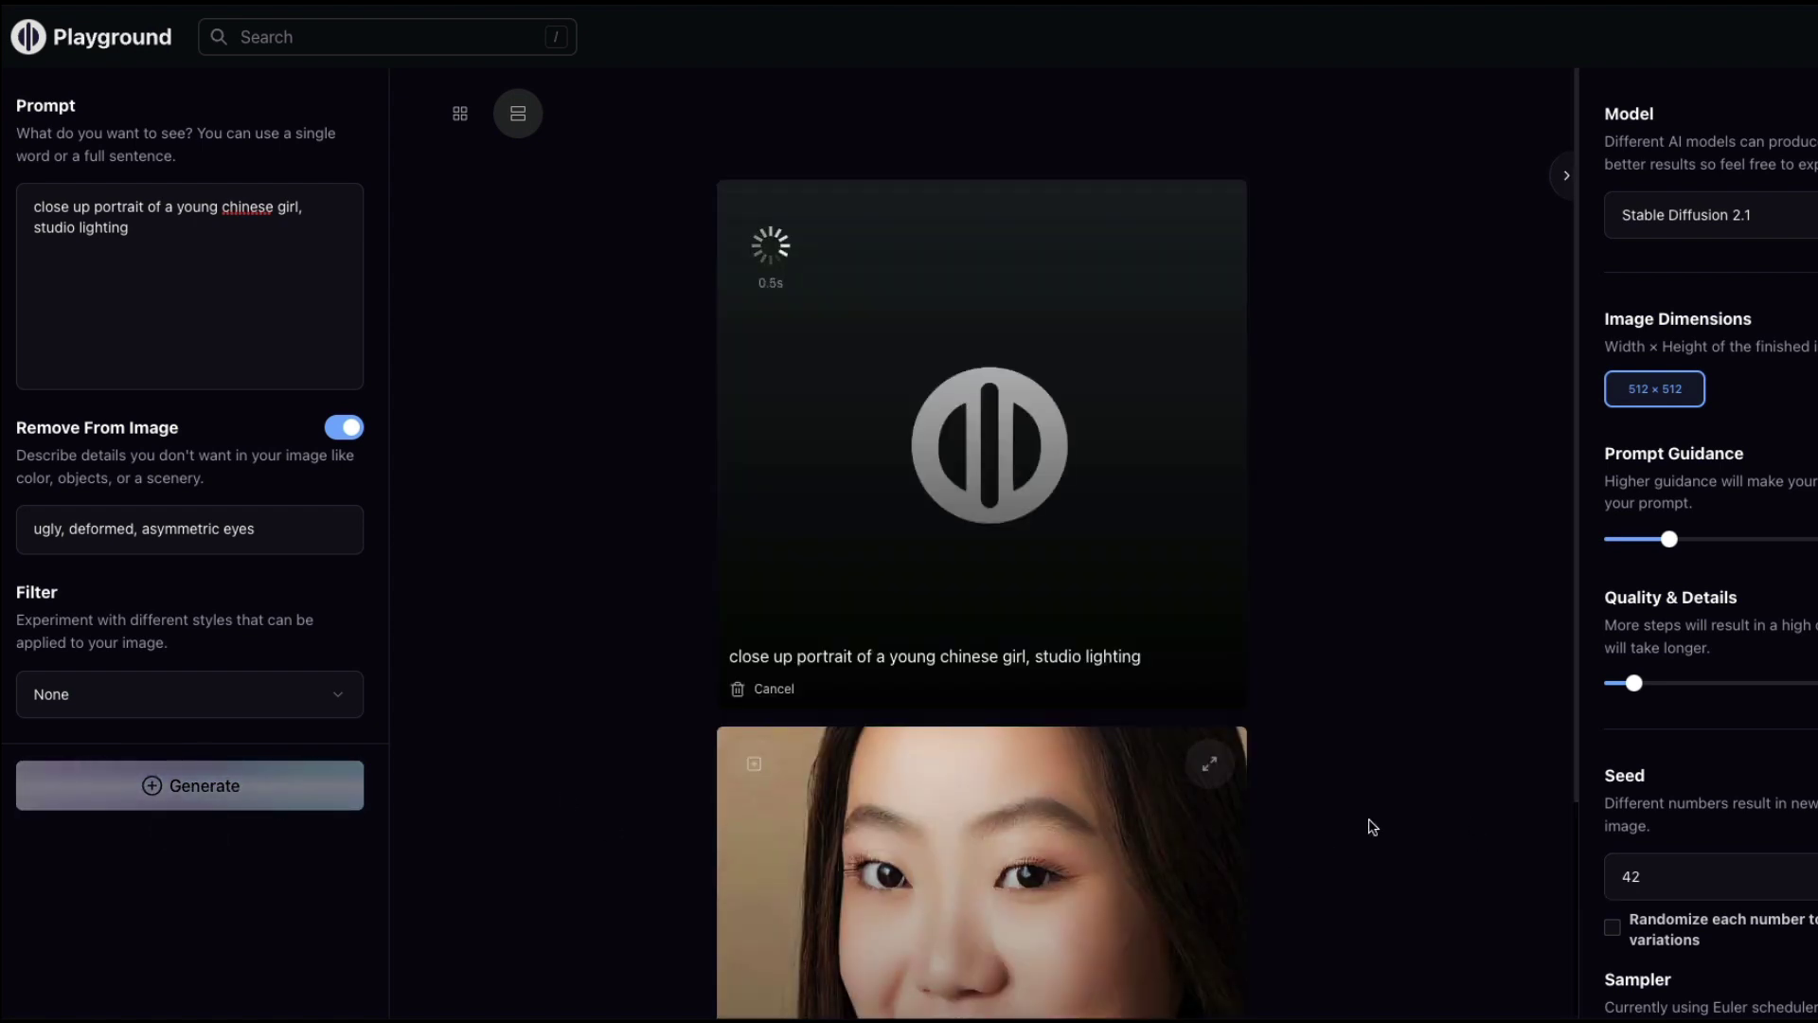
Step: Compare the Stable Diffusion 2.1 portrait with the Stable Diffusion 1.5 portrait generated before it
scroll(1368, 825, "down", 3)
scroll(1040, 748, "up", 3)
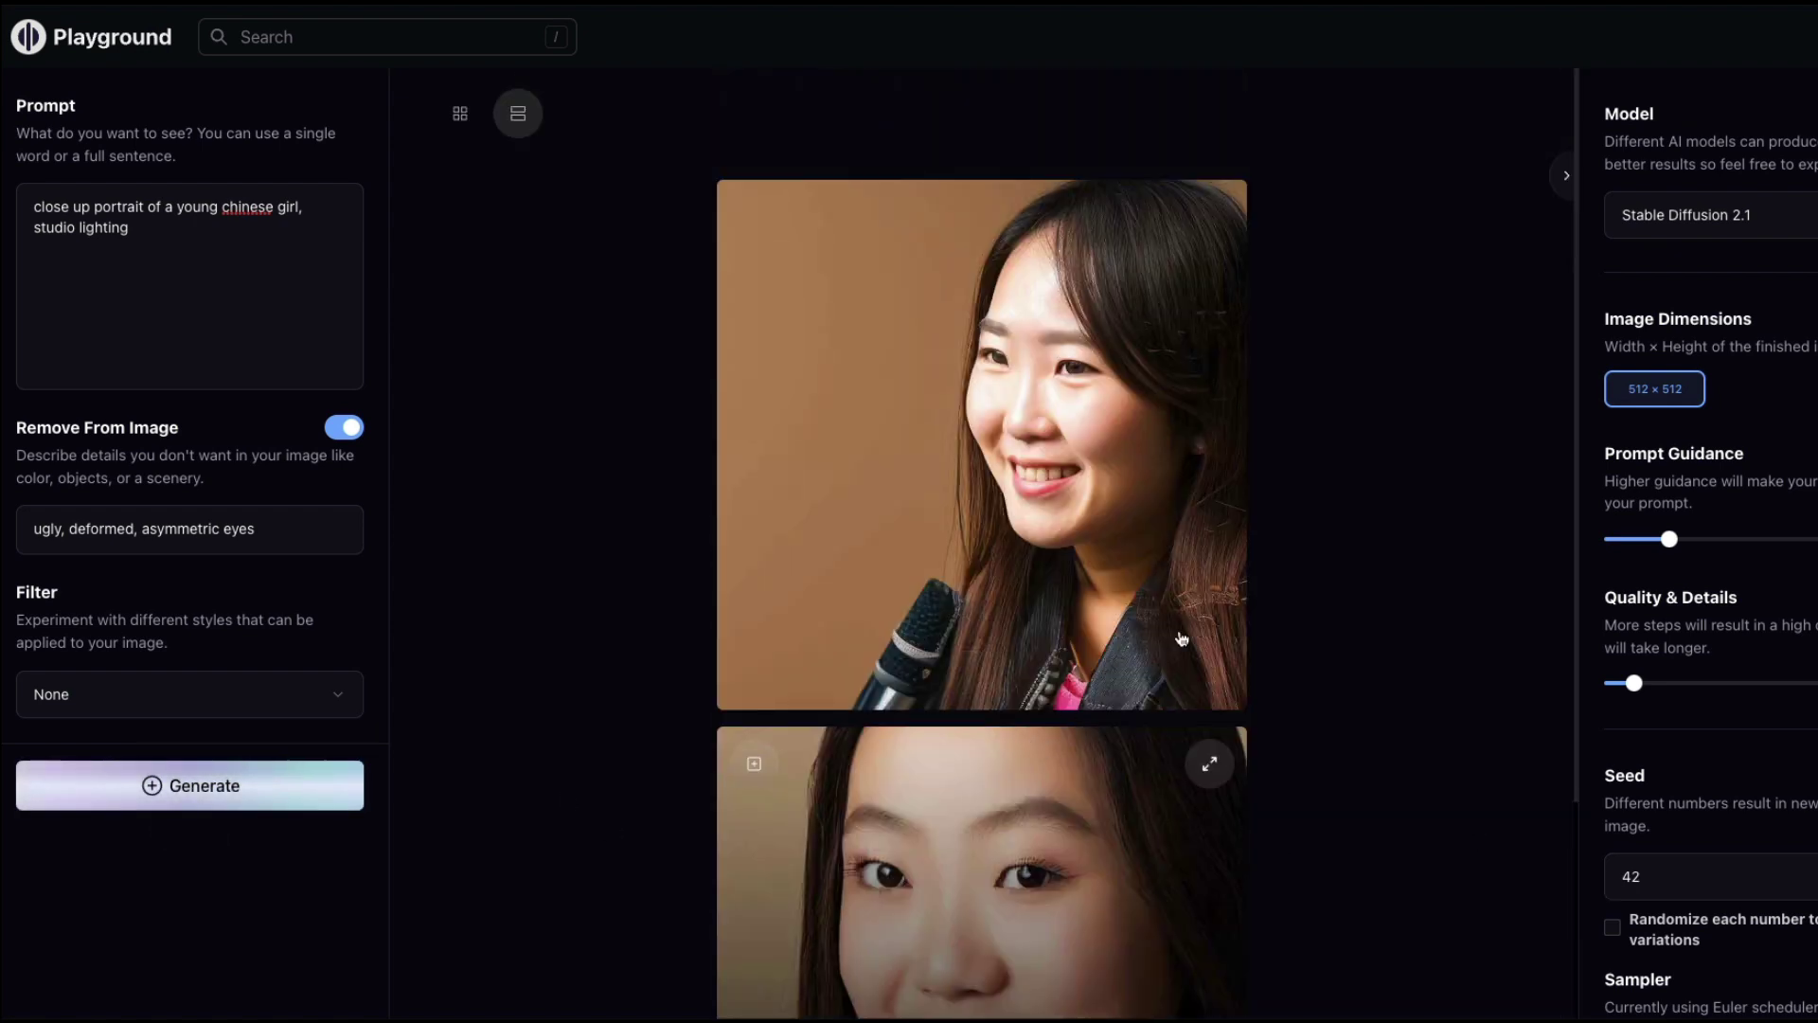
scroll(1466, 734, "down", 3)
scroll(1480, 732, "up", 3)
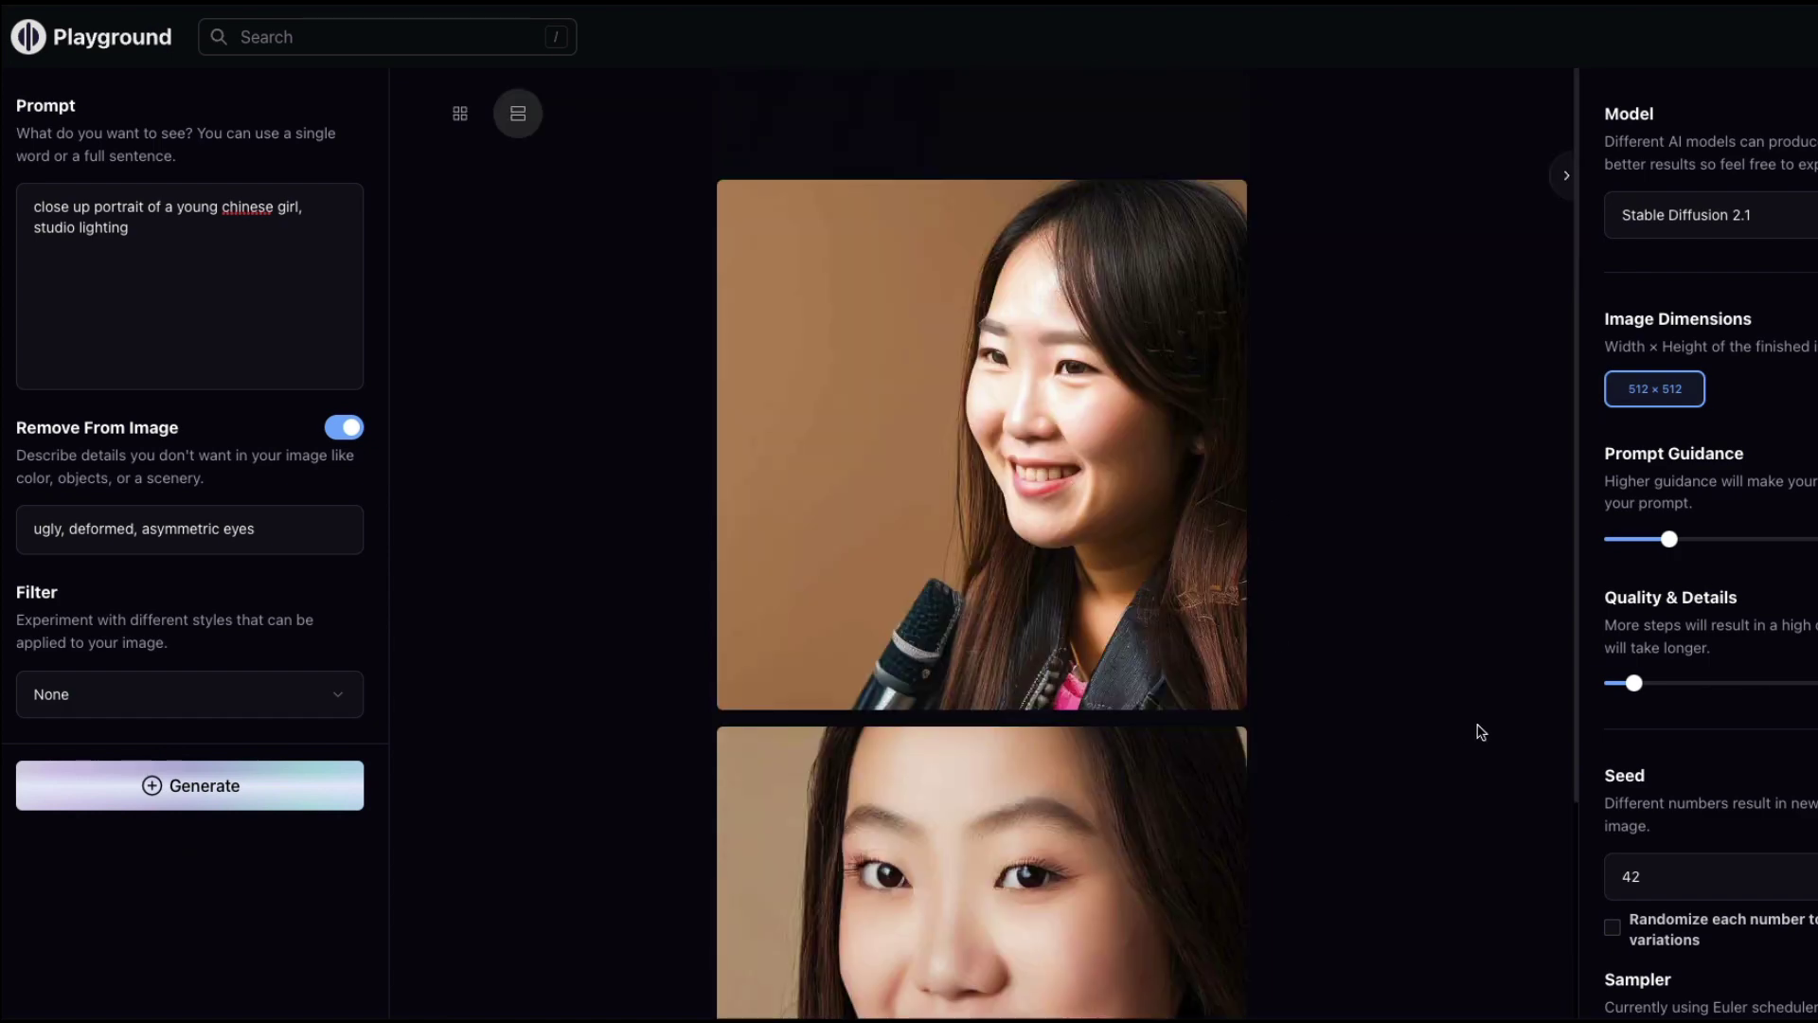
scroll(1398, 653, "down", 3)
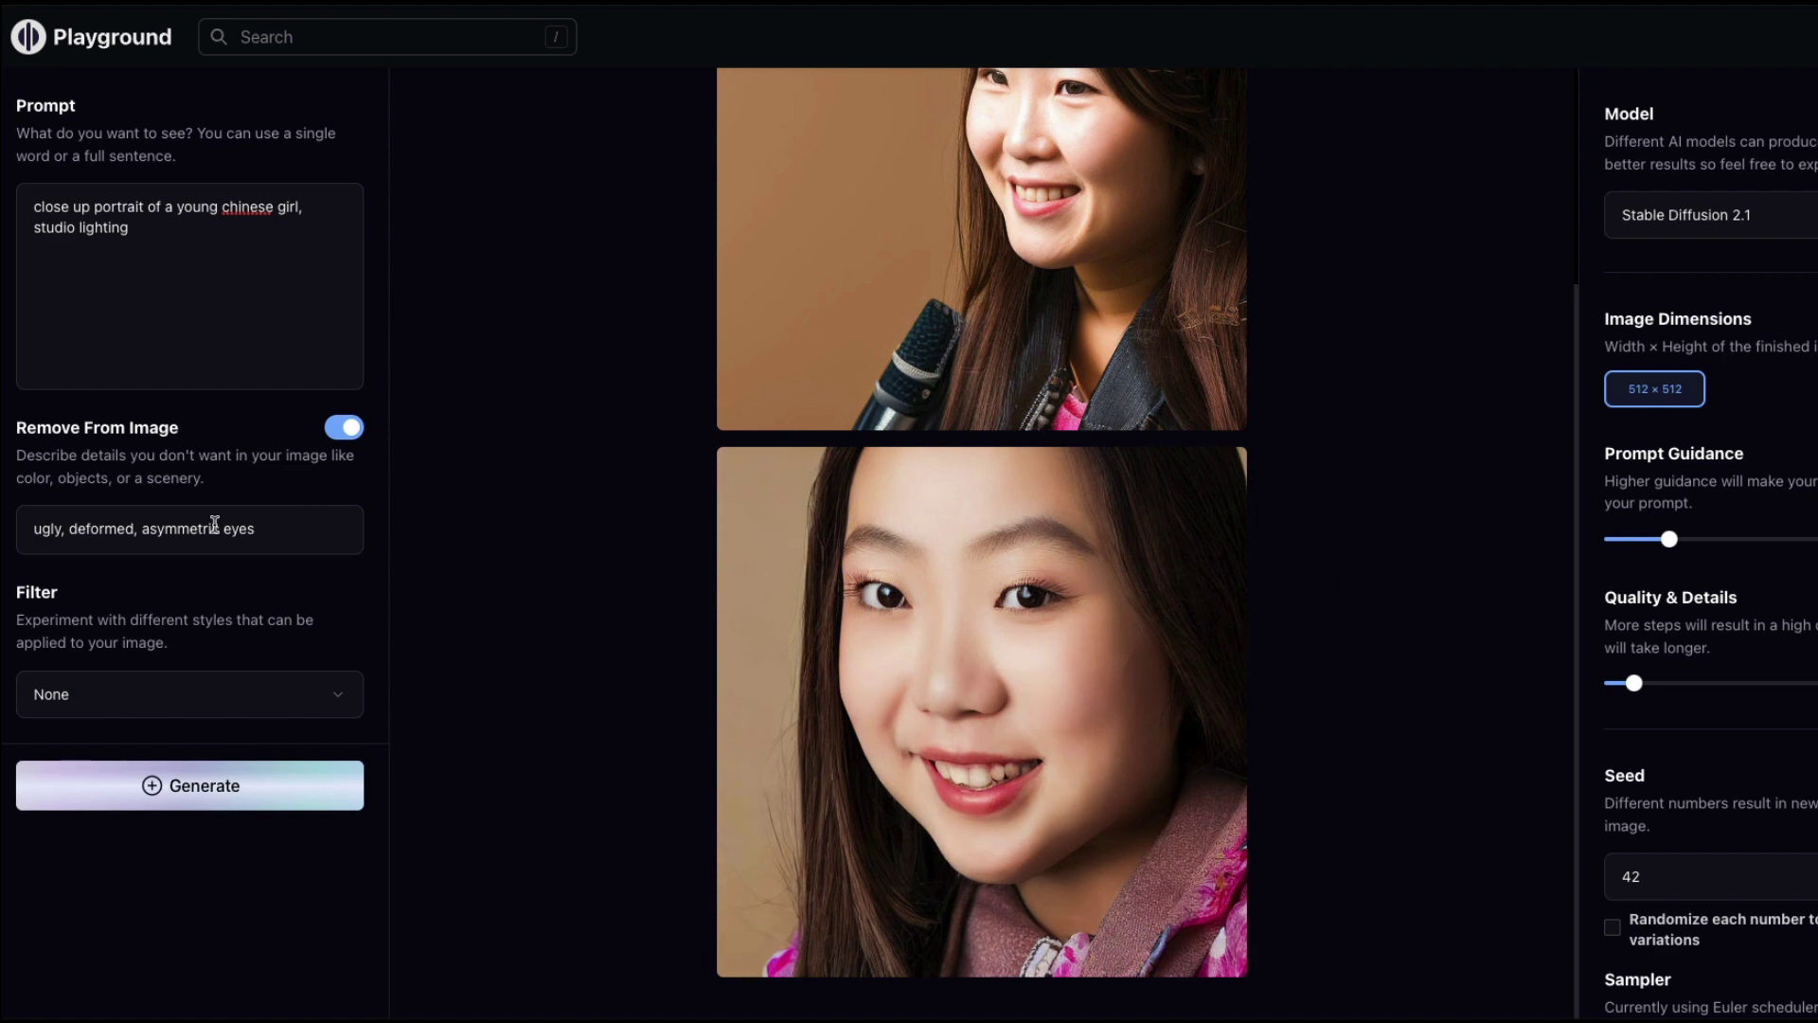
scroll(1424, 718, "up", 3)
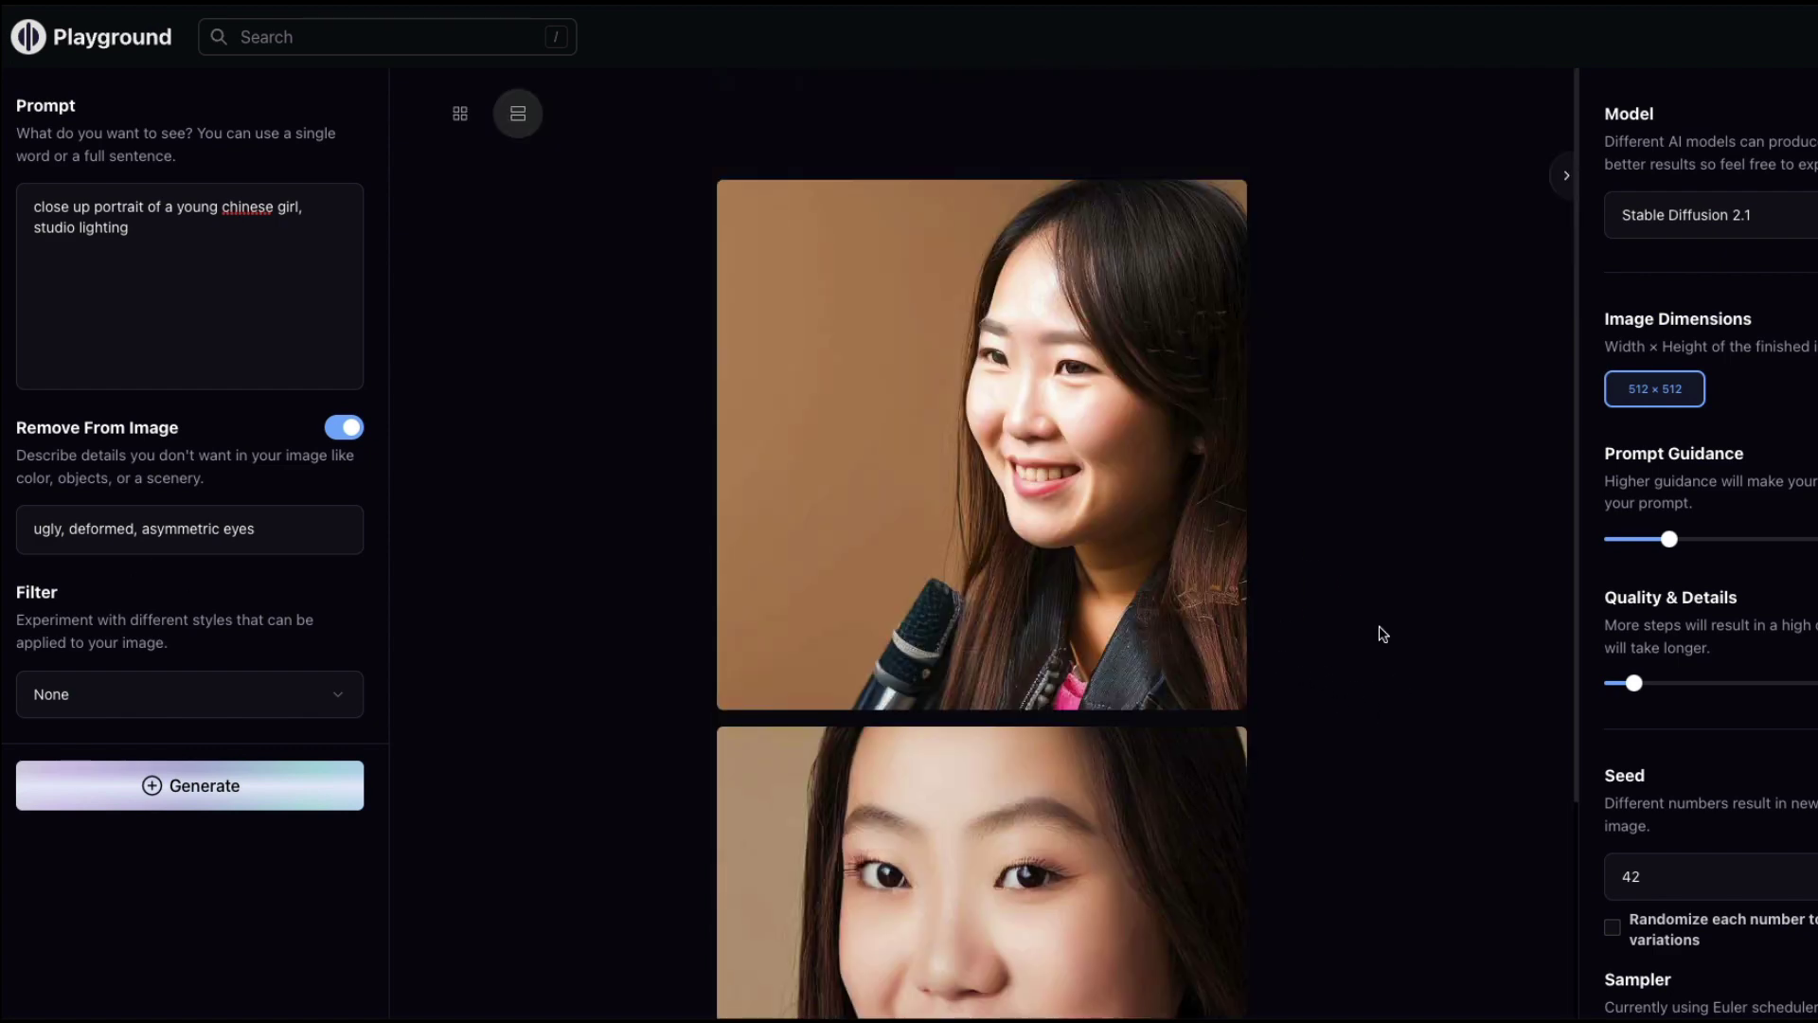
scroll(1542, 650, "down", 3)
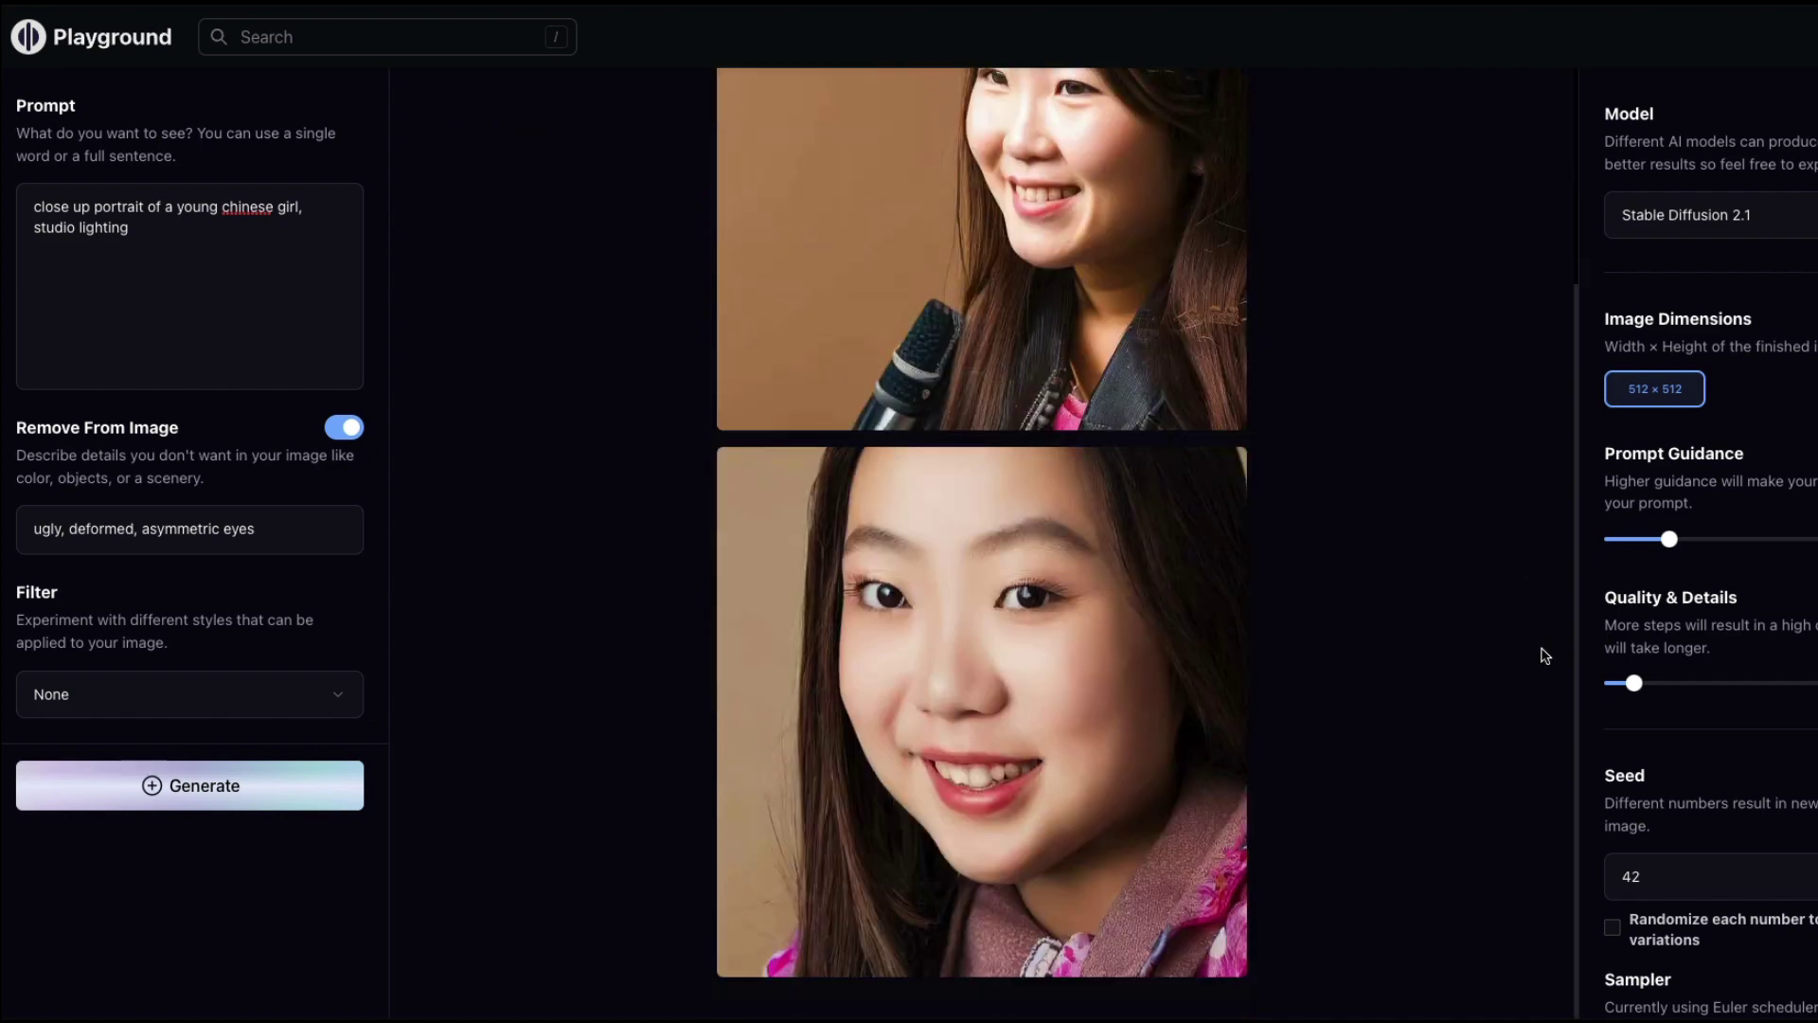
scroll(1110, 720, "up", 3)
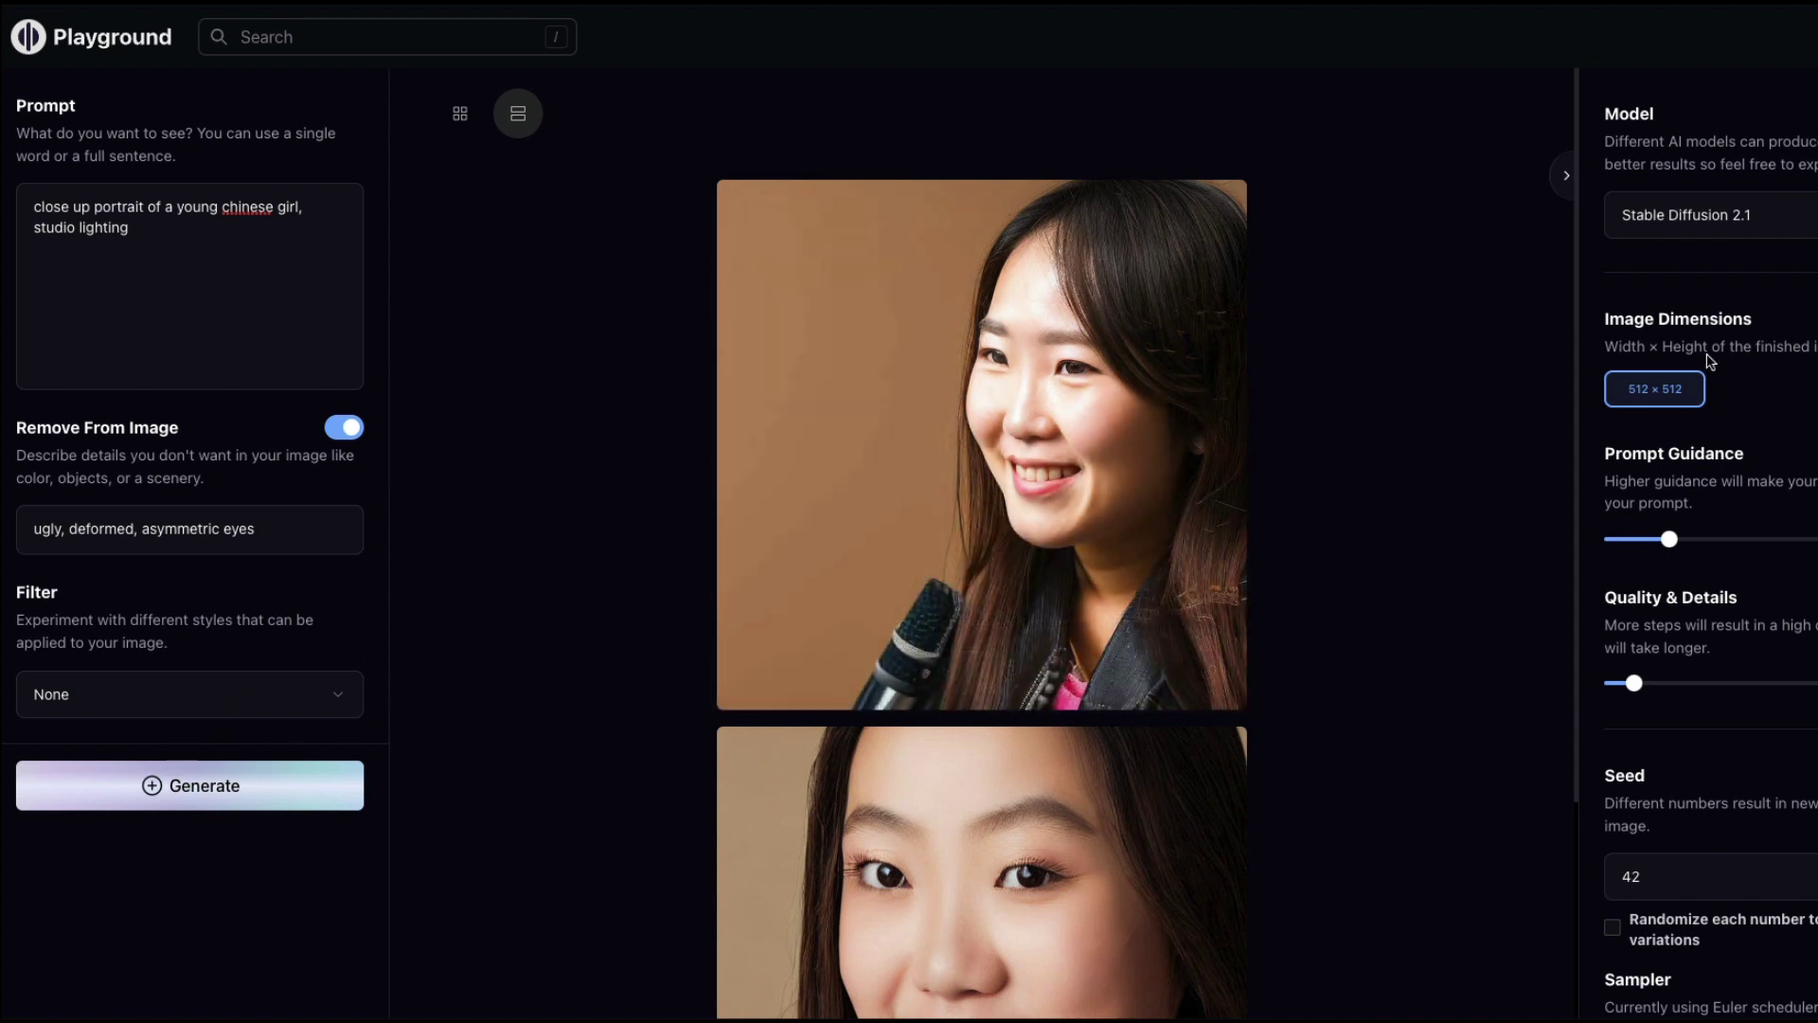
Step: Switch the model back to Stable Diffusion 1.5 and generate the portrait with the Playtoon filter
left_click(1702, 231)
left_click(1704, 203)
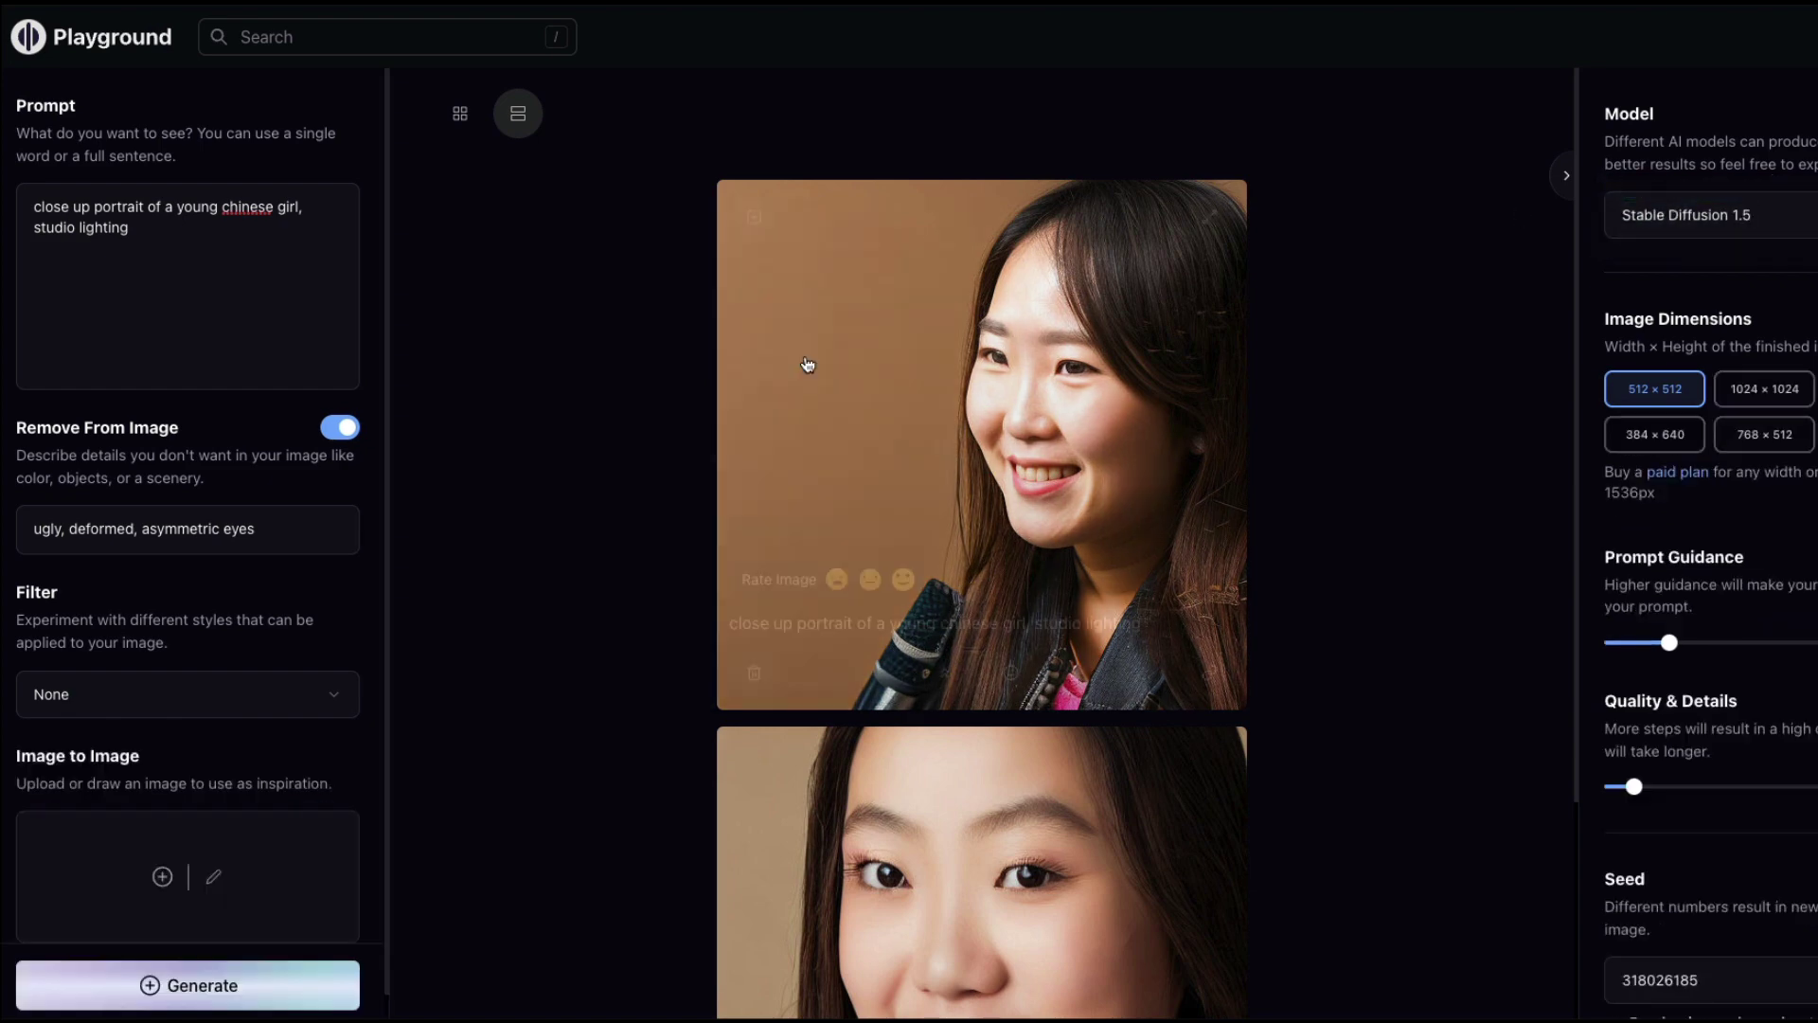
left_click(281, 704)
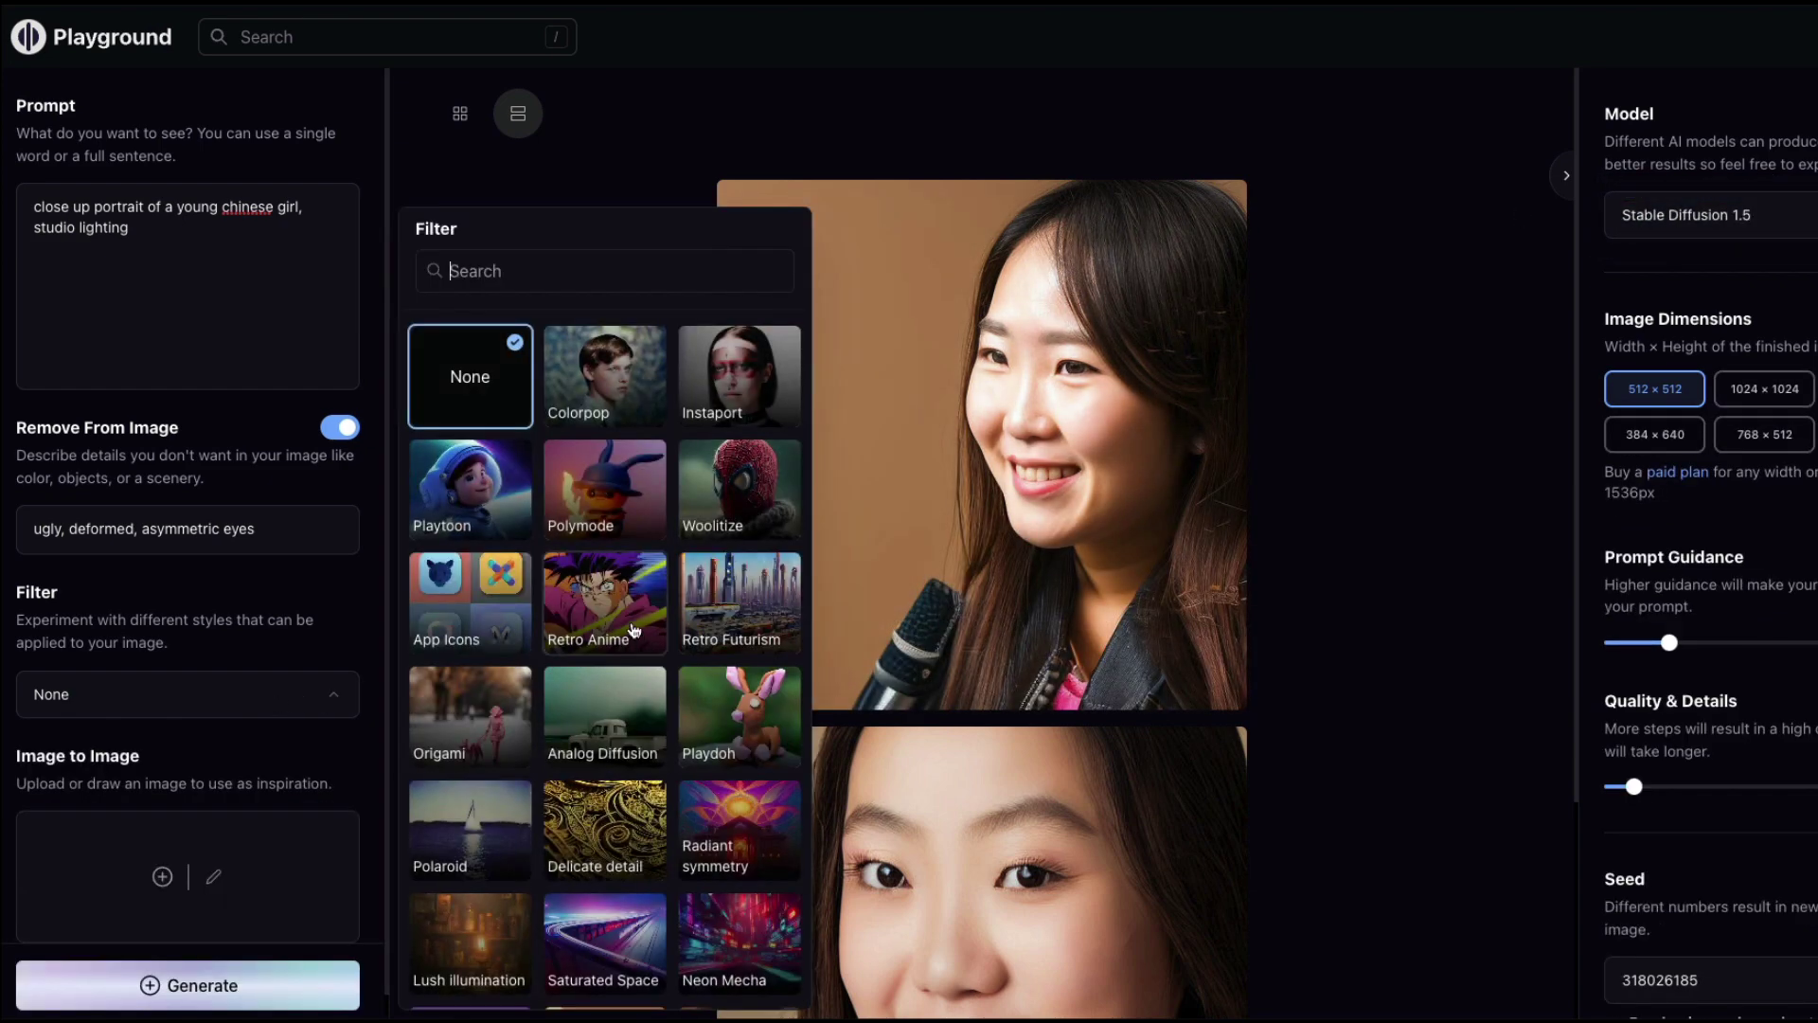
scroll(585, 701, "down", 5)
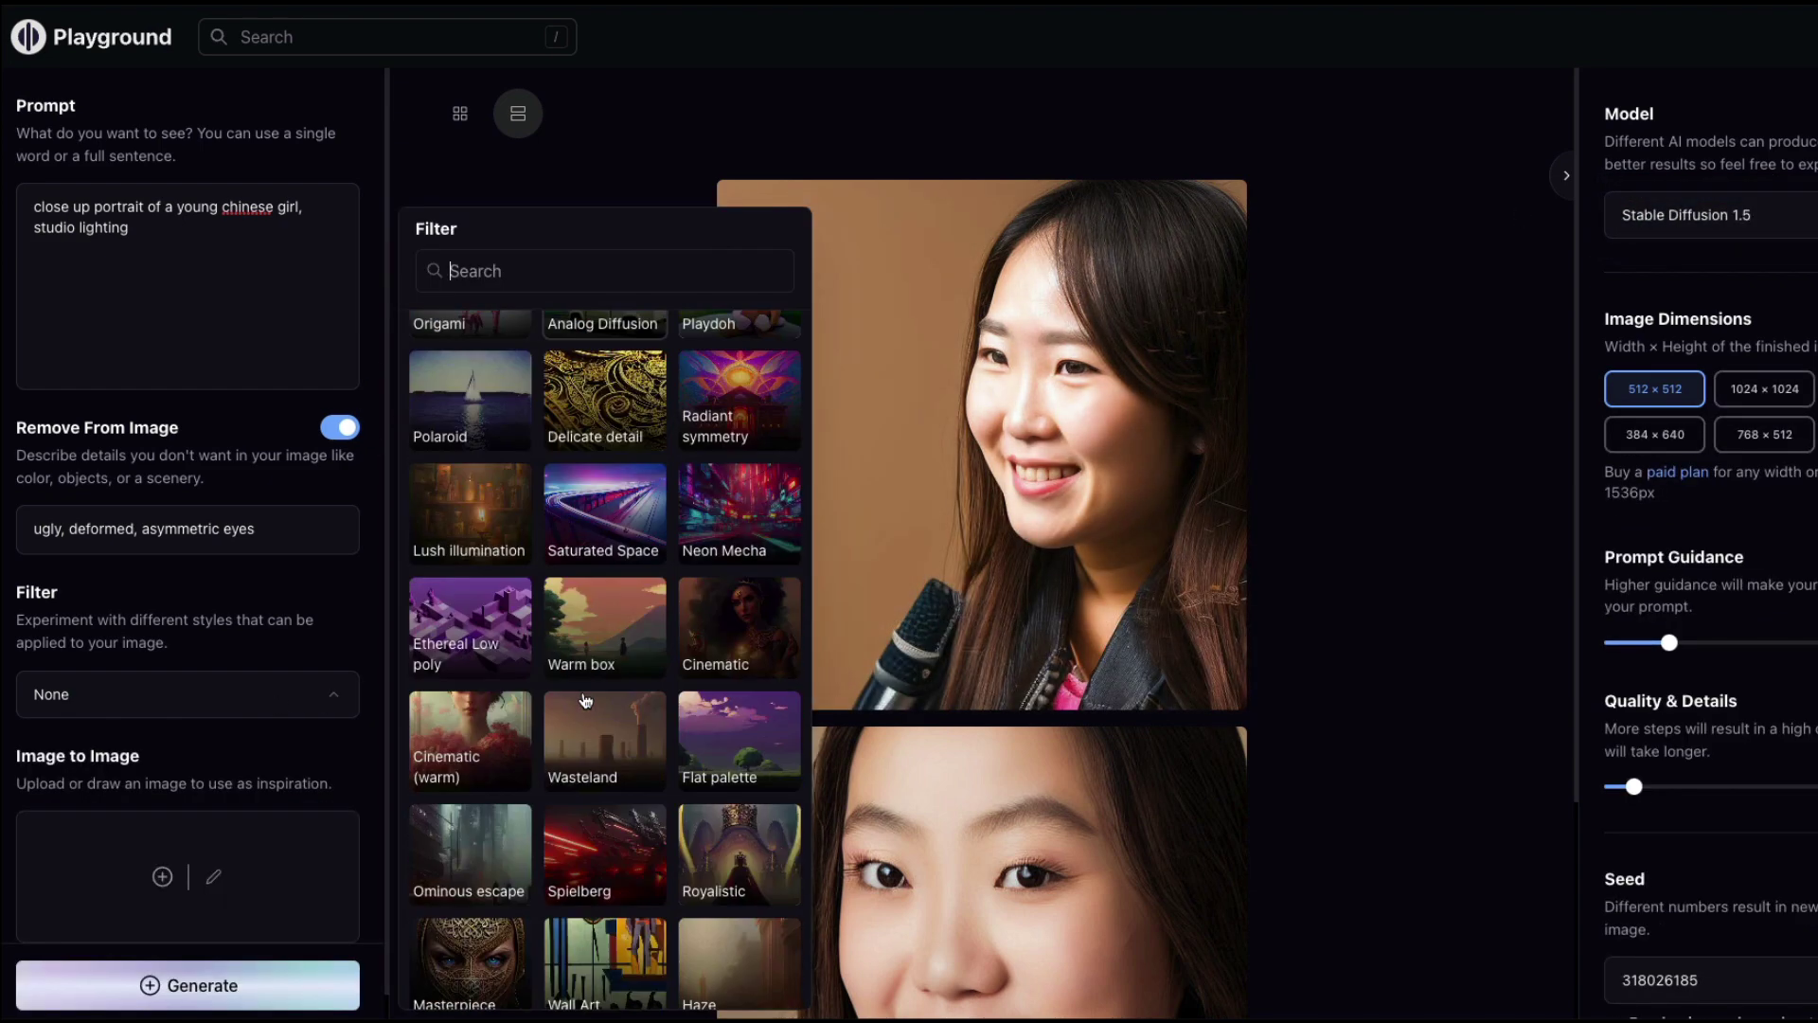
scroll(585, 700, "up", 2)
scroll(585, 701, "down", 4)
scroll(585, 703, "up", 6)
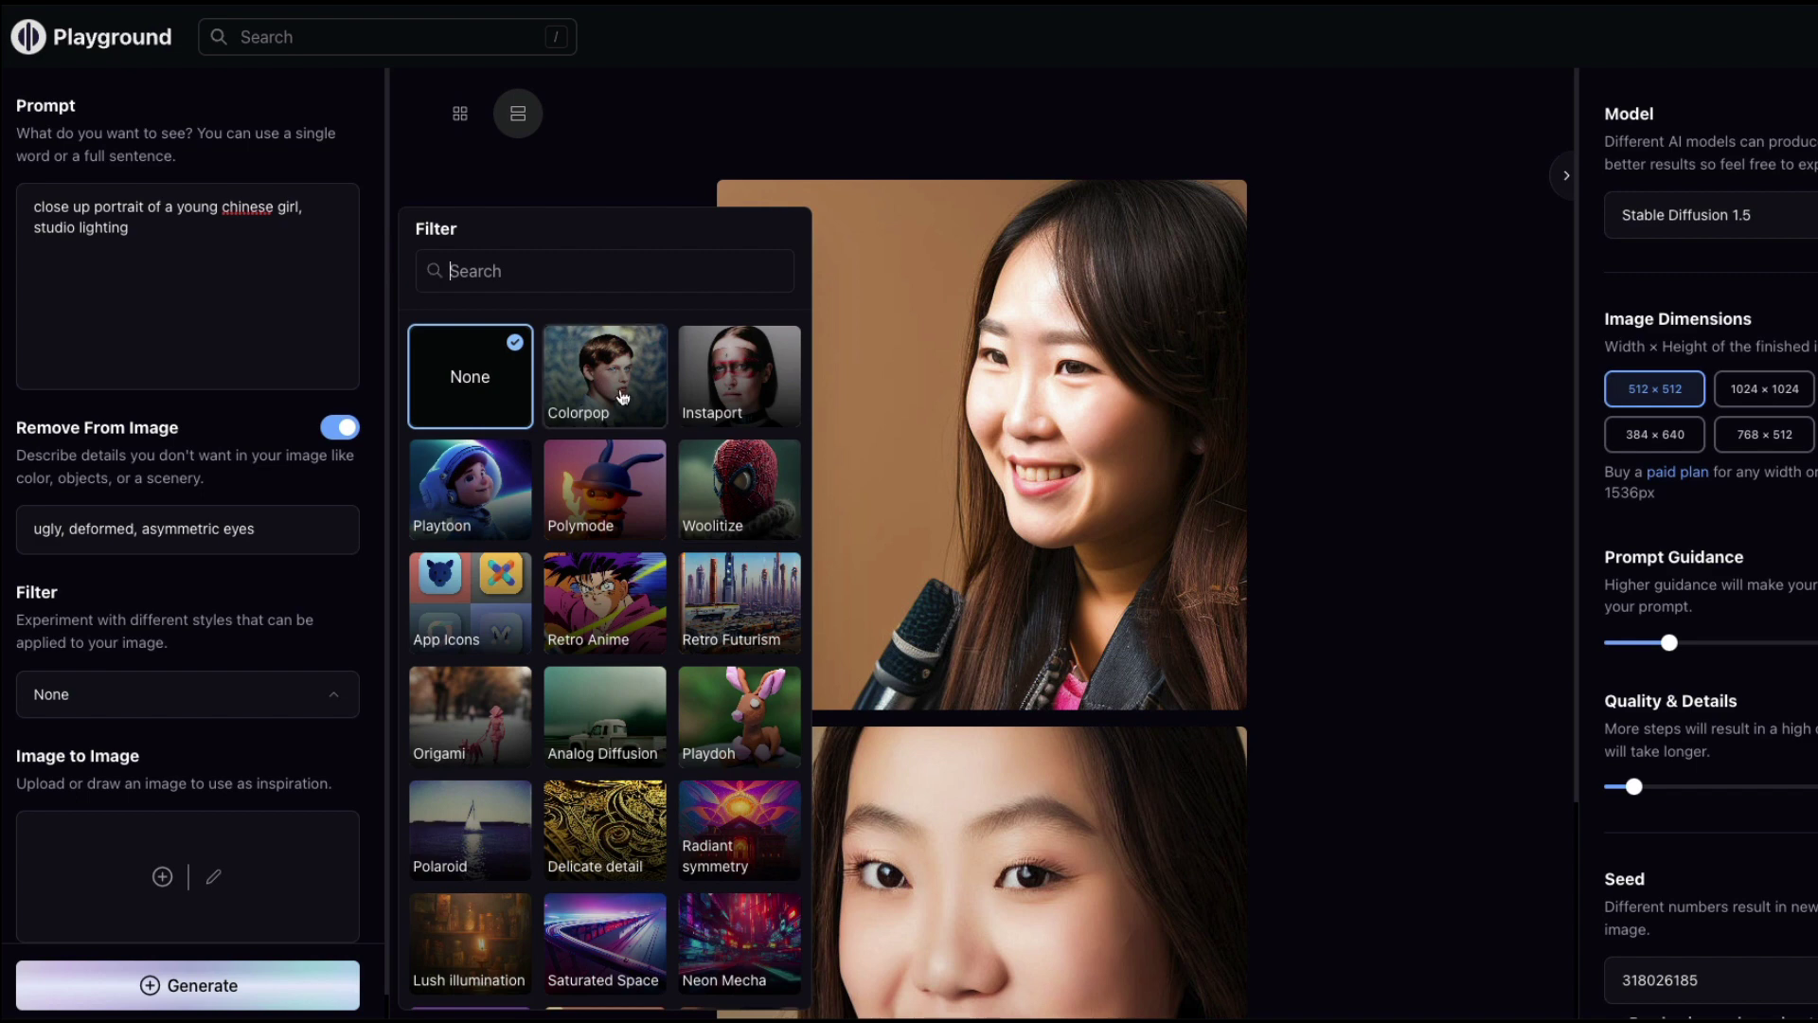
scroll(666, 614, "down", 5)
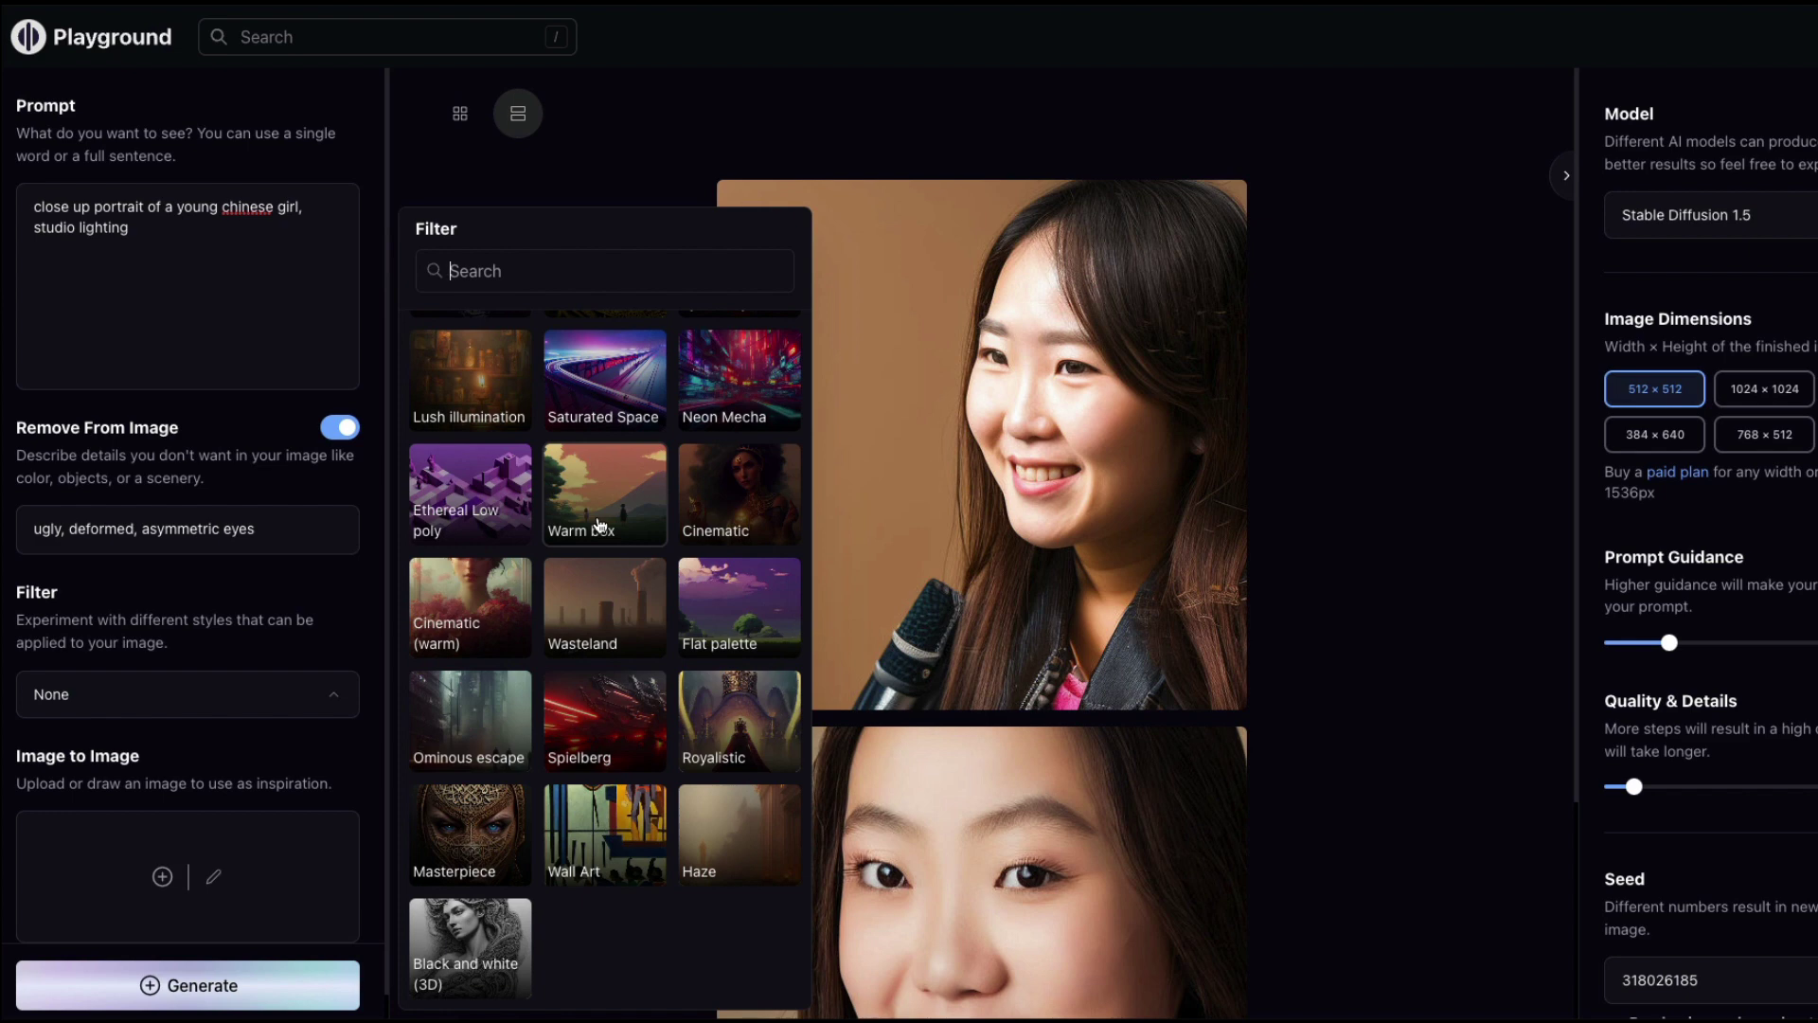
scroll(602, 579, "up", 2)
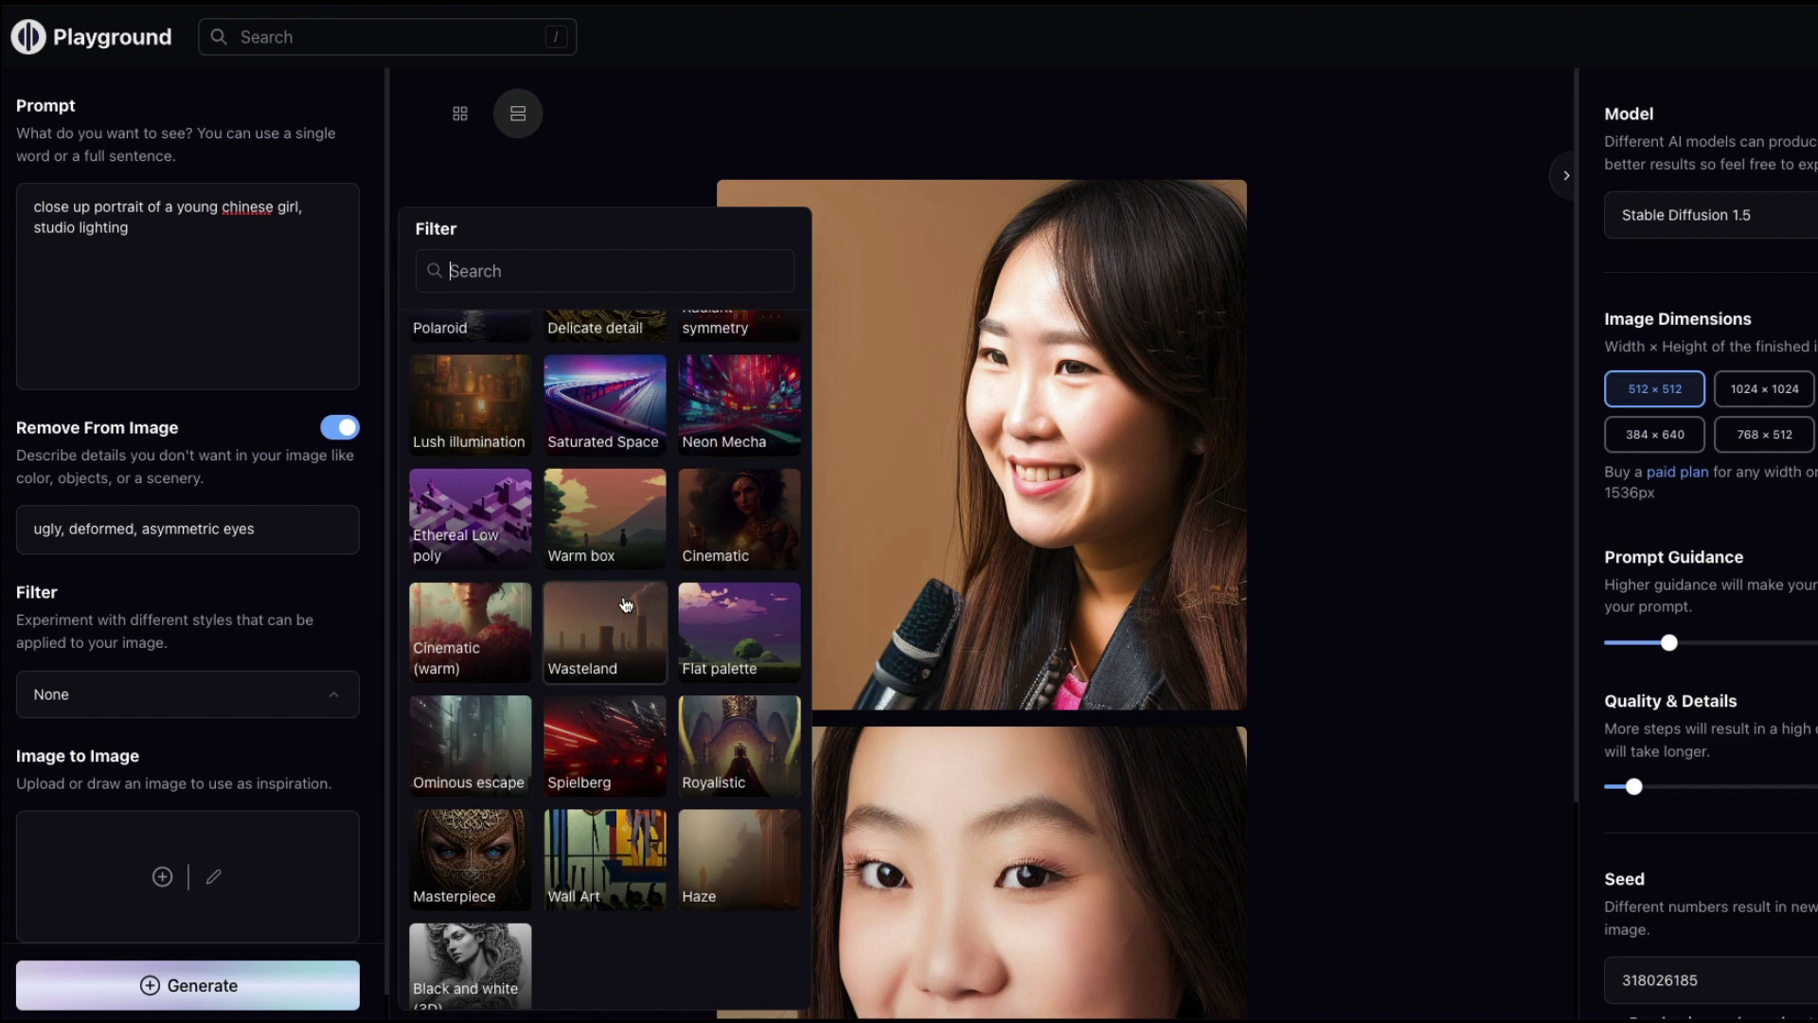
scroll(543, 594, "up", 3)
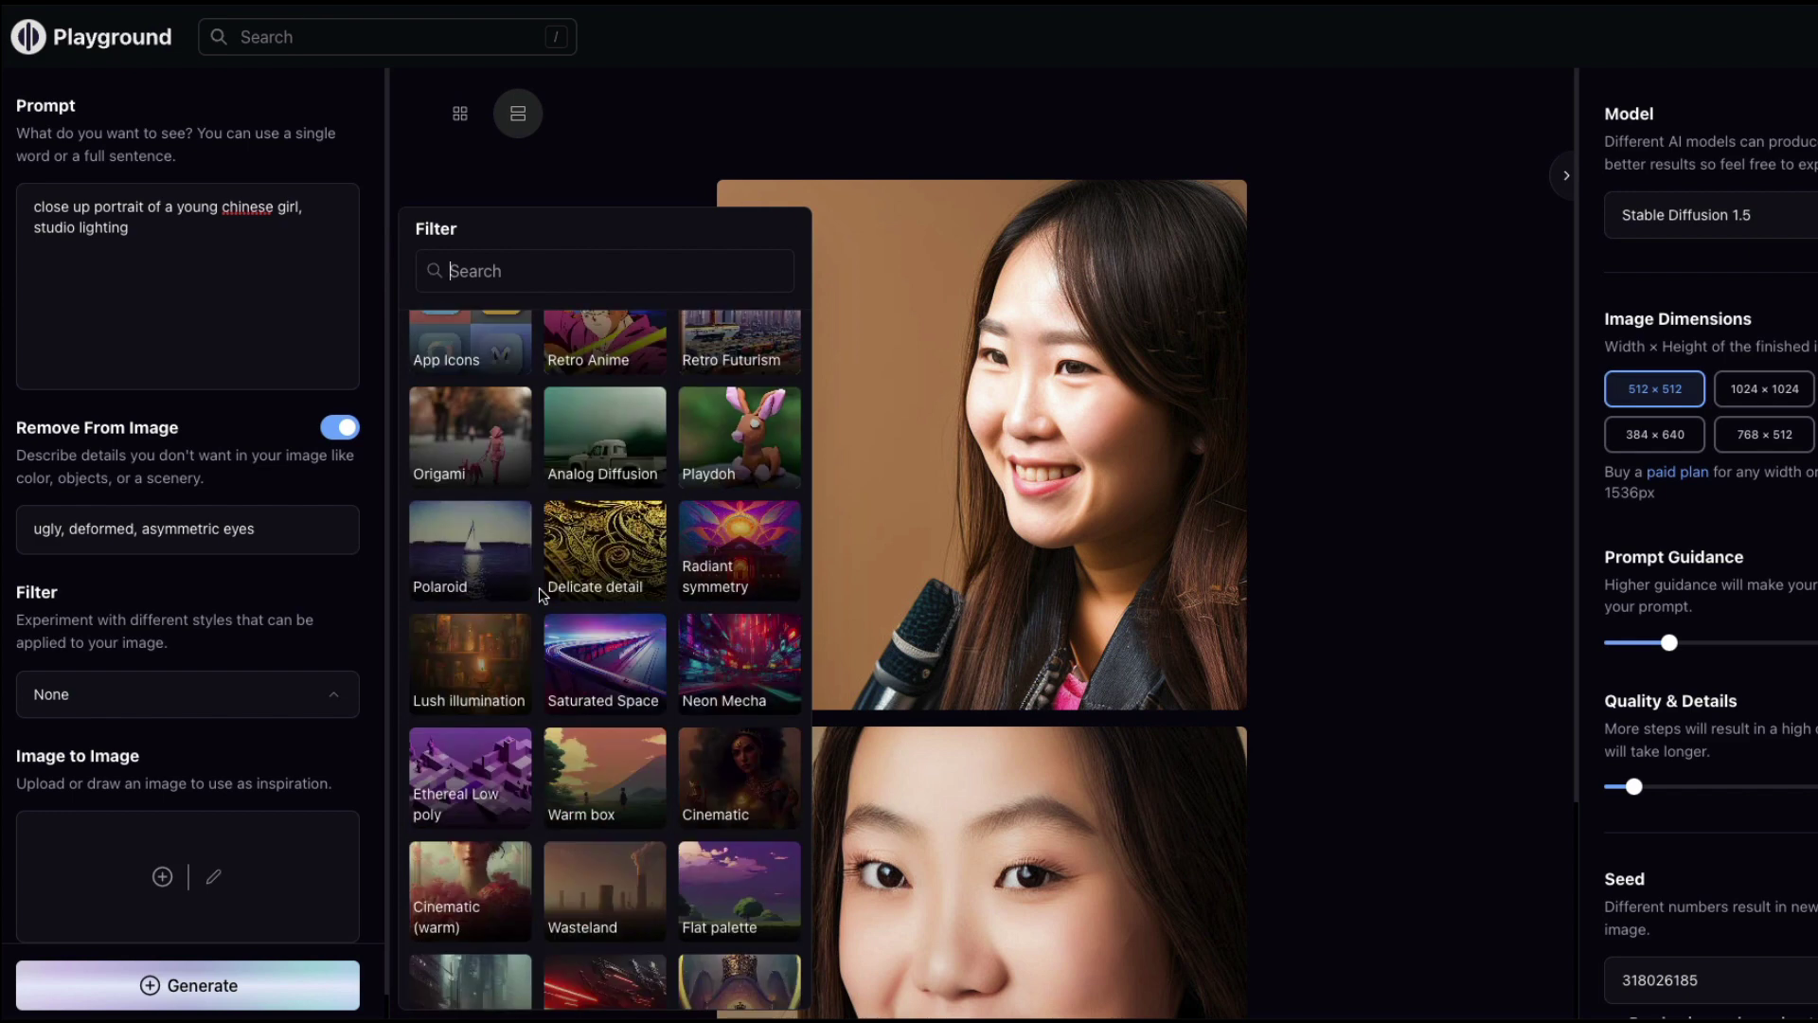
scroll(541, 593, "up", 3)
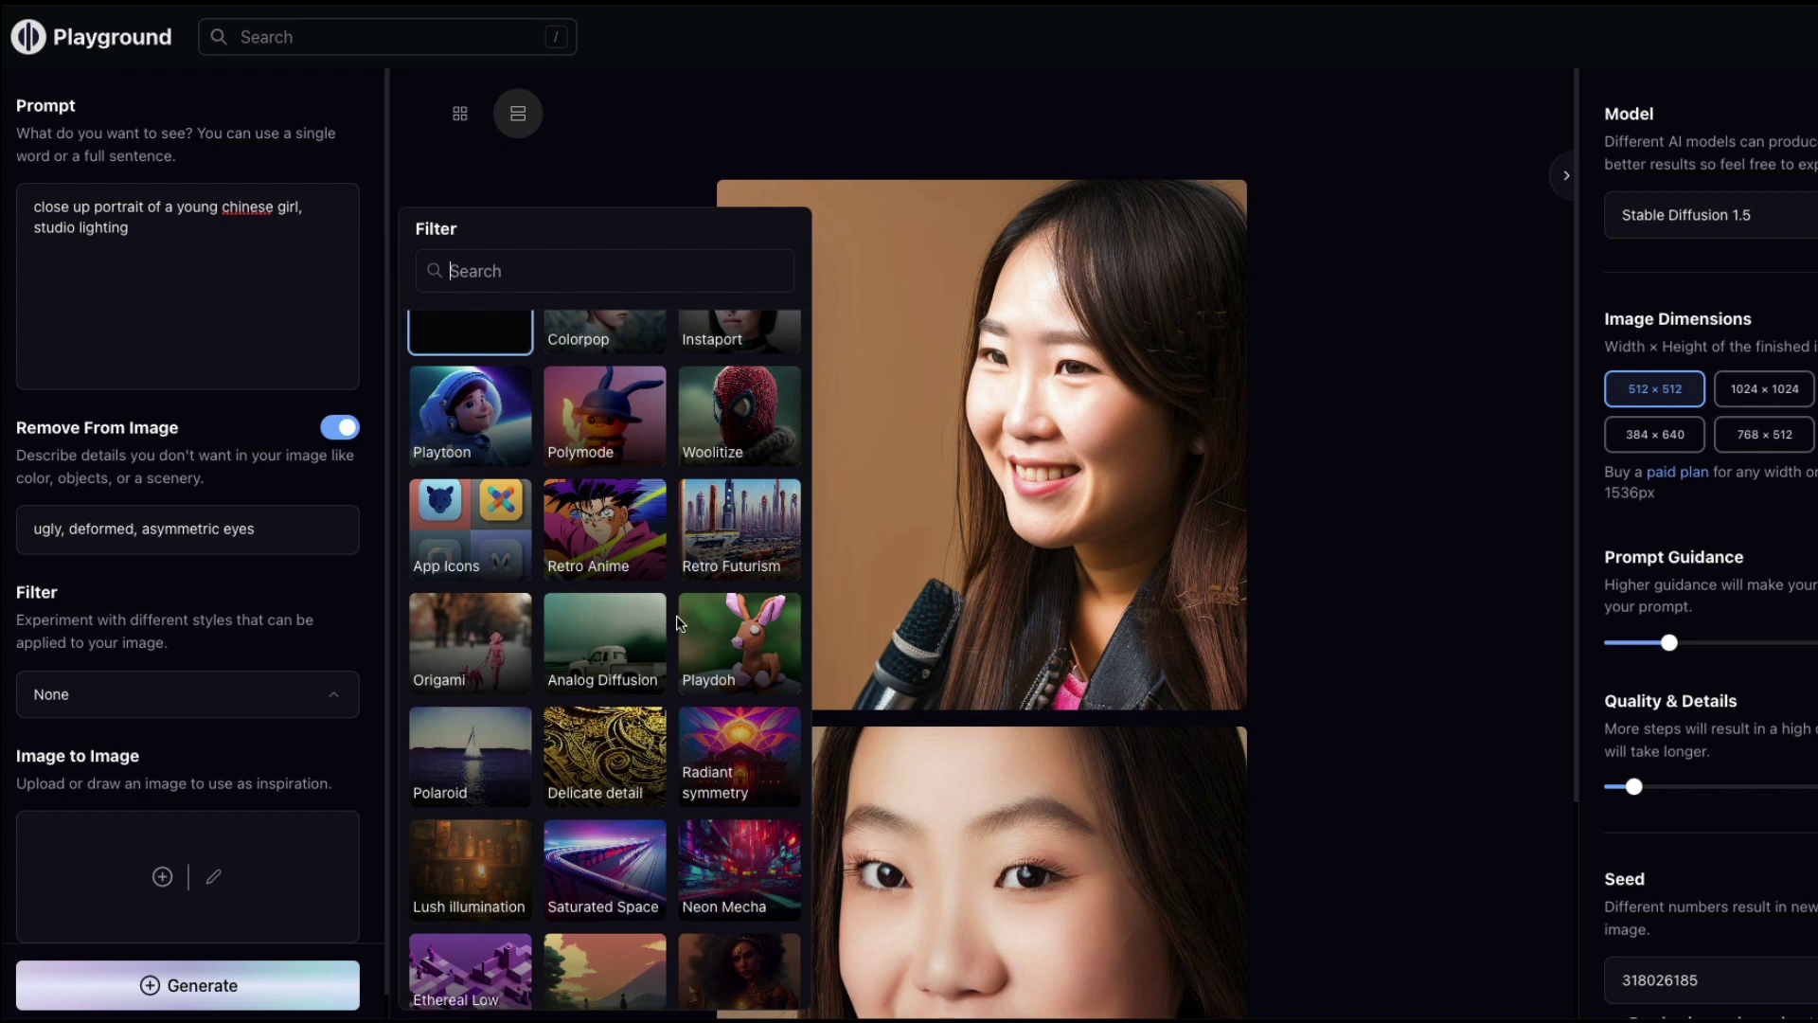
left_click(452, 445)
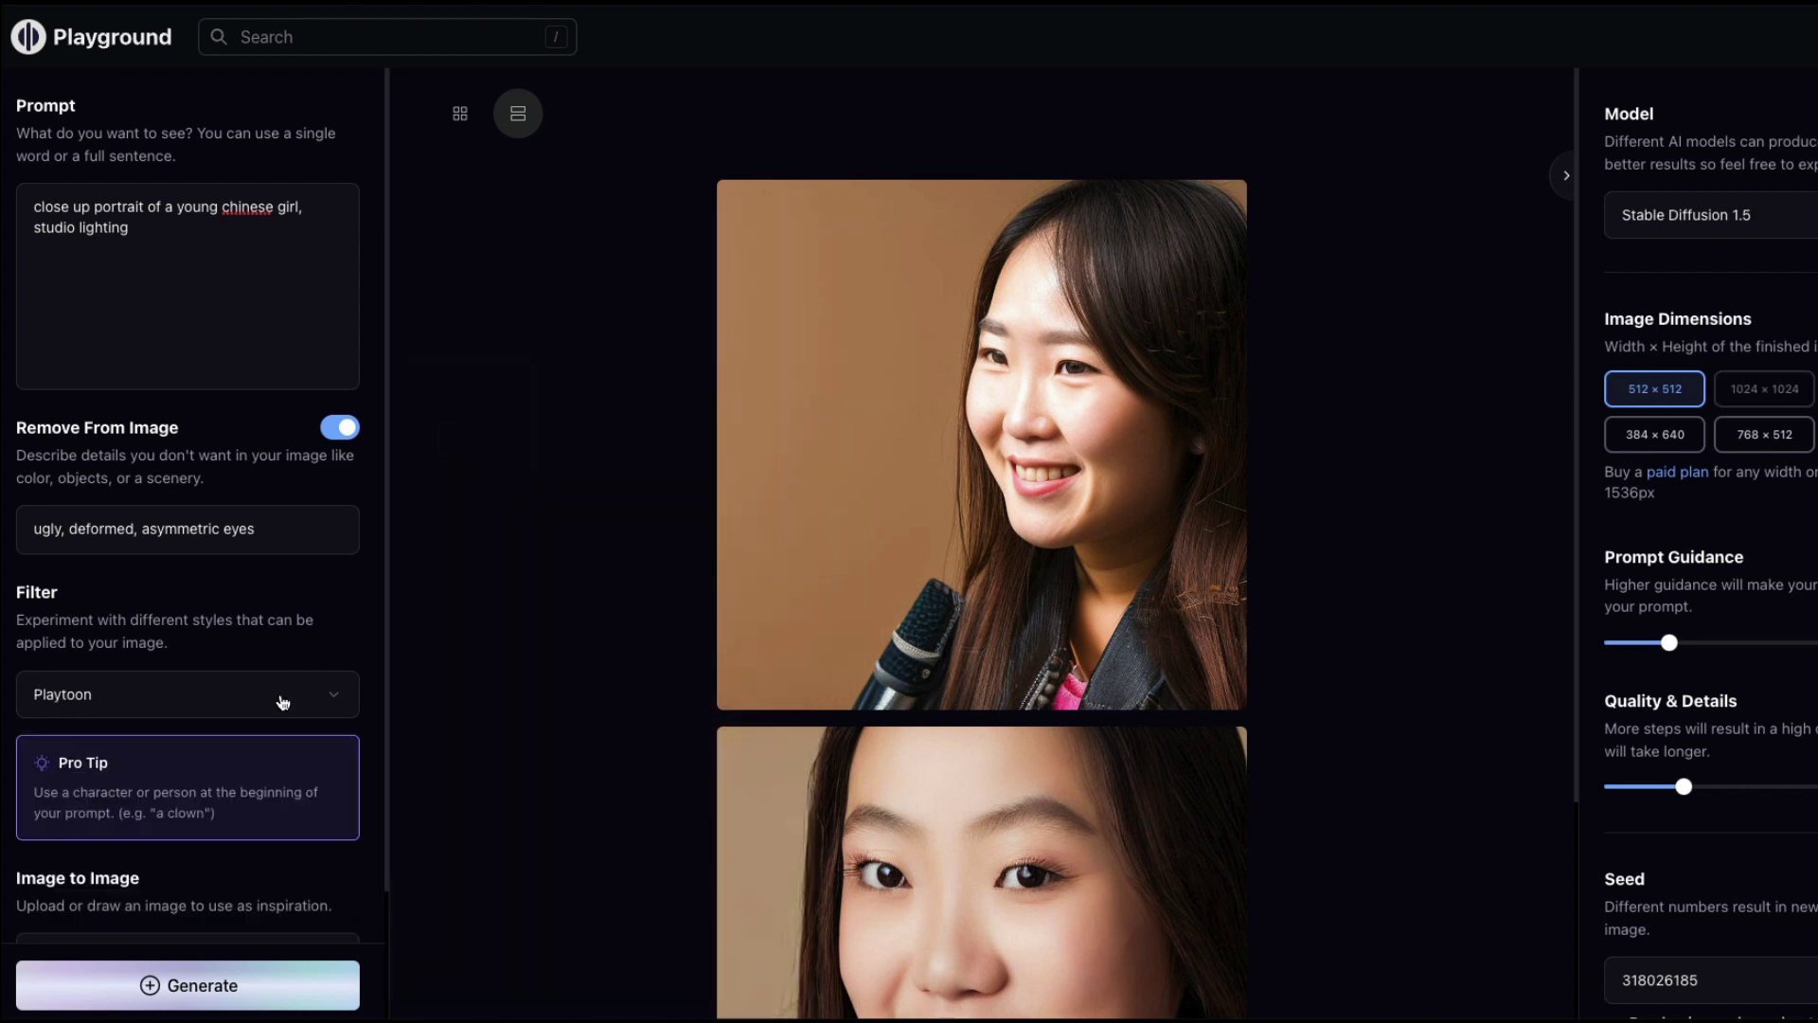
left_click(185, 992)
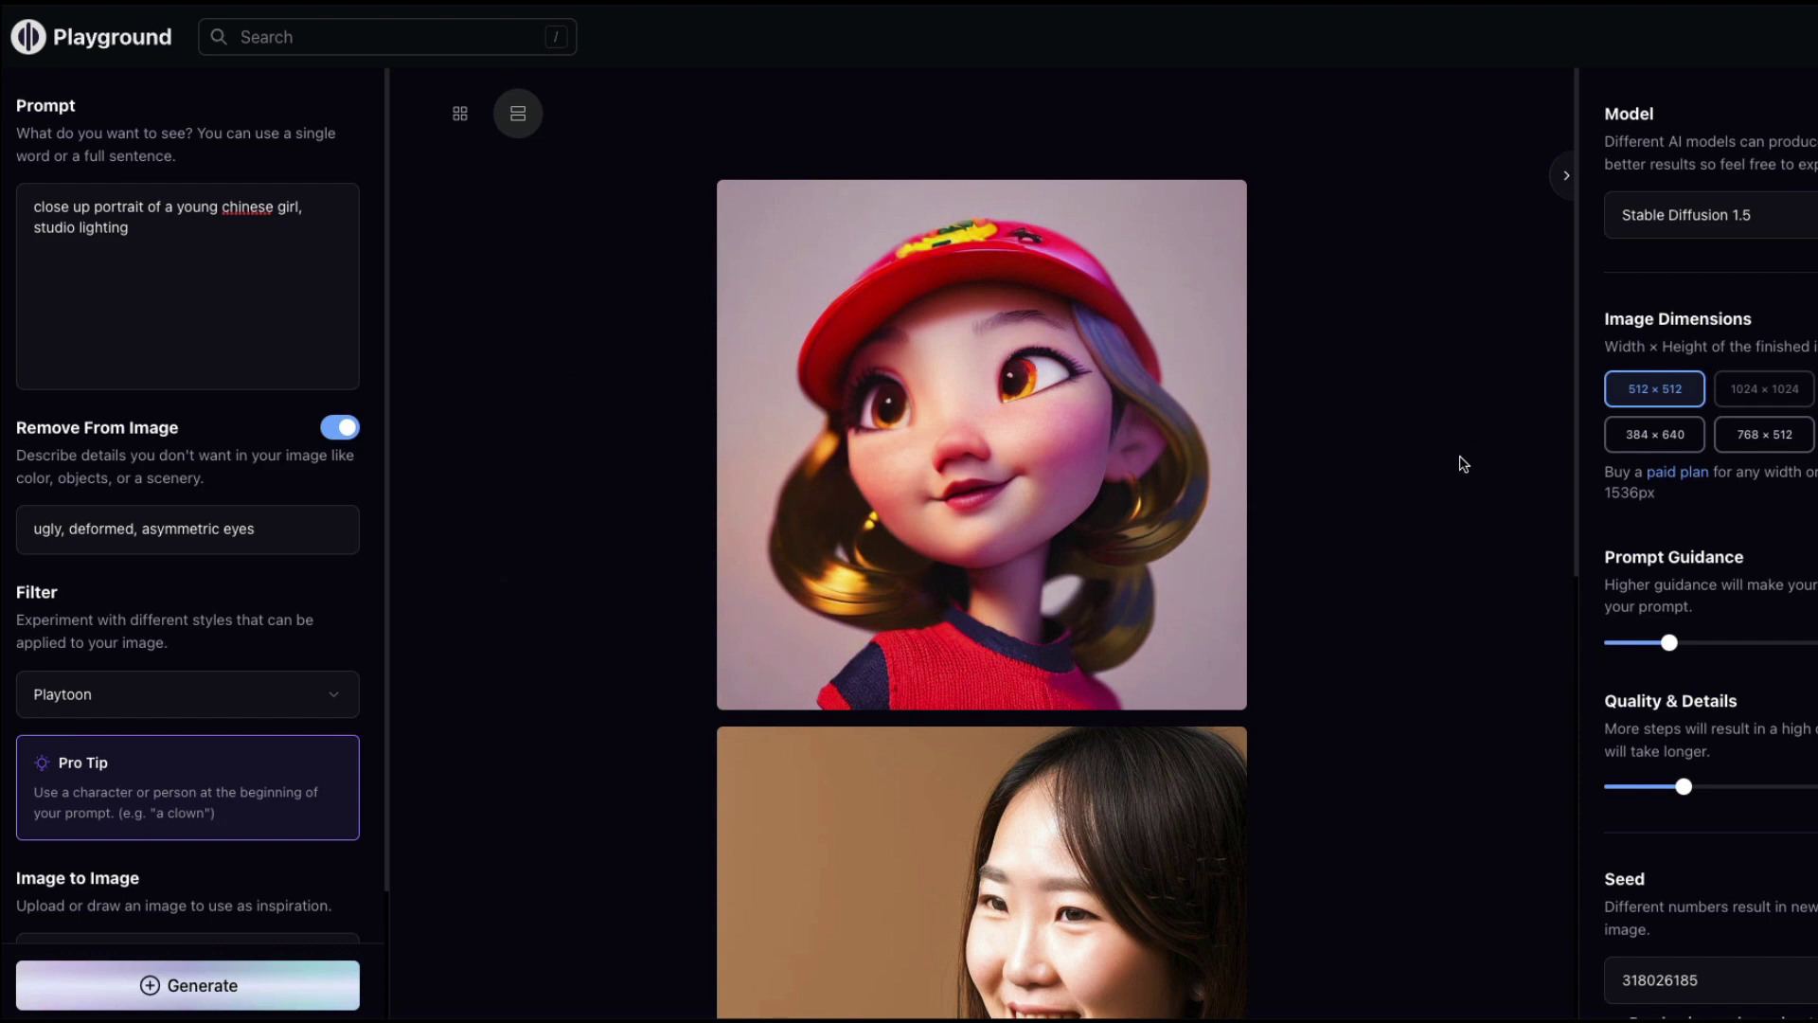
Step: Compare the Playtoon portrait with the unfiltered portraits and check its full prompt
scroll(1485, 625, "down", 7)
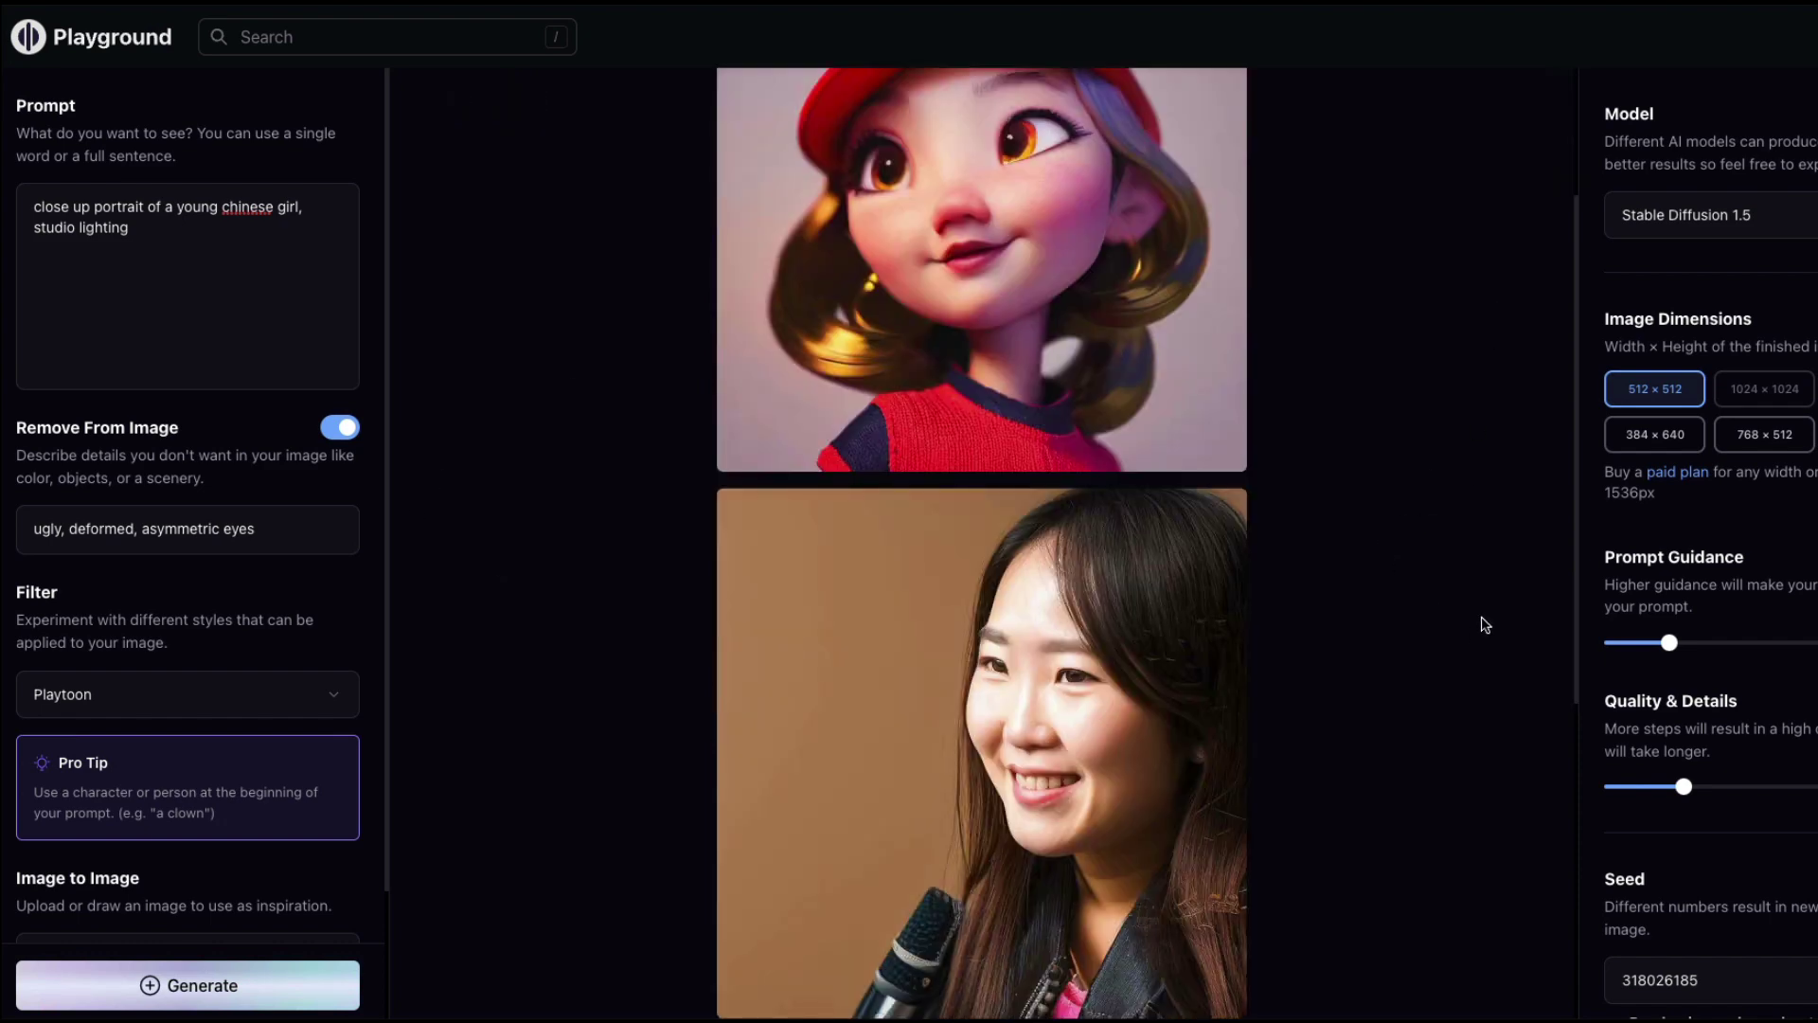
scroll(1485, 625, "up", 7)
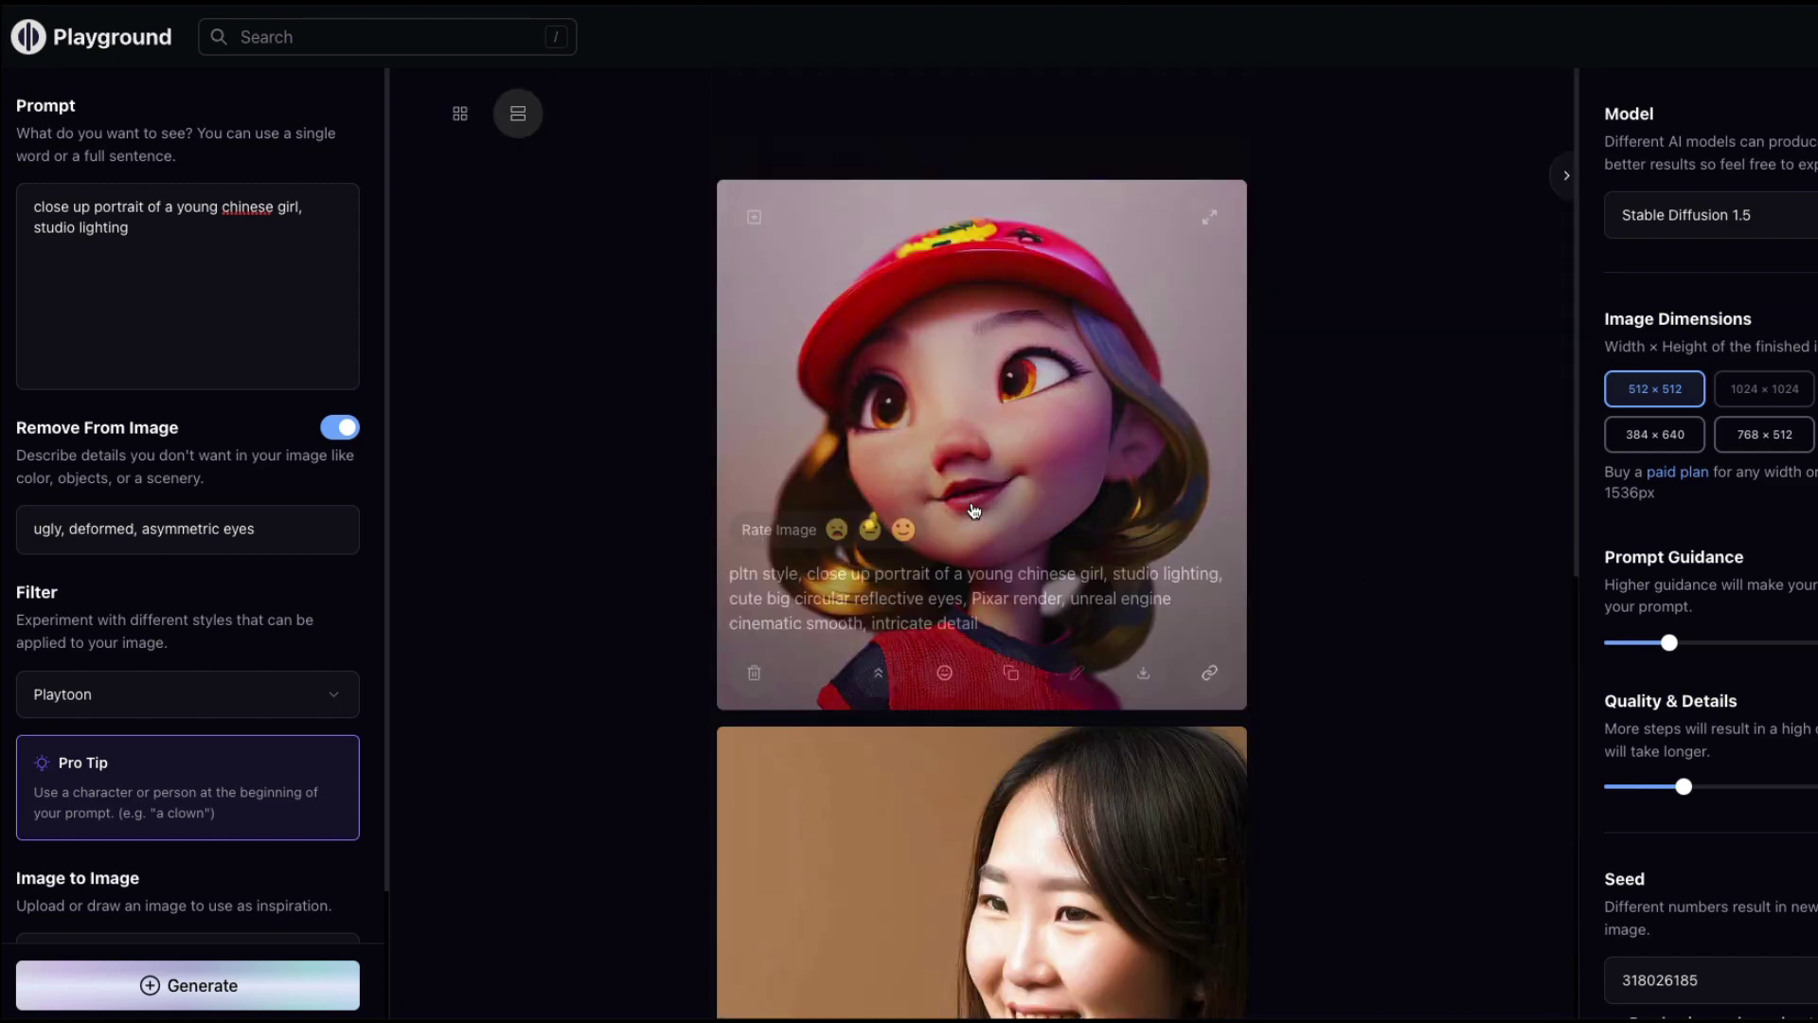
scroll(1477, 661, "down", 3)
scroll(1477, 661, "up", 3)
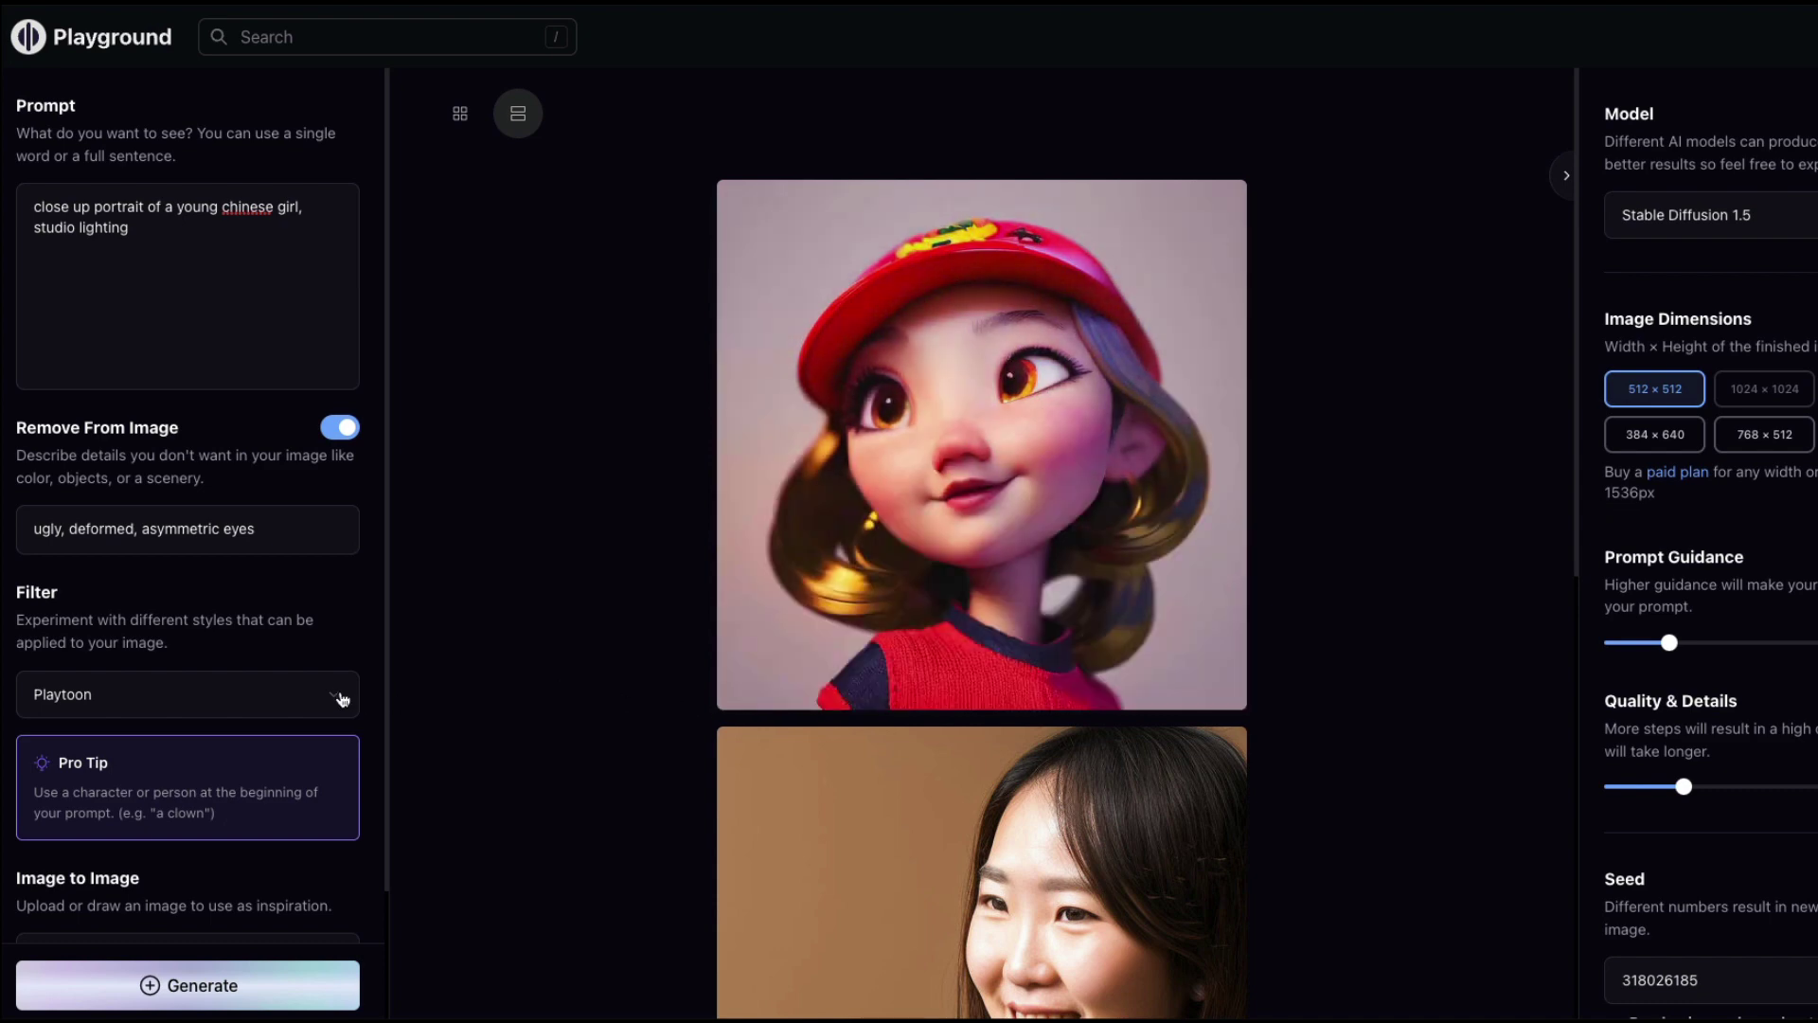
Step: Open the filter styles again and look through the alternatives to Playtoon
left_click(337, 694)
scroll(602, 620, "down", 2)
scroll(602, 620, "up", 3)
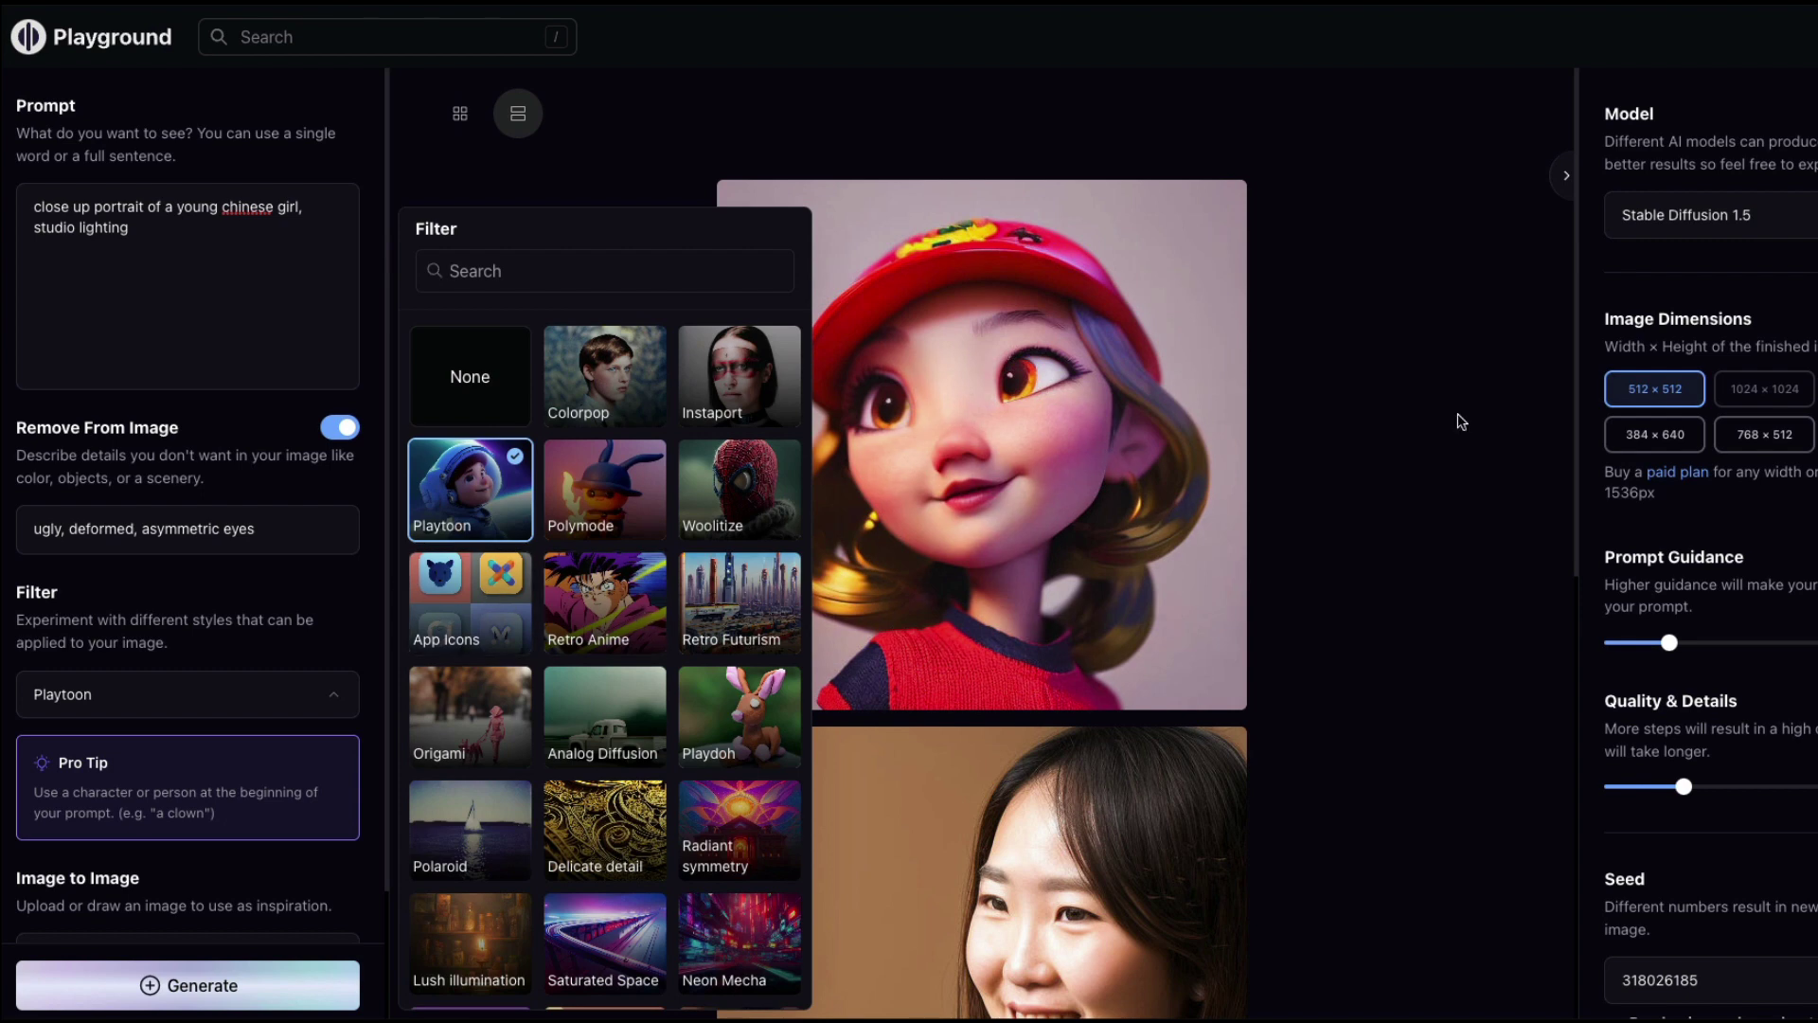
Step: Set the filter style to App Icons
left_click(1444, 458)
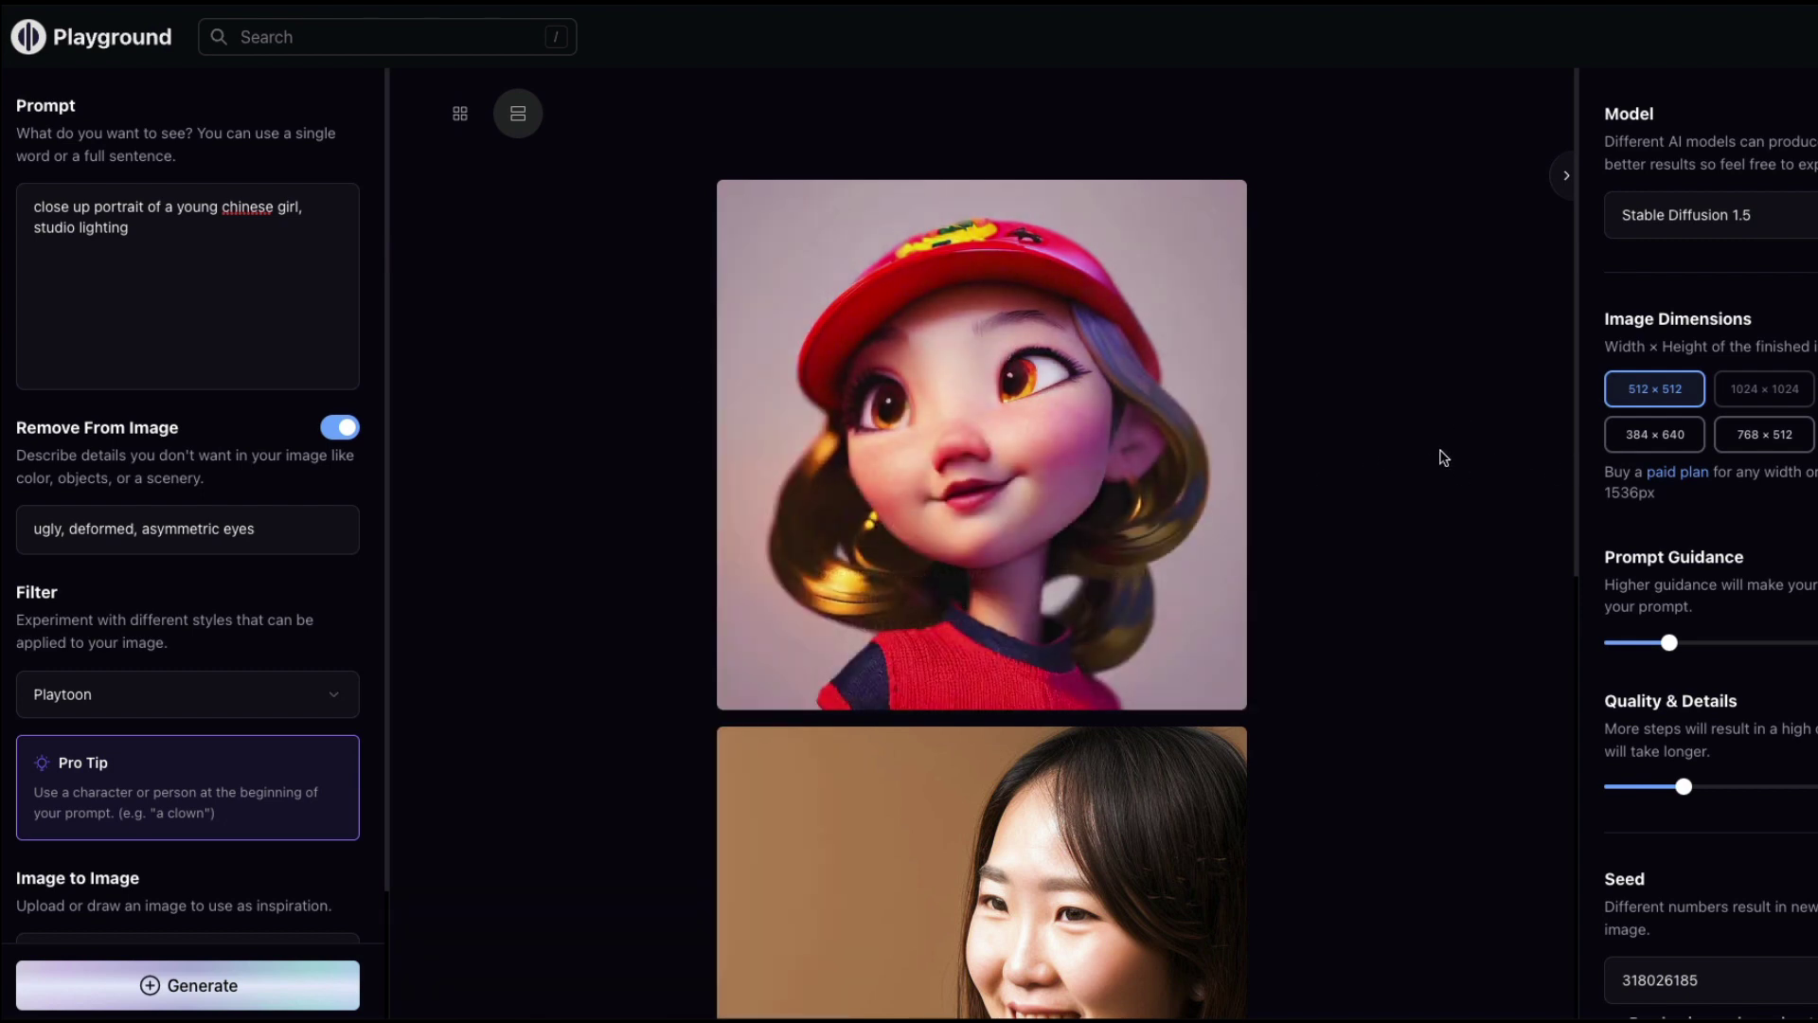
double_click(293, 339)
key("ctrl+a")
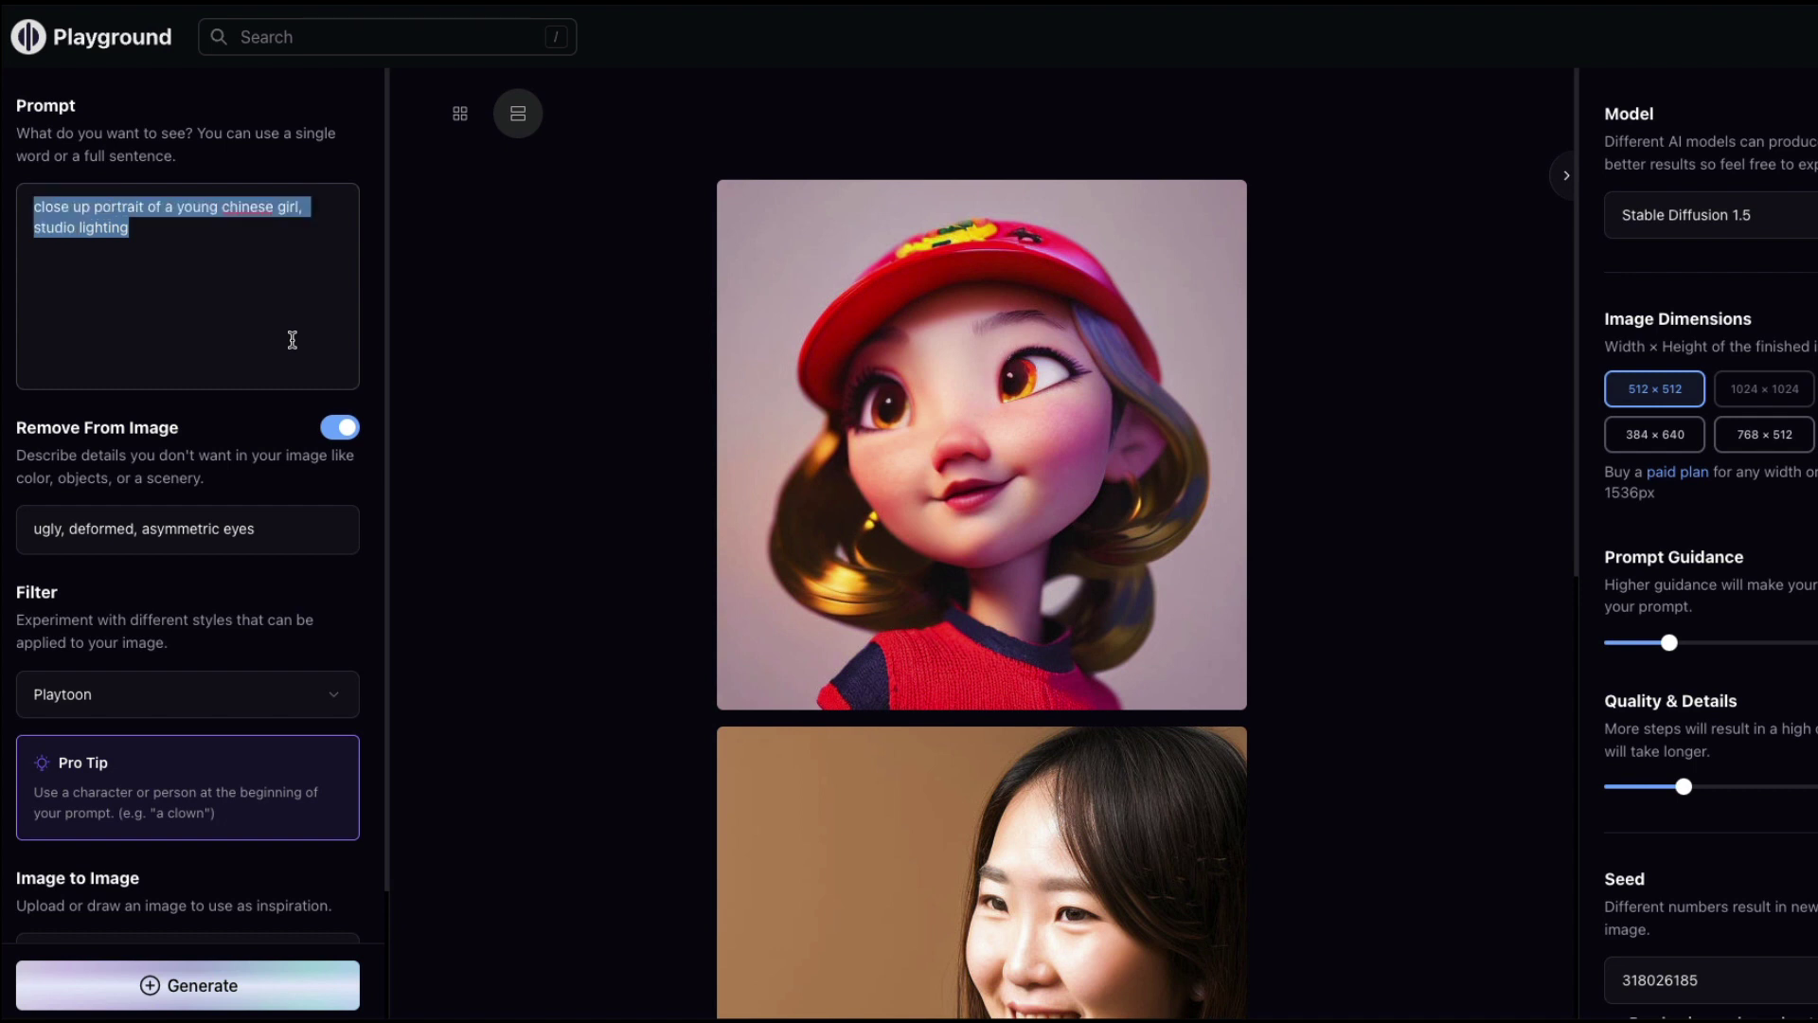
left_click(279, 697)
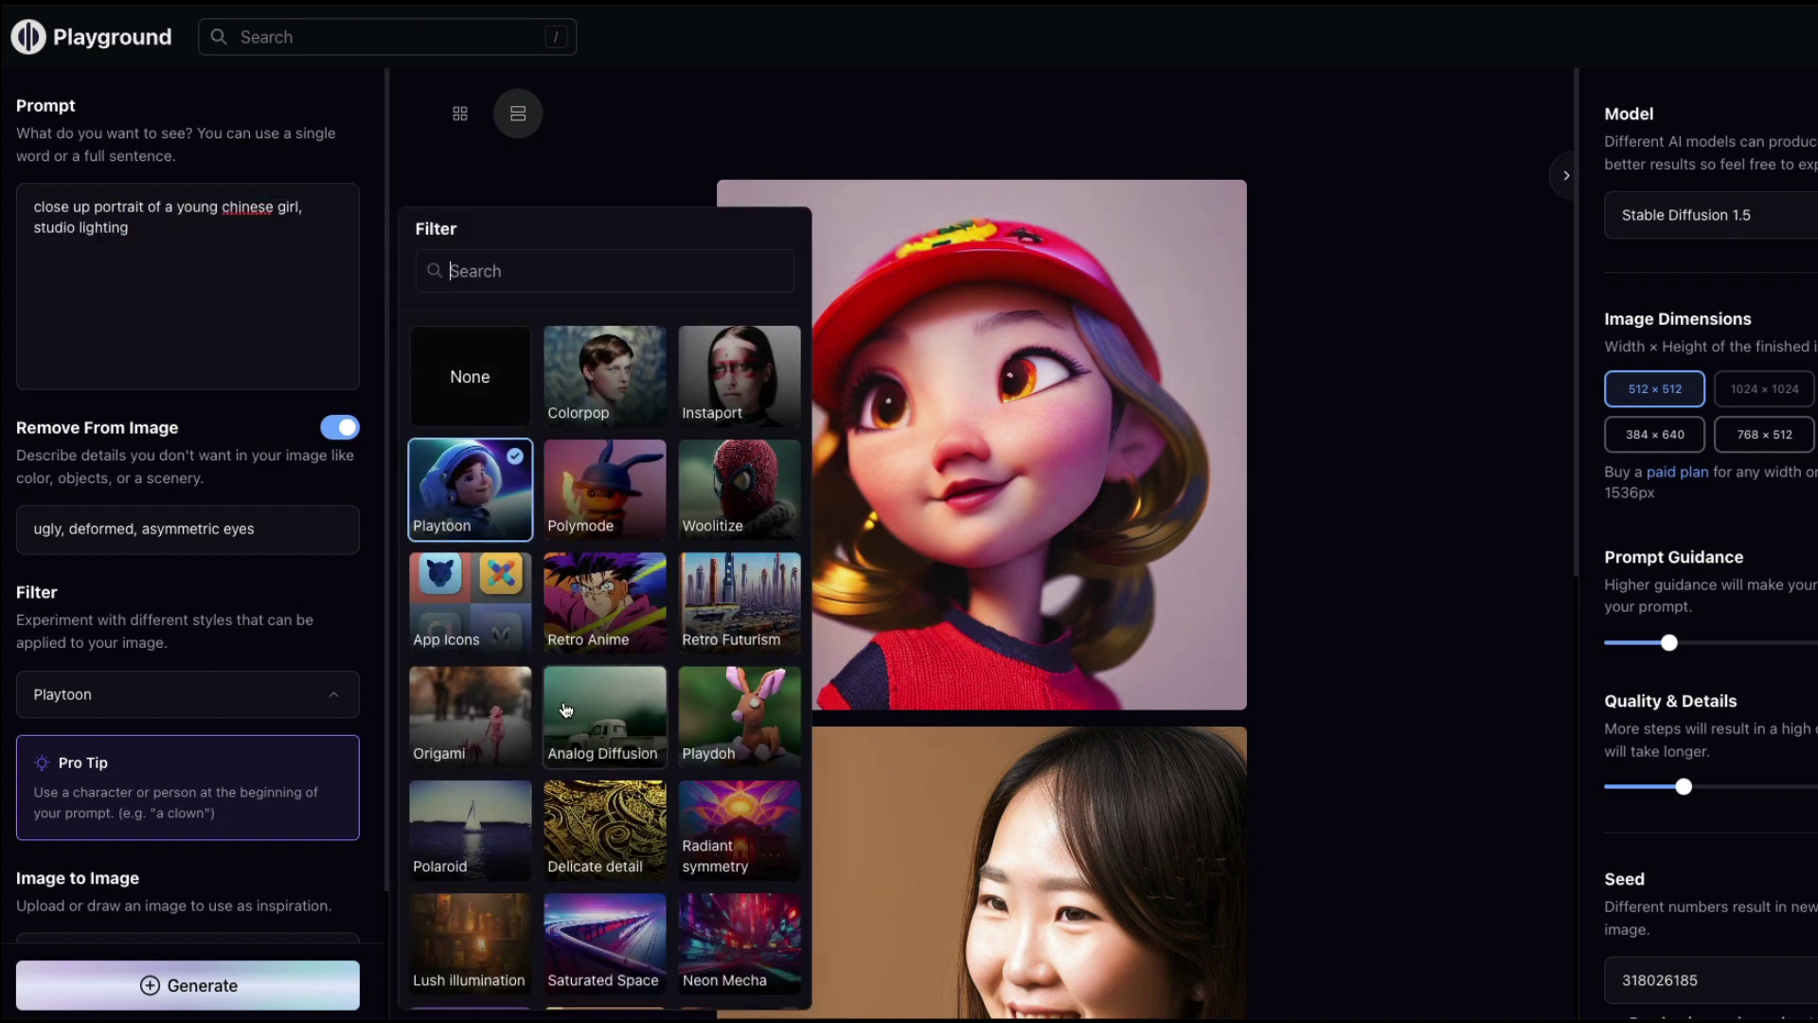
left_click(470, 606)
Step: Replace the prompt with "a blue color bird flying" and generate the image with the App Icons filter
double_click(122, 271)
key("ctrl+a")
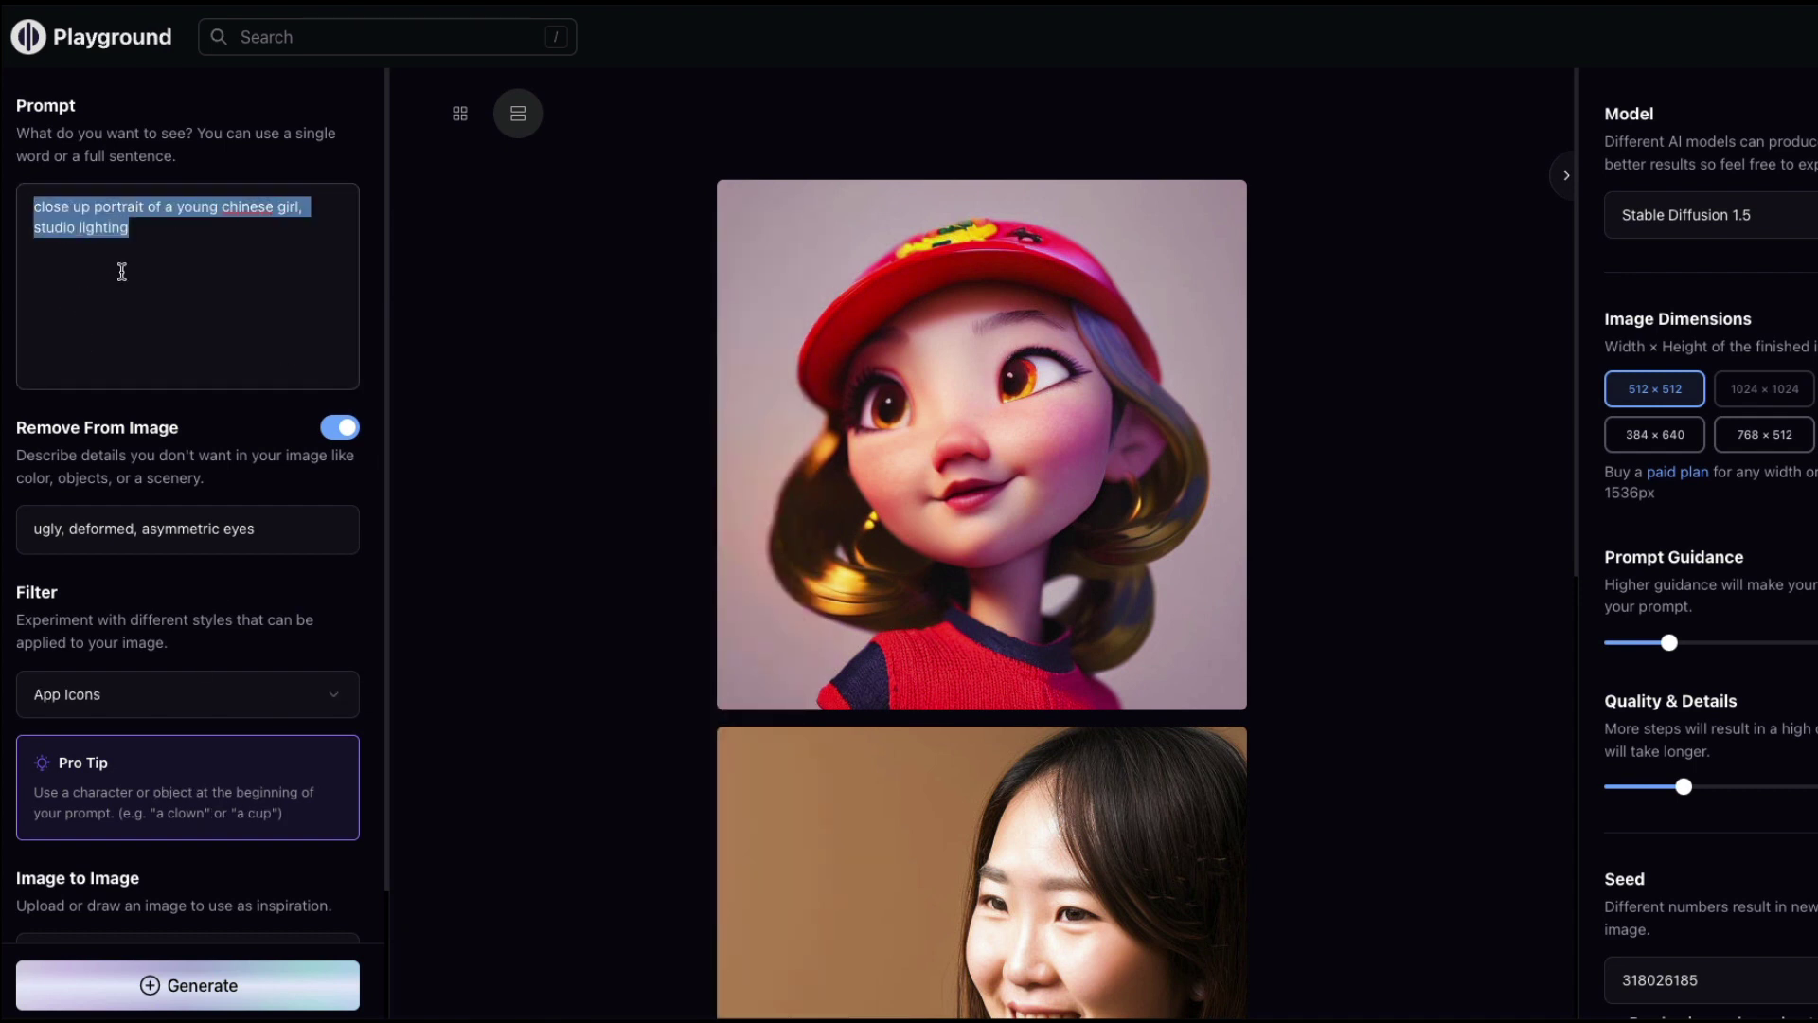
type("a brid")
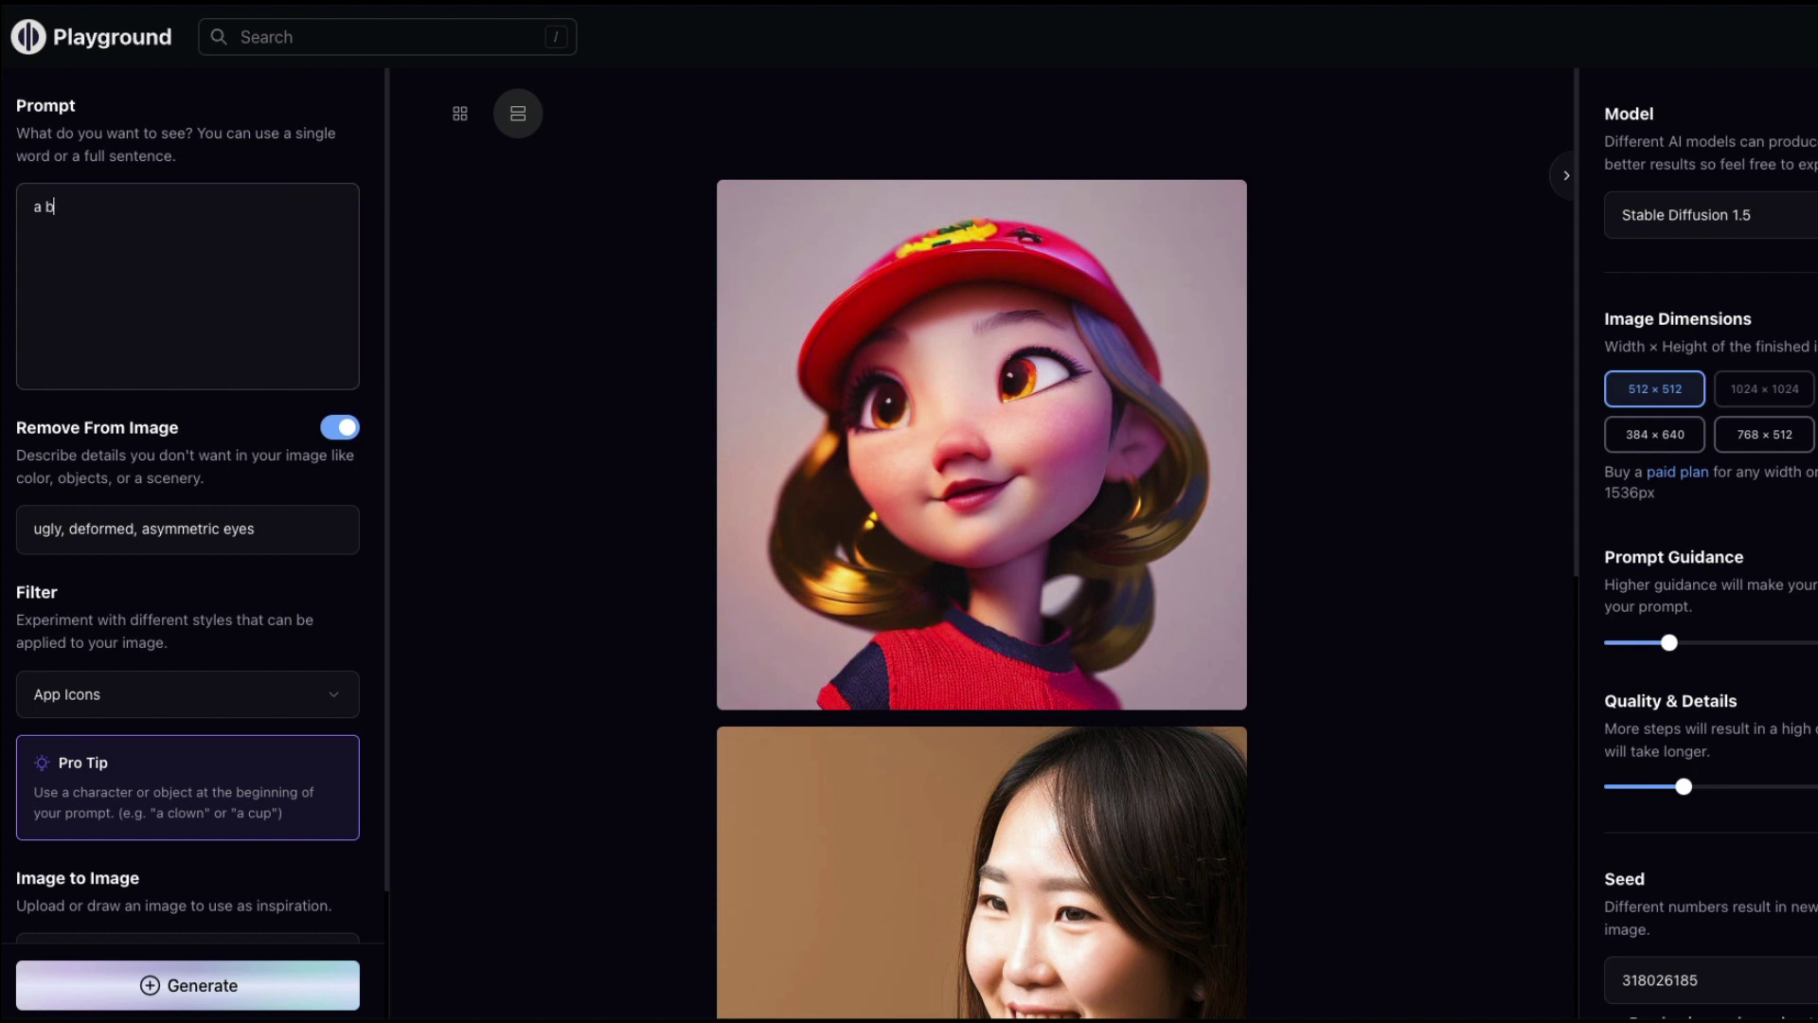
key("BackSpace")
type("blue color birld flying")
scroll(84, 449, "down", 2)
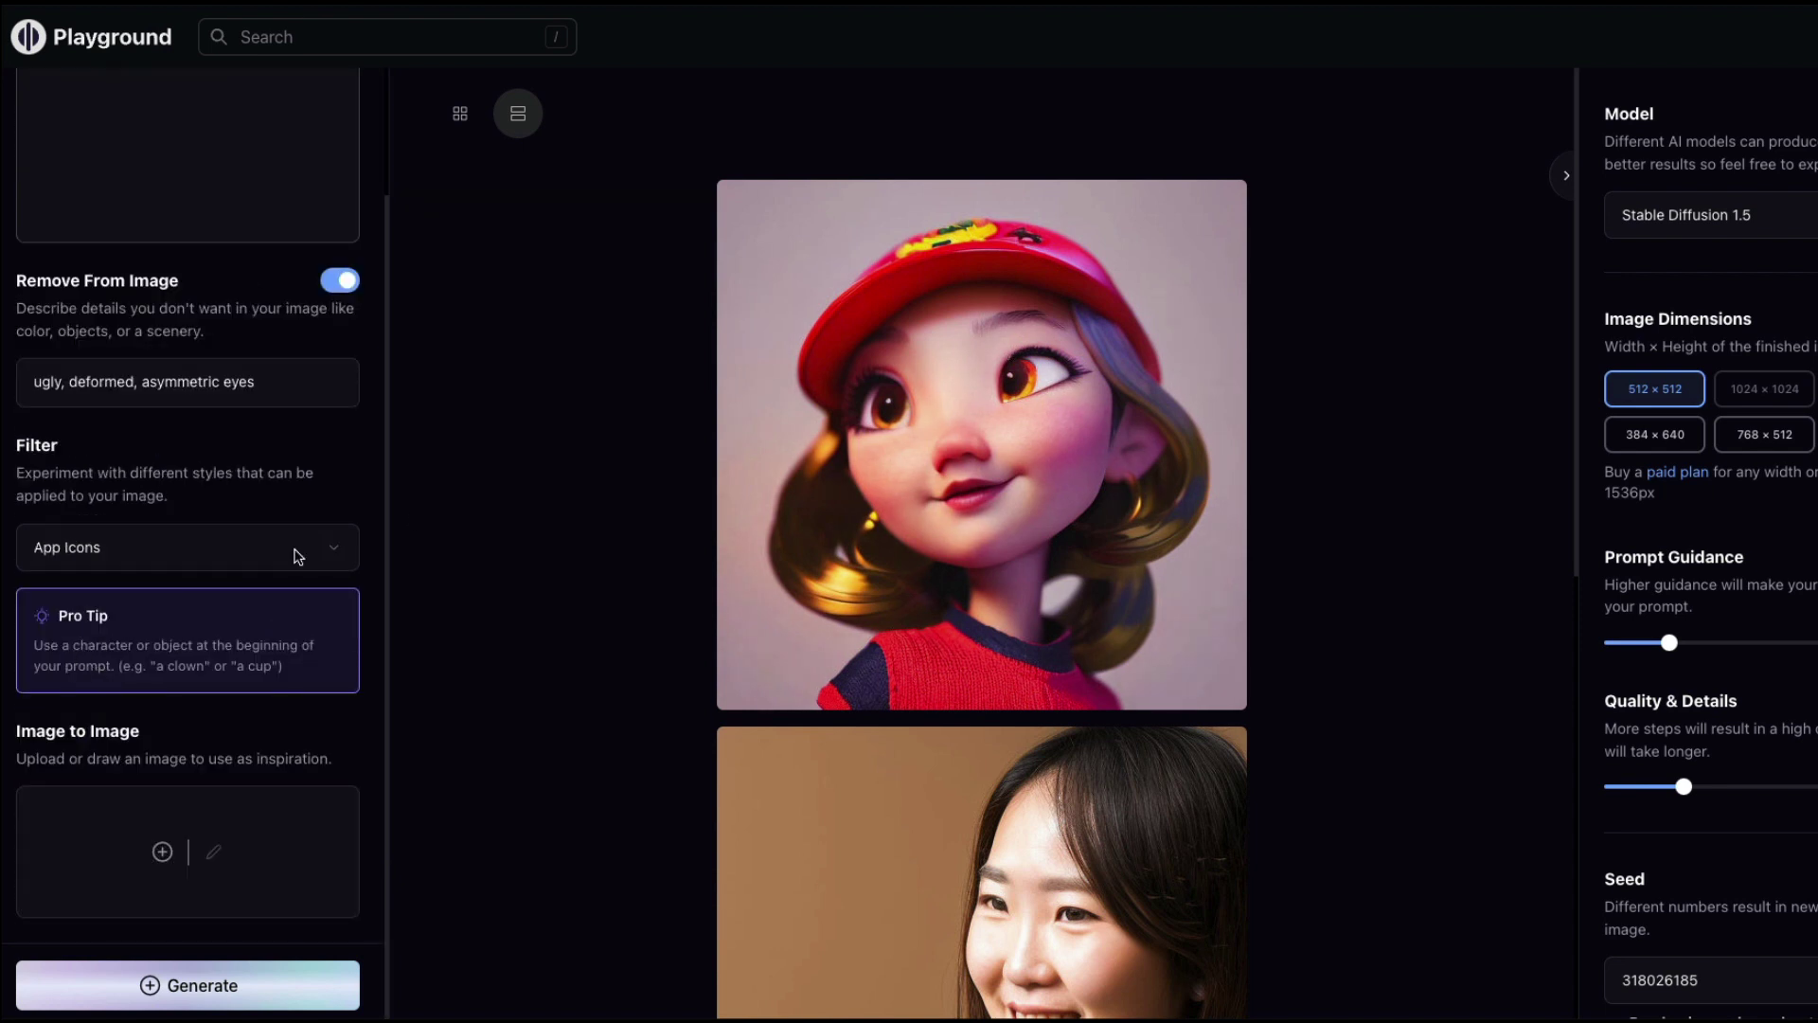
scroll(202, 723, "up", 2)
scroll(199, 795, "down", 2)
scroll(232, 597, "up", 2)
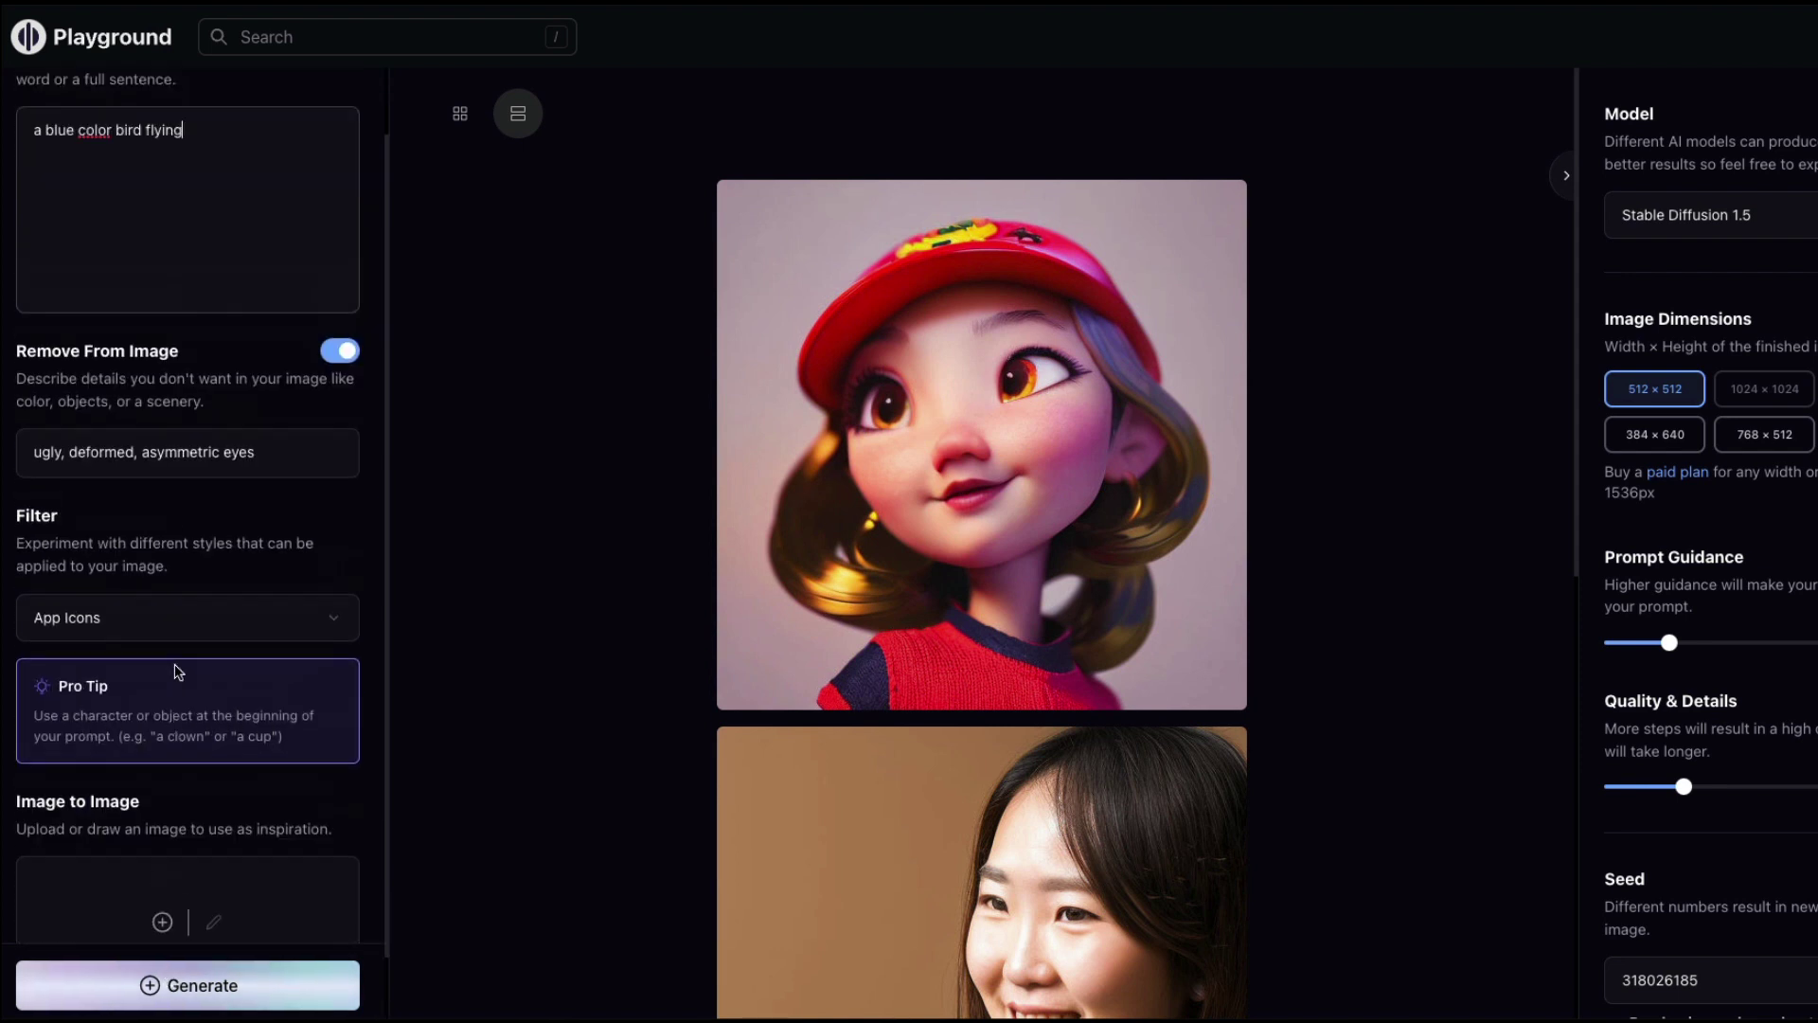
left_click(201, 985)
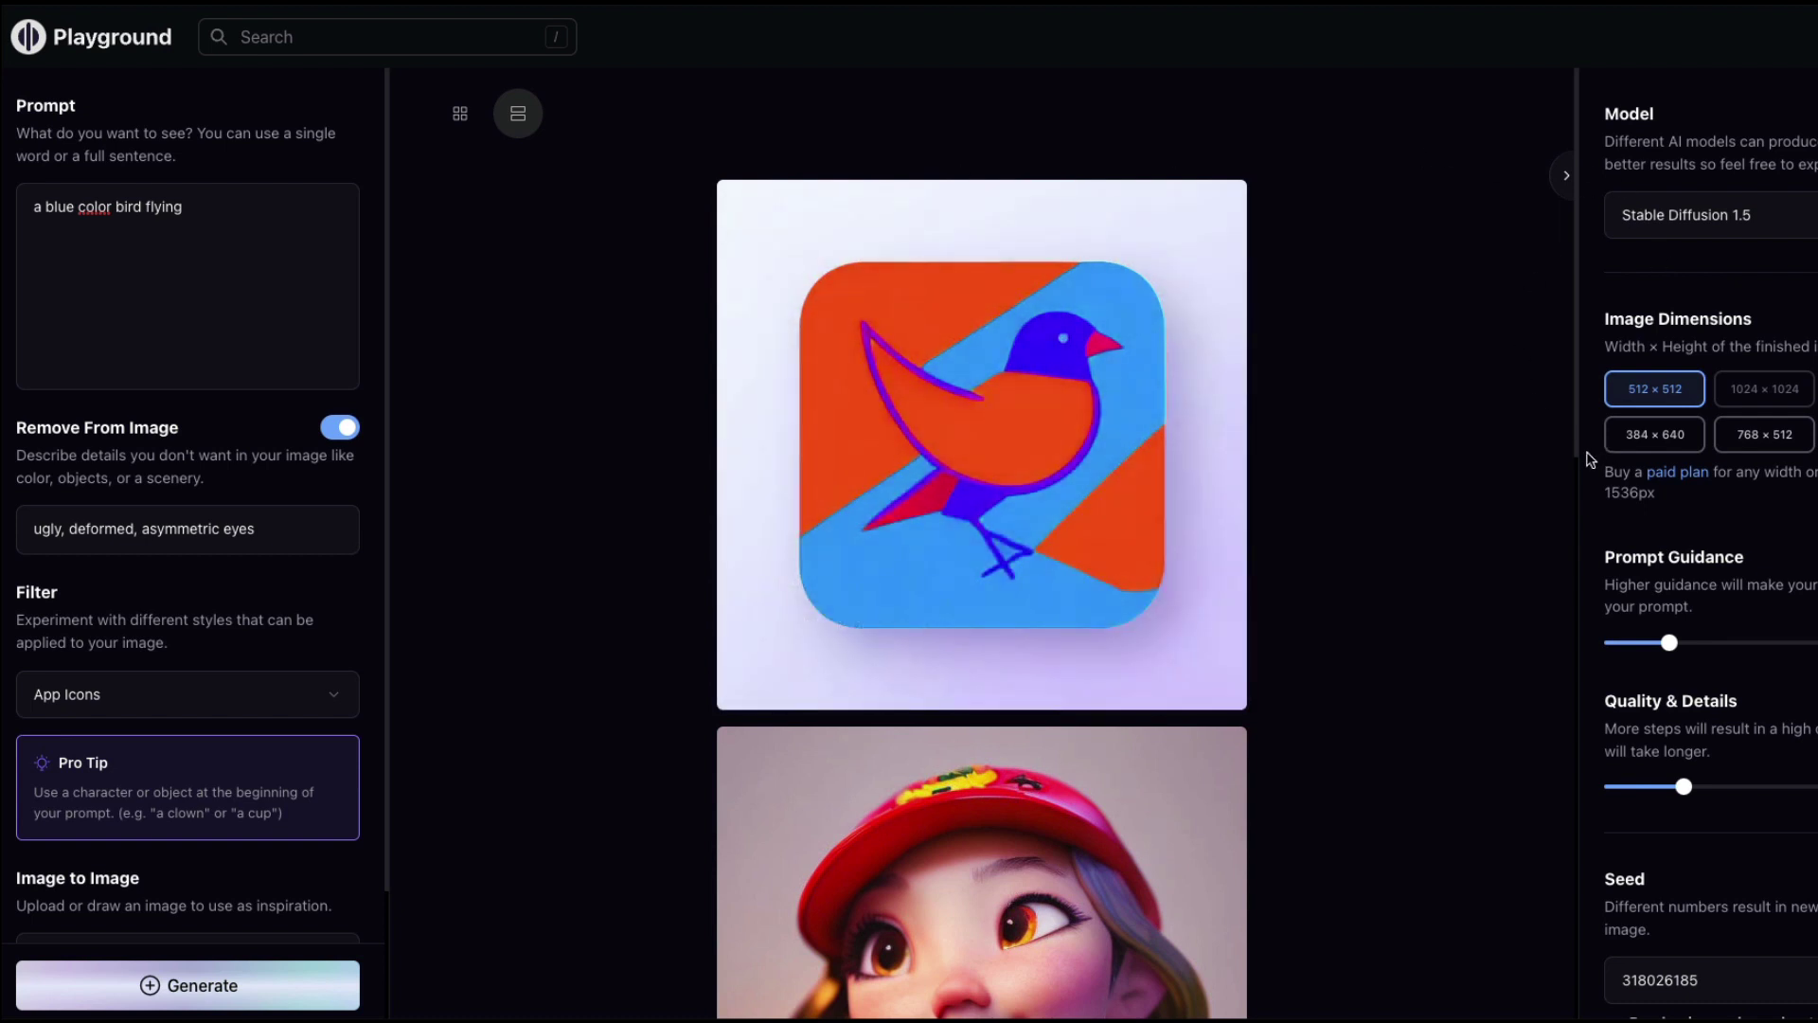
Step: Return to the unfiltered close-up portrait and its prompt, and set the filter style to Colorpop
scroll(1587, 454, "down", 2)
scroll(1439, 495, "down", 4)
scroll(1441, 495, "down", 10)
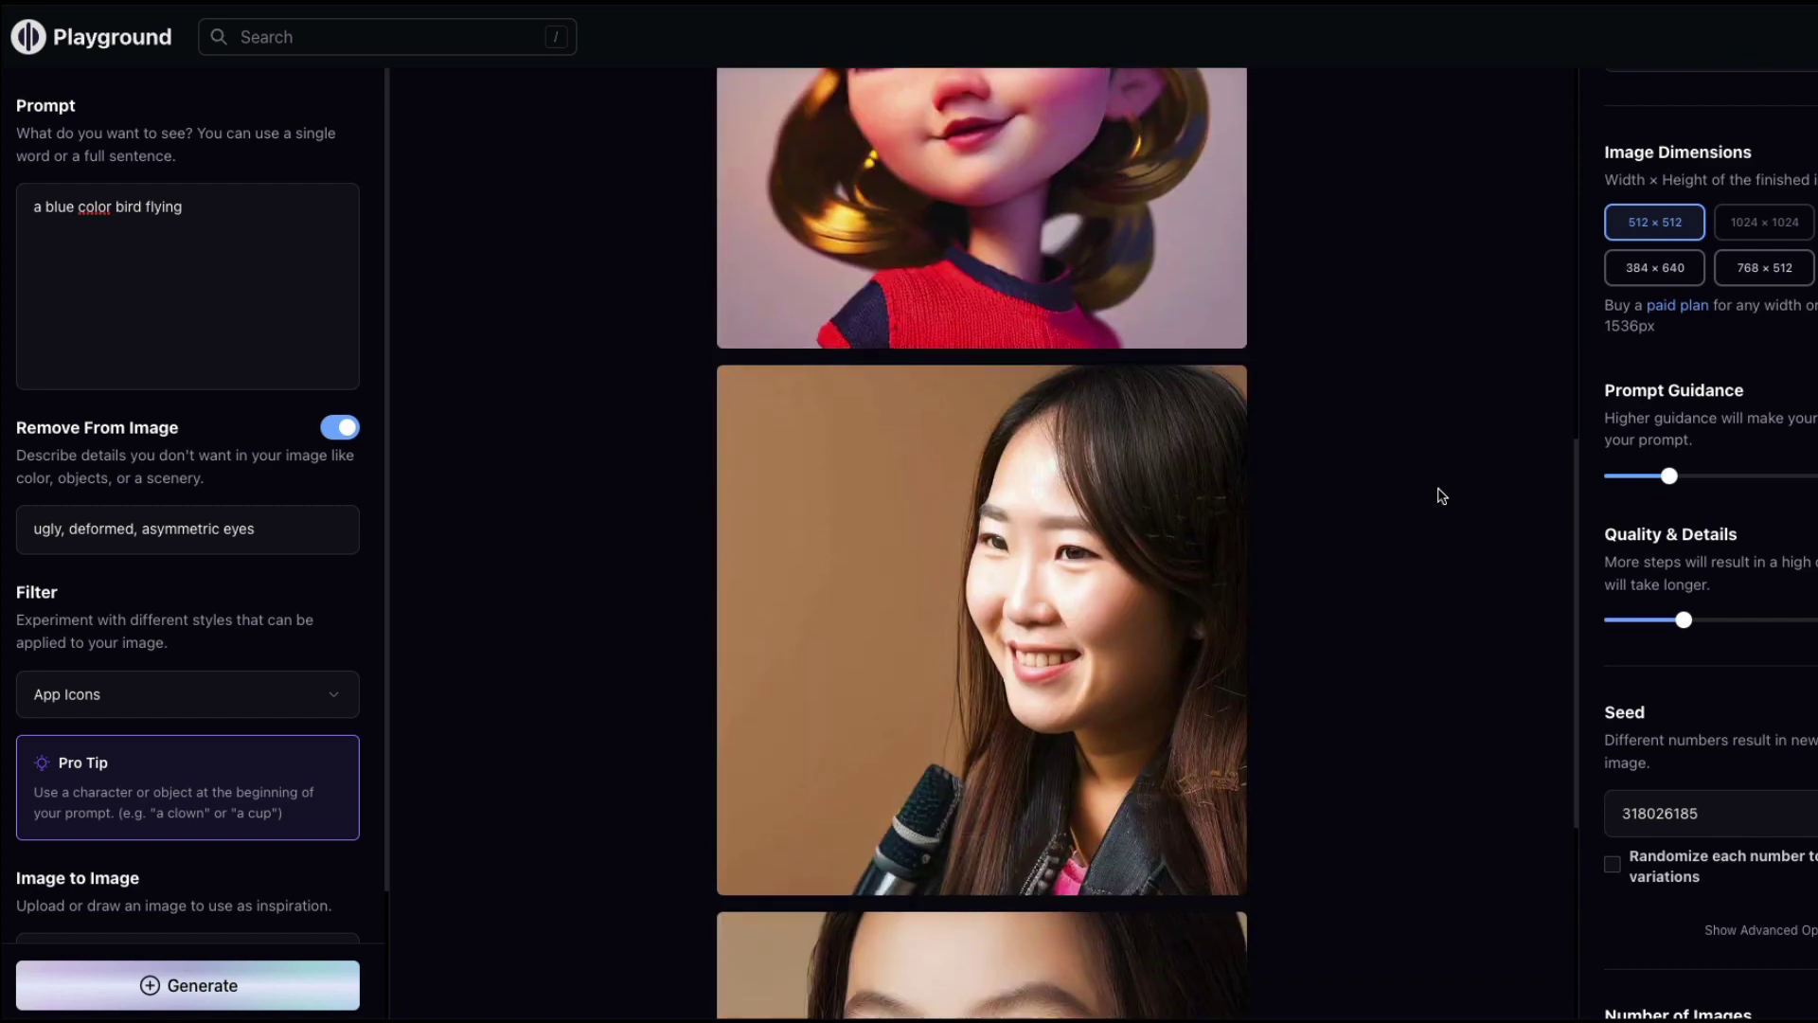
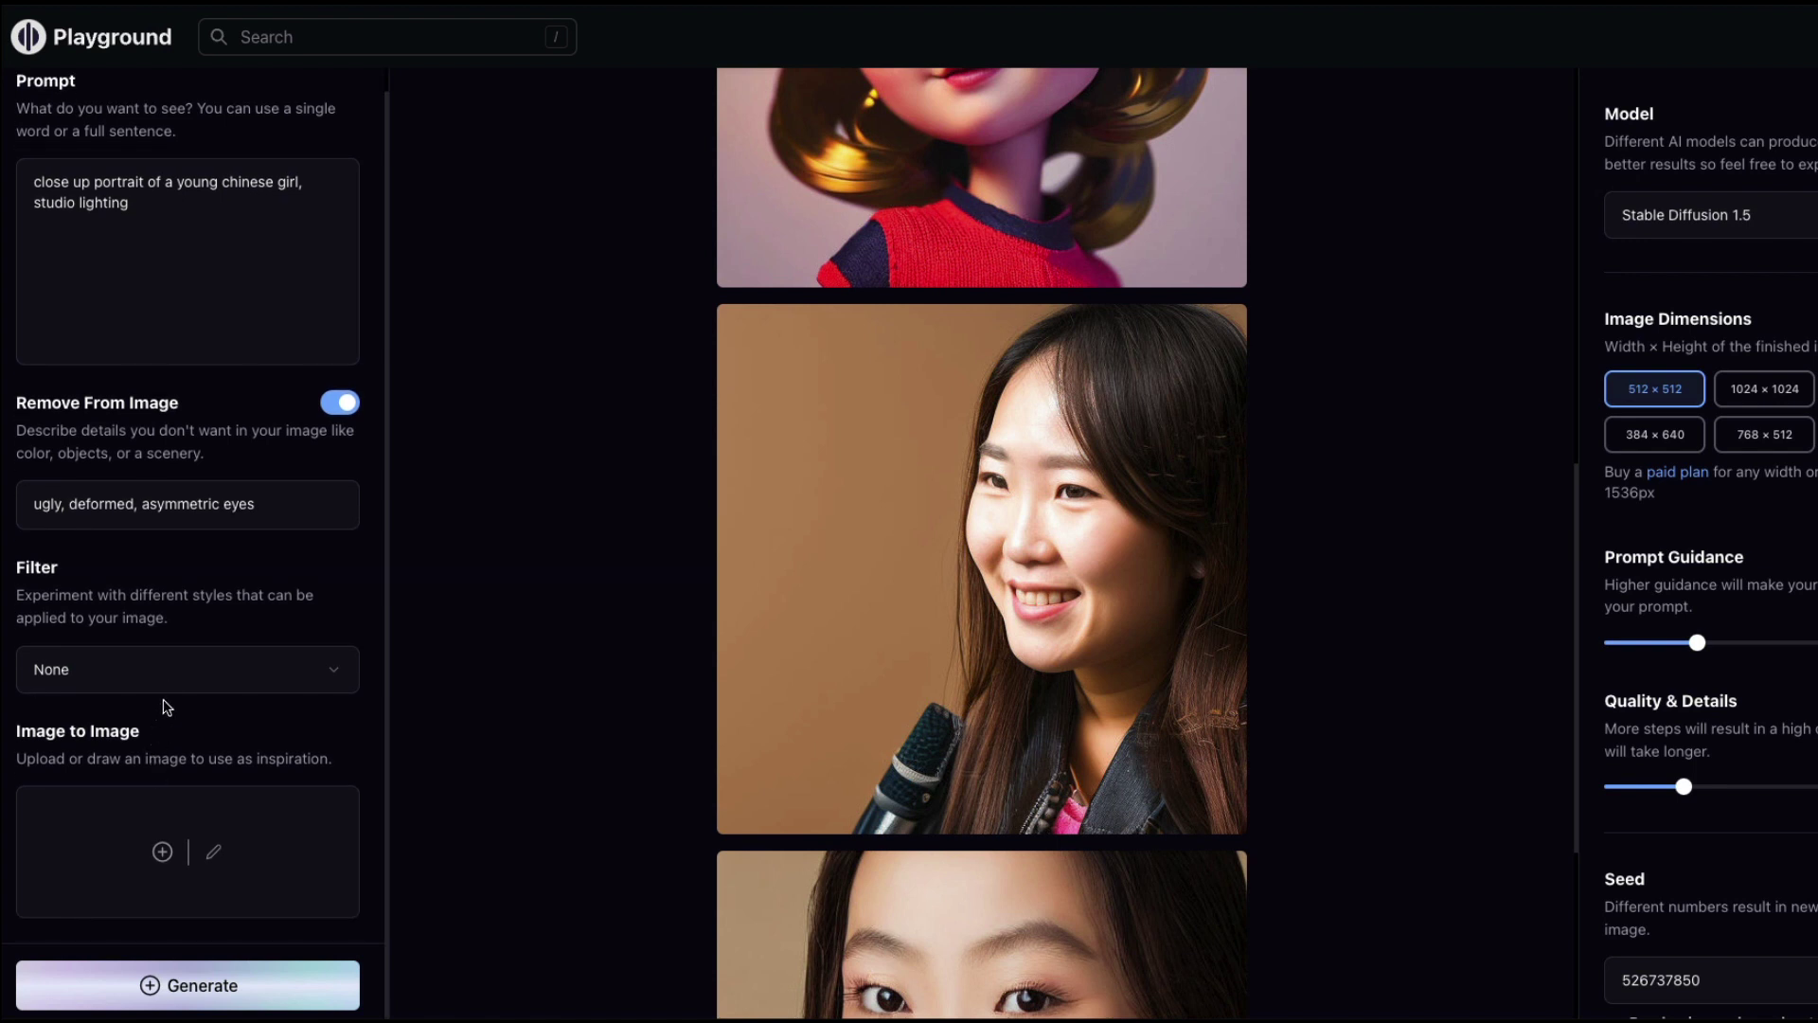
left_click(165, 689)
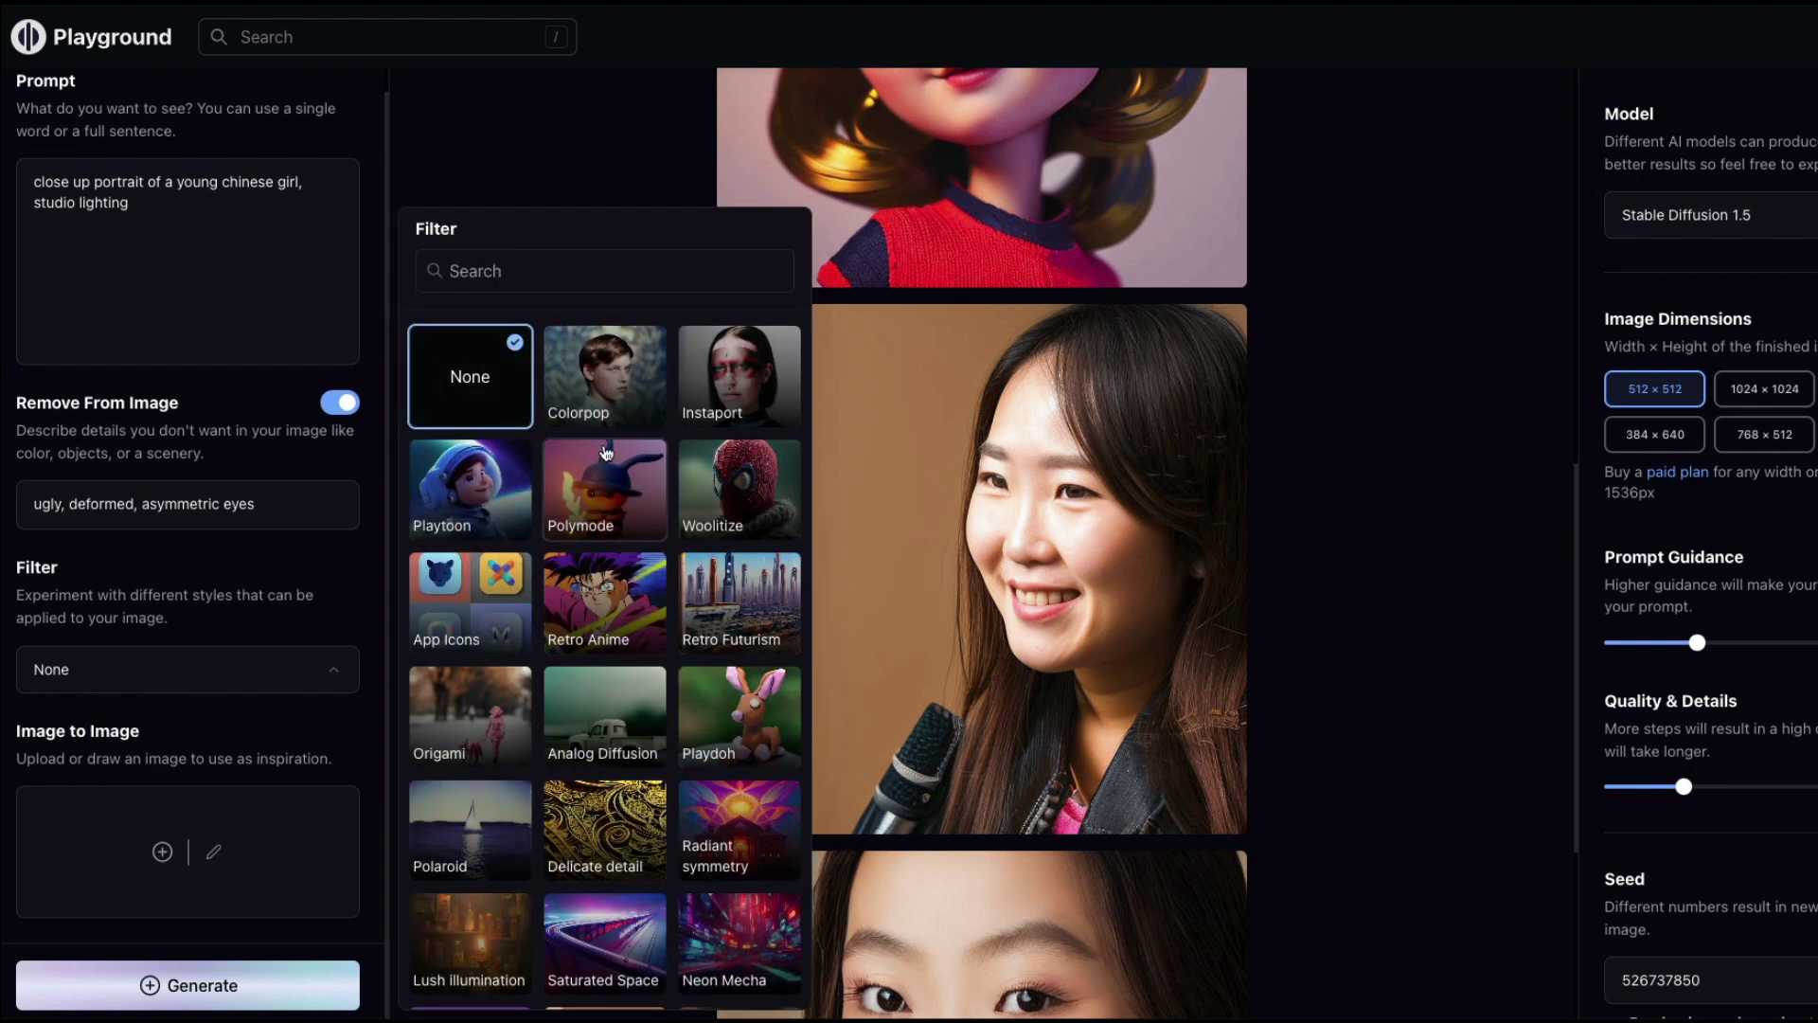
left_click(626, 380)
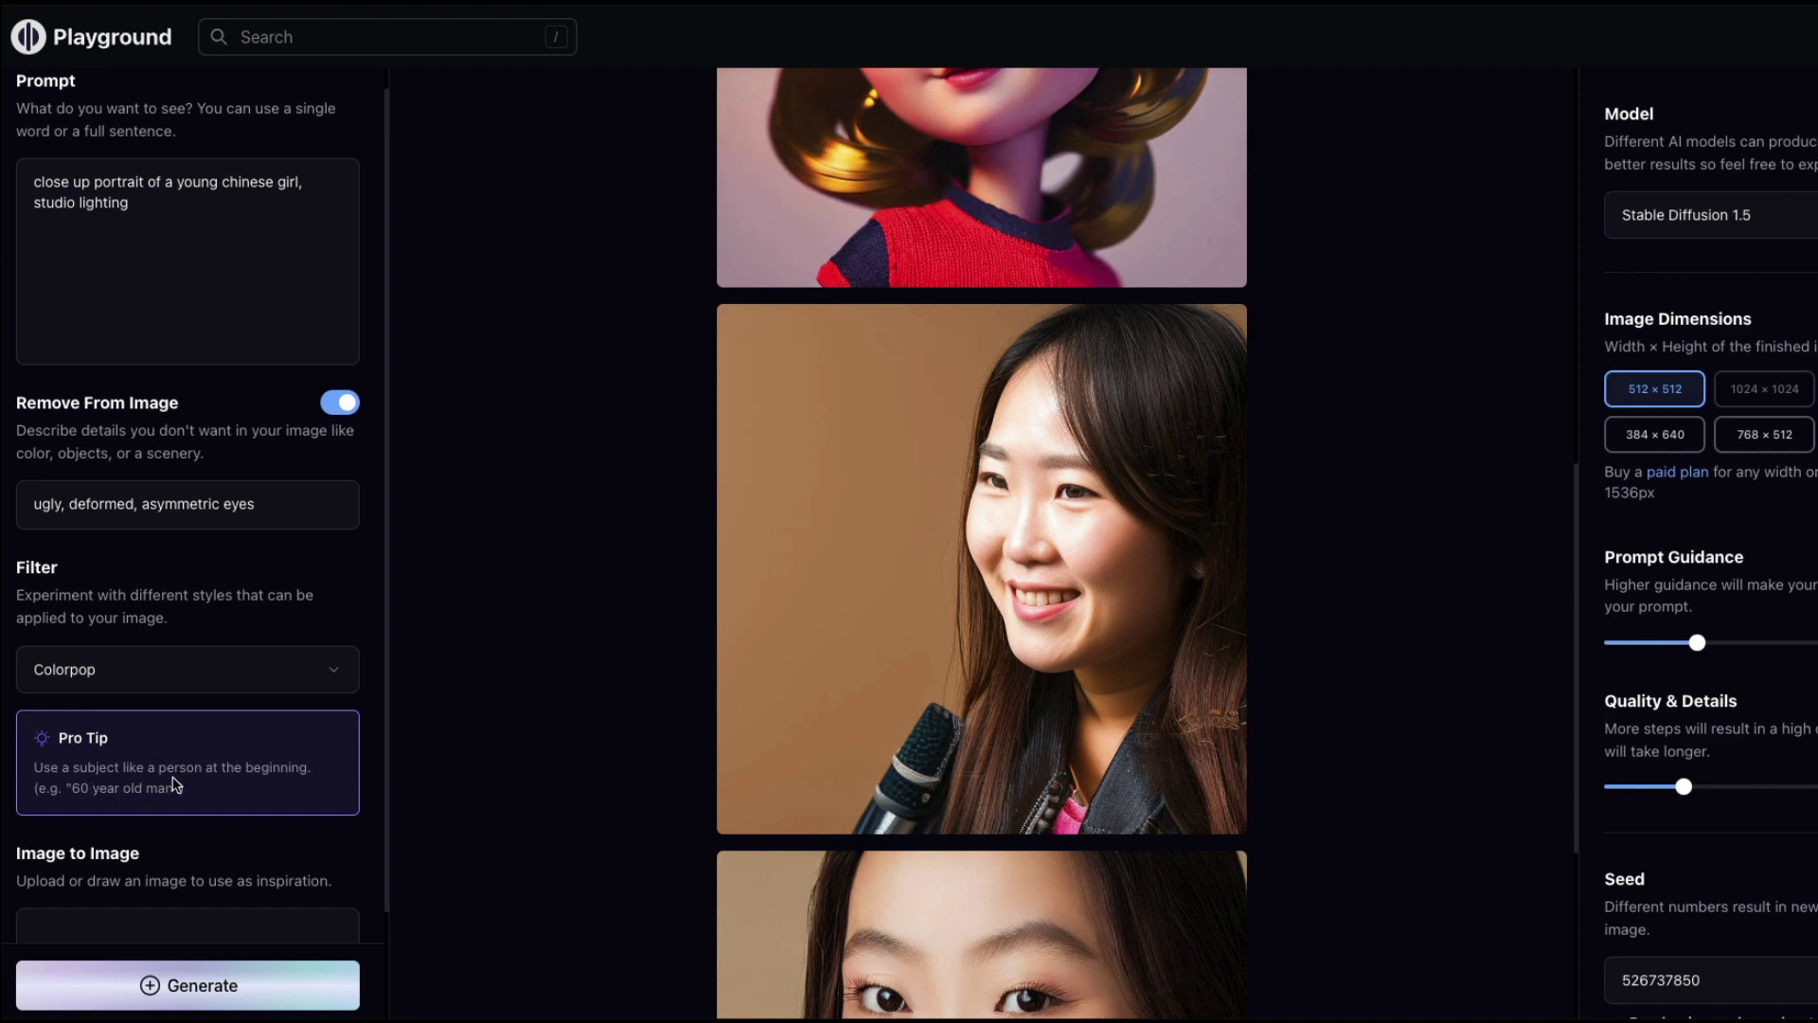
Step: Reword the prompt to "a young chinese girl close up portrait, studio lighting" and generate the Colorpop portrait
scroll(475, 771, "up", 10)
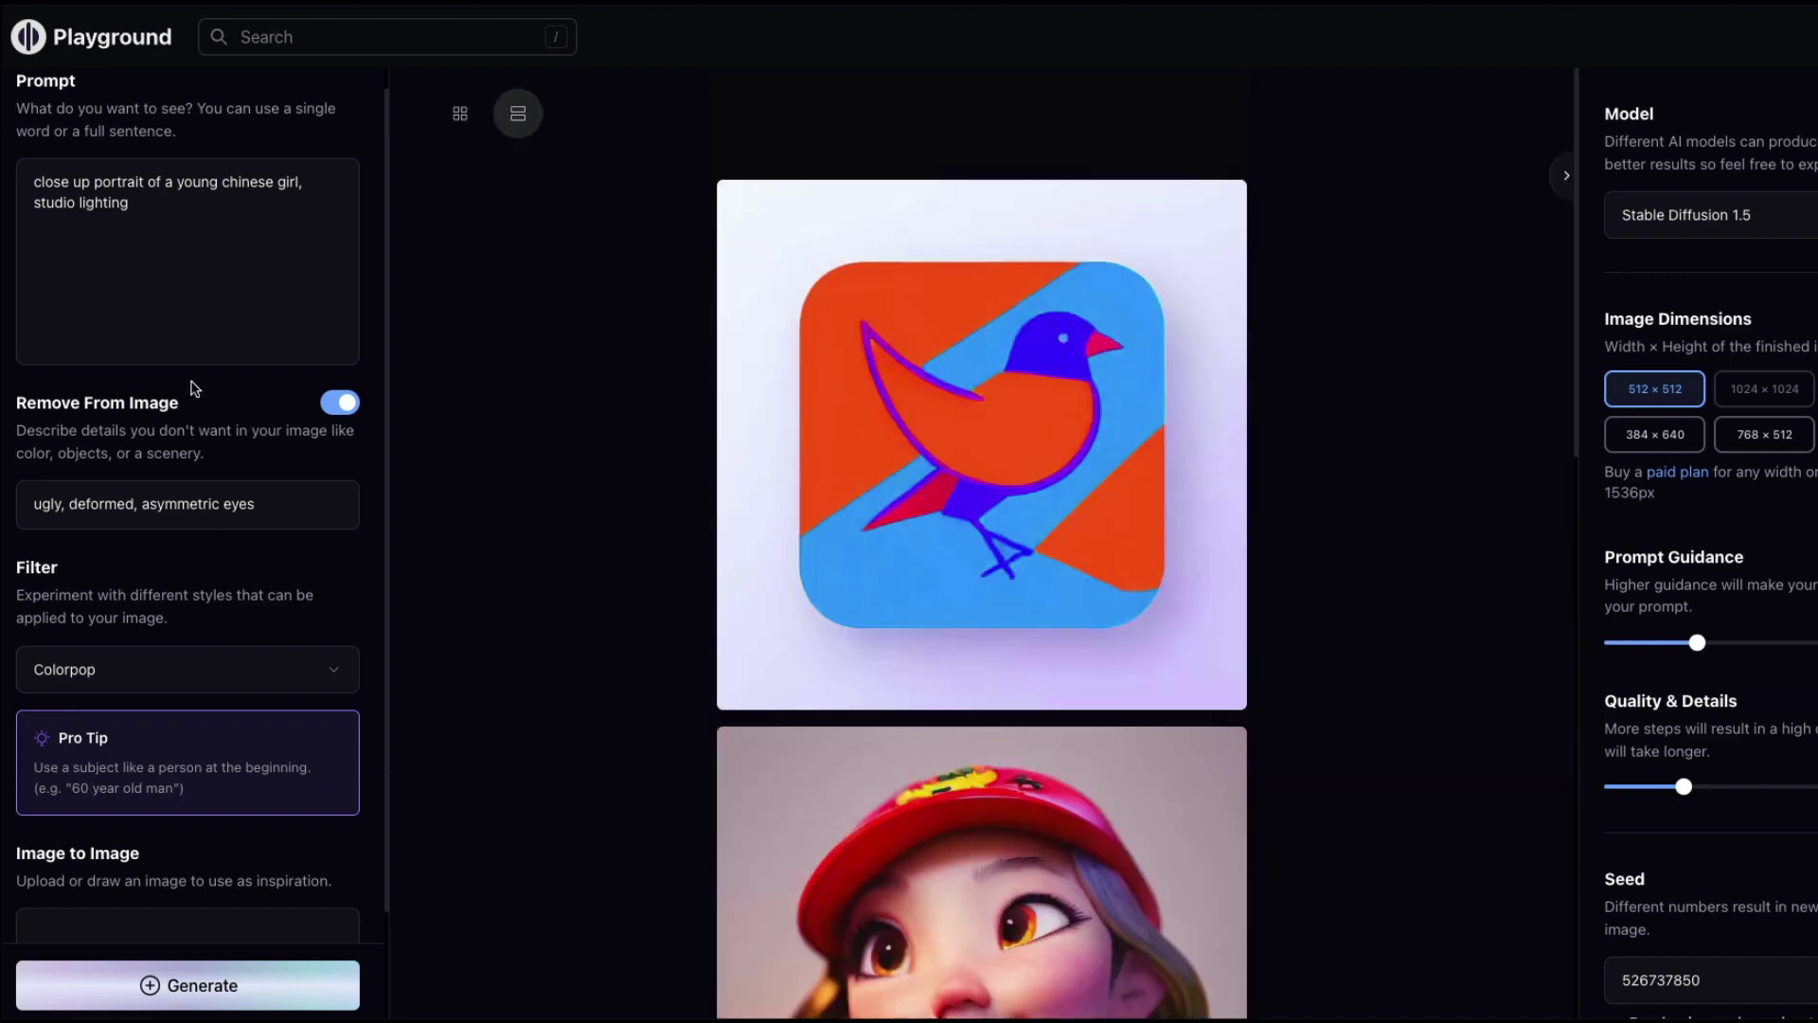
left_click_drag(179, 183, 33, 182)
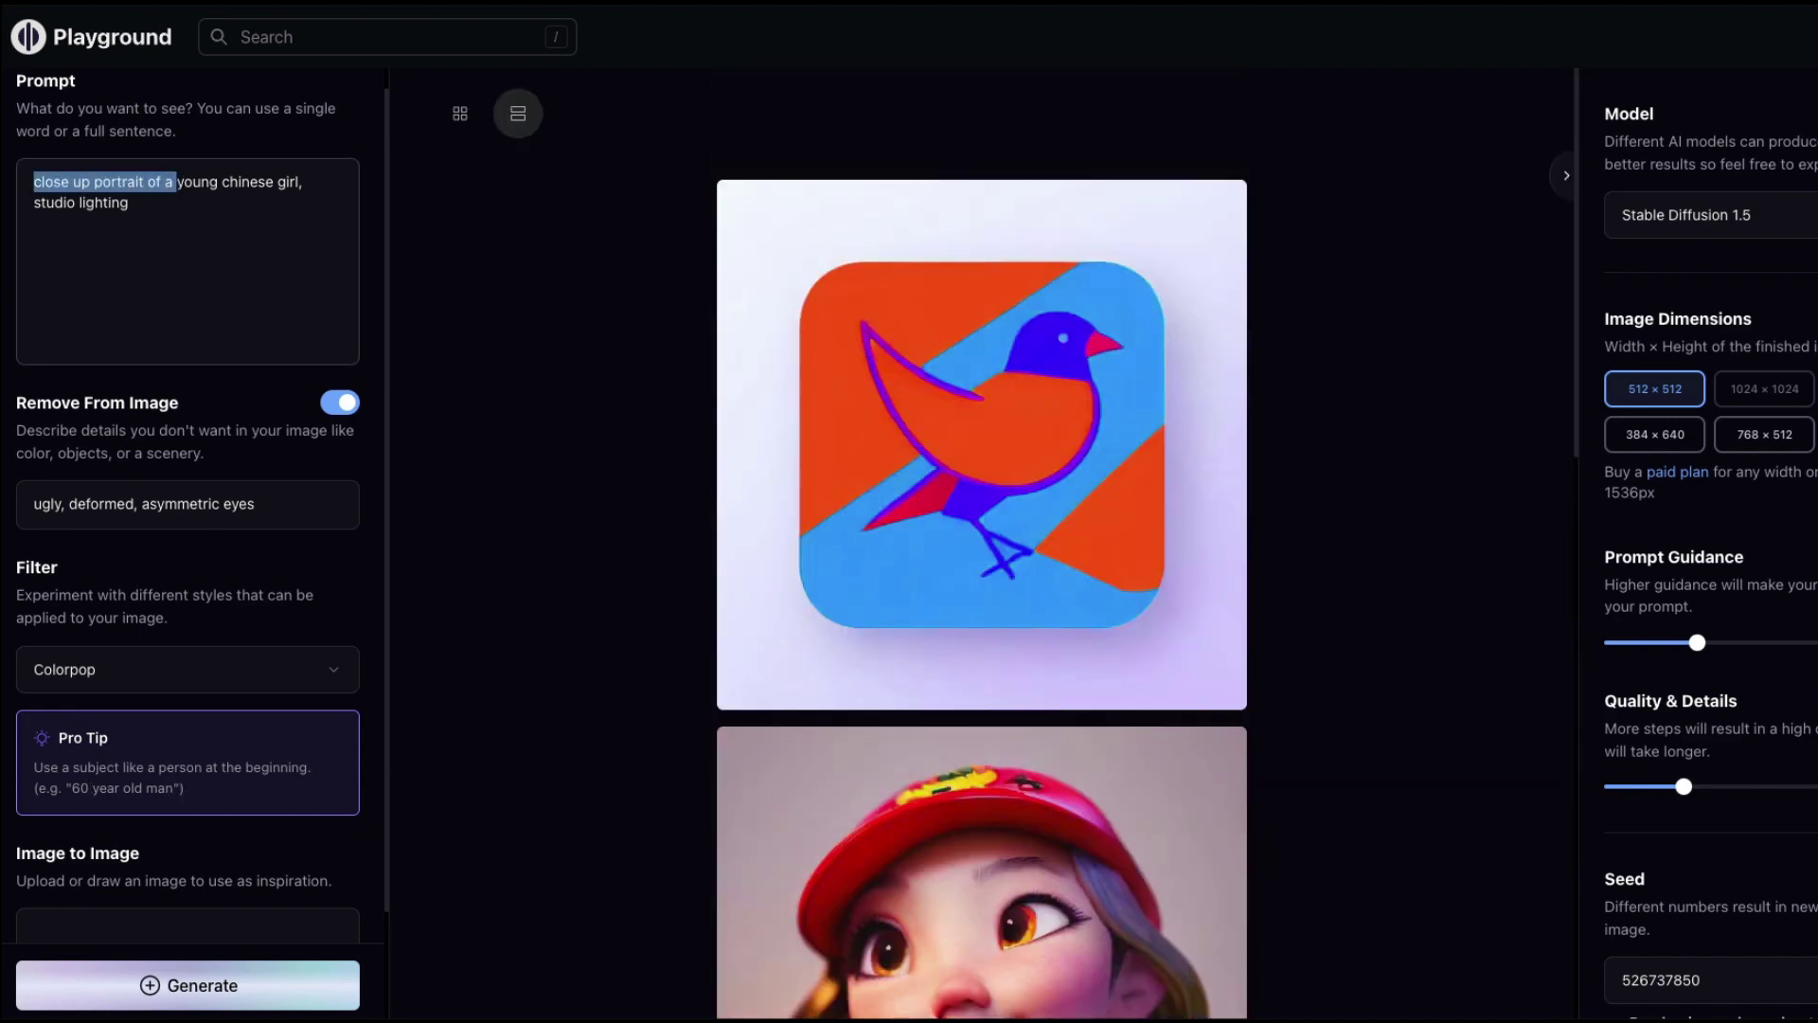
key("BackSpace")
type("a")
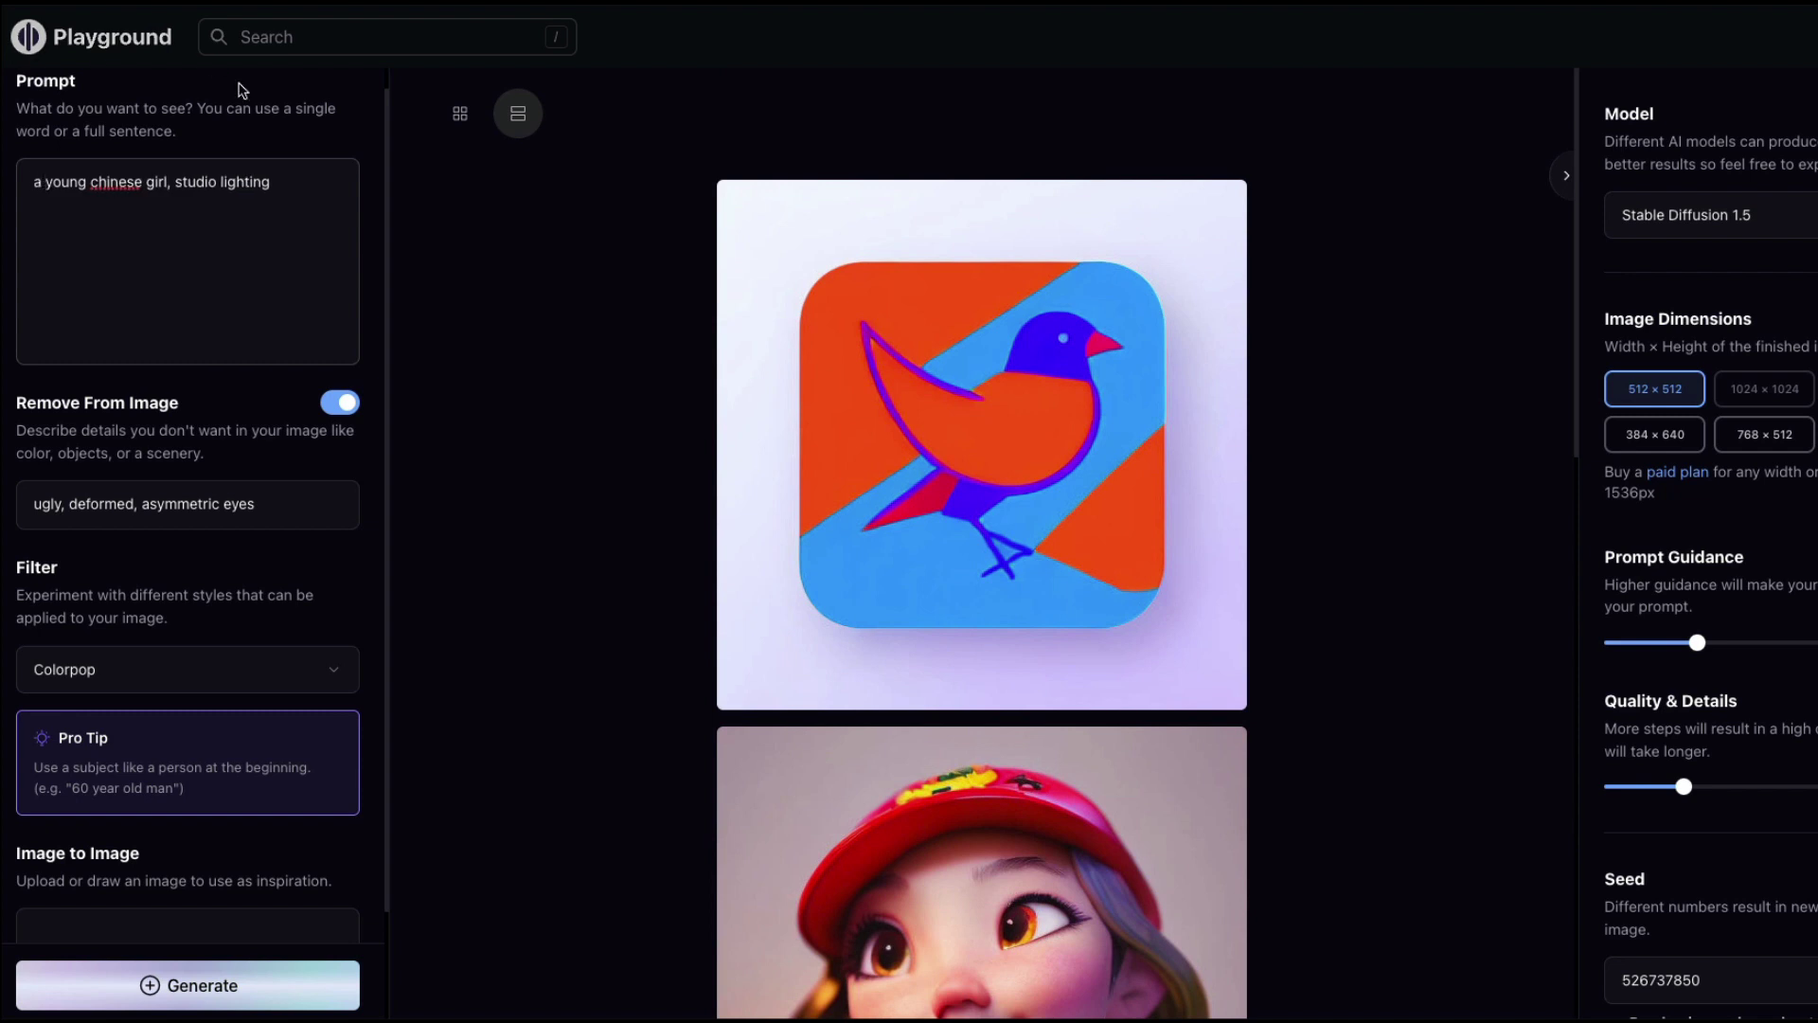
left_click(166, 178)
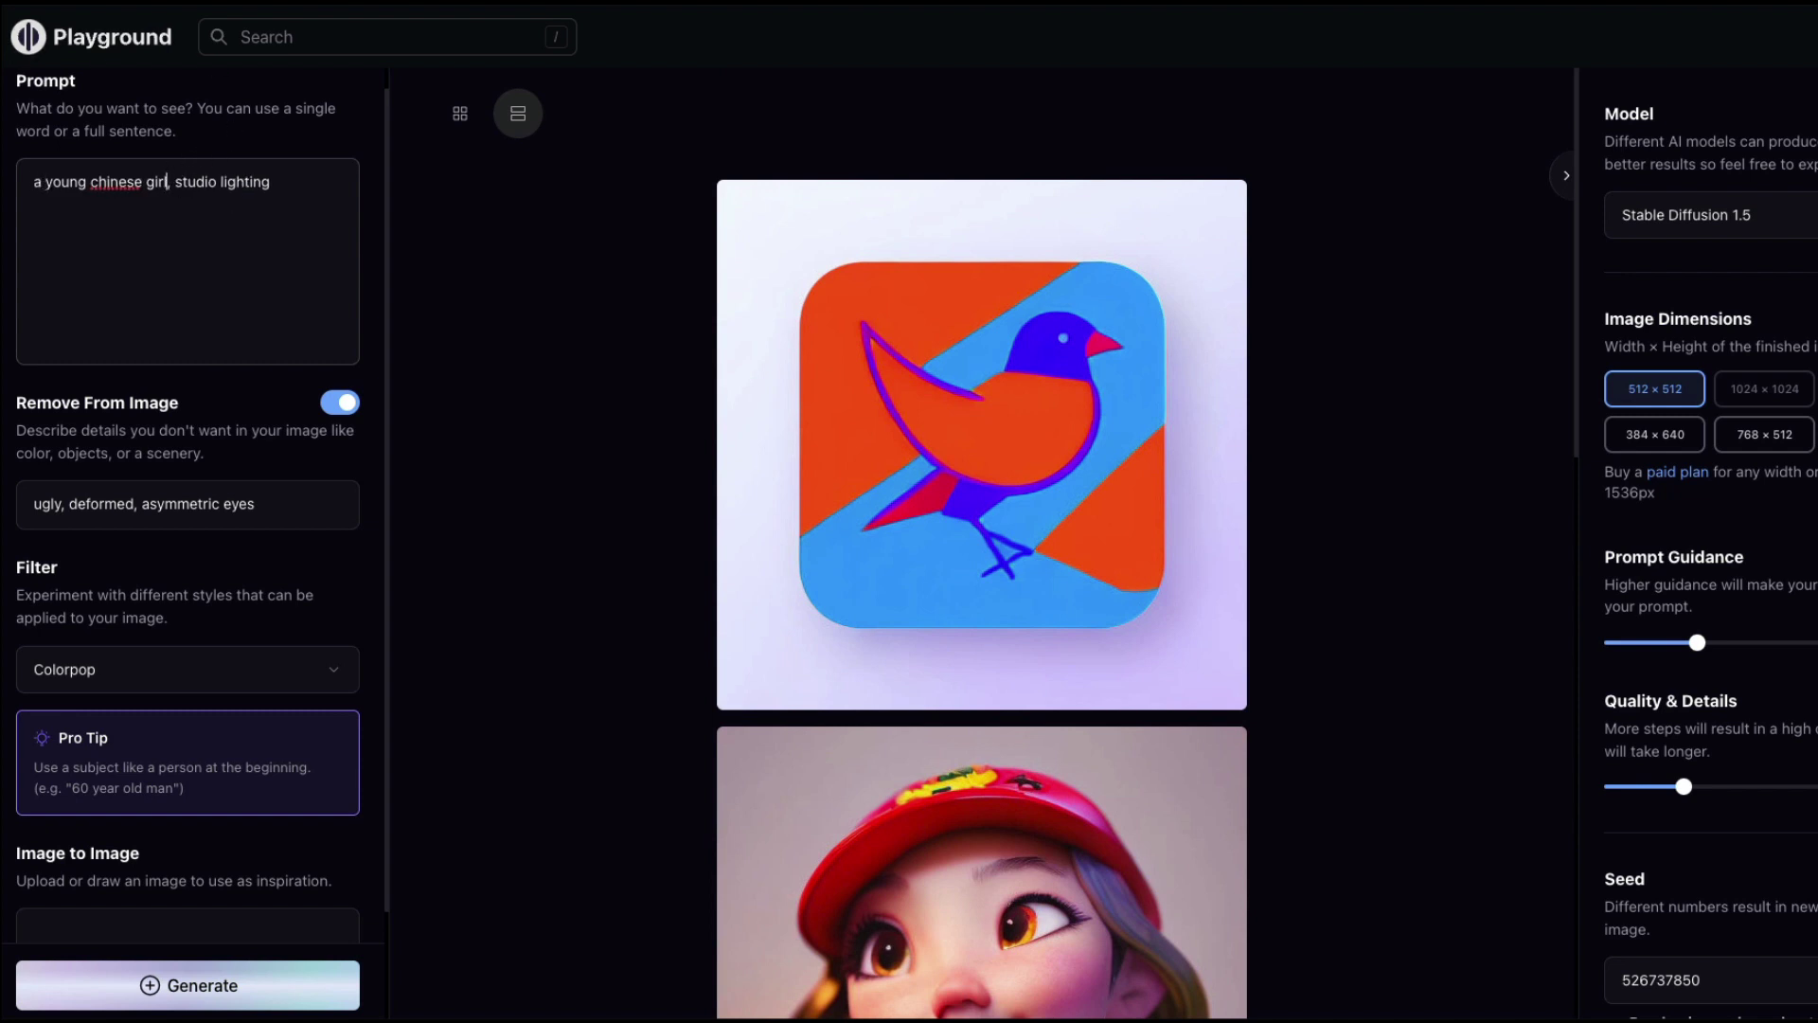
type("close up portrait")
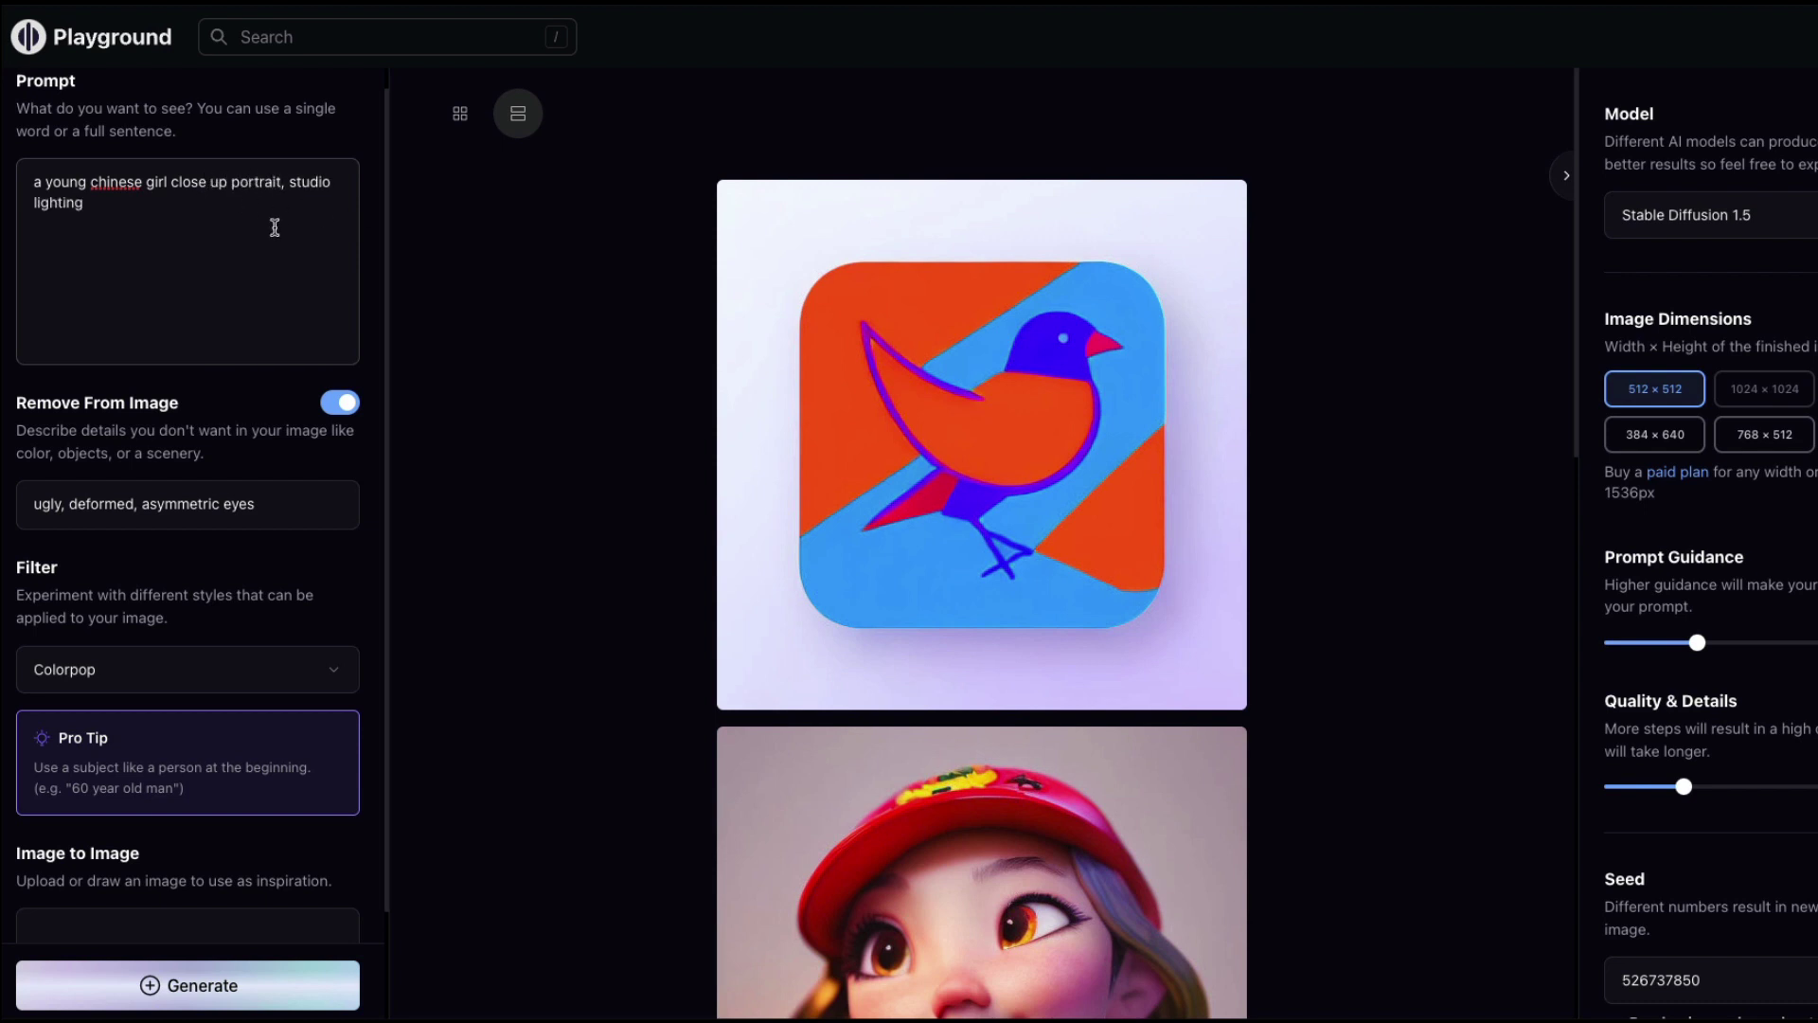
scroll(453, 374, "down", 4)
scroll(557, 472, "up", 4)
scroll(256, 852, "down", 1)
left_click(199, 985)
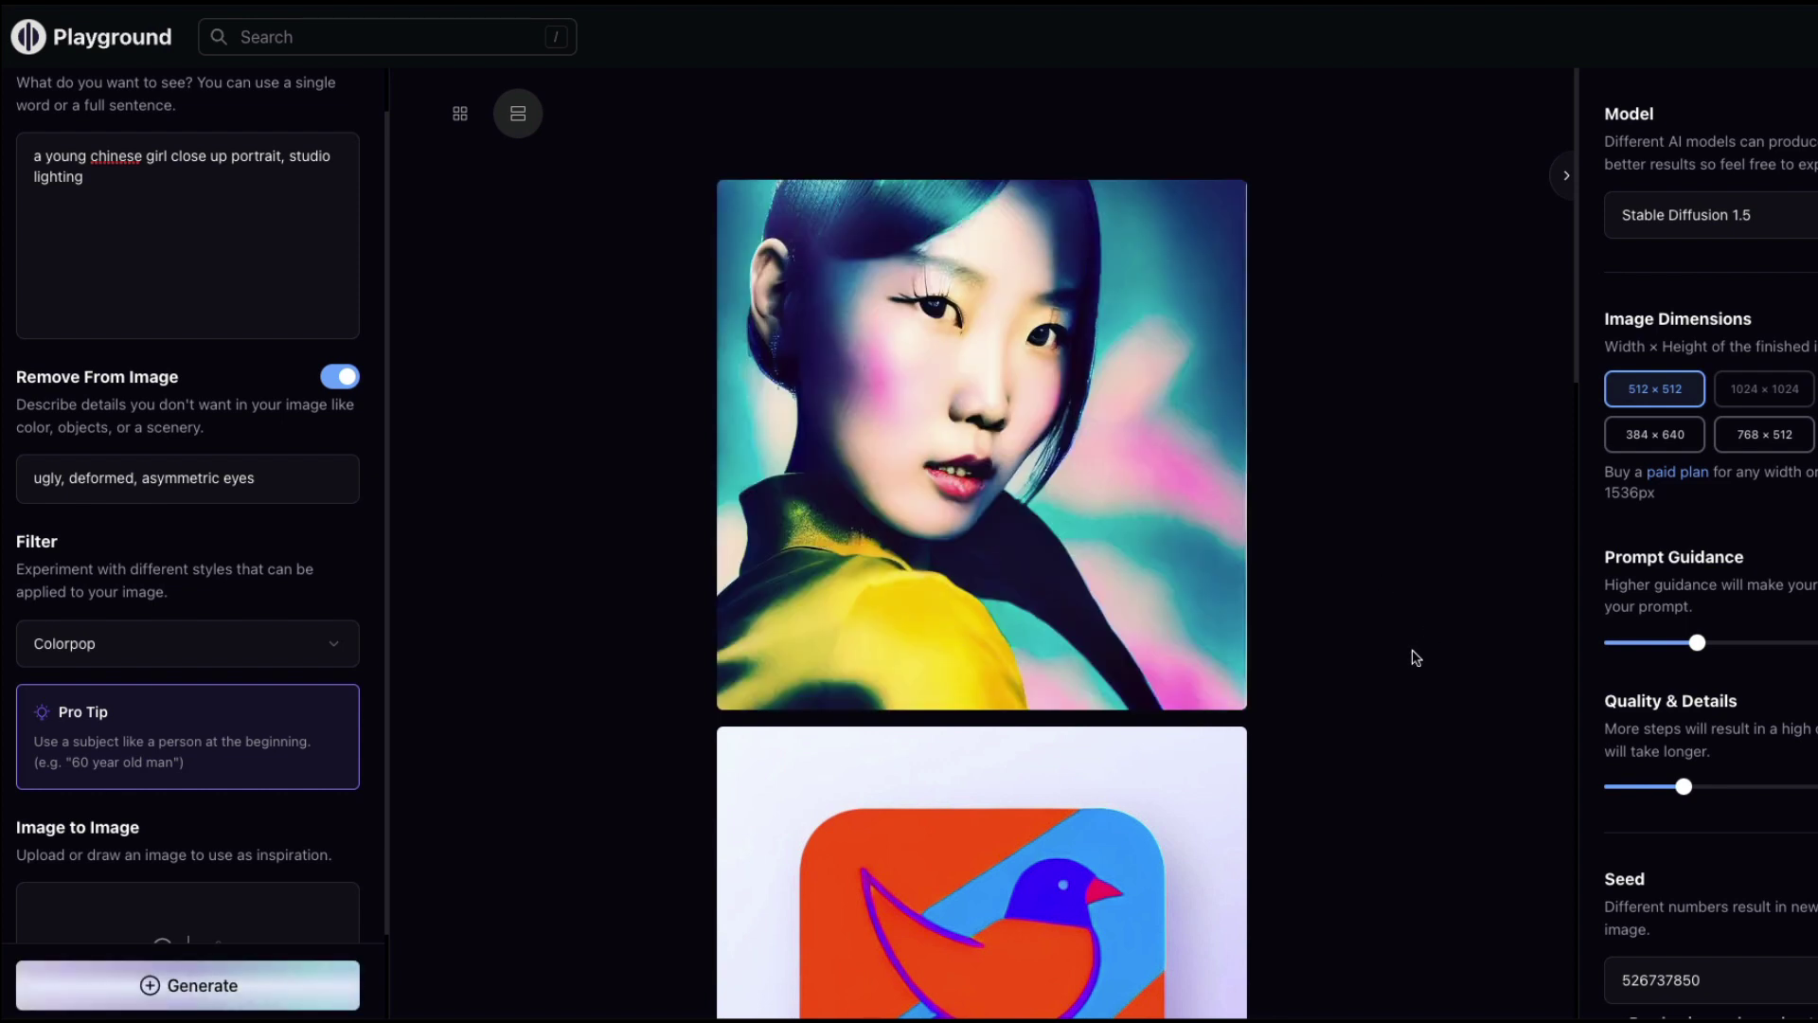
Step: Compare the Colorpop portrait with the previously generated images
scroll(1415, 653, "down", 3)
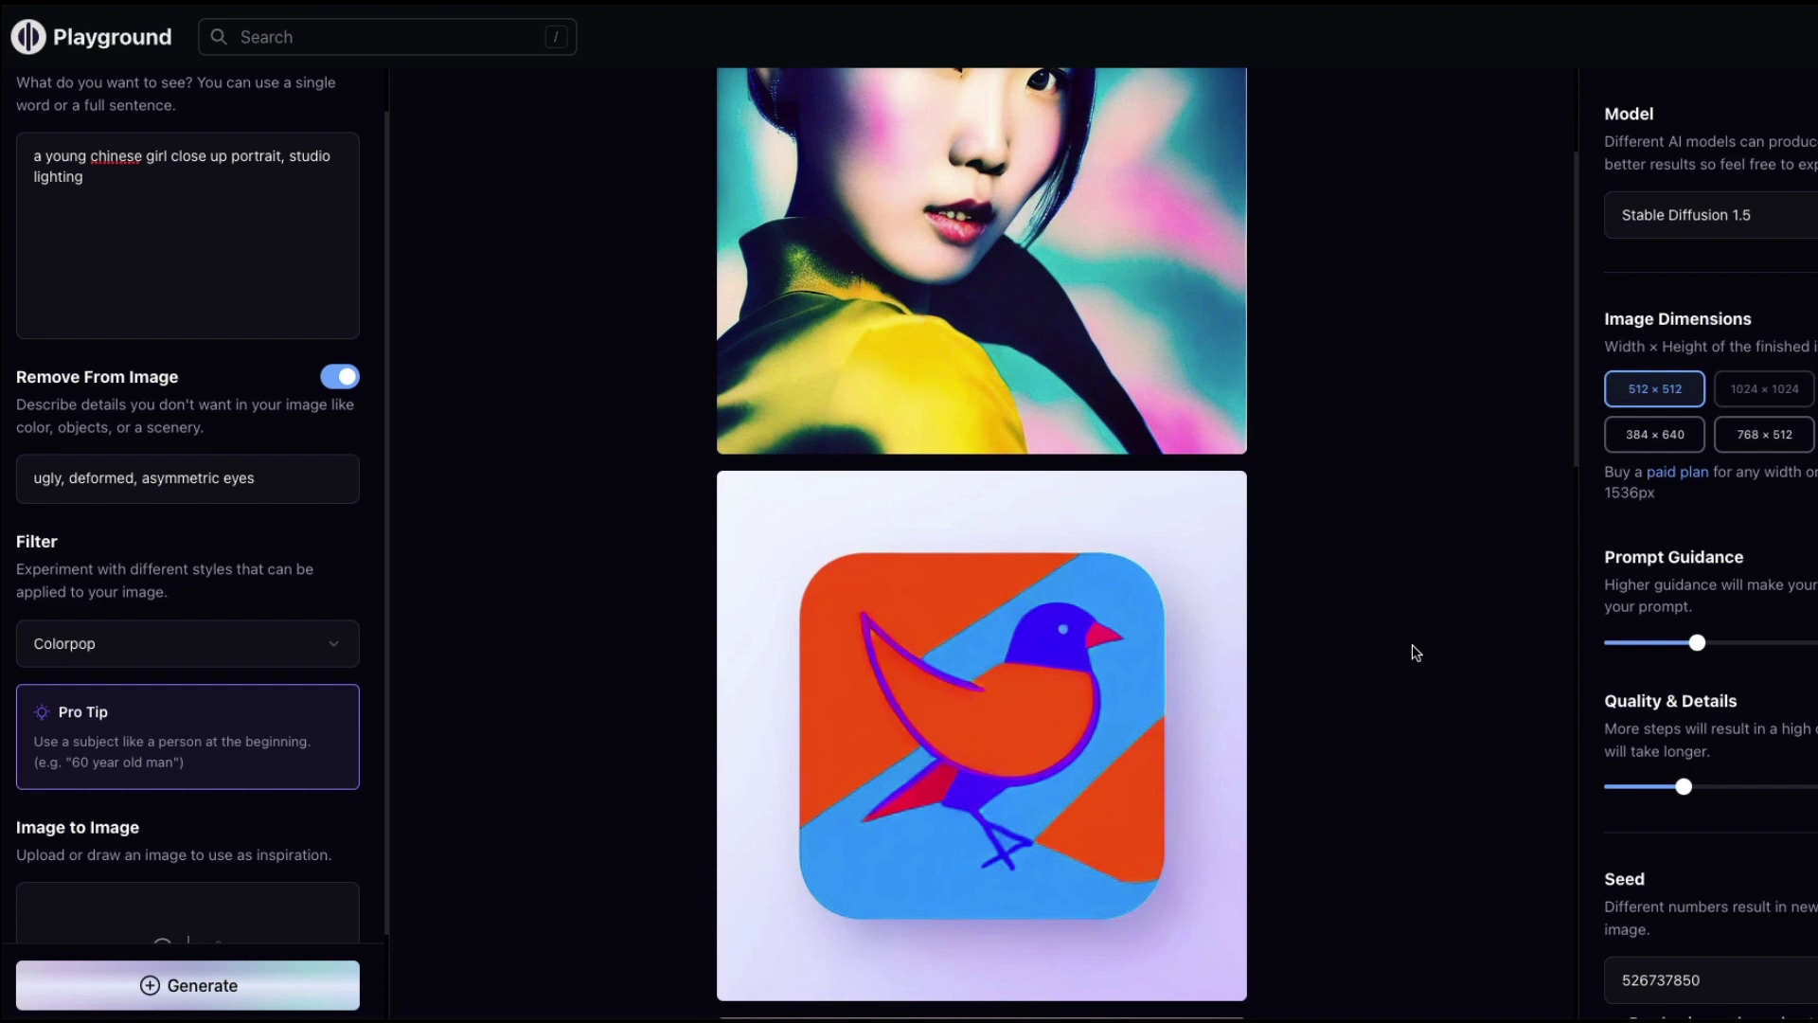
scroll(1416, 653, "down", 10)
scroll(1415, 652, "up", 15)
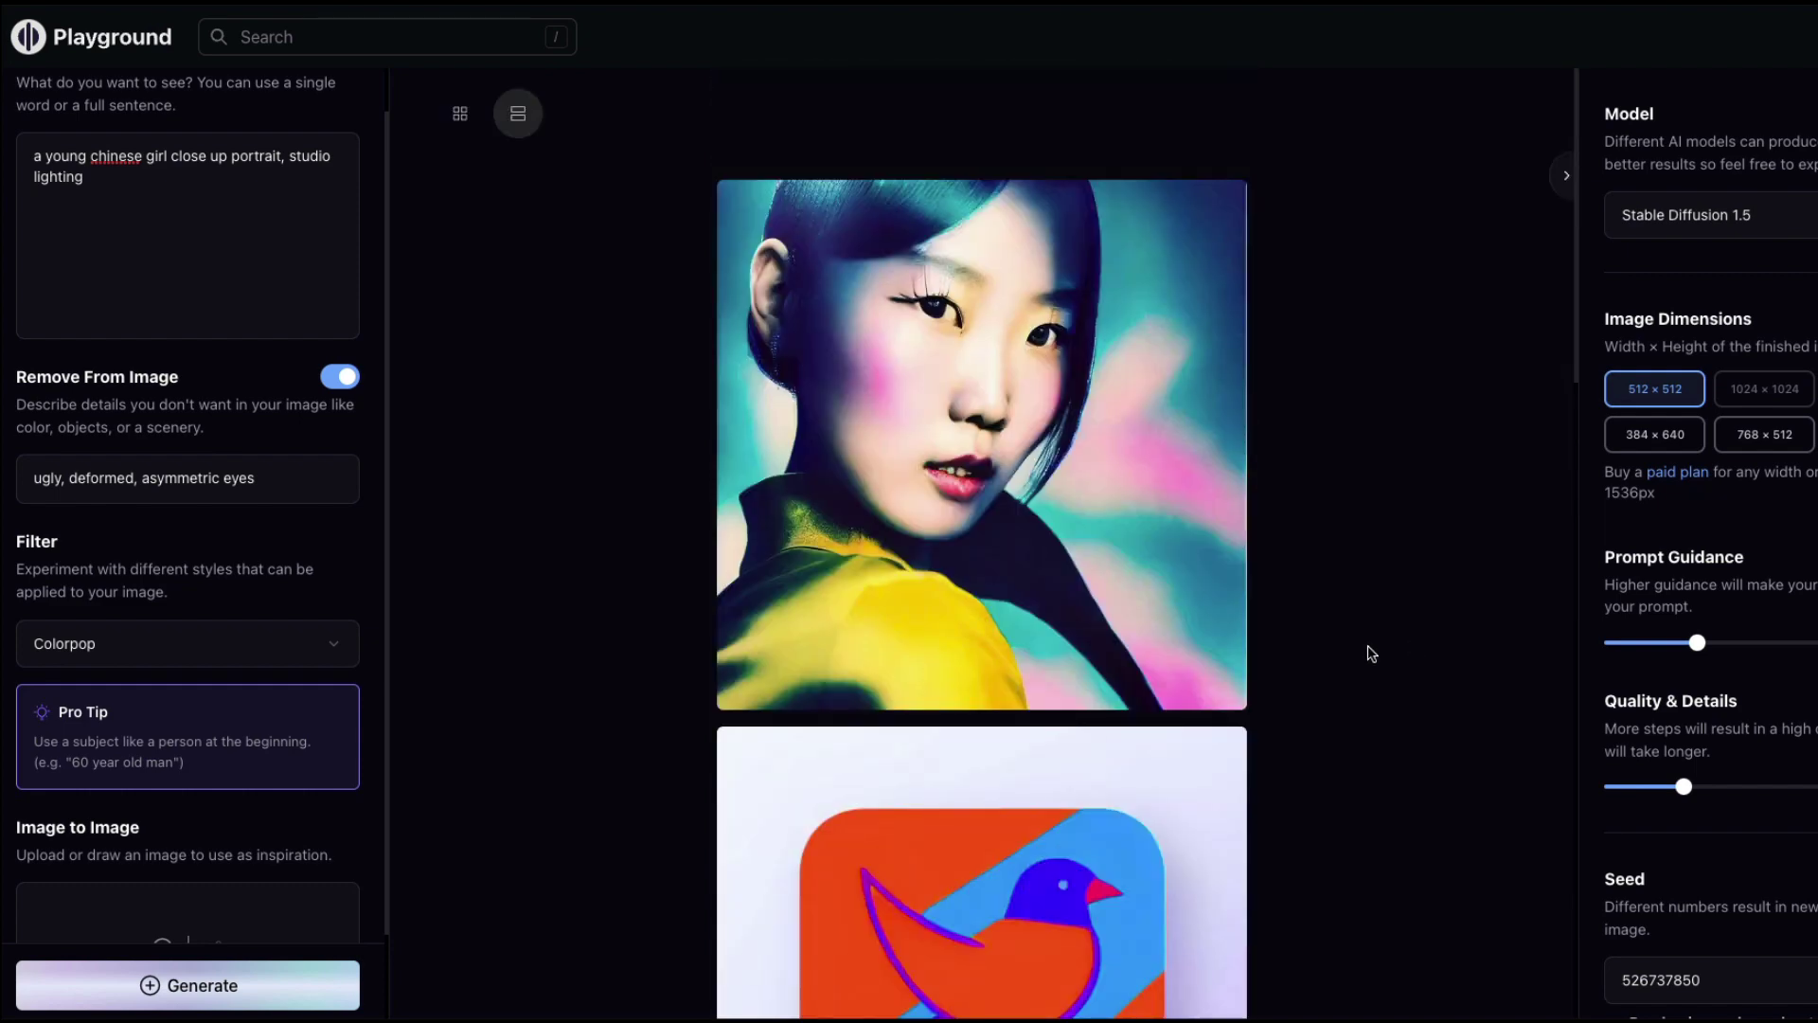
scroll(442, 662, "down", 7)
Step: Replace the prompt with "a young super hero" to go with the Image to Image reference photo
scroll(242, 707, "down", 1)
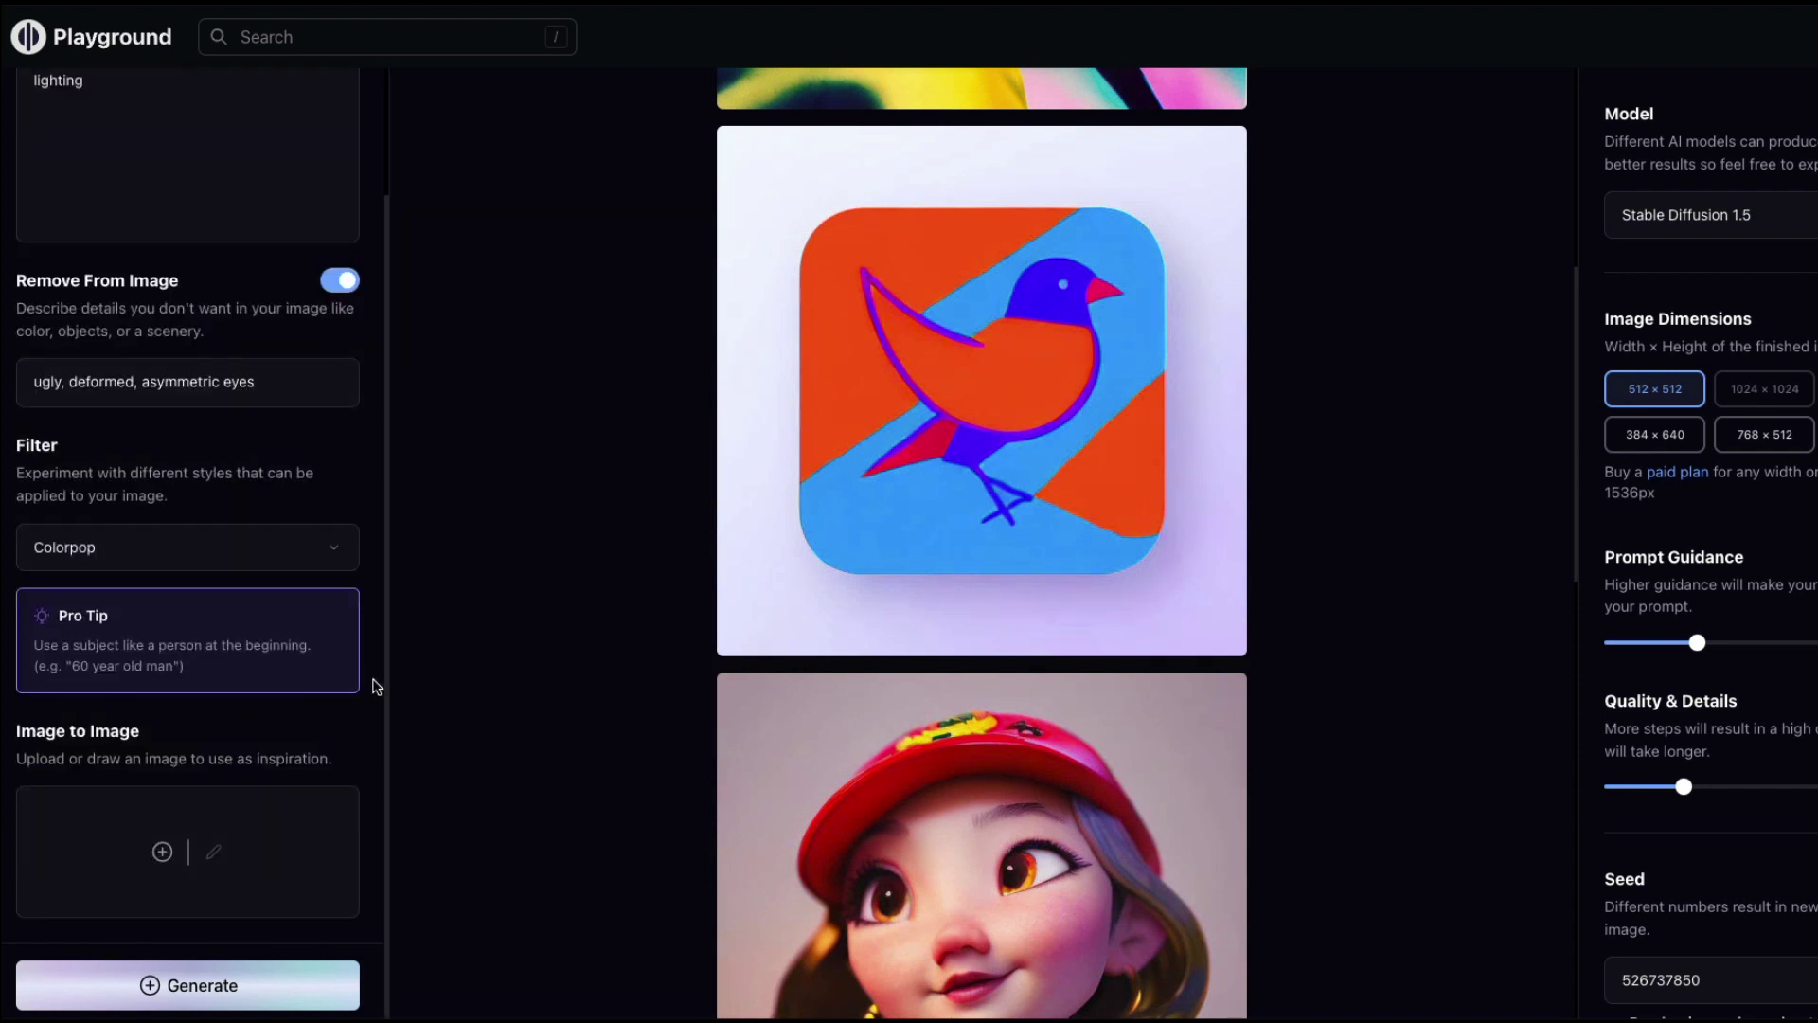
scroll(256, 800, "up", 2)
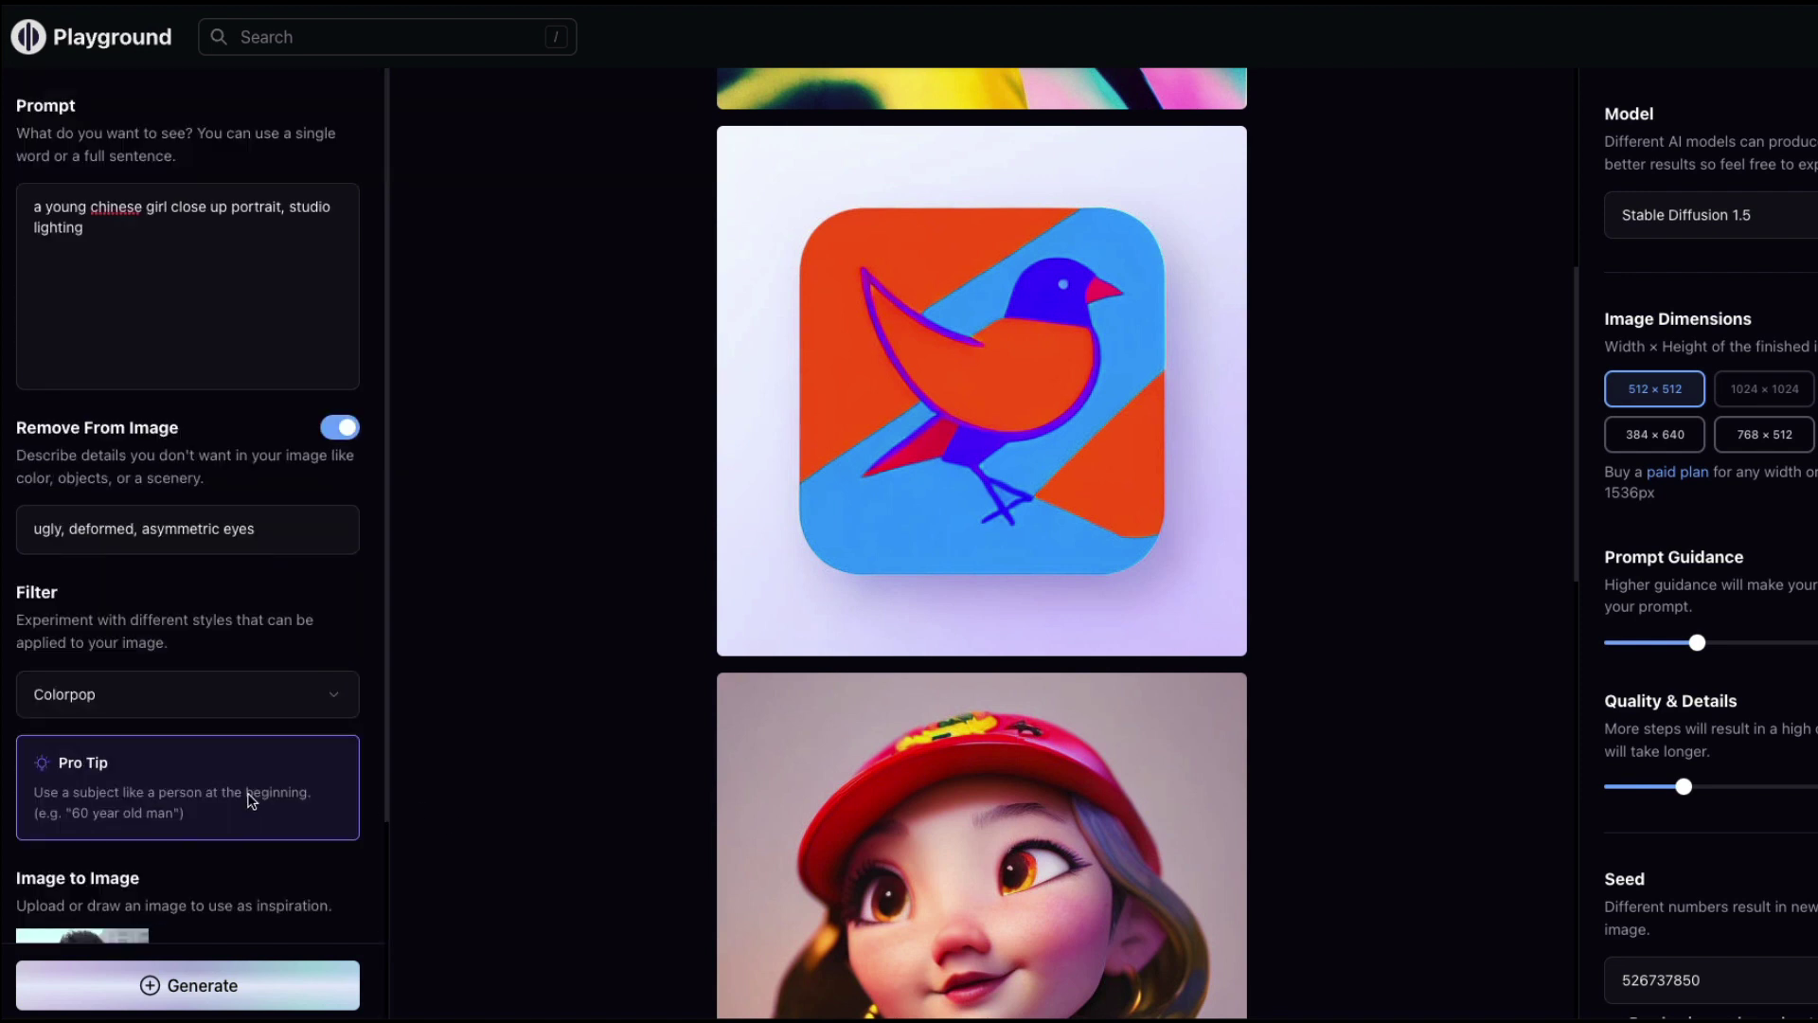
triple_click(183, 285)
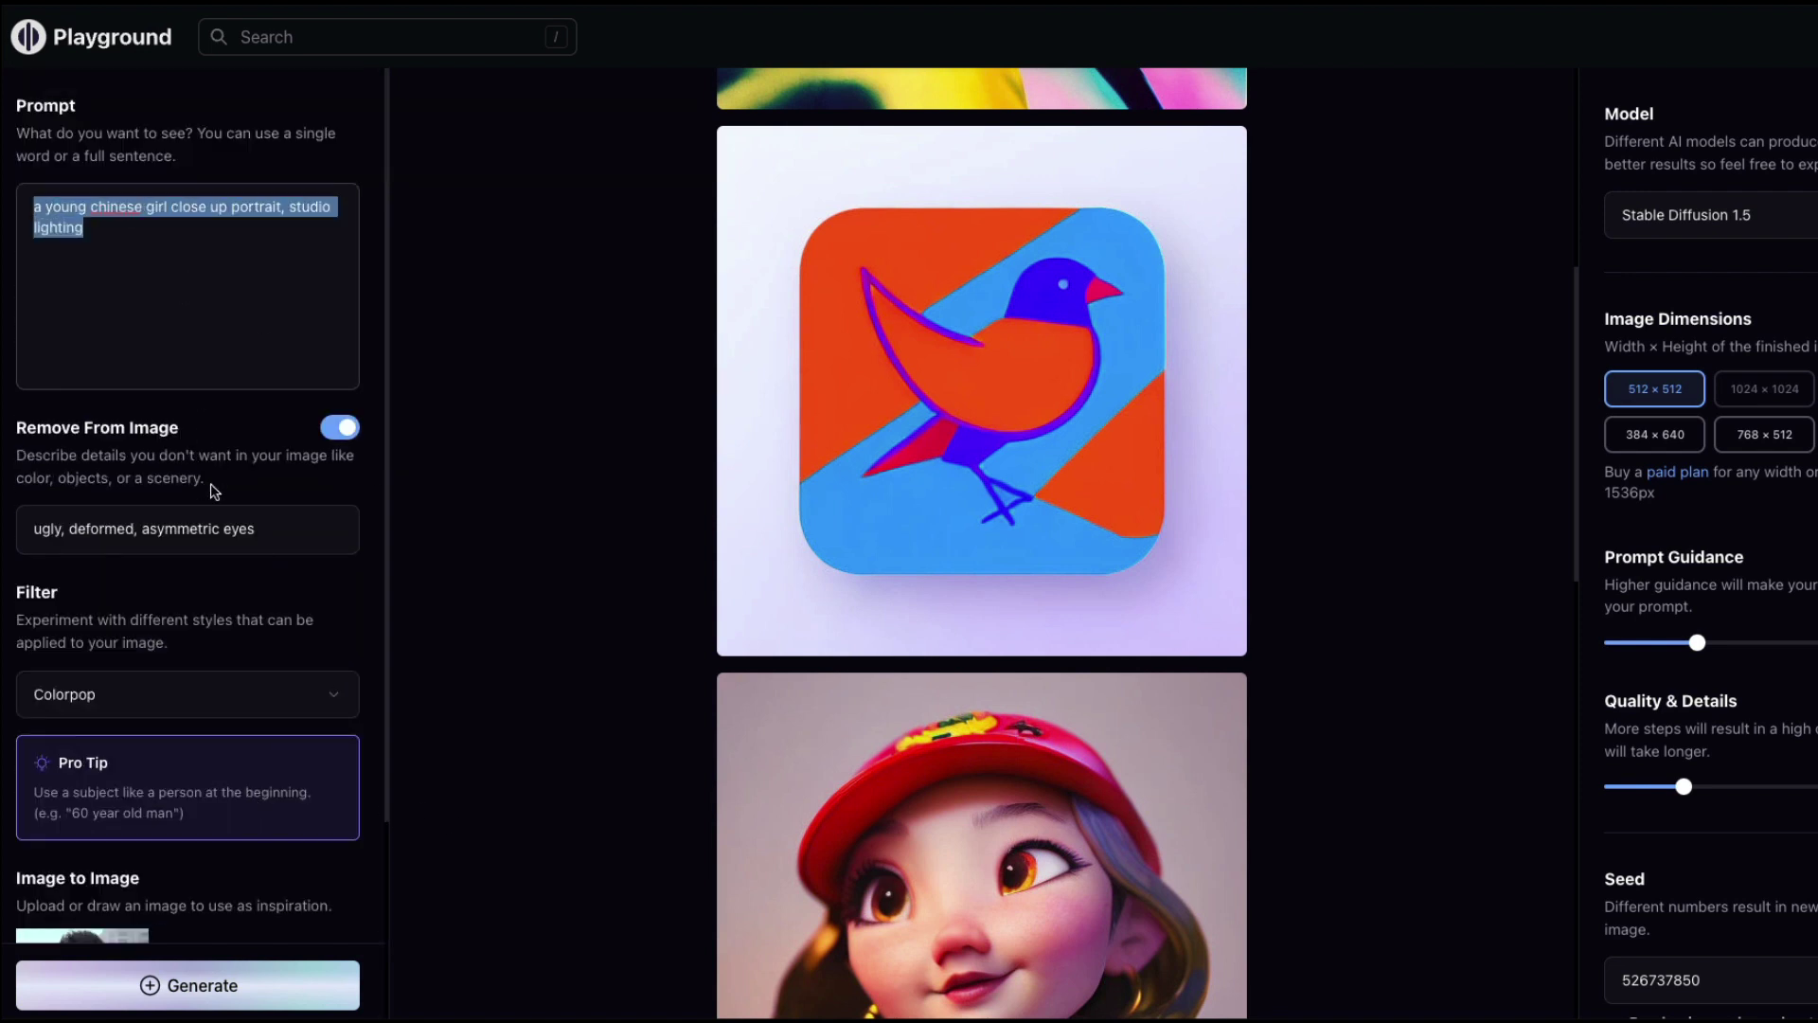
type("a young super hero")
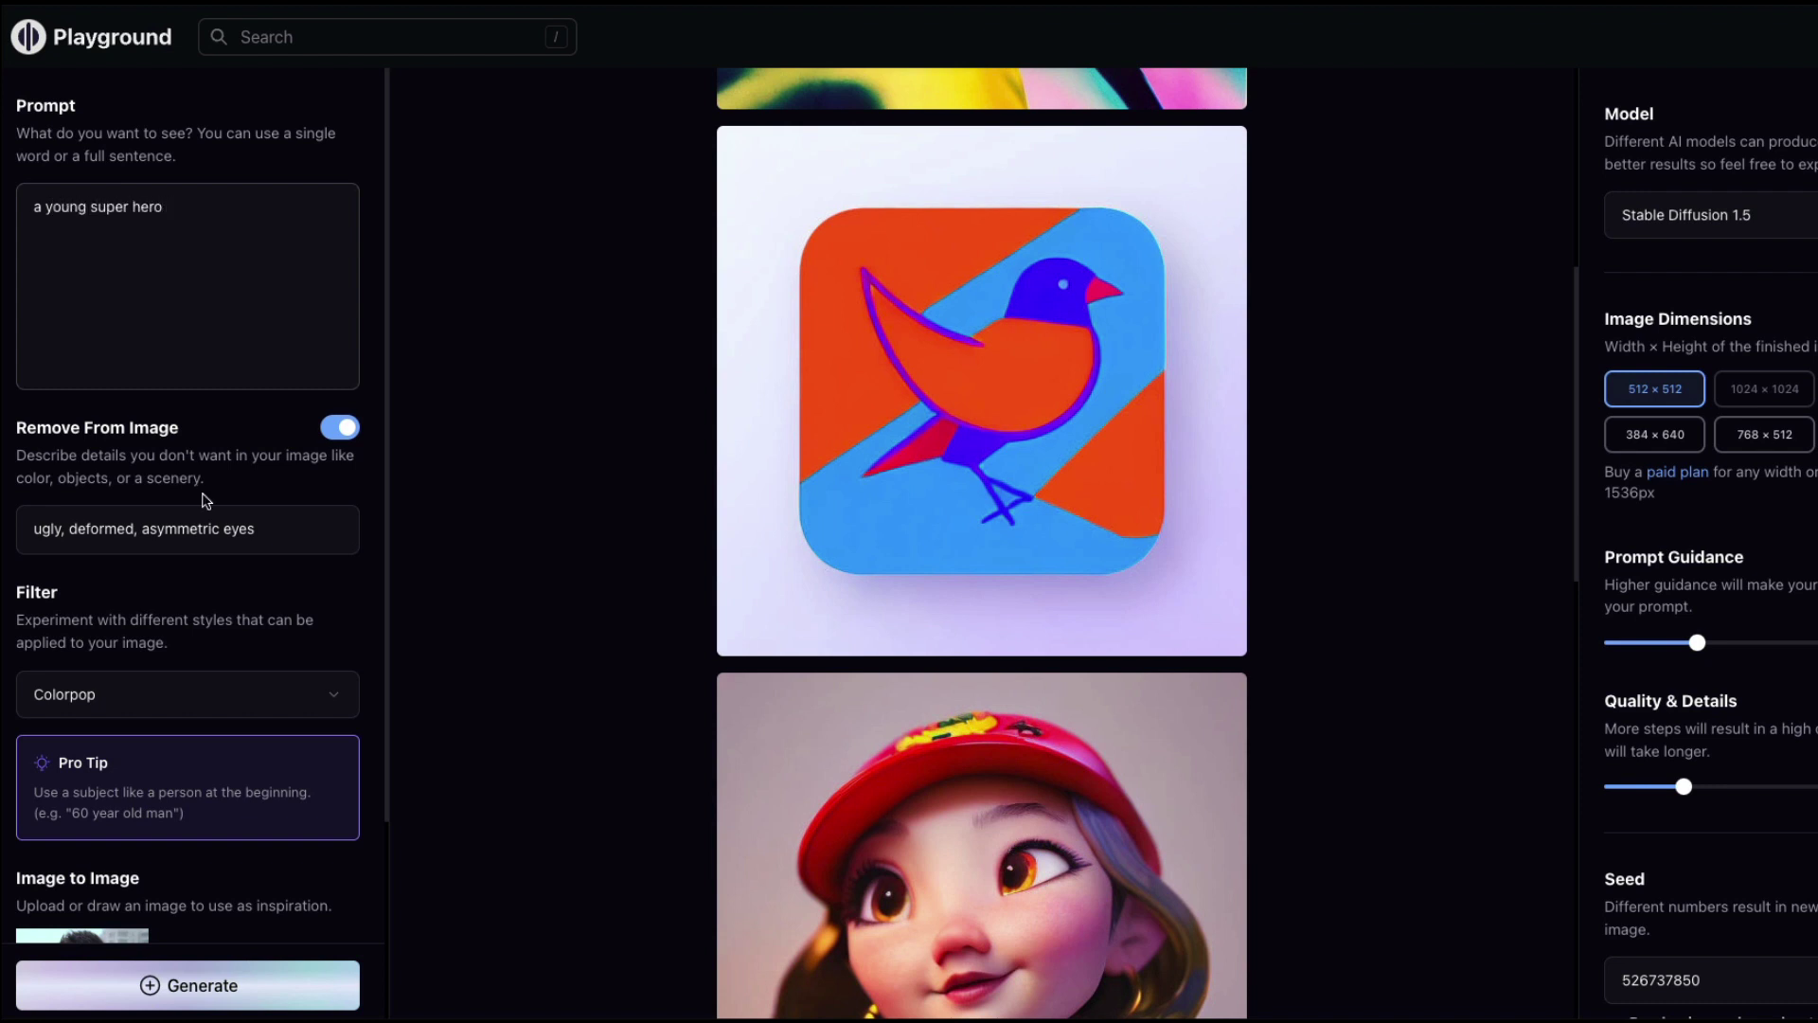
Step: Set the filter style to Playtoon and generate the super hero from the reference photo
scroll(206, 500, "down", 3)
left_click(161, 454)
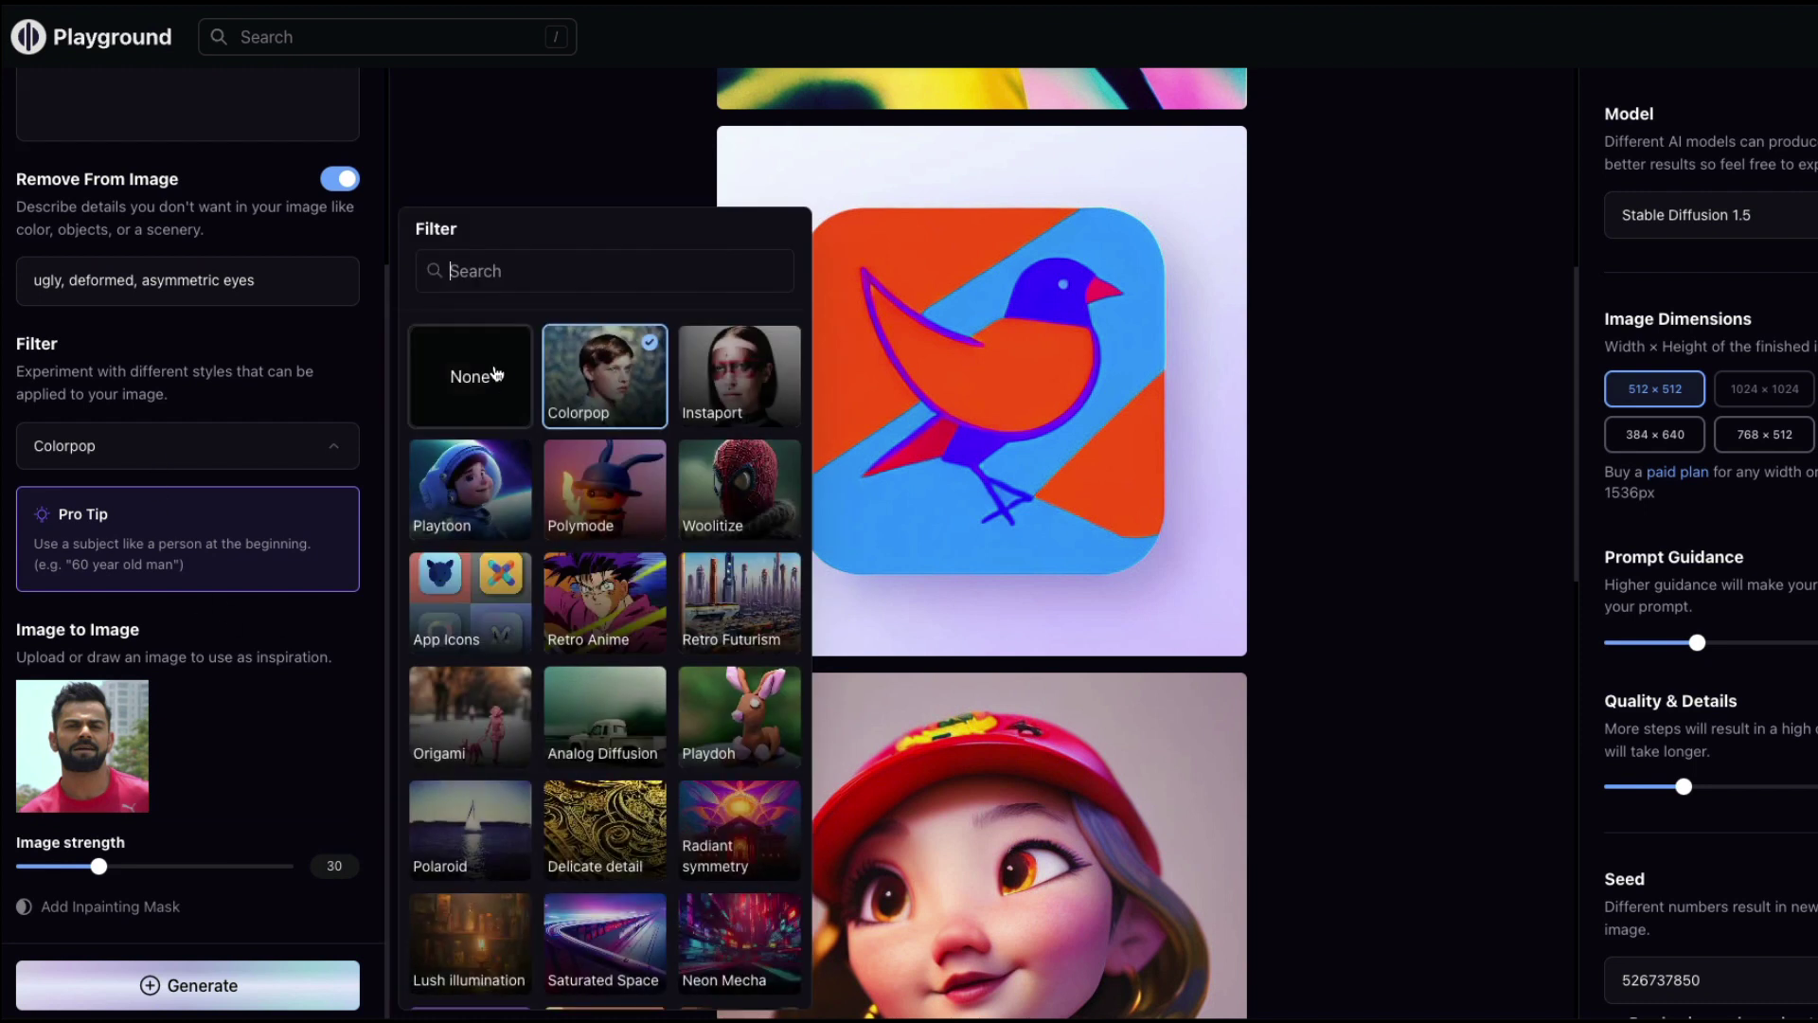
left_click(480, 490)
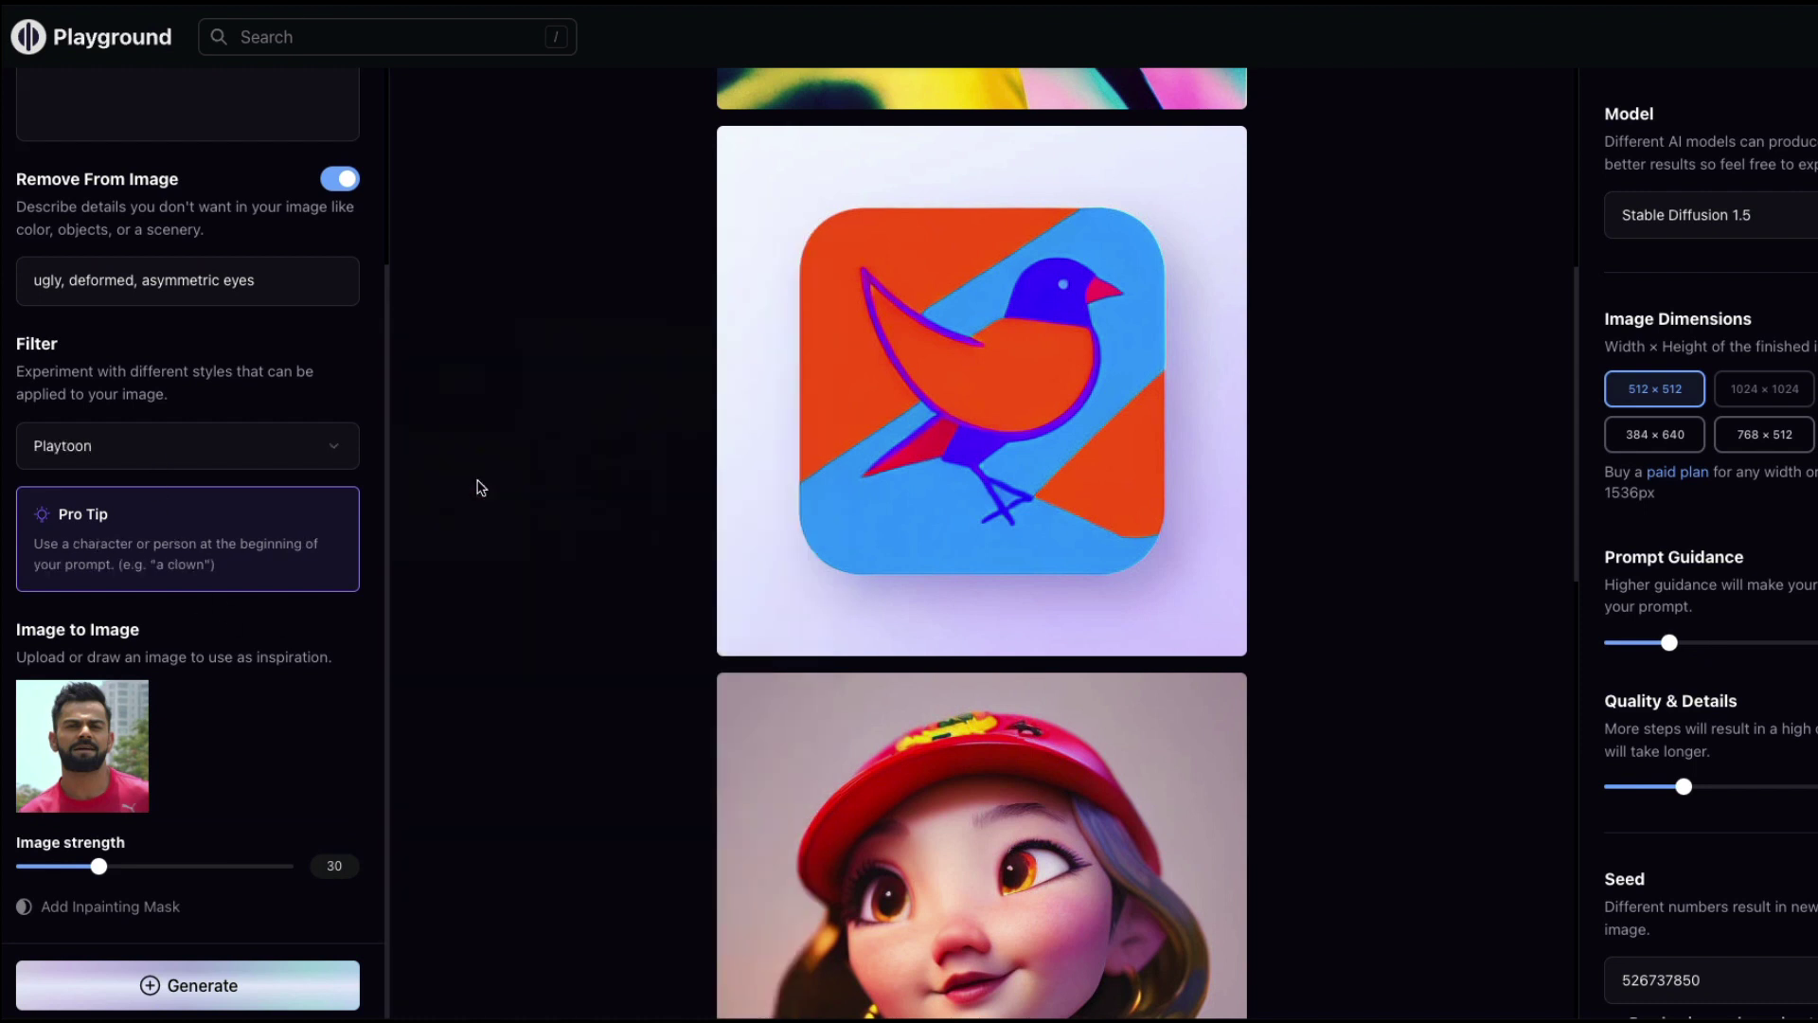
left_click(245, 991)
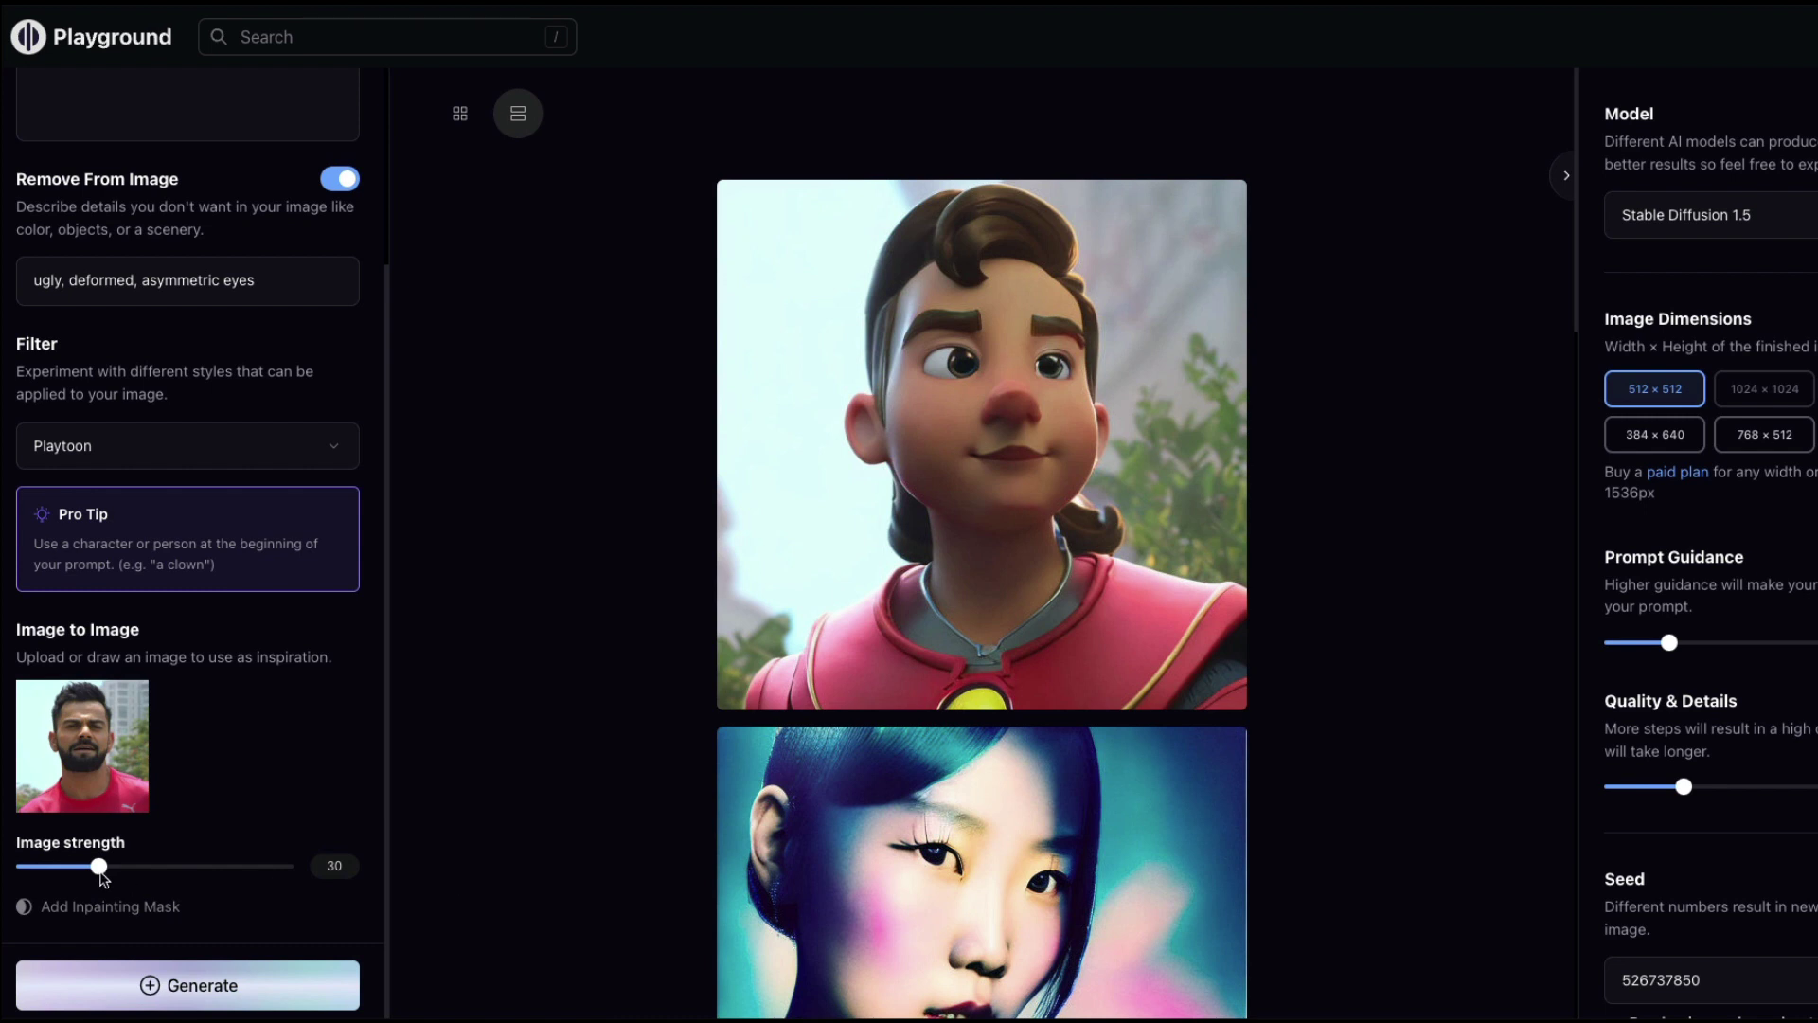
Step: Set the reference photo's image strength to 85, generate again and check the result against the prompt
left_click_drag(100, 867, 252, 869)
left_click(252, 984)
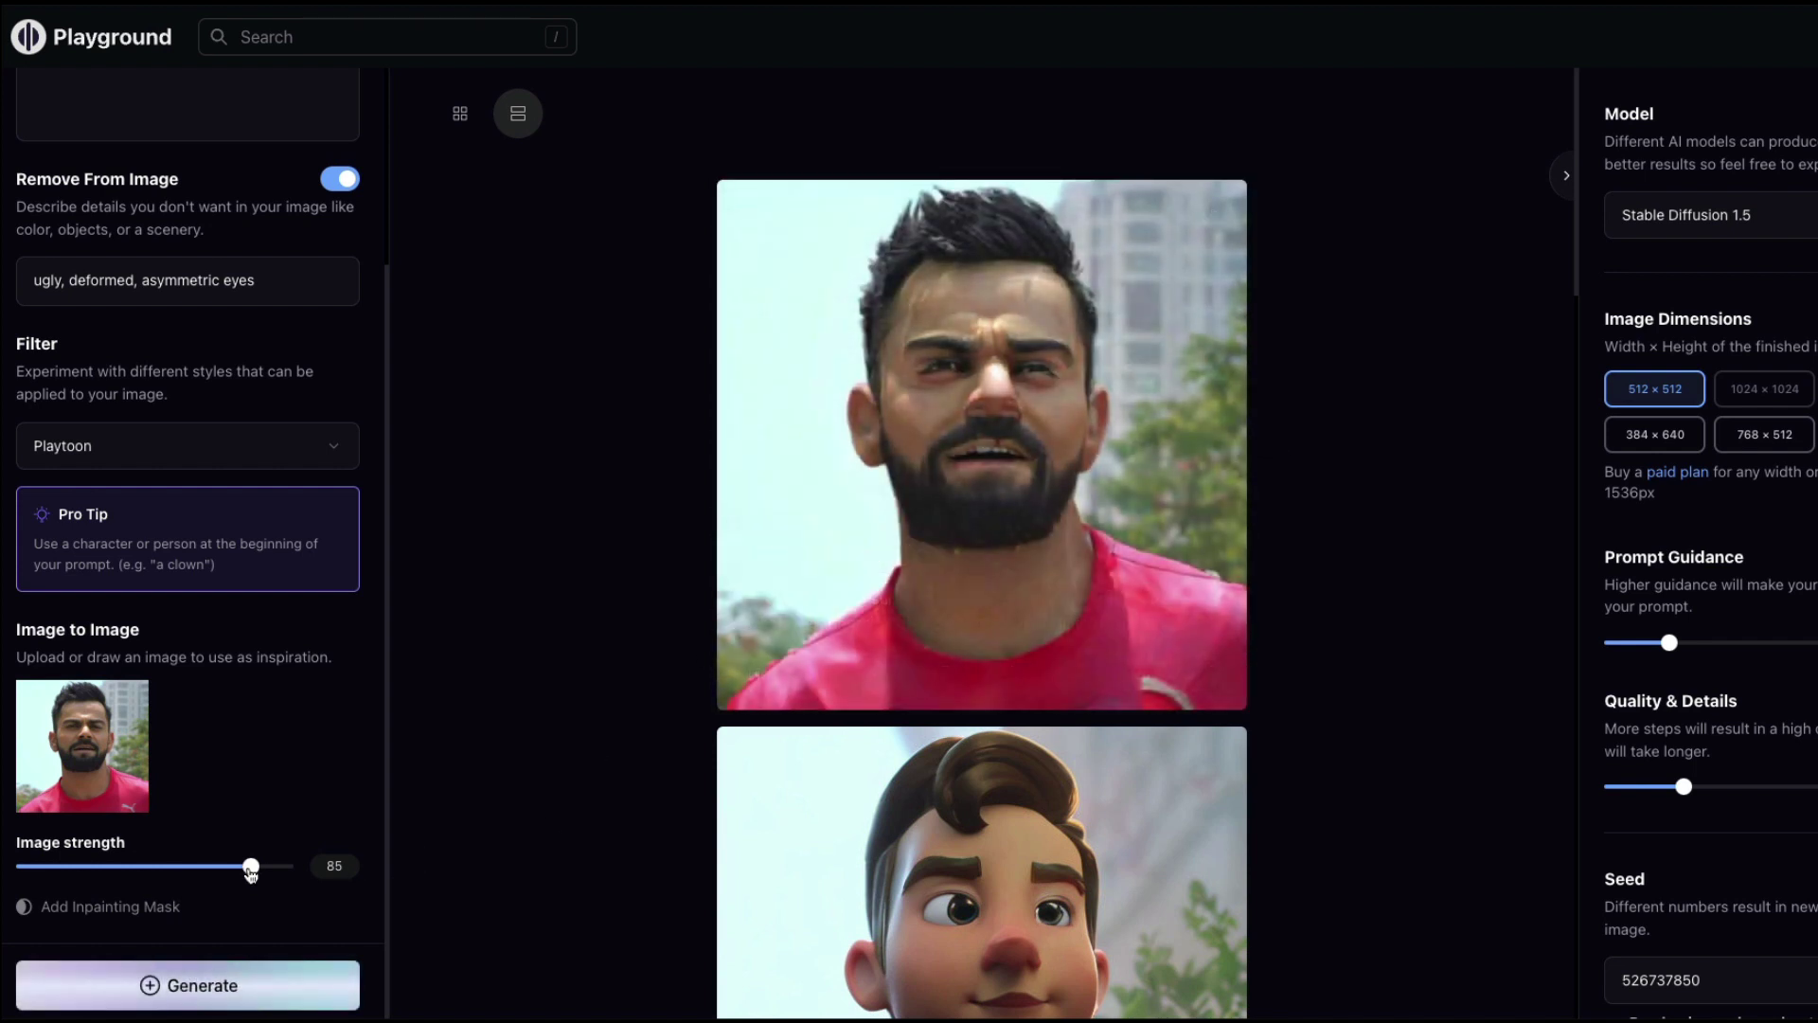
mouse_move(1096, 446)
scroll(272, 572, "up", 3)
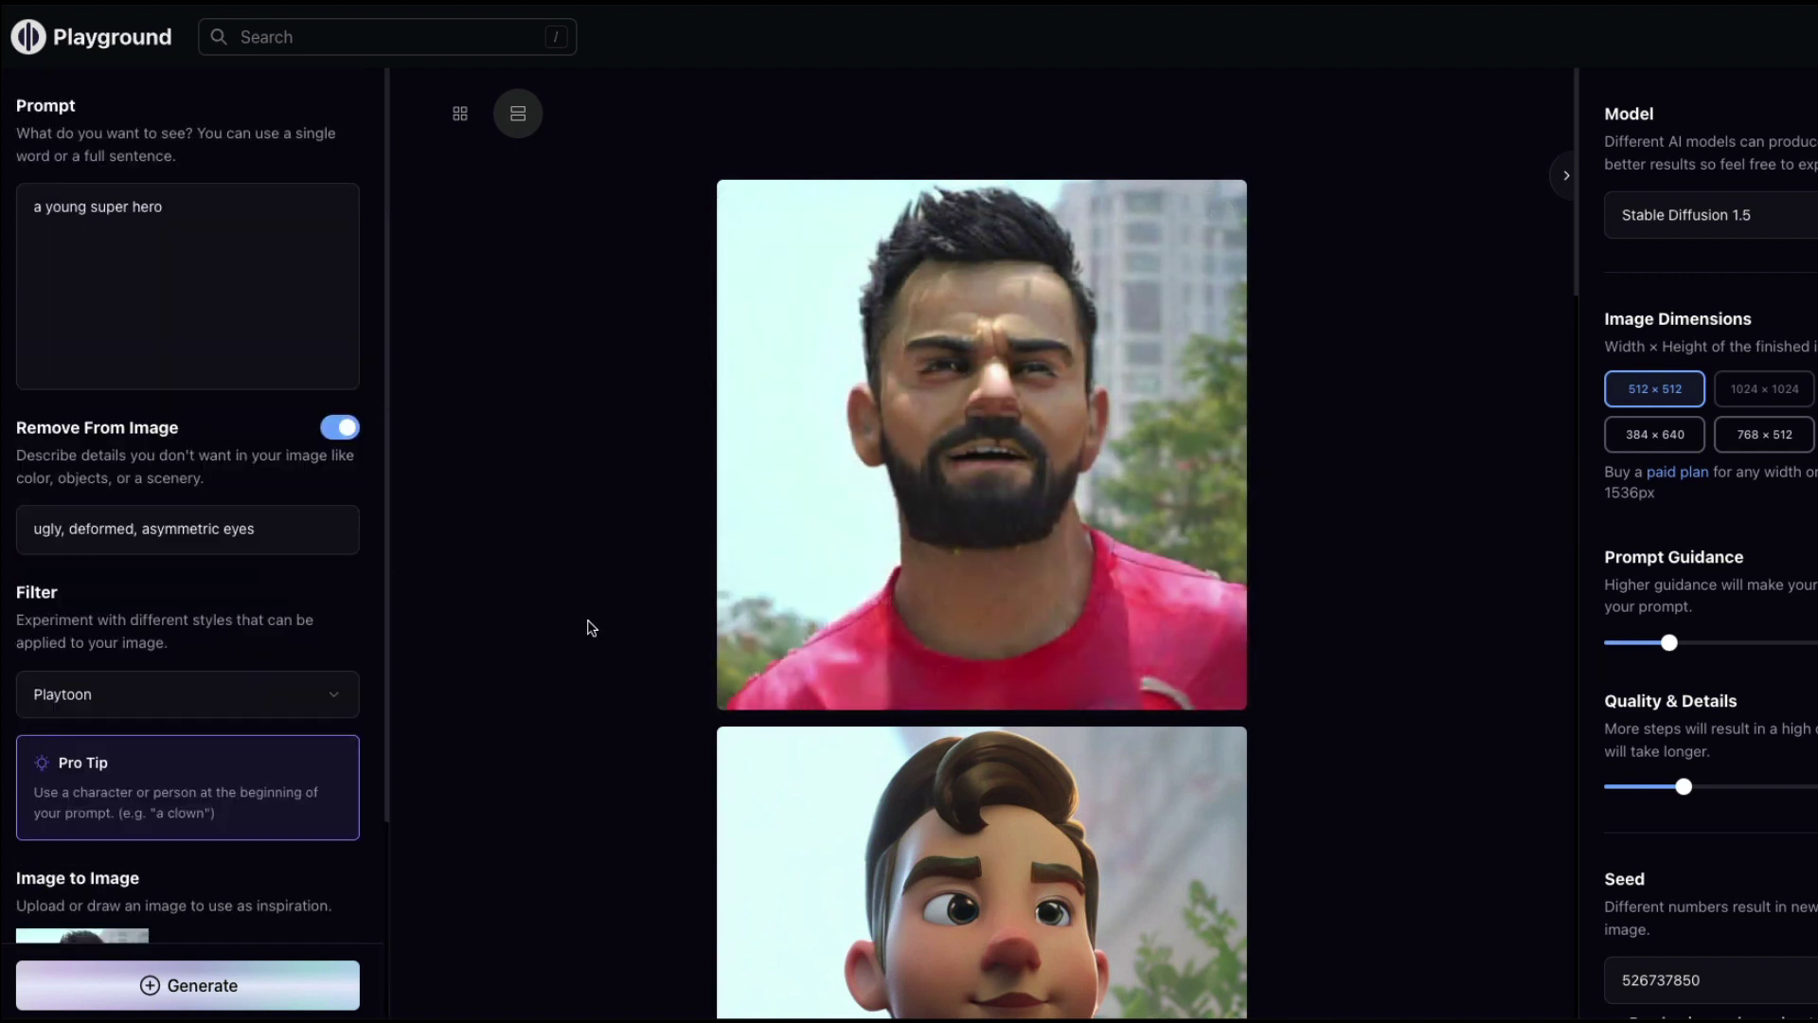
scroll(512, 851, "down", 1)
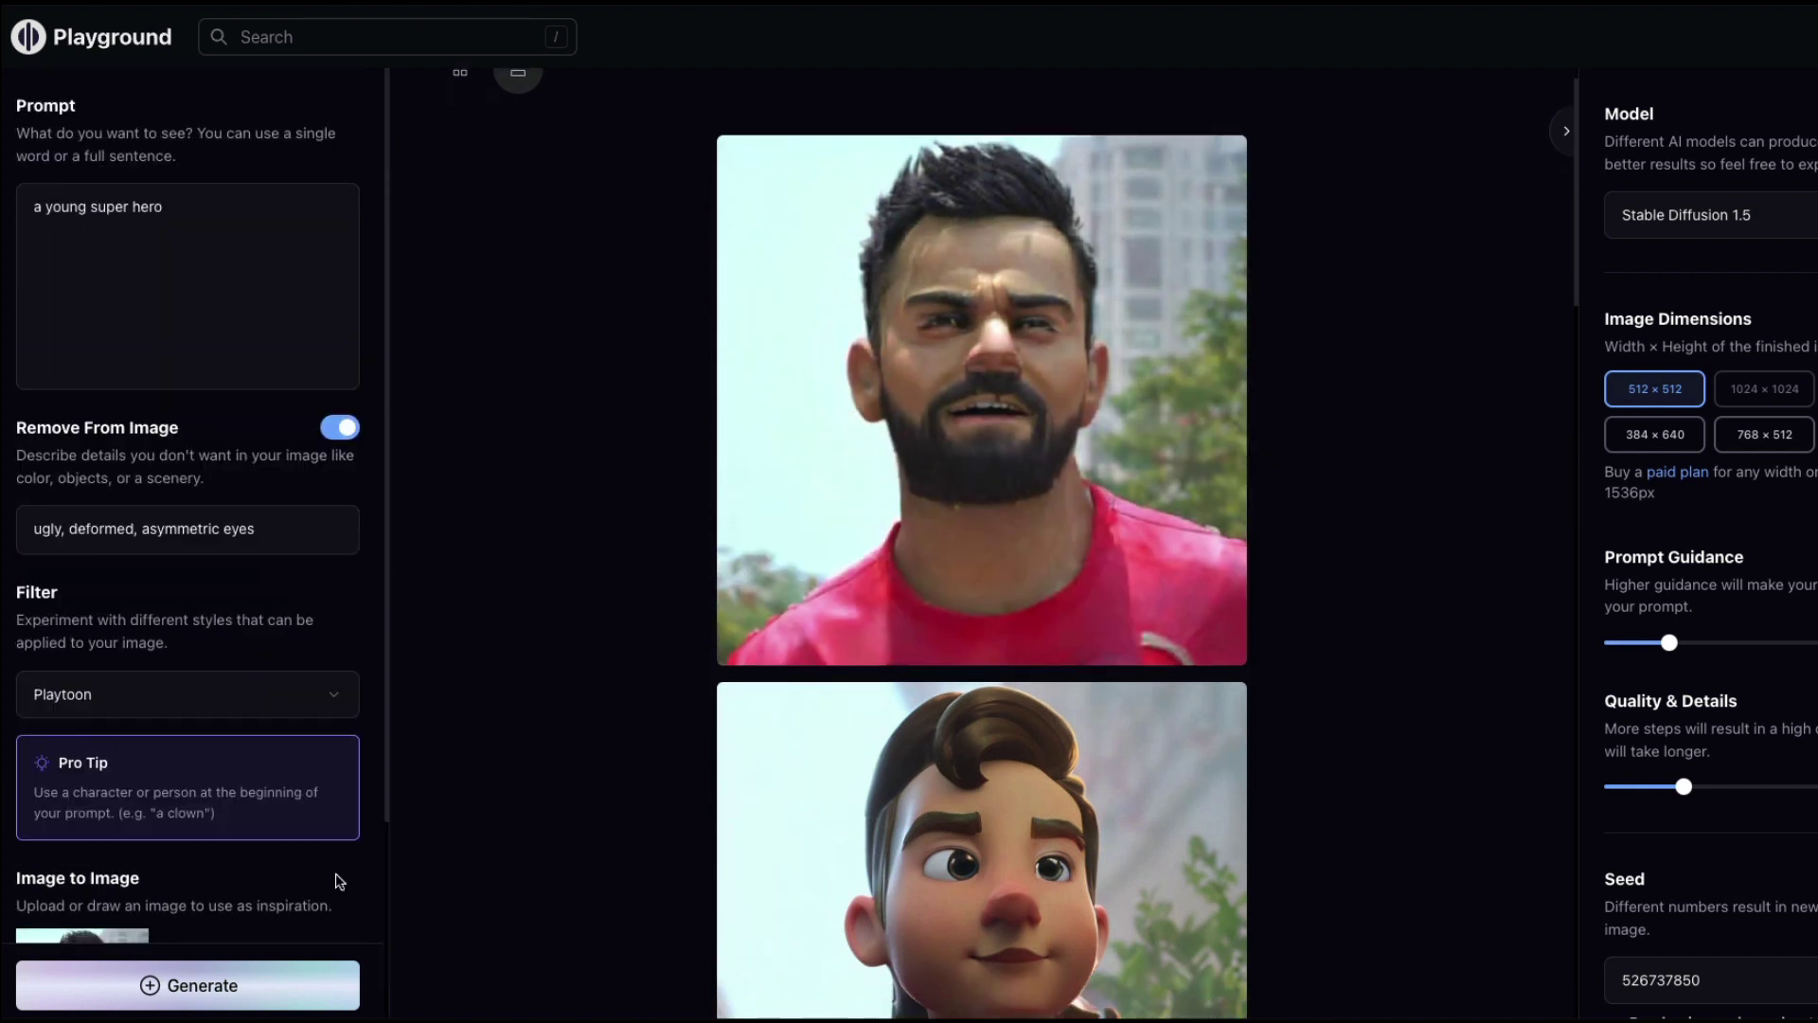
Step: Set the reference photo's image strength to 59 and generate the super hero again
scroll(337, 872, "down", 3)
left_click_drag(253, 865, 181, 881)
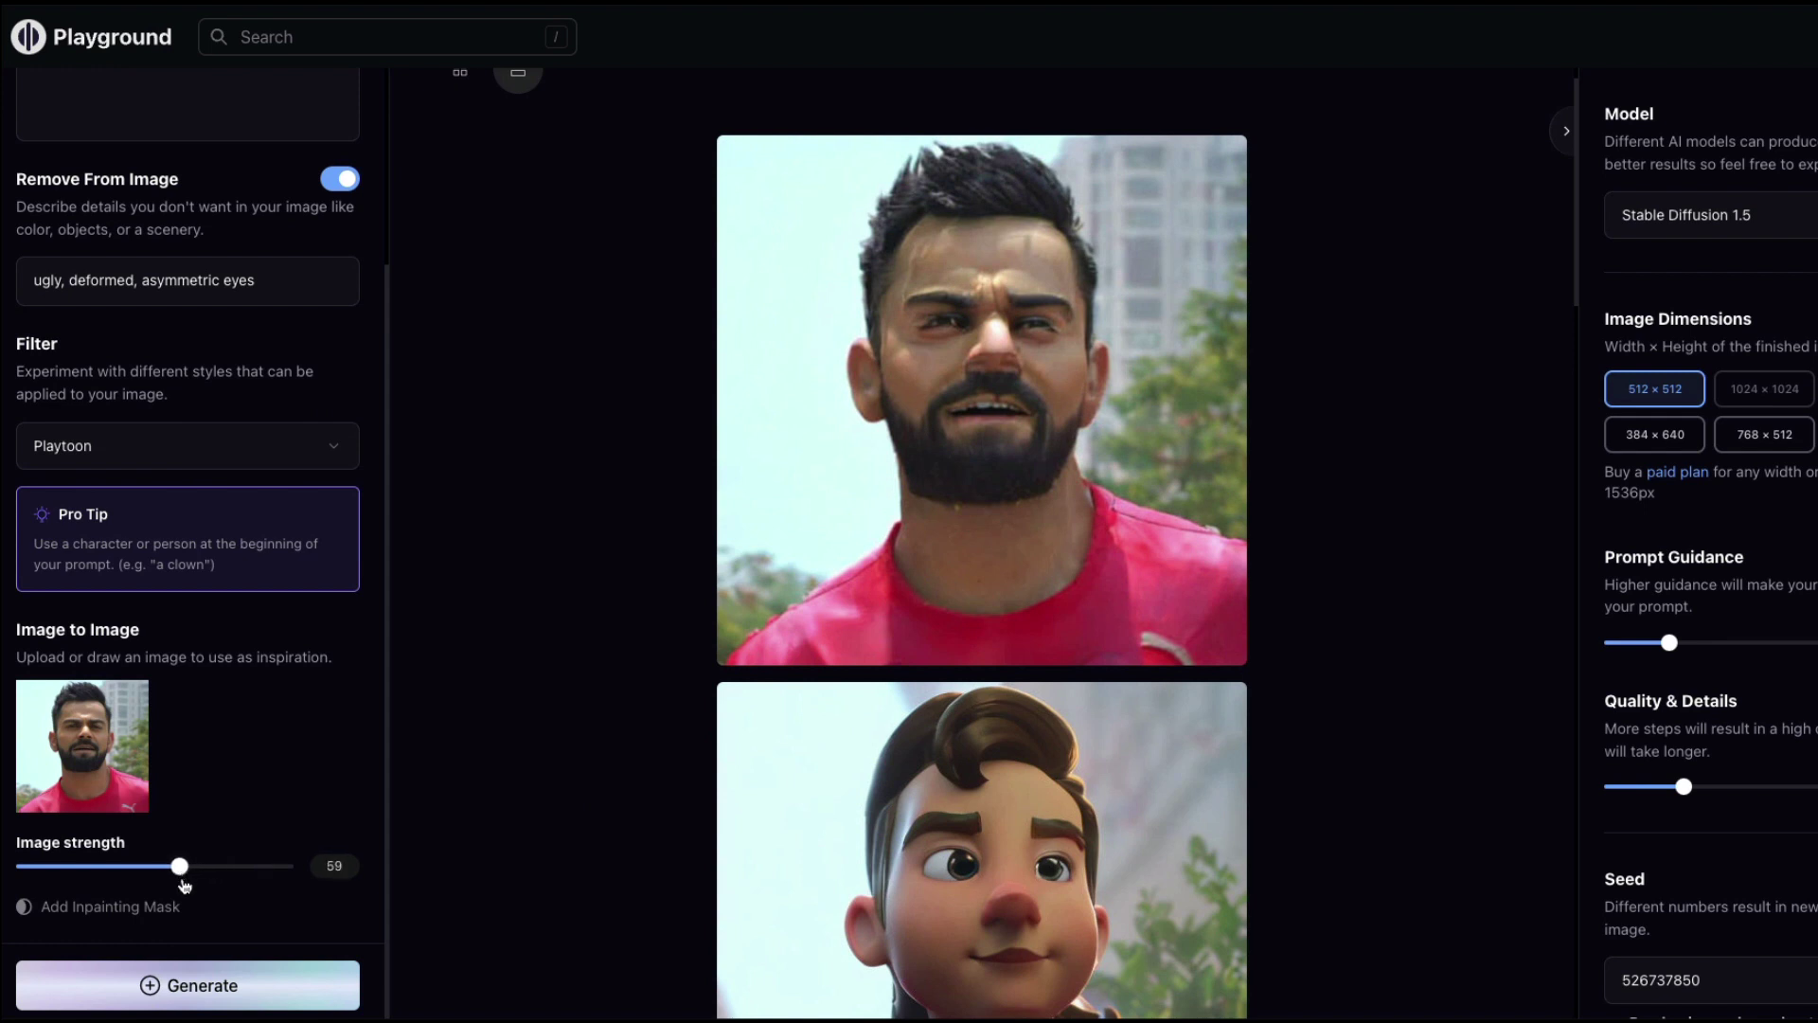
left_click(232, 984)
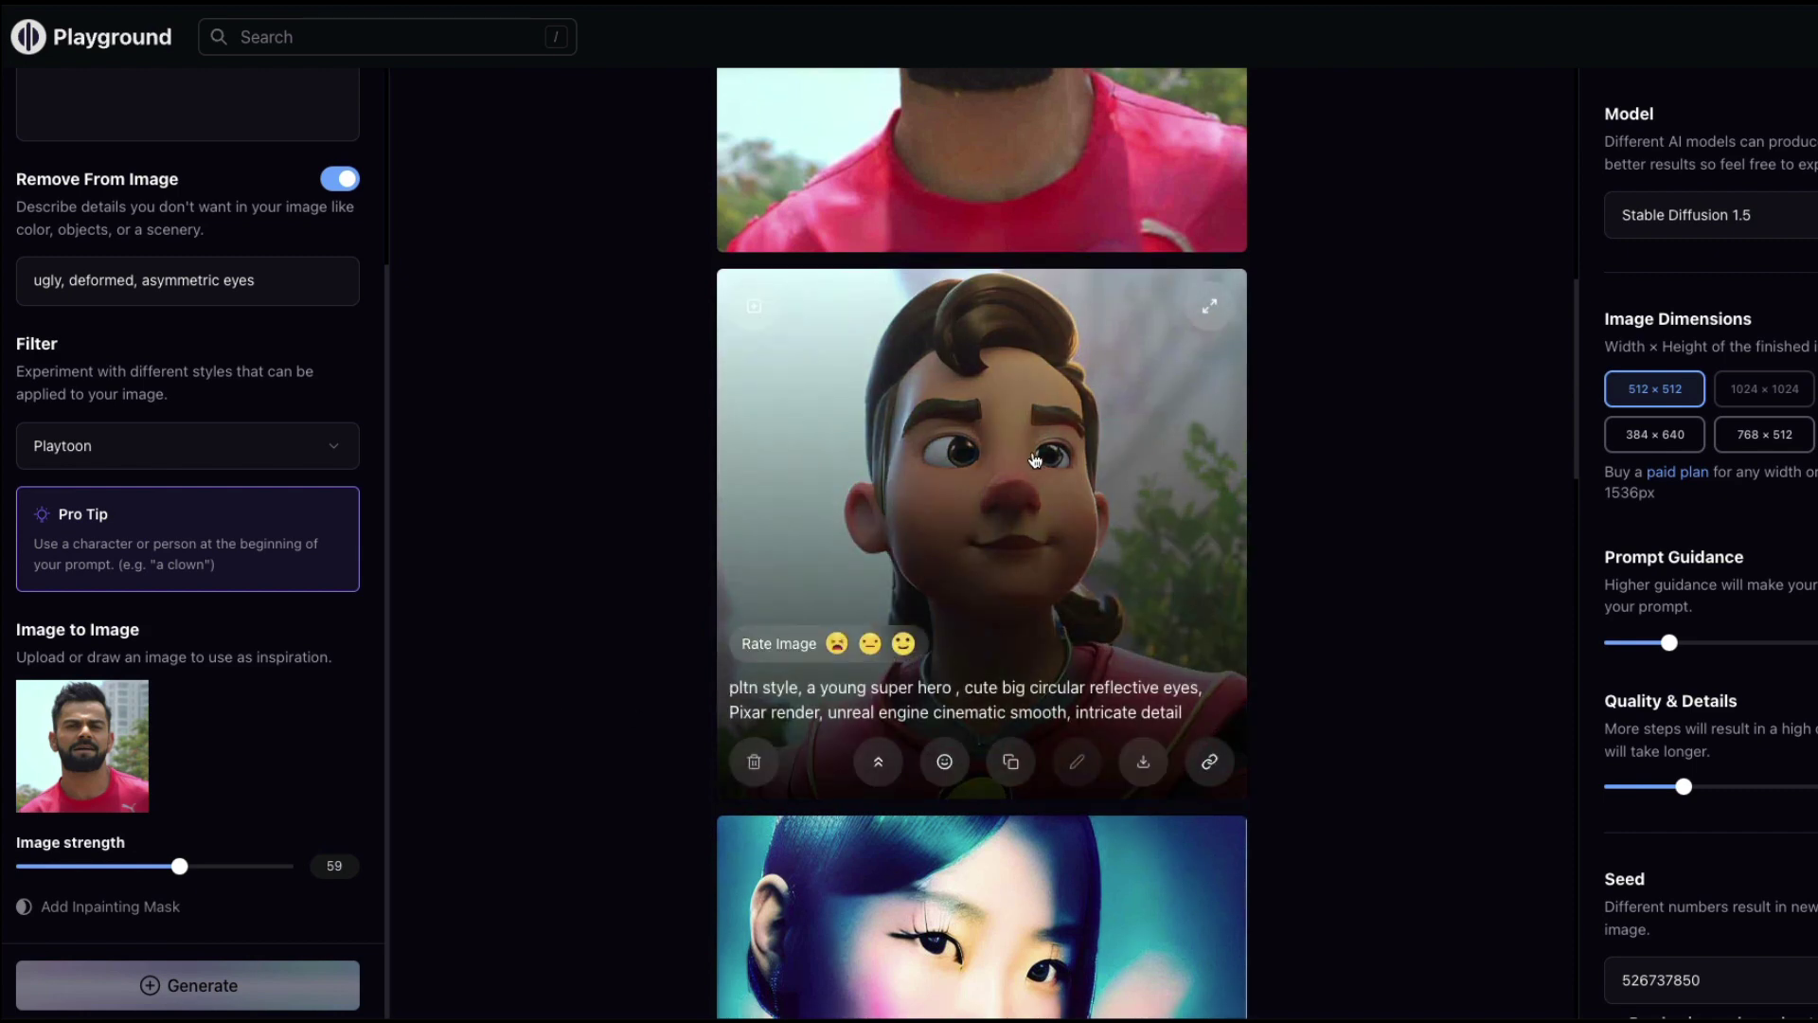
Step: Compare the super hero images generated at image strengths 59, 85 and 30
scroll(1035, 460, "up", 10)
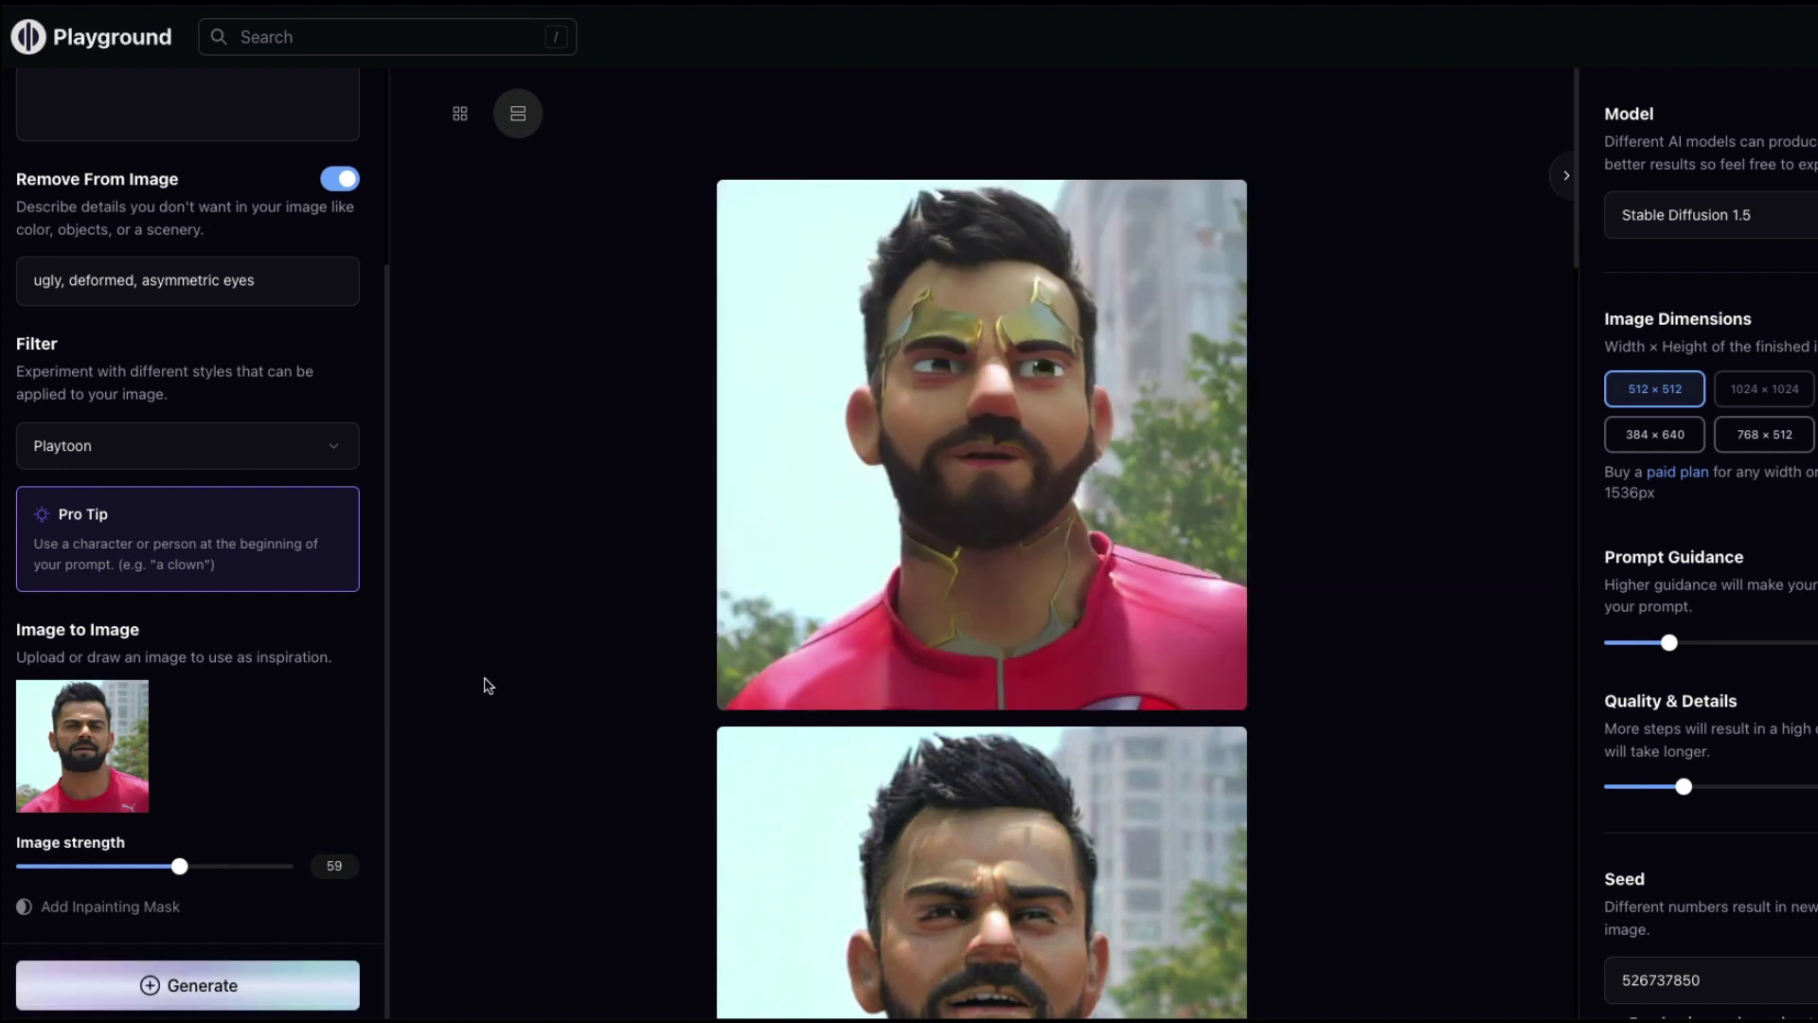
scroll(580, 706, "down", 5)
scroll(580, 715, "down", 4)
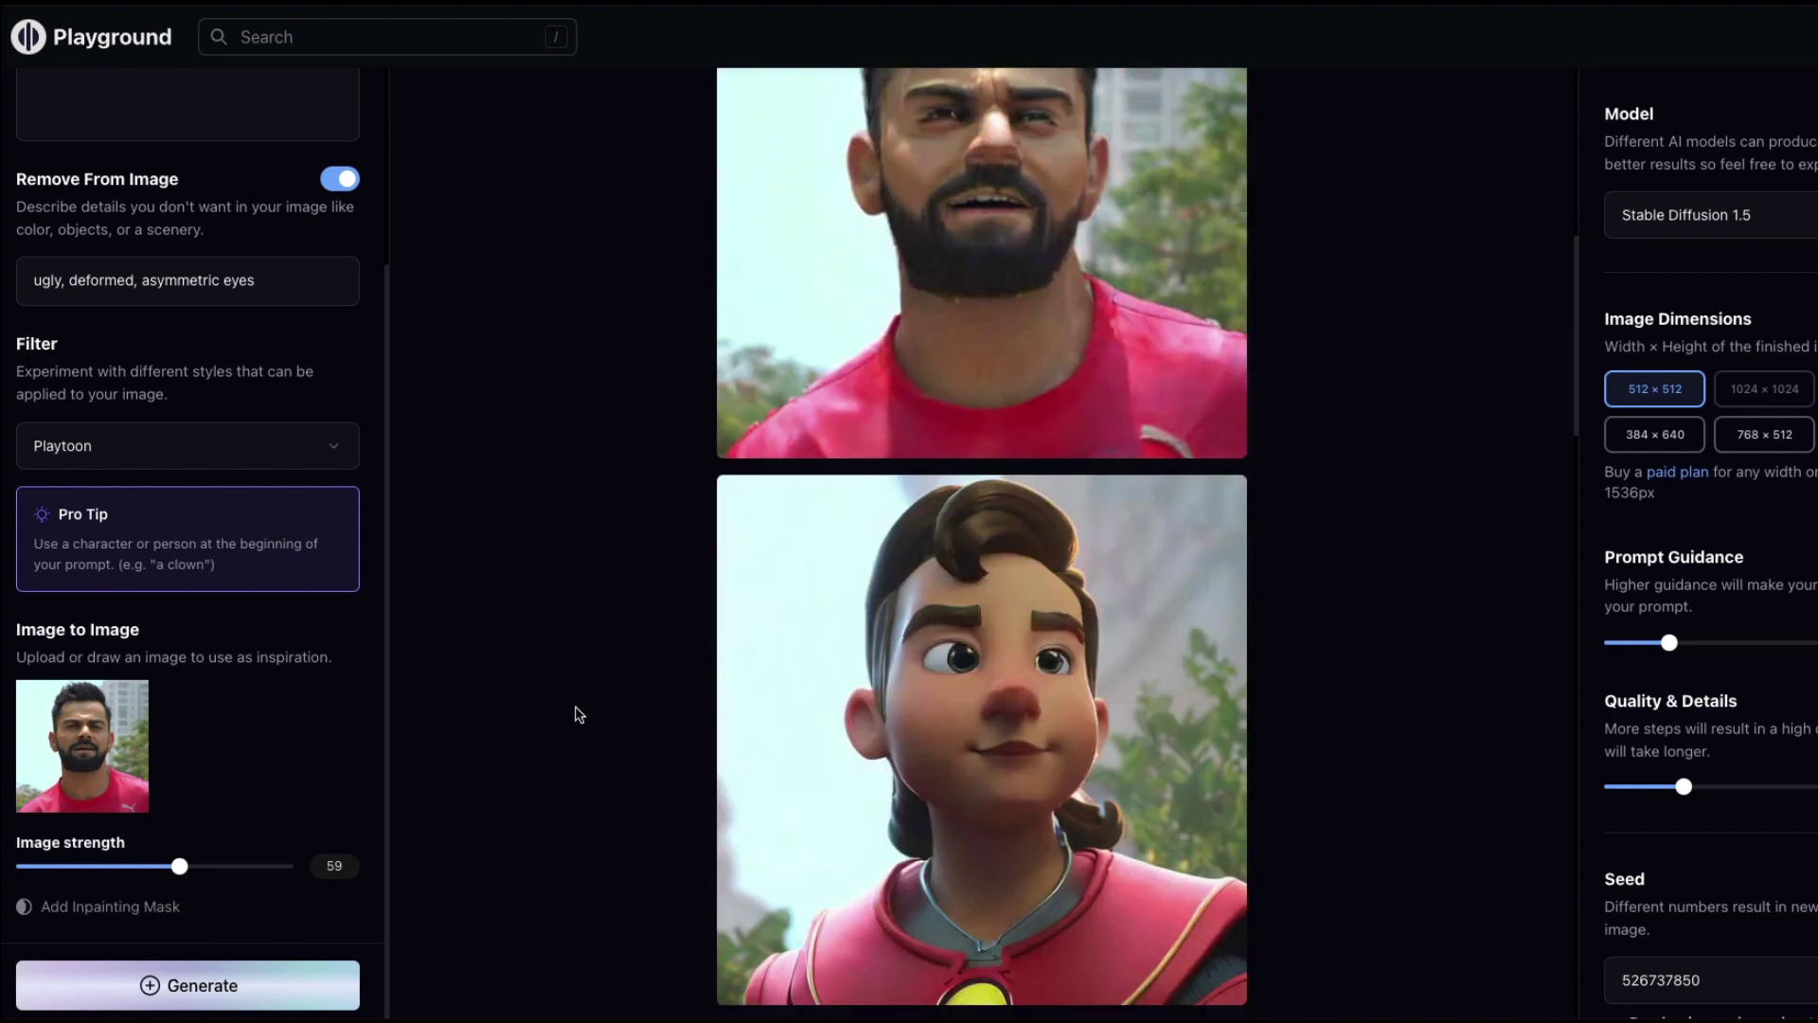
scroll(580, 715, "up", 10)
scroll(580, 715, "down", 2)
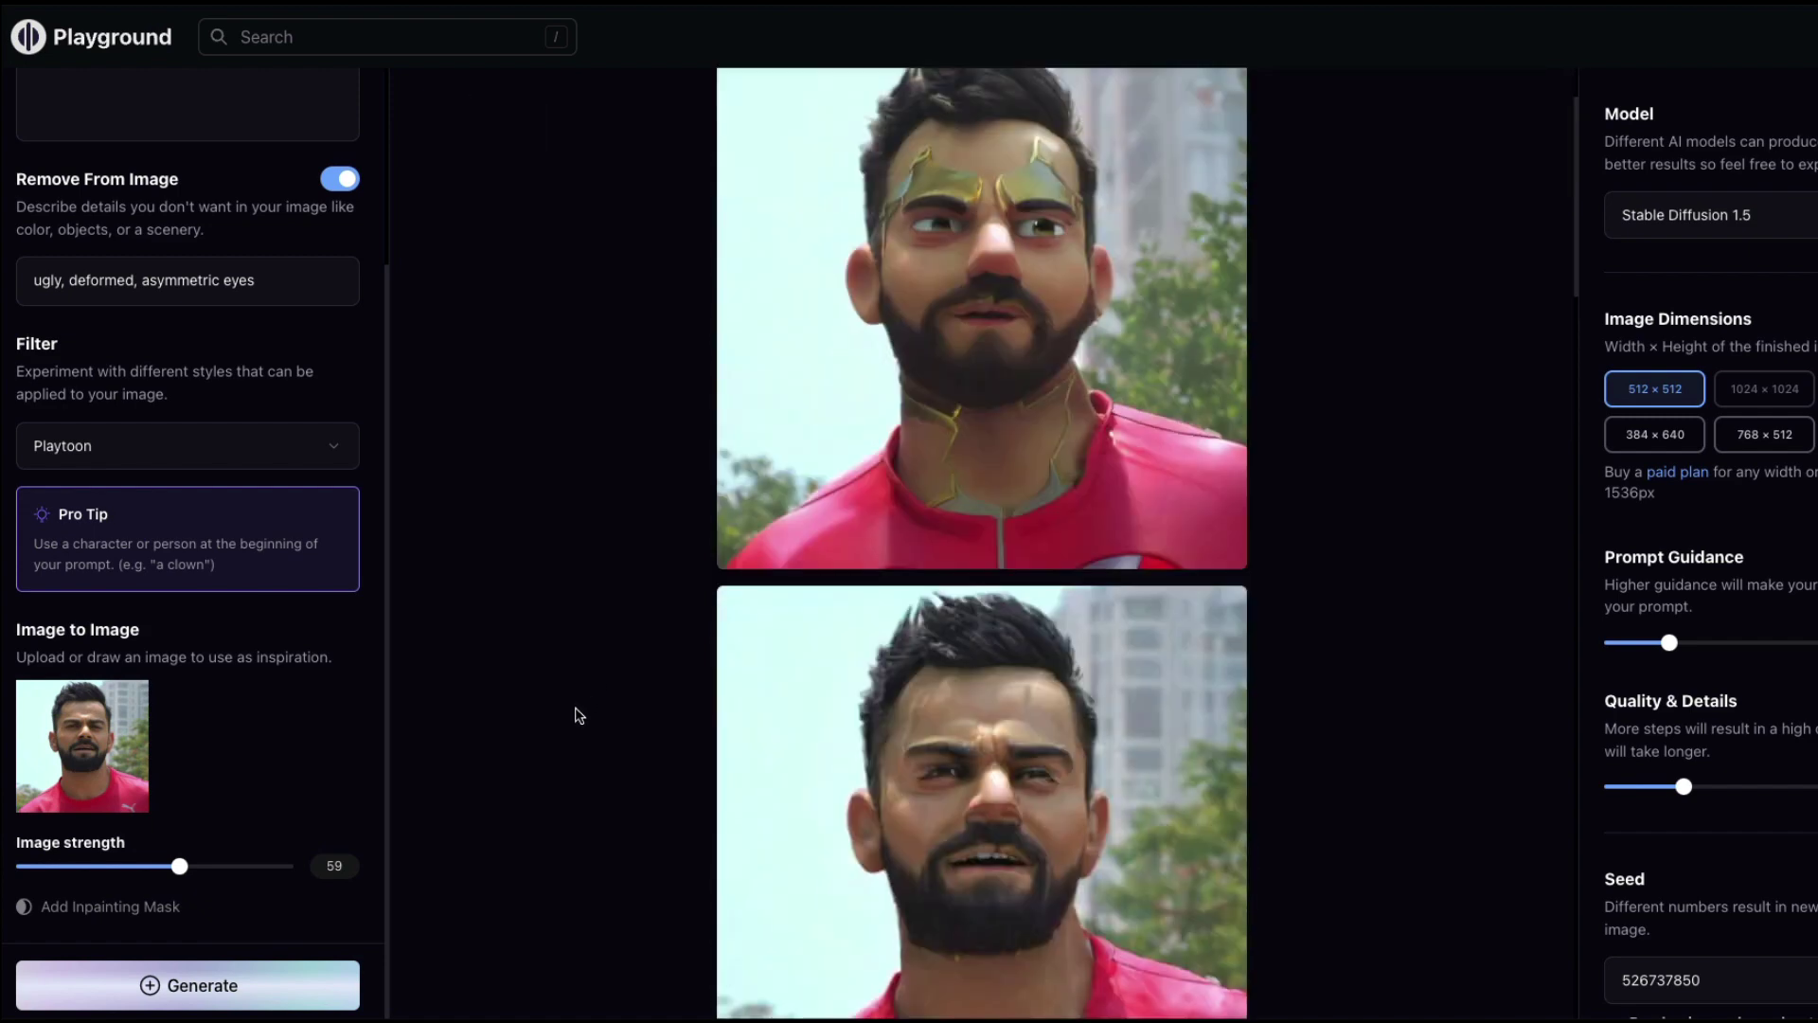
Step: Set the reference photo's image strength to 50 and generate the super hero again
scroll(580, 715, "down", 7)
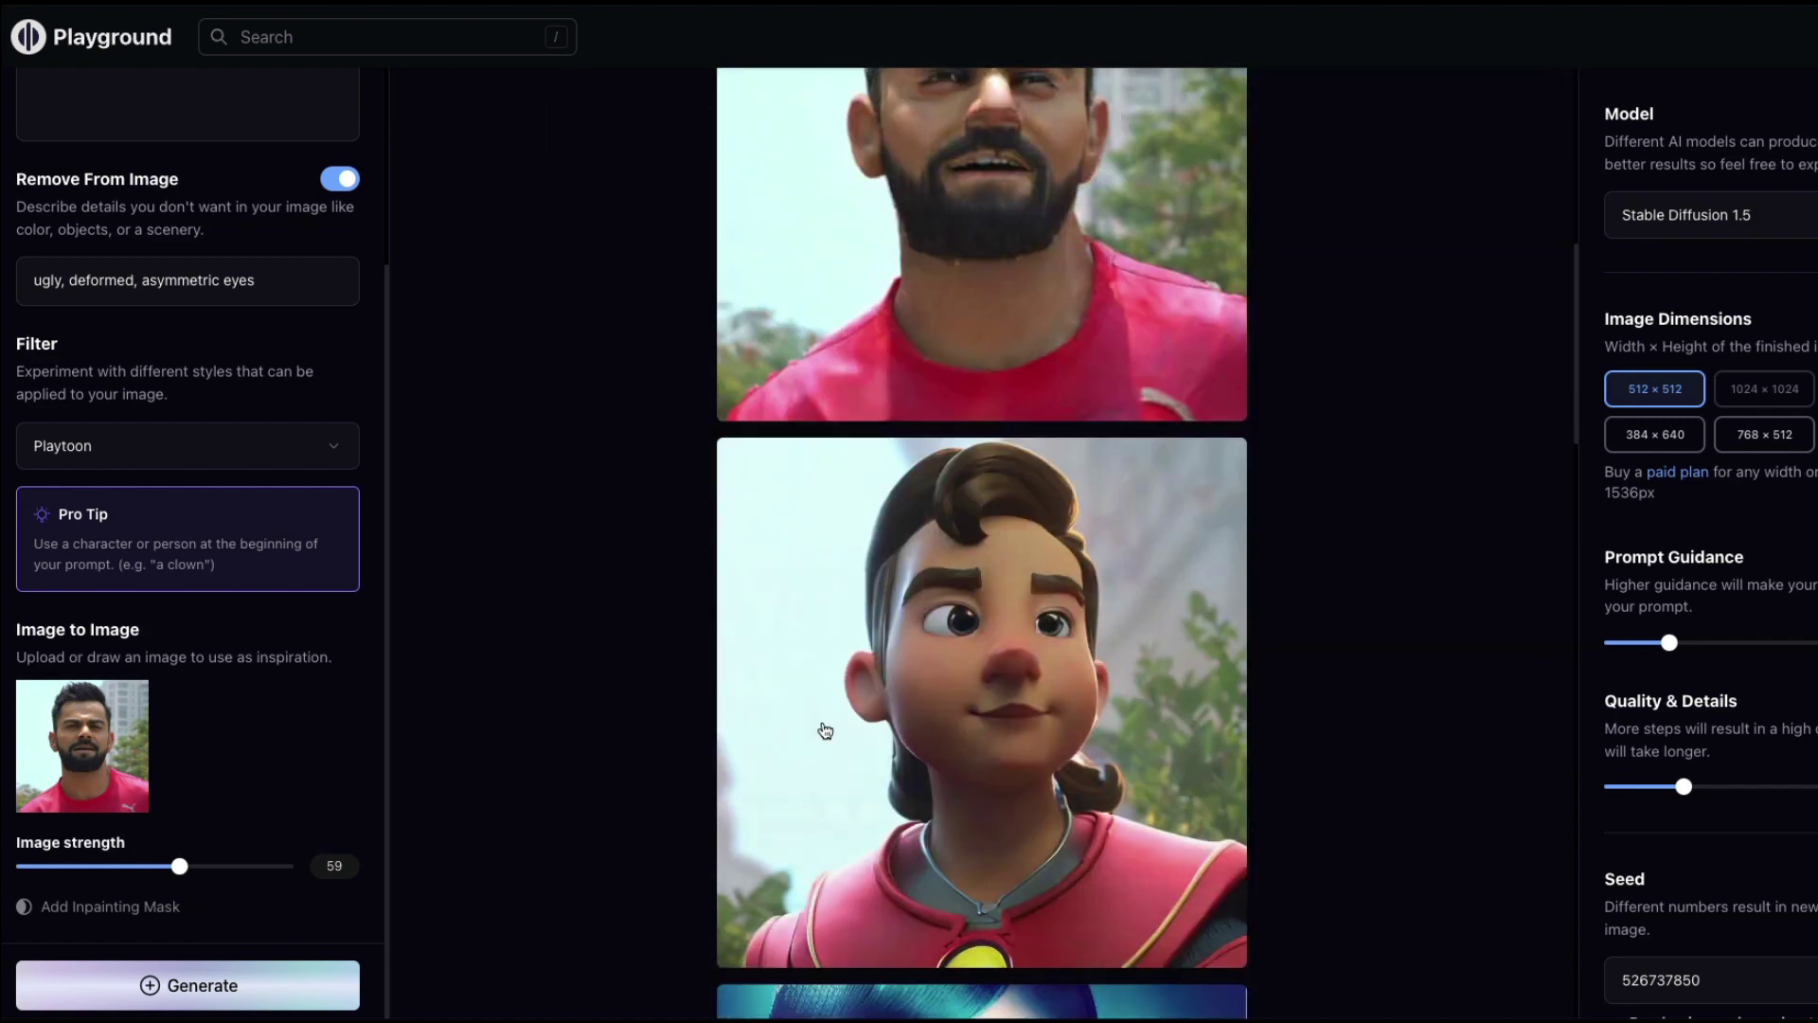
scroll(630, 731, "up", 7)
scroll(615, 663, "up", 2)
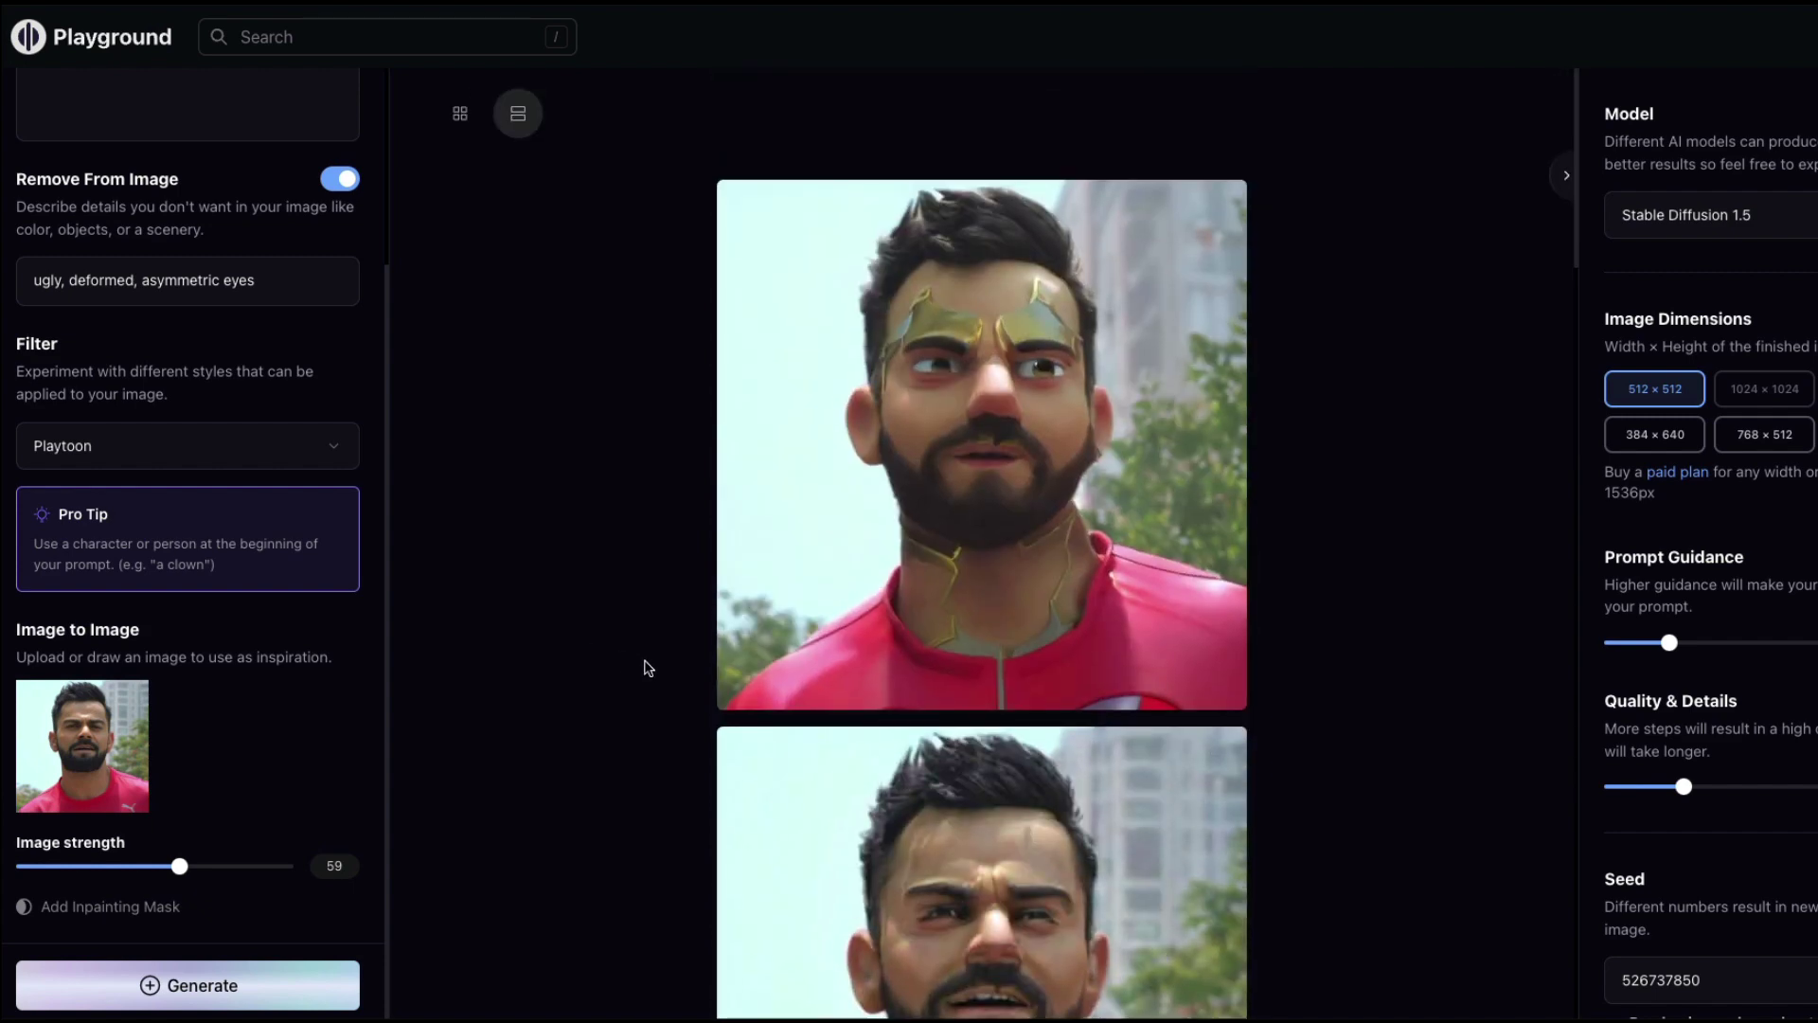
left_click_drag(181, 866, 155, 873)
left_click(248, 983)
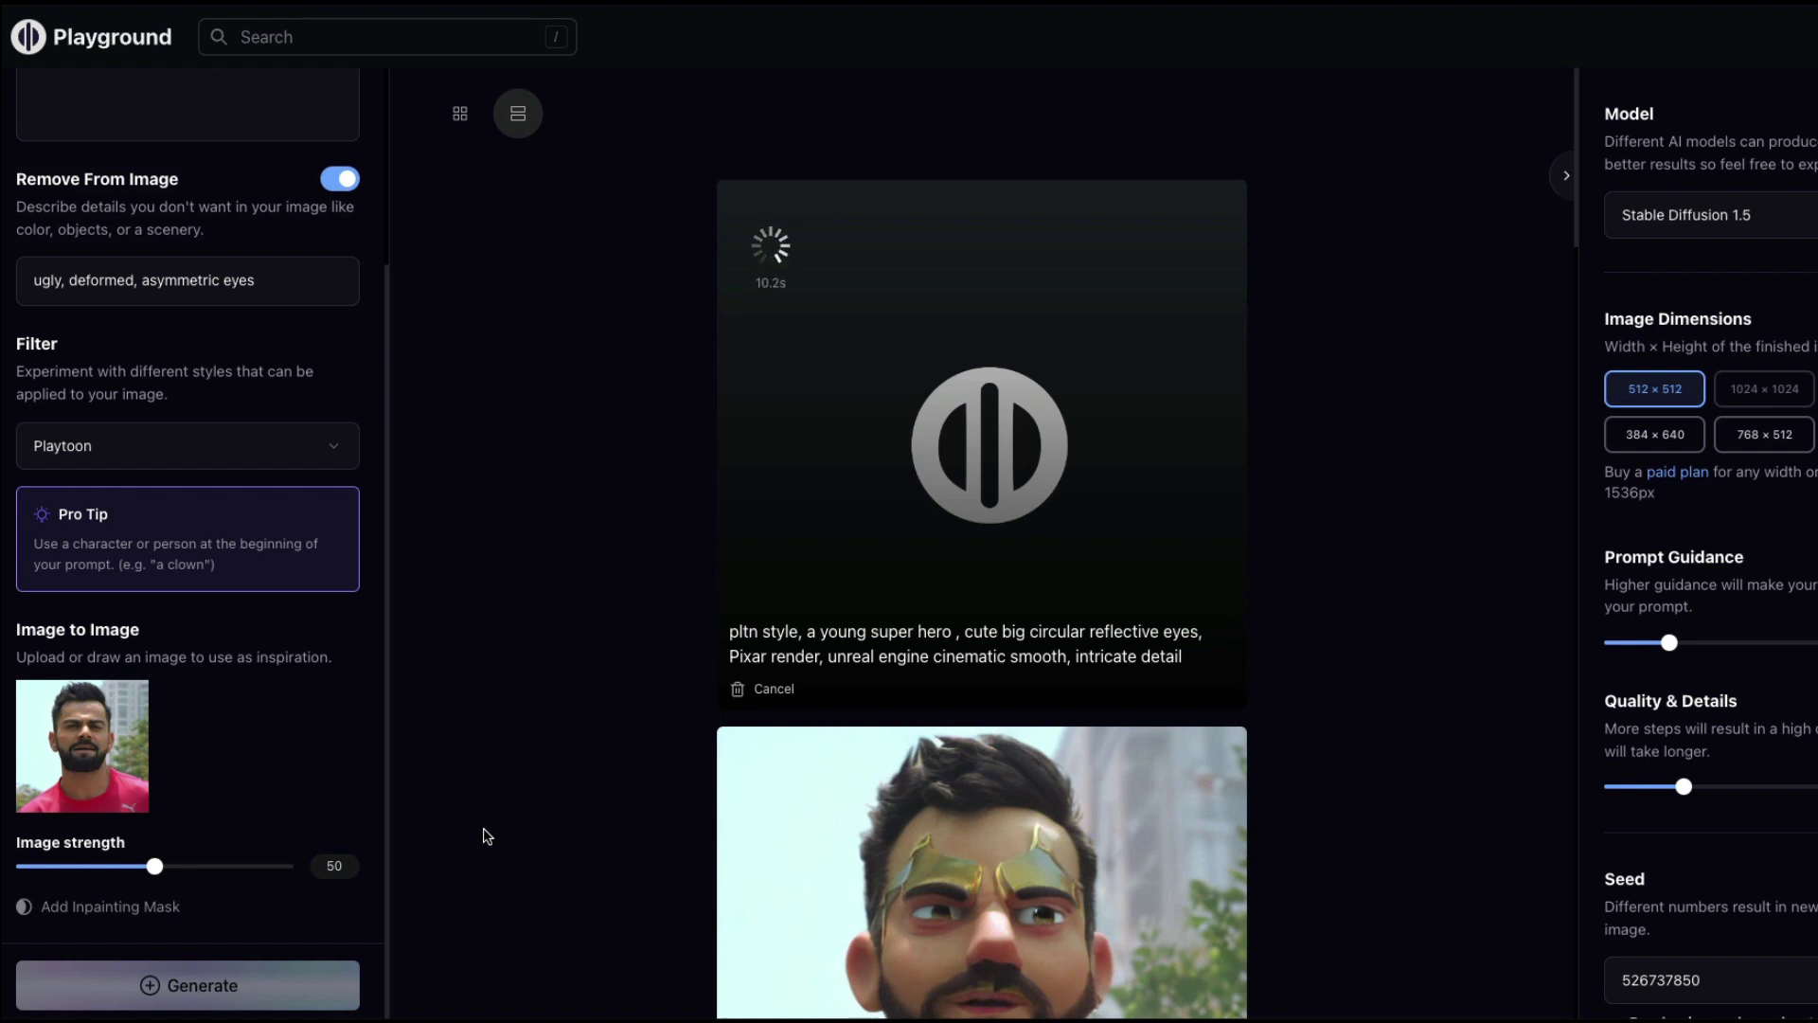
Step: Reveal the advanced options and look through the available sampler methods, keeping pndm (plms)
scroll(1562, 968, "down", 3)
scroll(1633, 923, "down", 5)
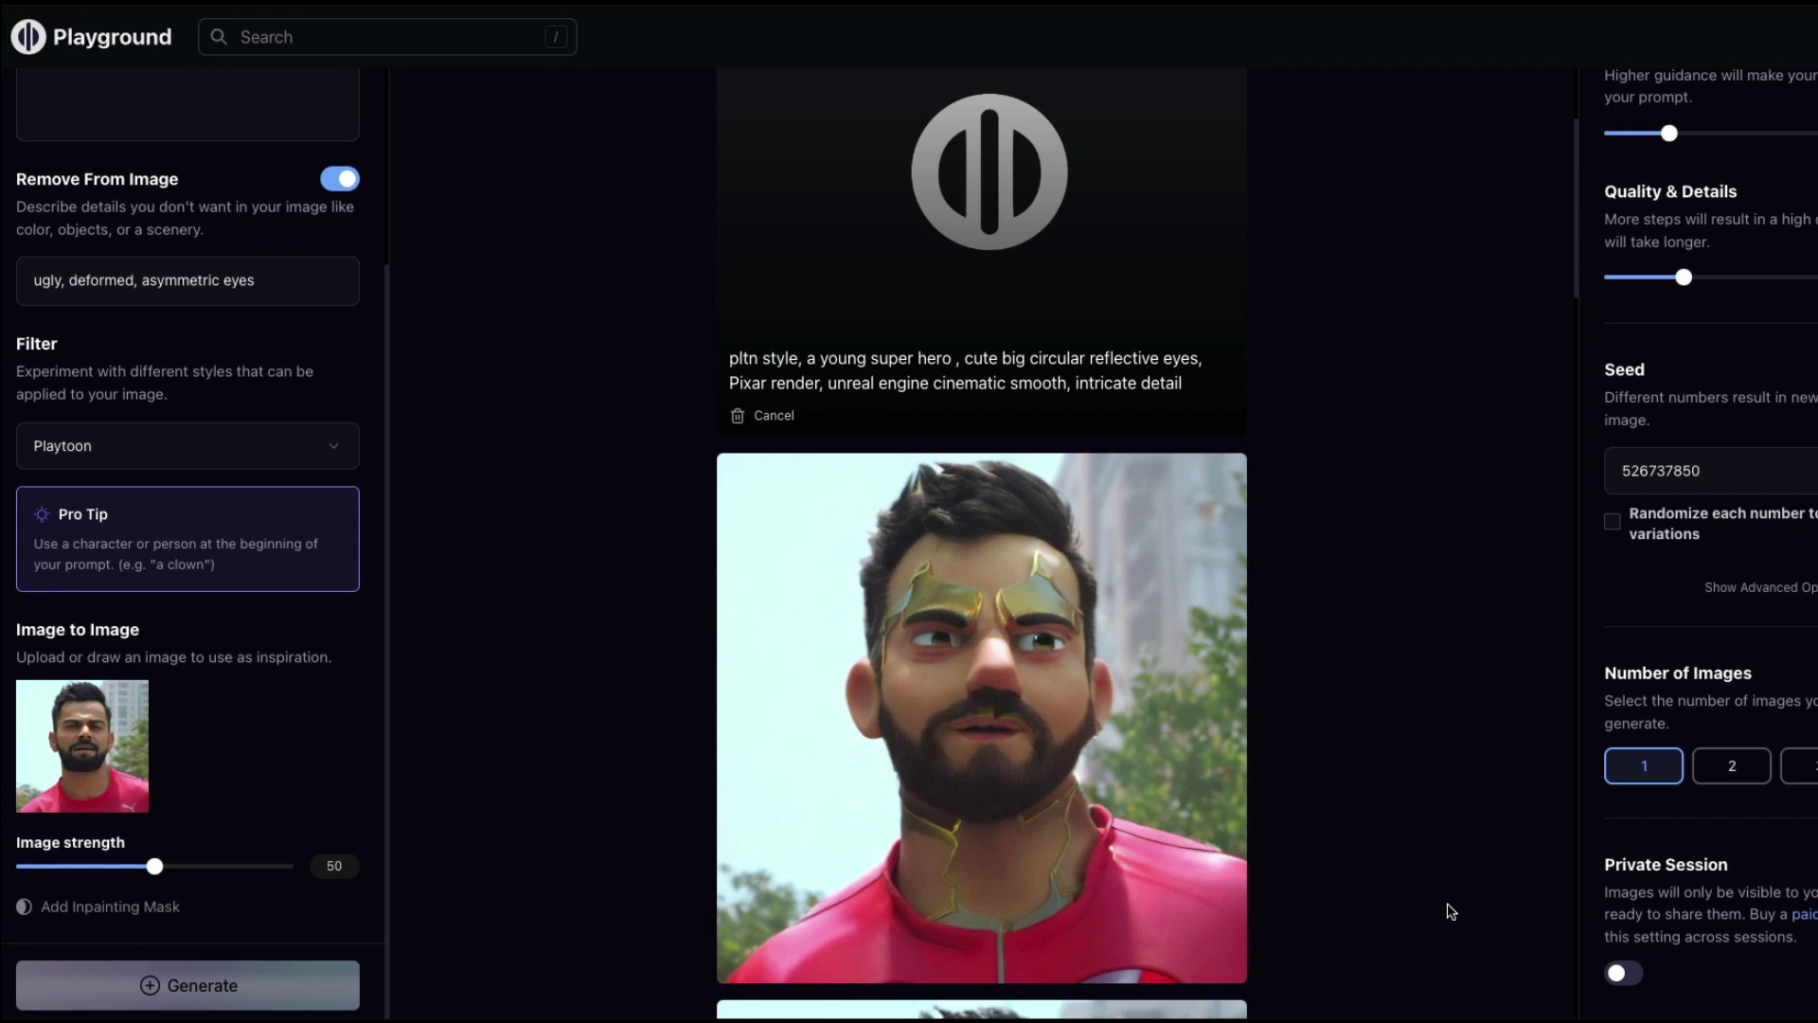
left_click(1763, 587)
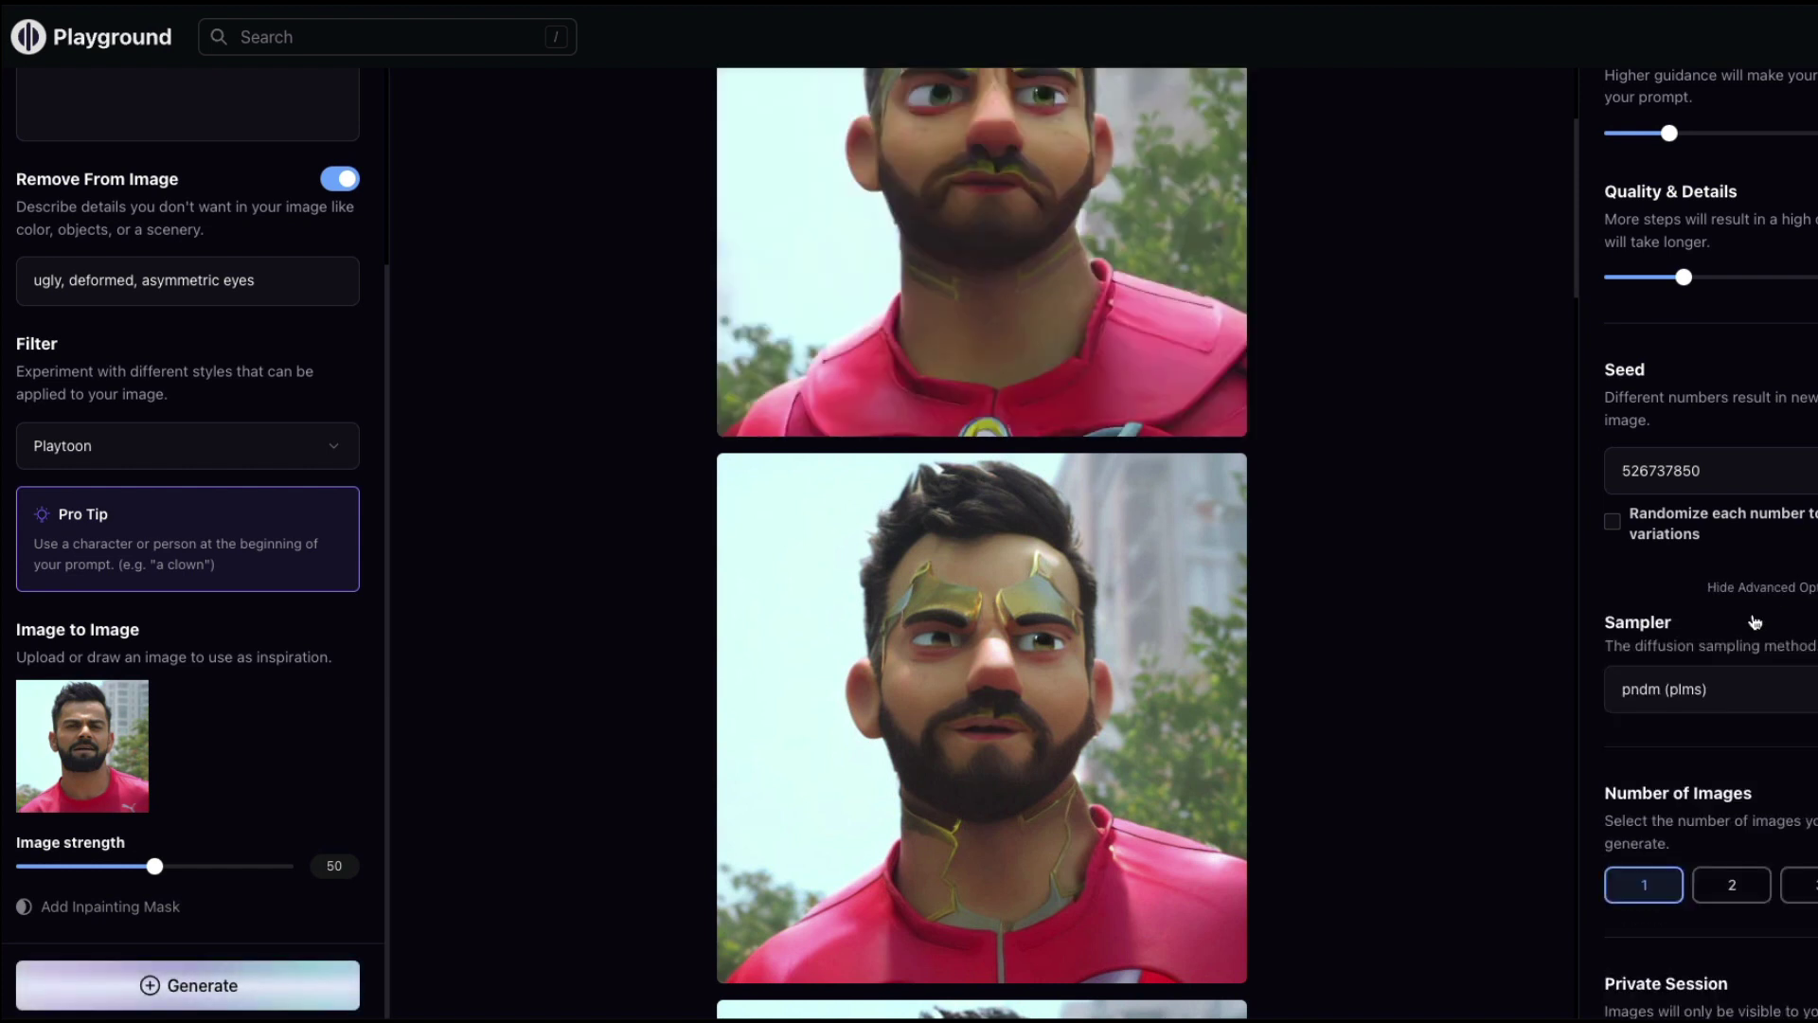
left_click(1663, 677)
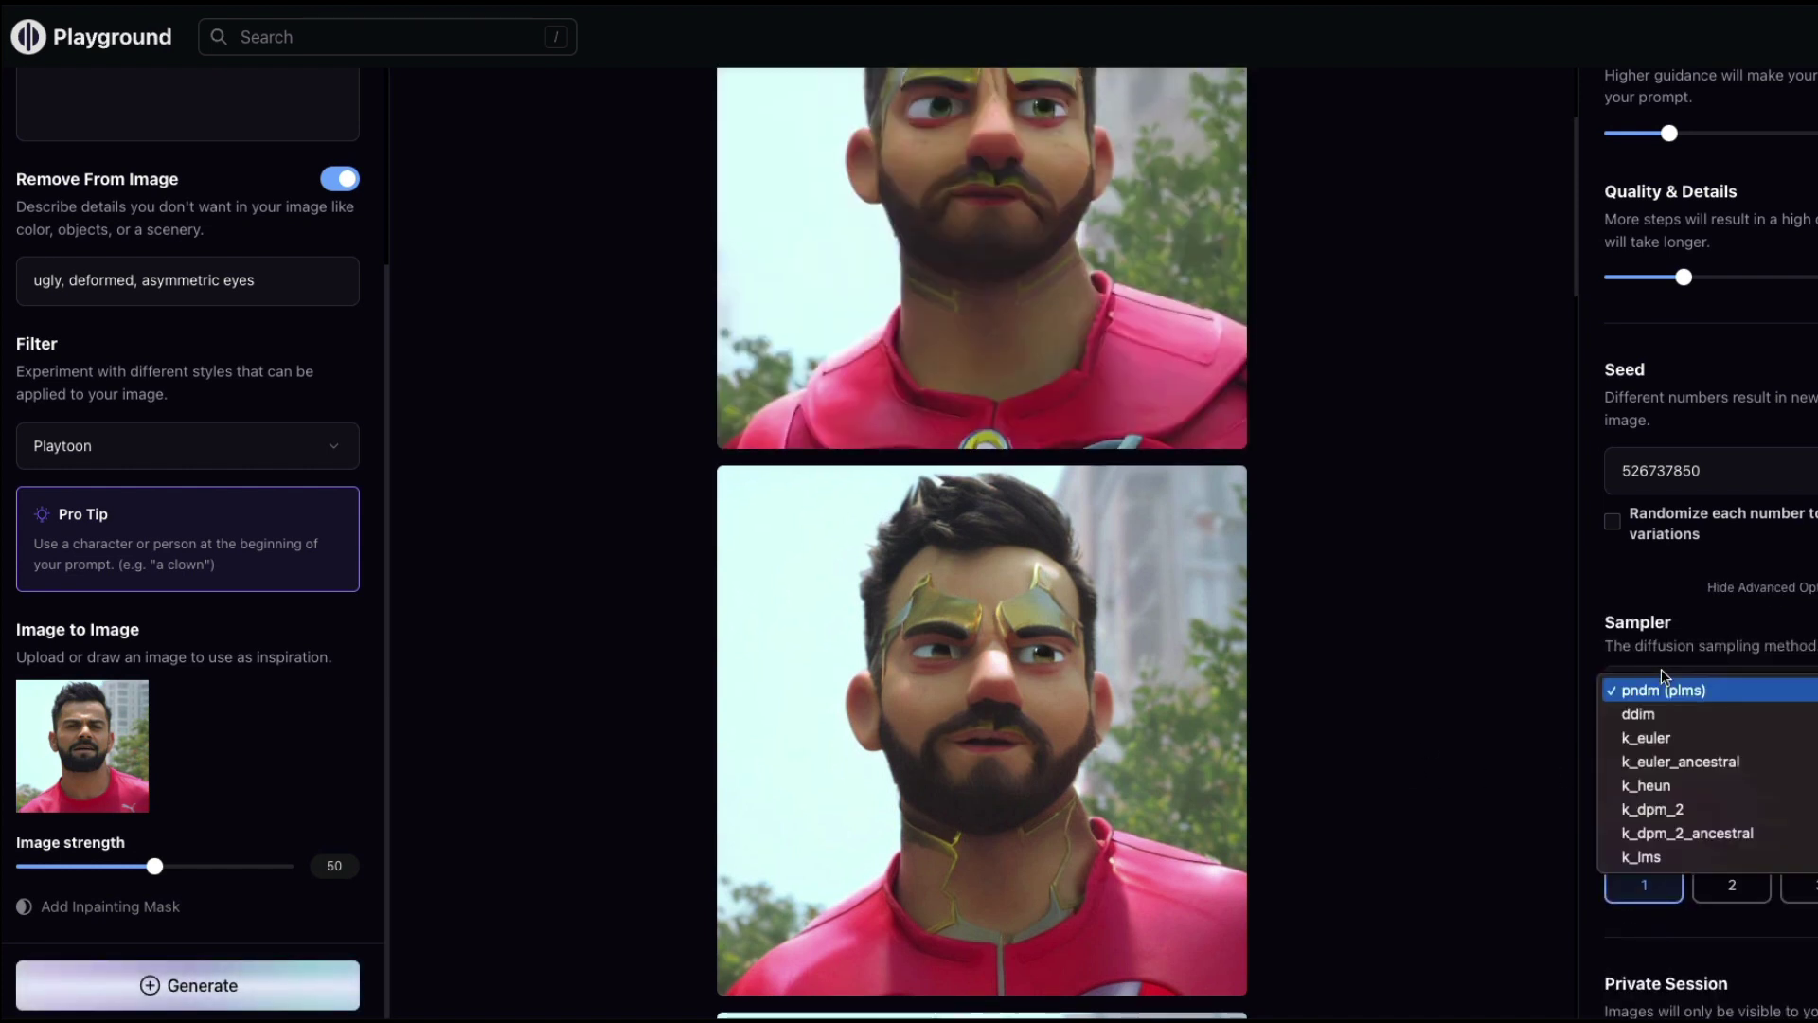
left_click(1452, 706)
Step: Review the super hero generated at image strength 50 against the prompt, the creation settings and the earlier images
scroll(1458, 708, "up", 3)
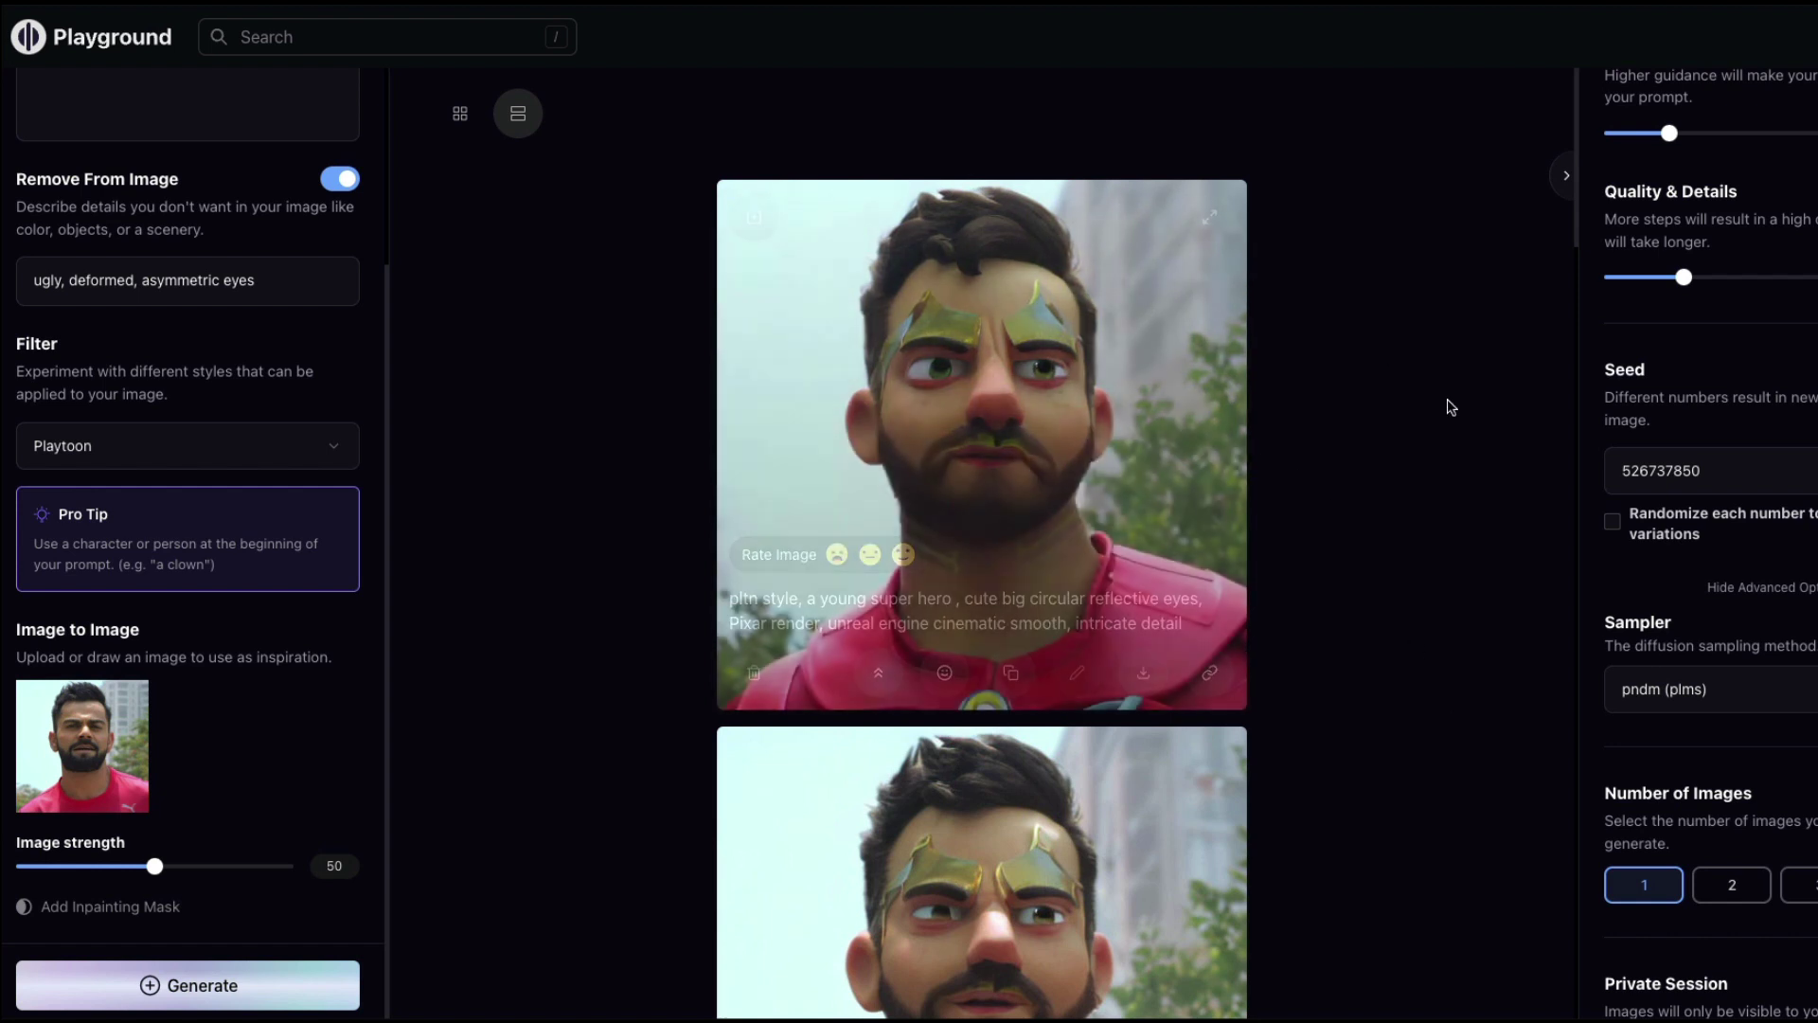
scroll(1591, 396, "up", 5)
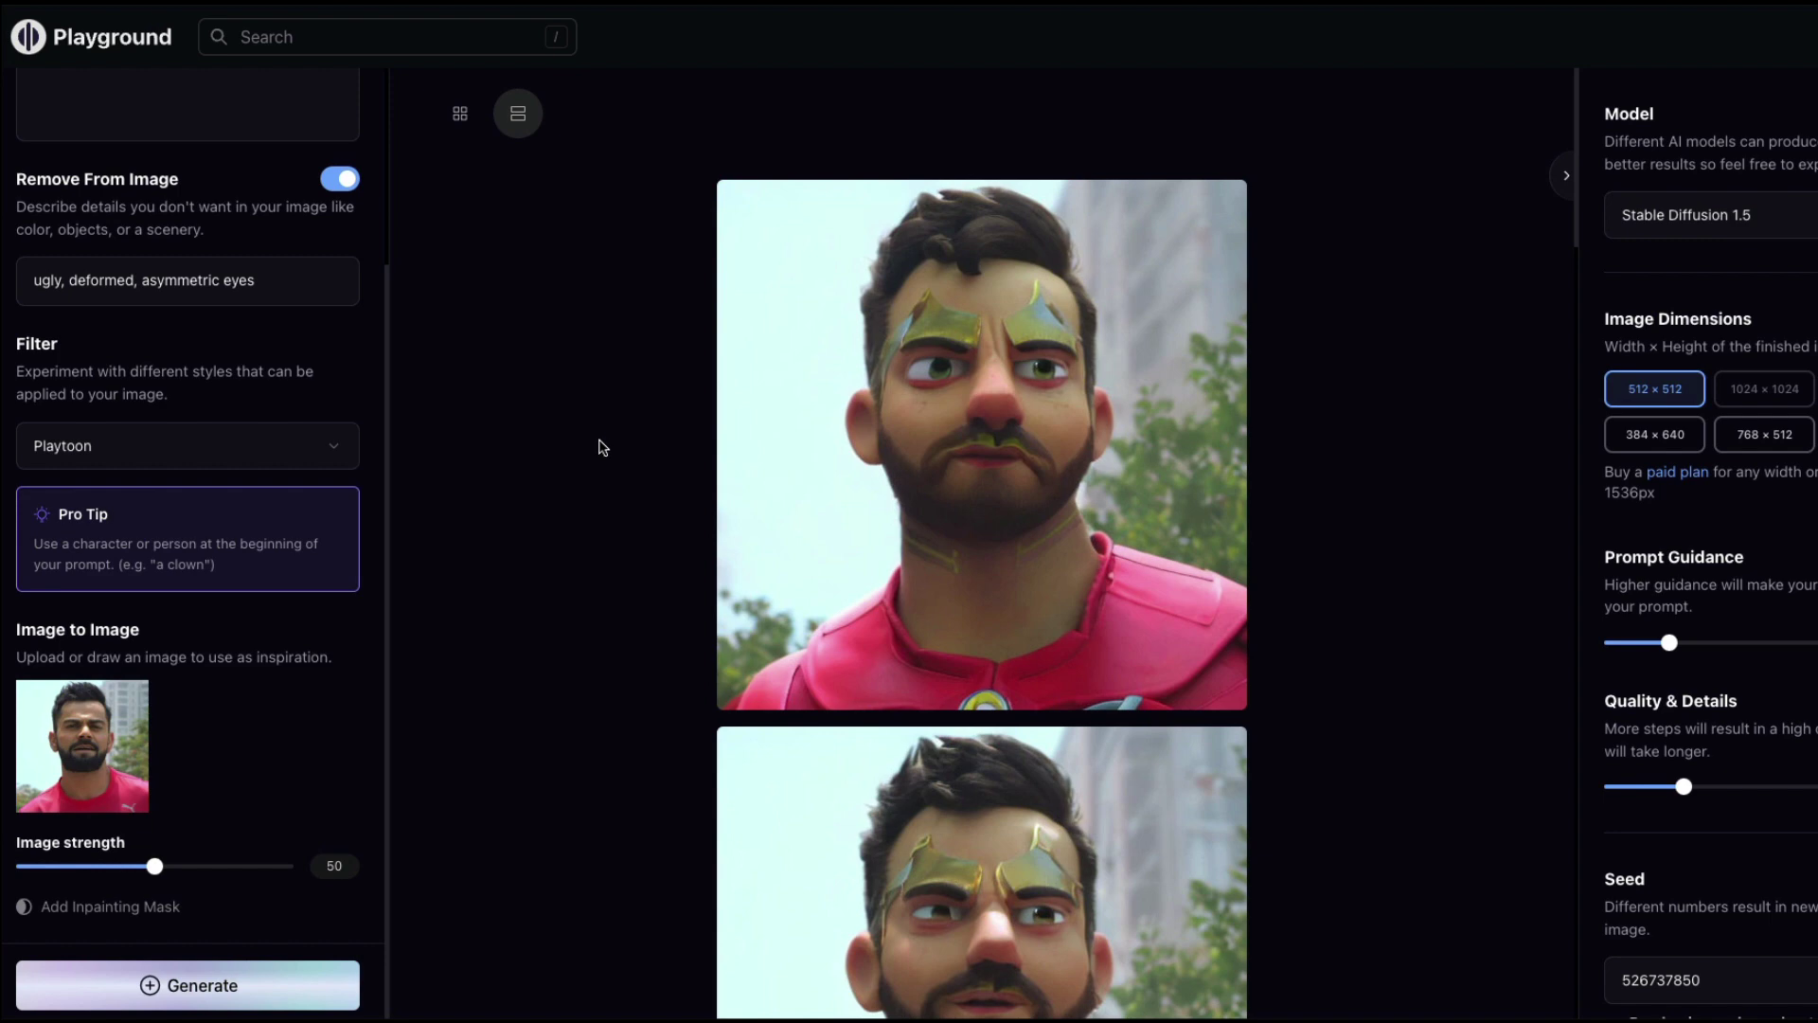
scroll(658, 455, "up", 6)
scroll(284, 378, "up", 3)
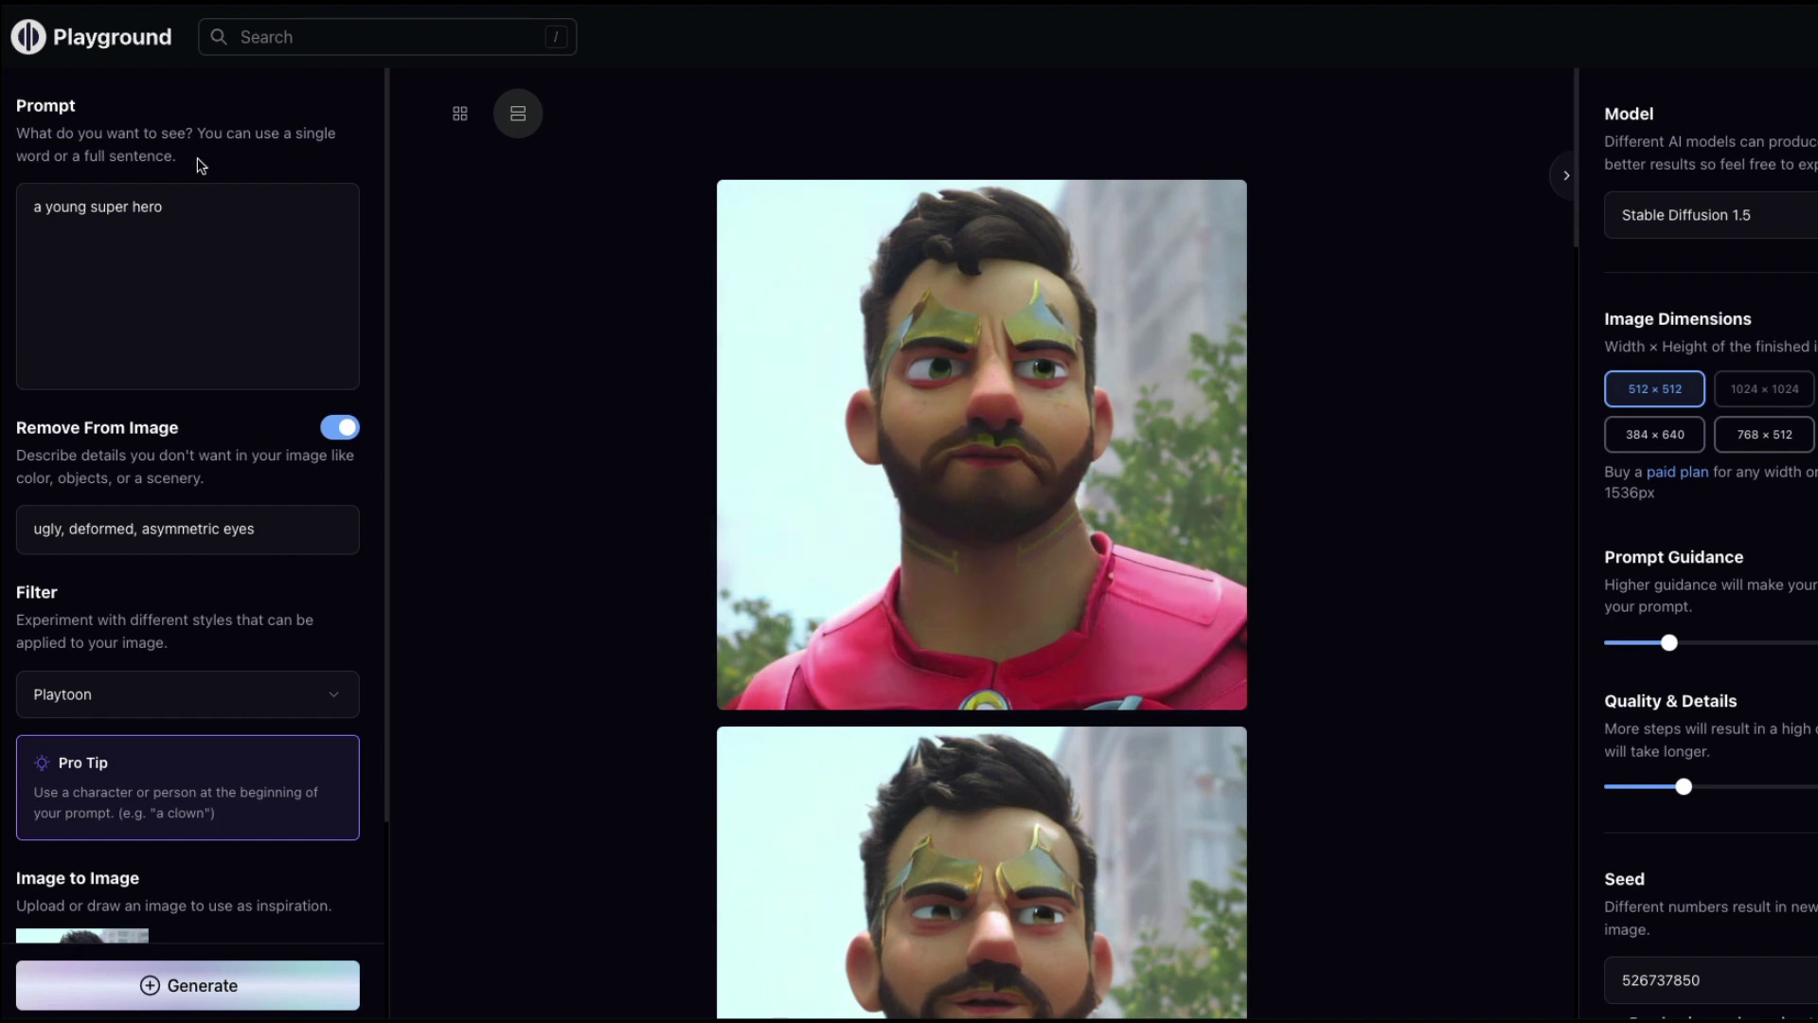
scroll(287, 372, "down", 3)
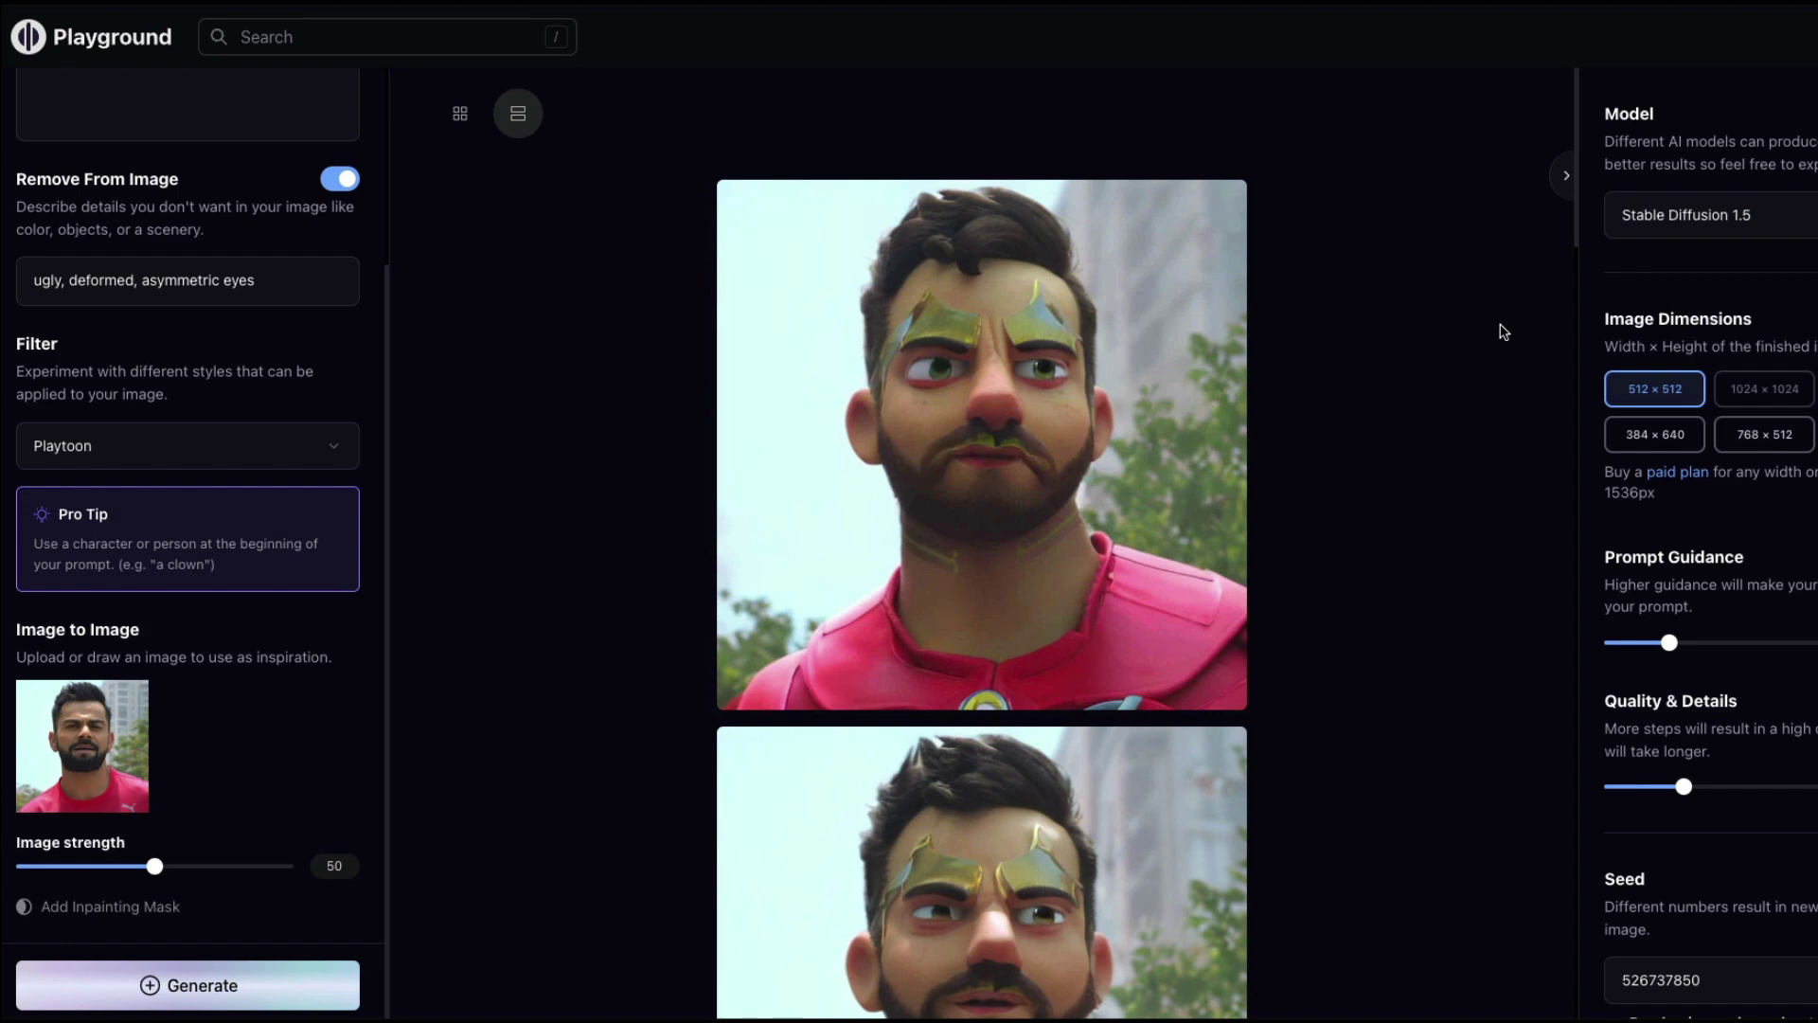
scroll(1516, 517, "down", 15)
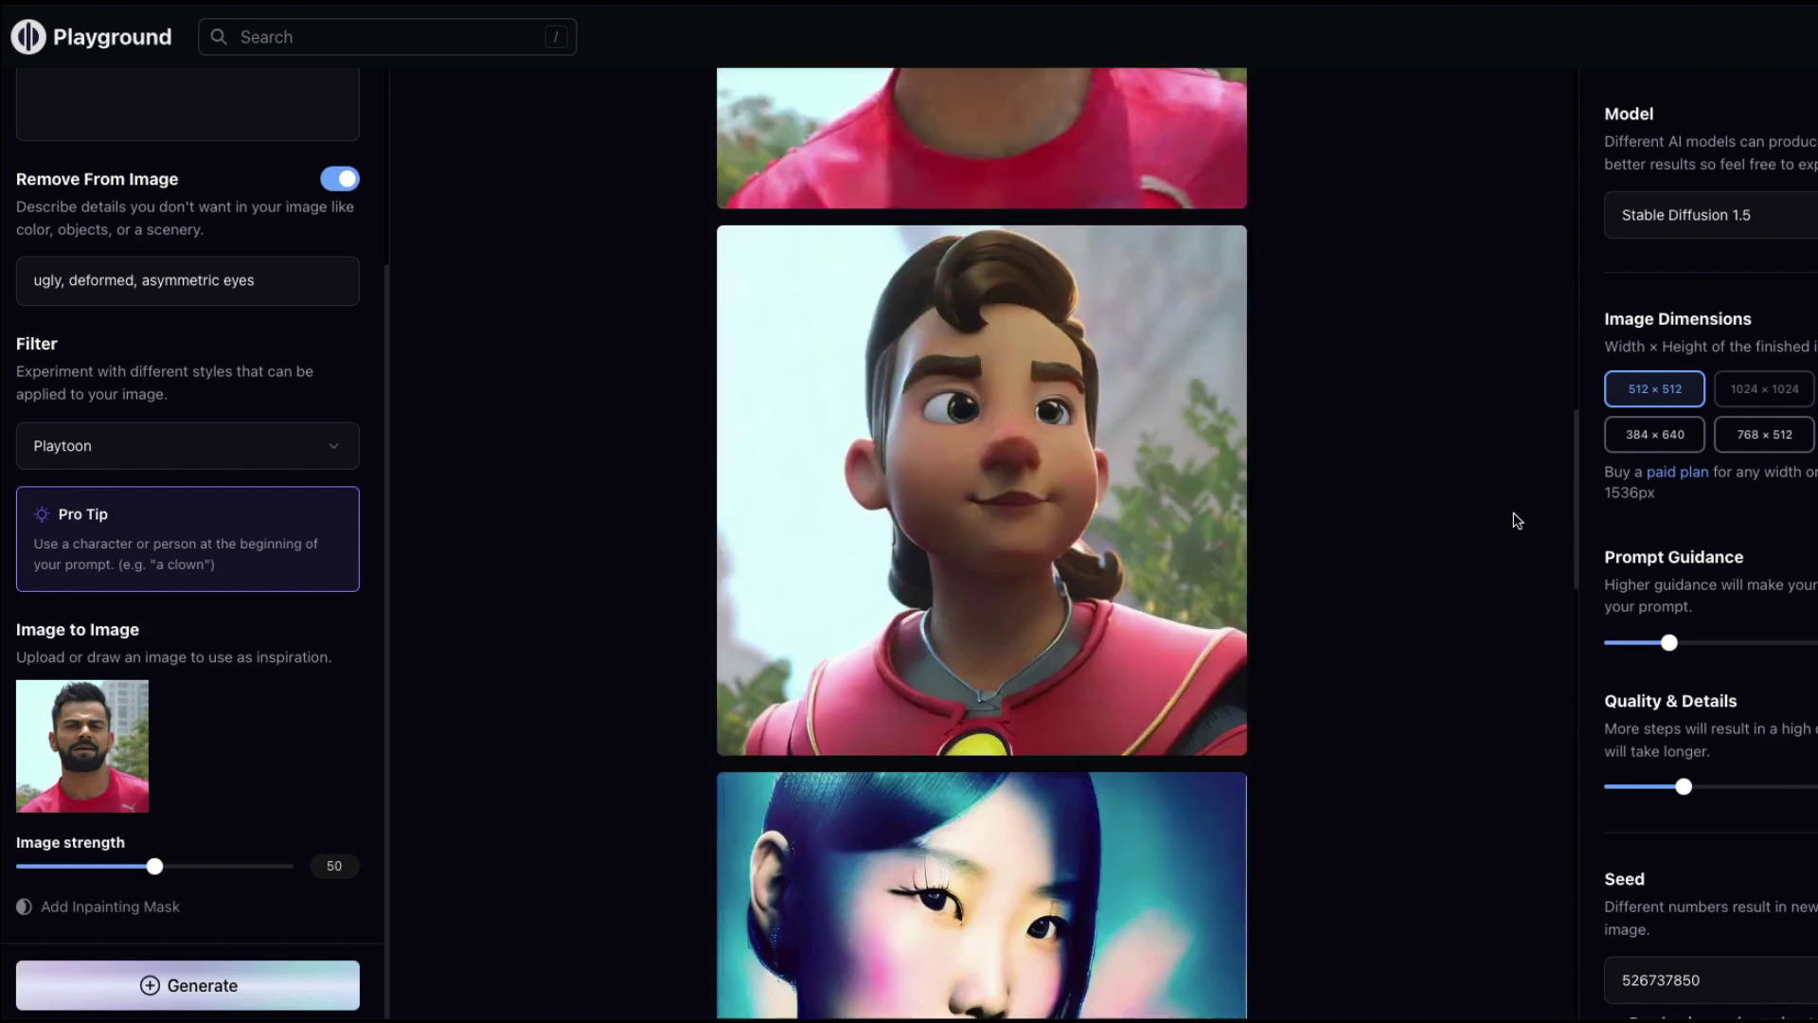
scroll(1516, 519, "up", 15)
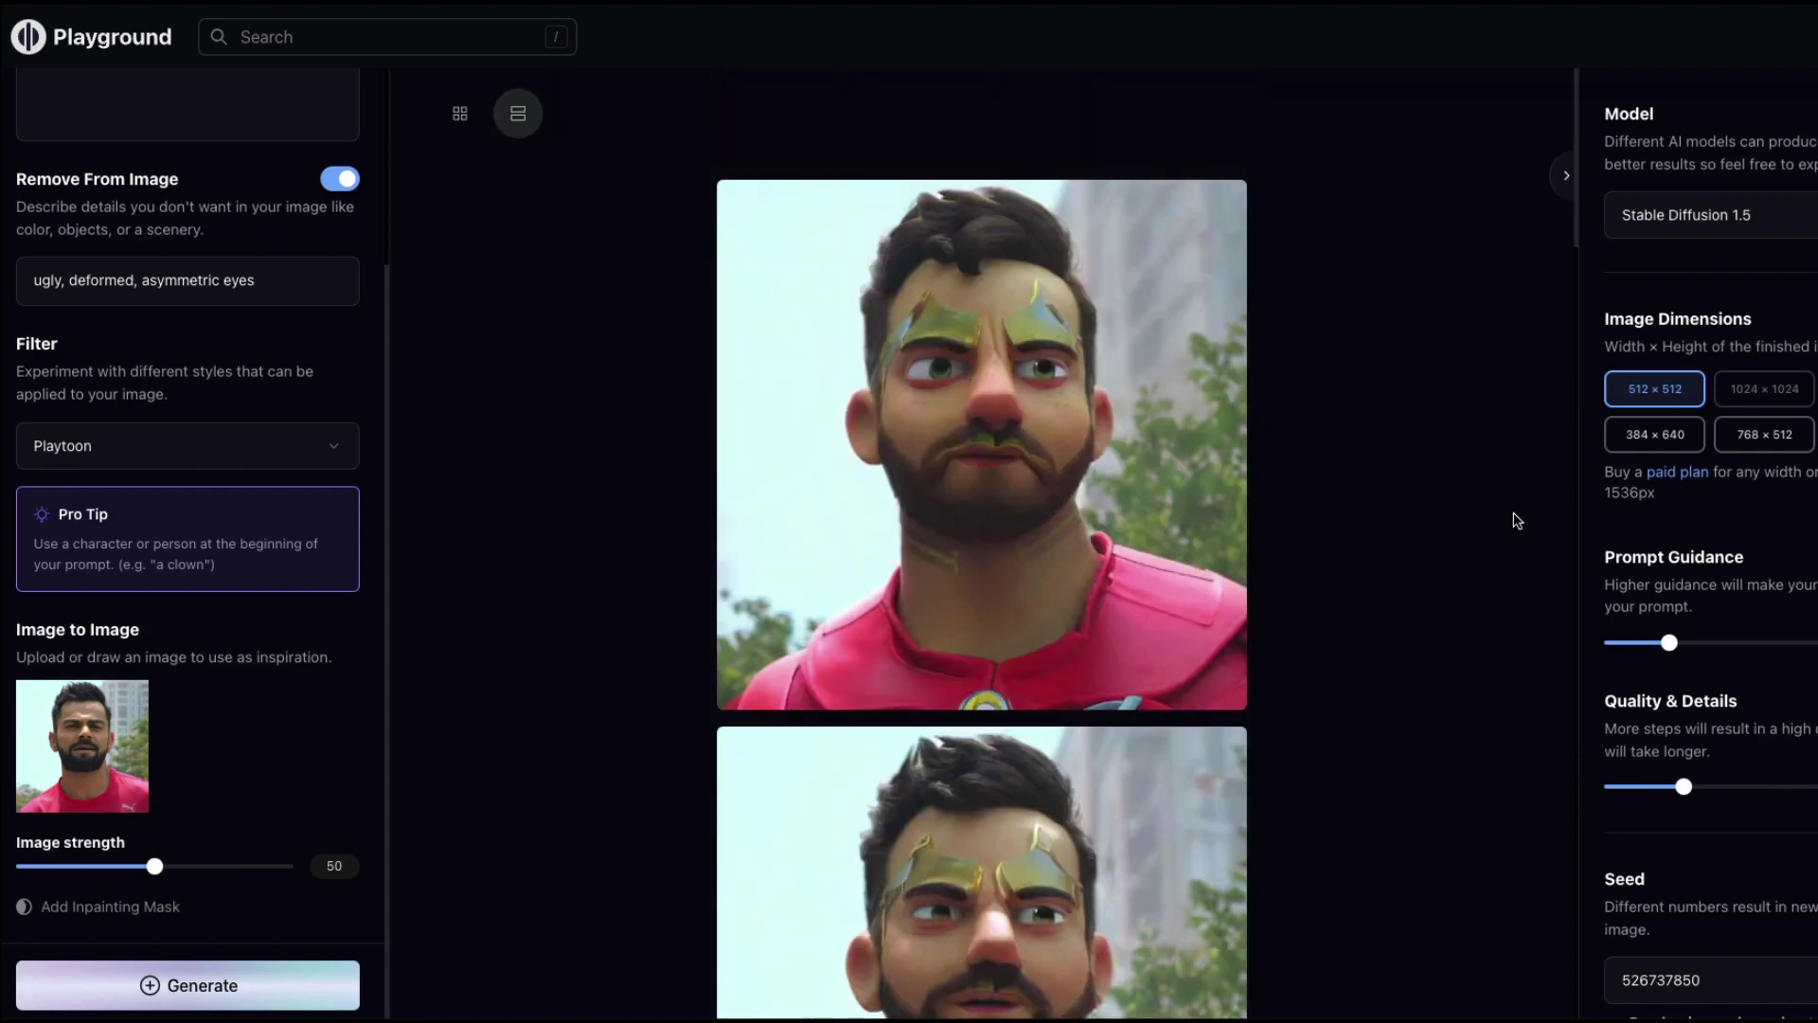